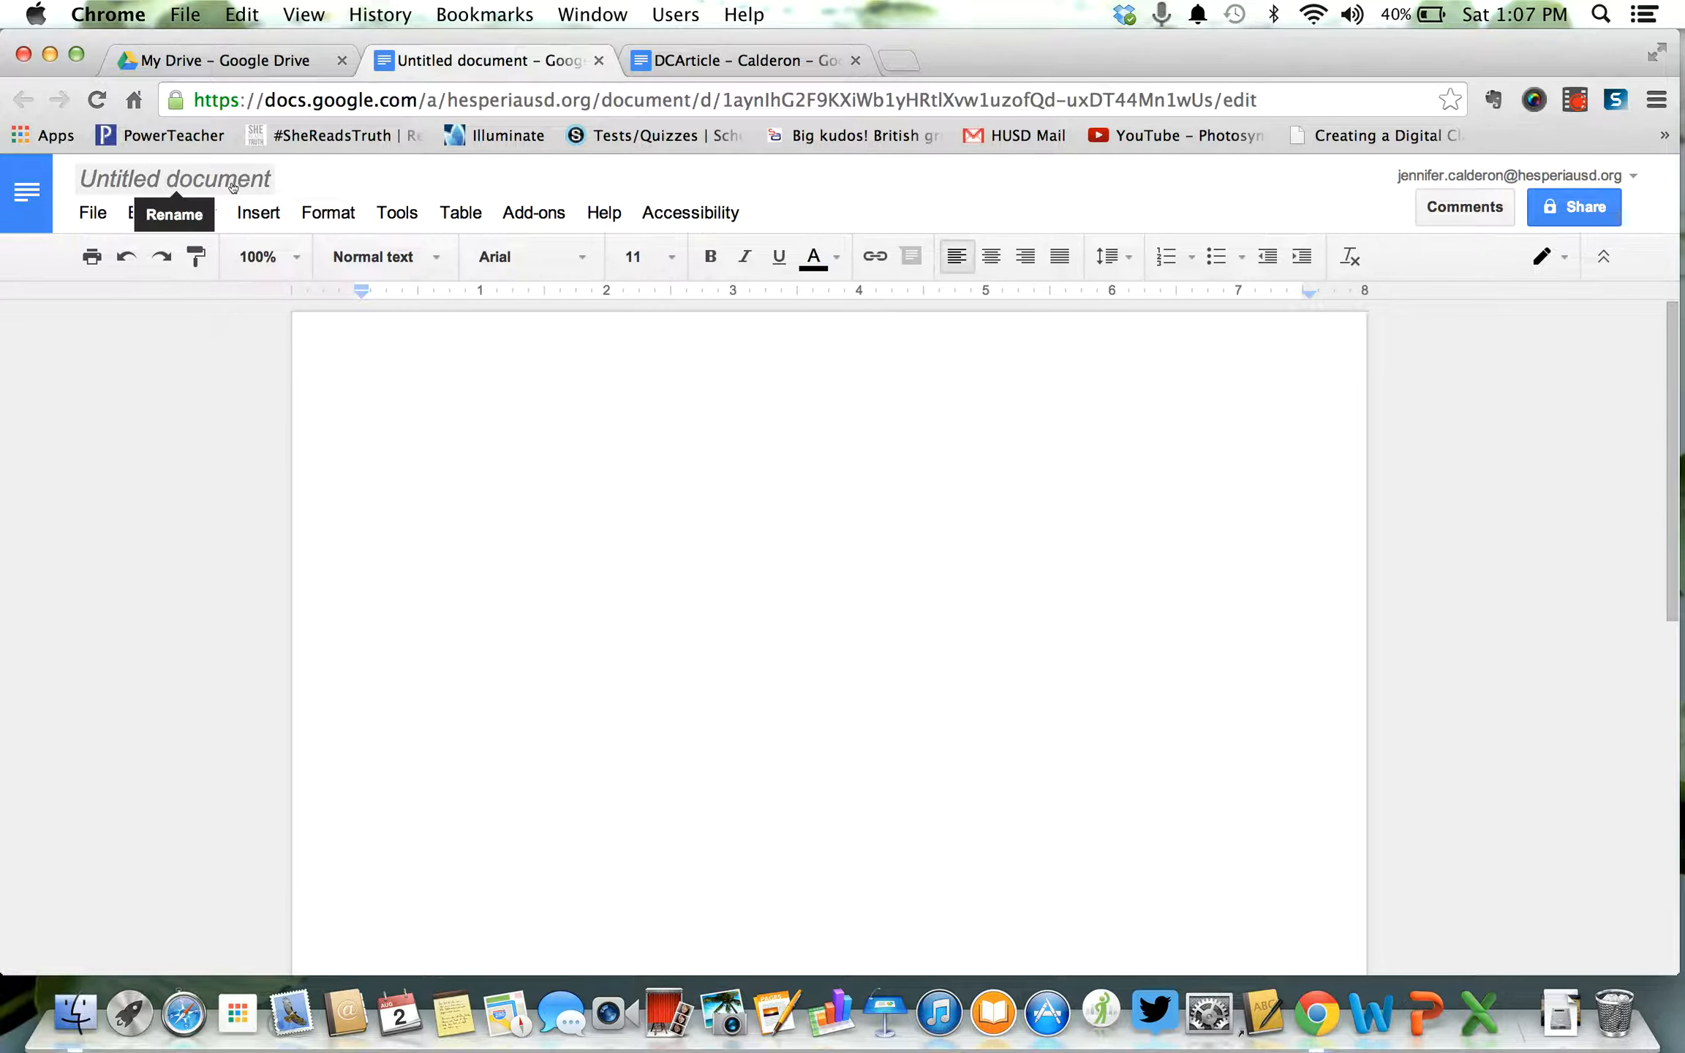
pyautogui.write('Digi')
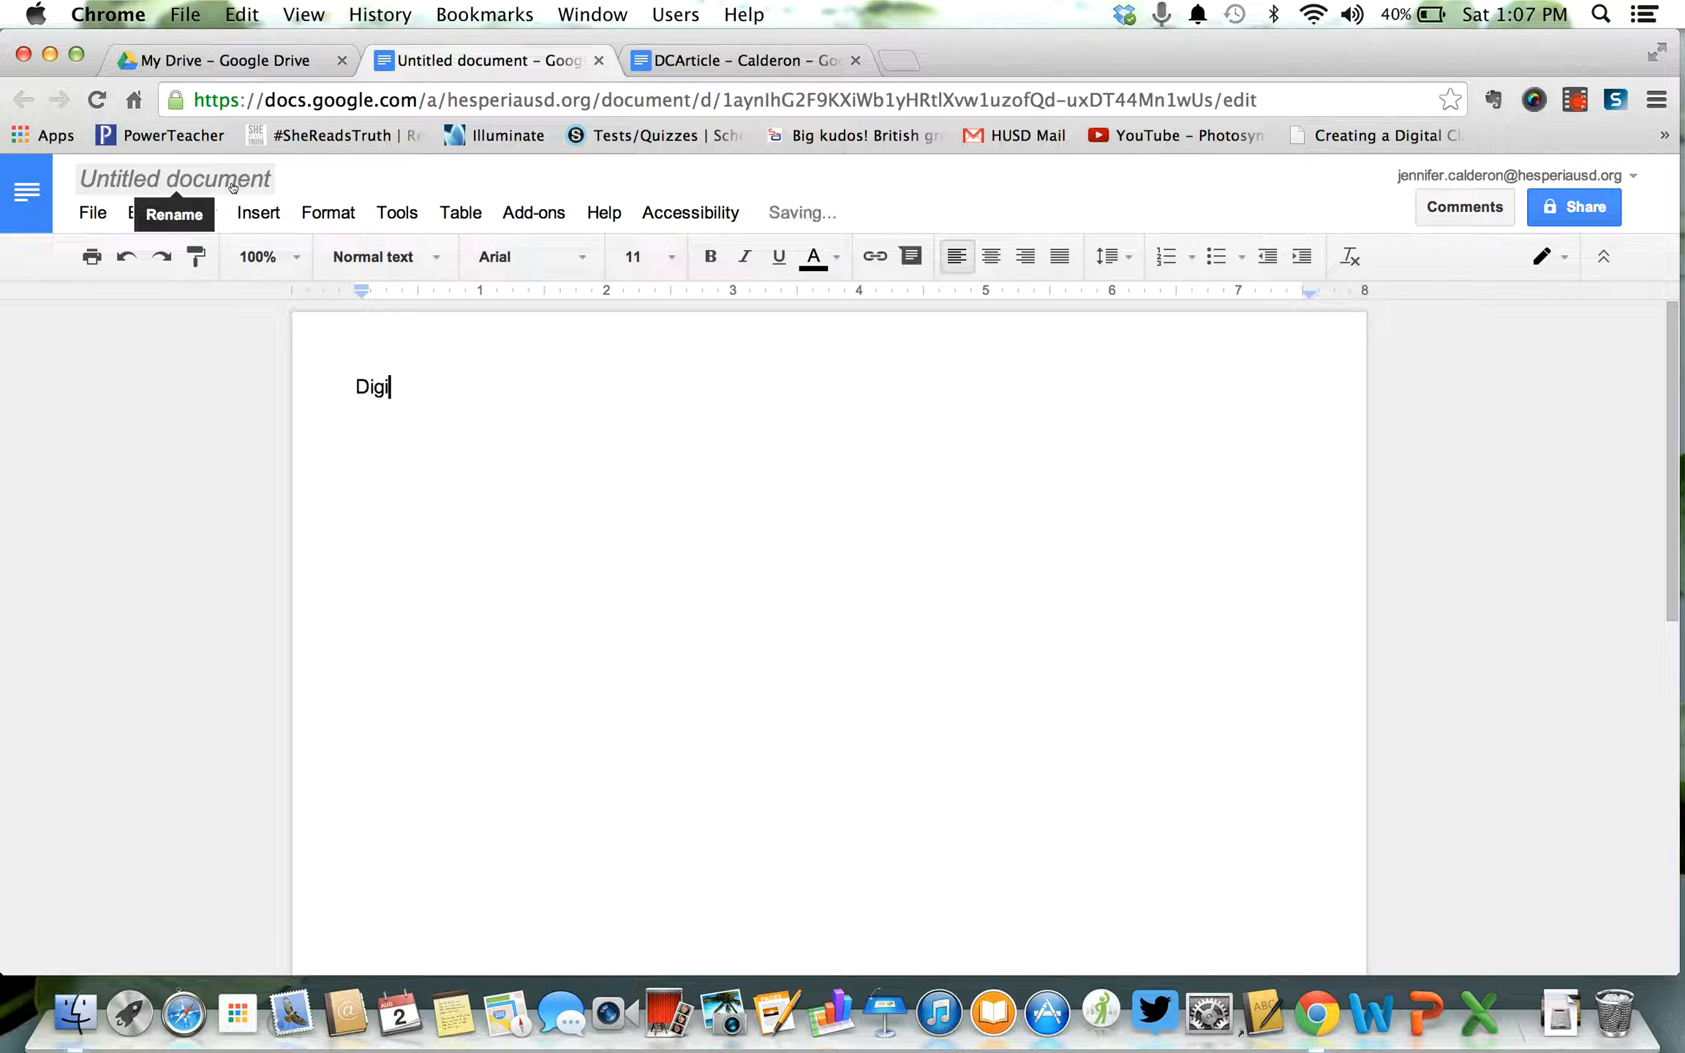
pyautogui.press('BackSpace')
pyautogui.press('BackSpace')
pyautogui.press('BackSpace')
pyautogui.press('BackSpace')
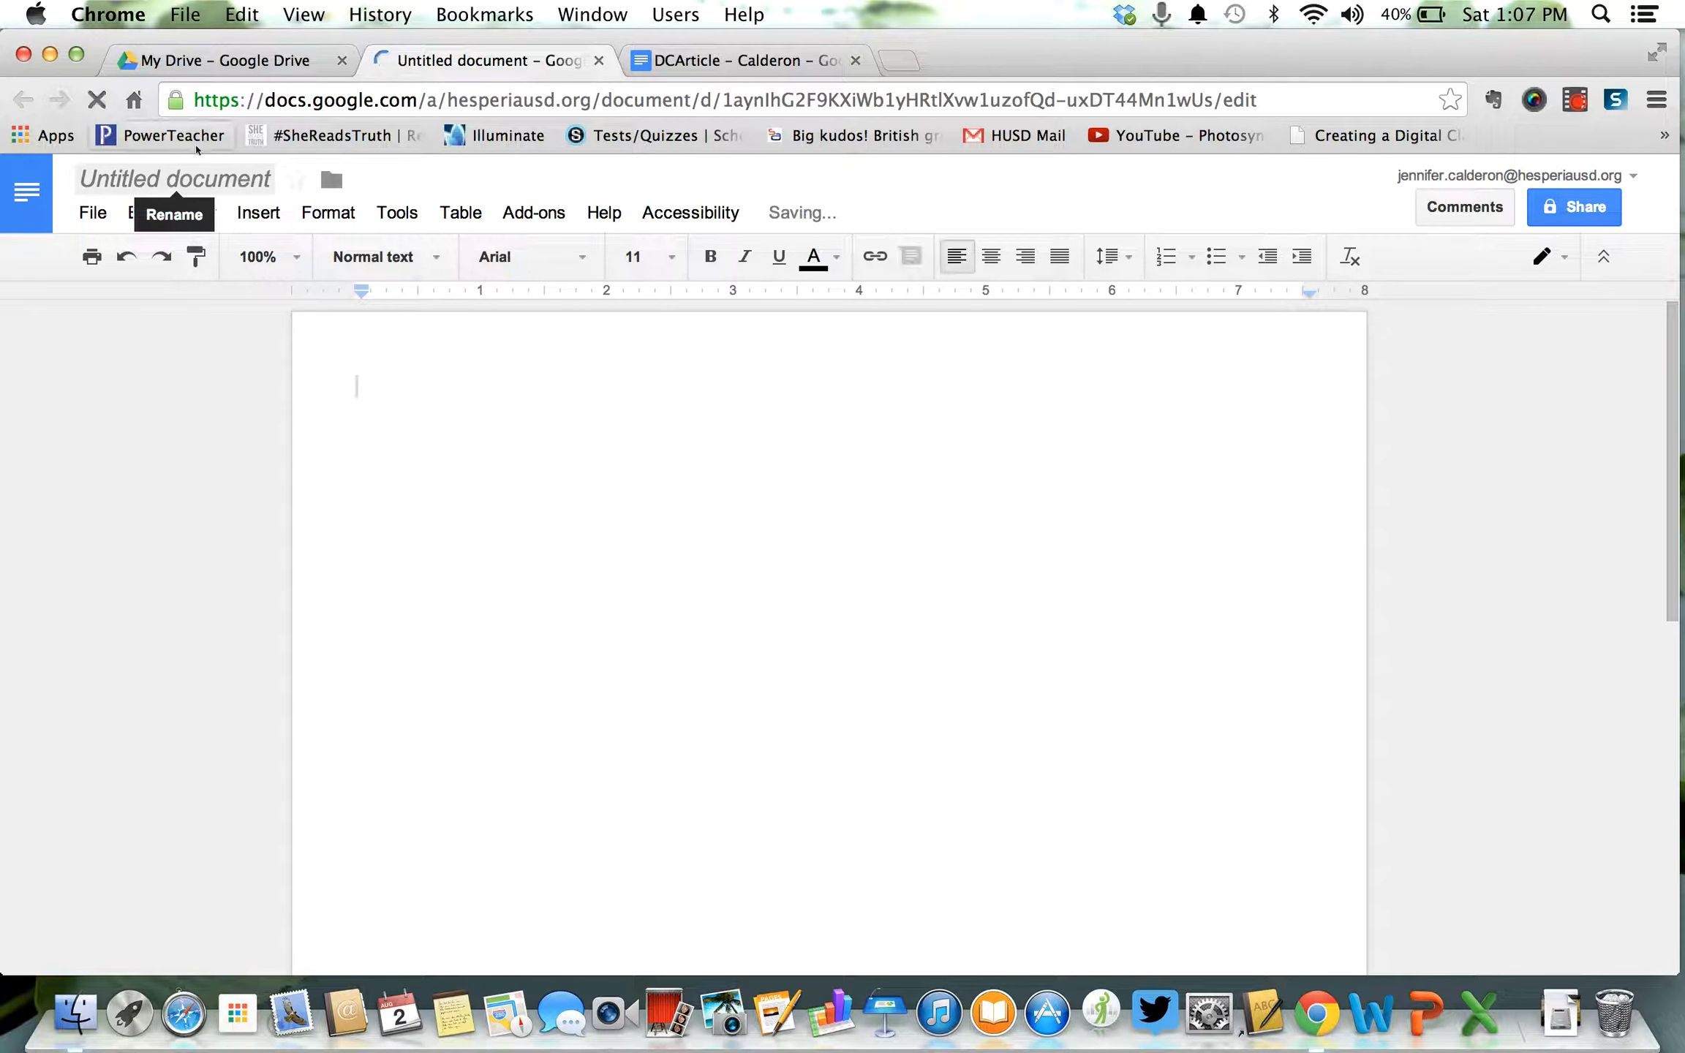
# Rename the untitled document as "Digital Citizenship".
pyautogui.click(188, 172)
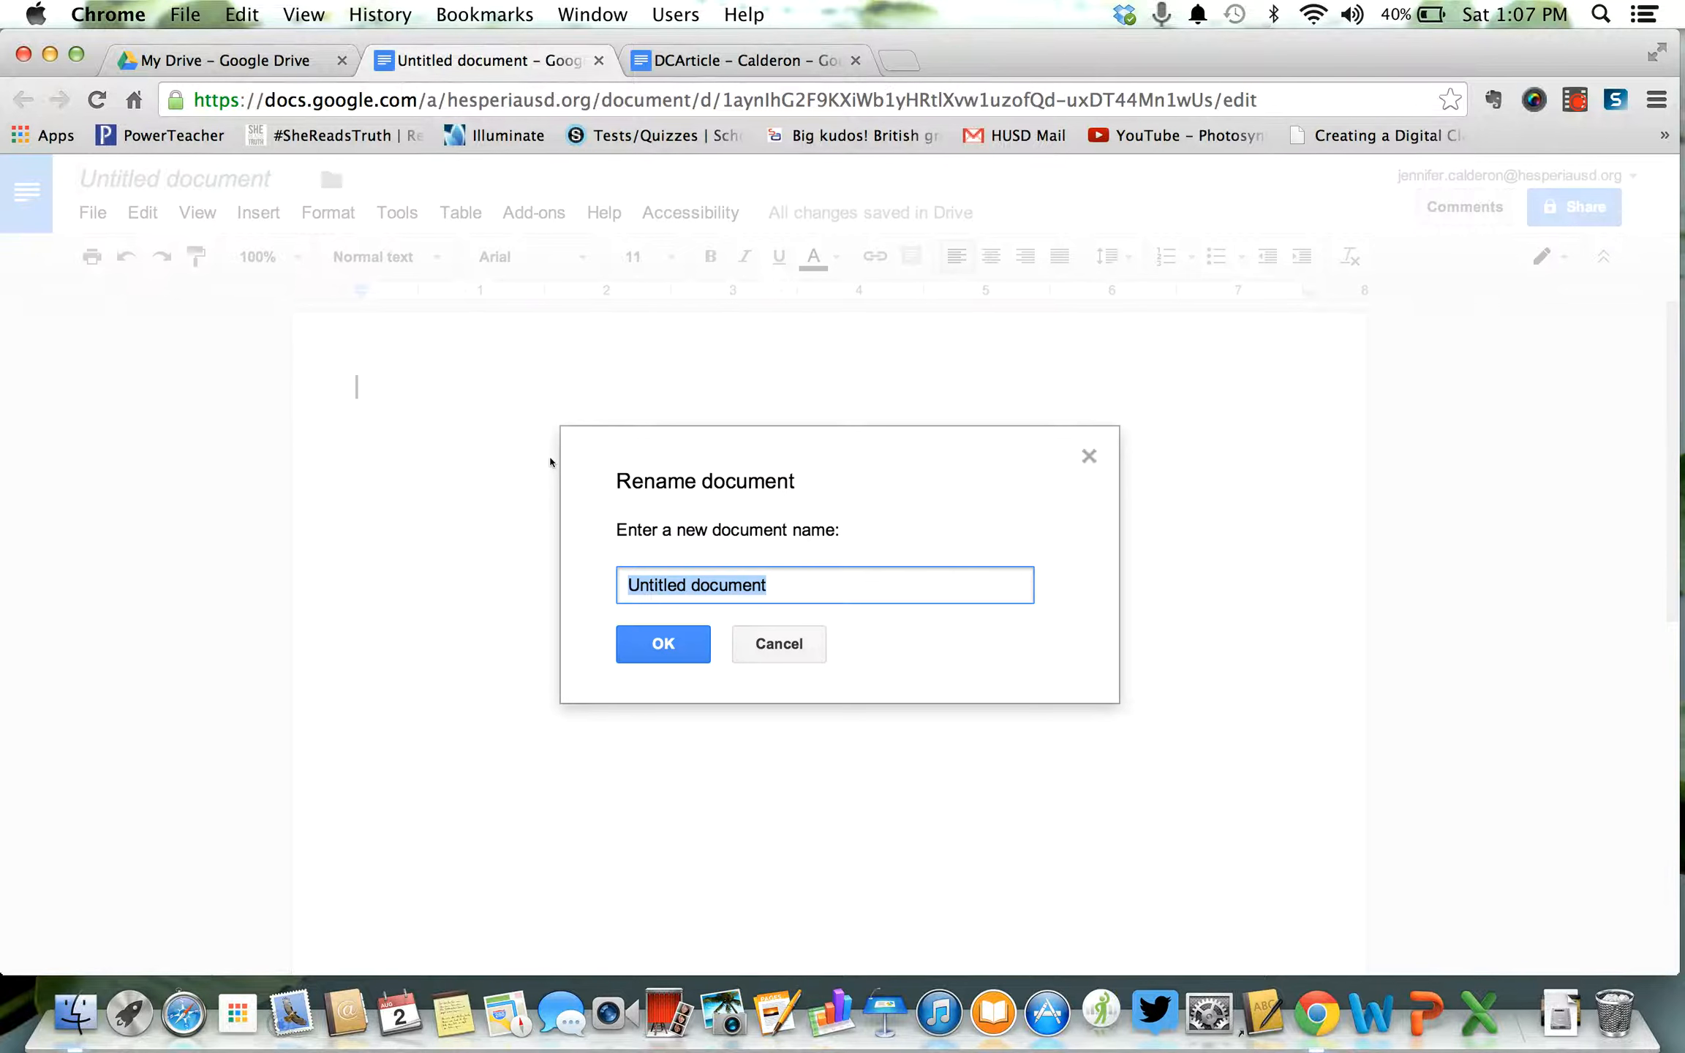
pyautogui.write('Digitial')
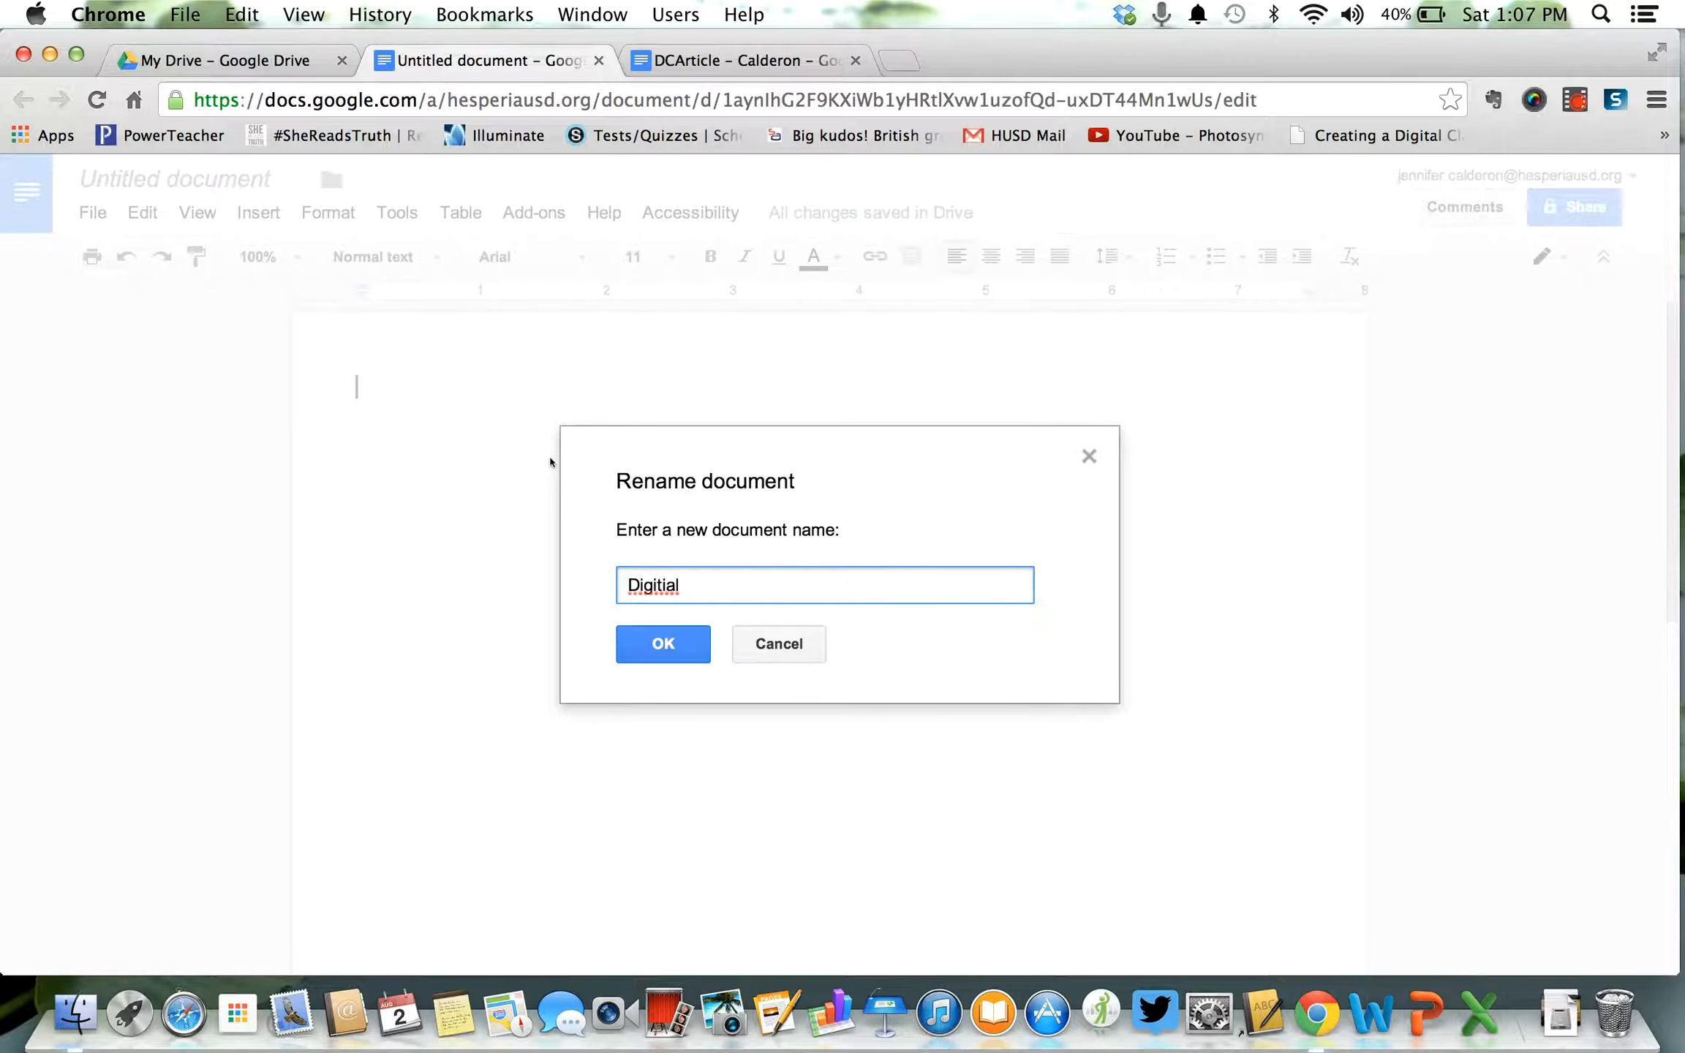
pyautogui.press('BackSpace')
pyautogui.press('BackSpace')
pyautogui.press('BackSpace')
pyautogui.press('BackSpace')
pyautogui.press('BackSpace')
pyautogui.write('tal Citi')
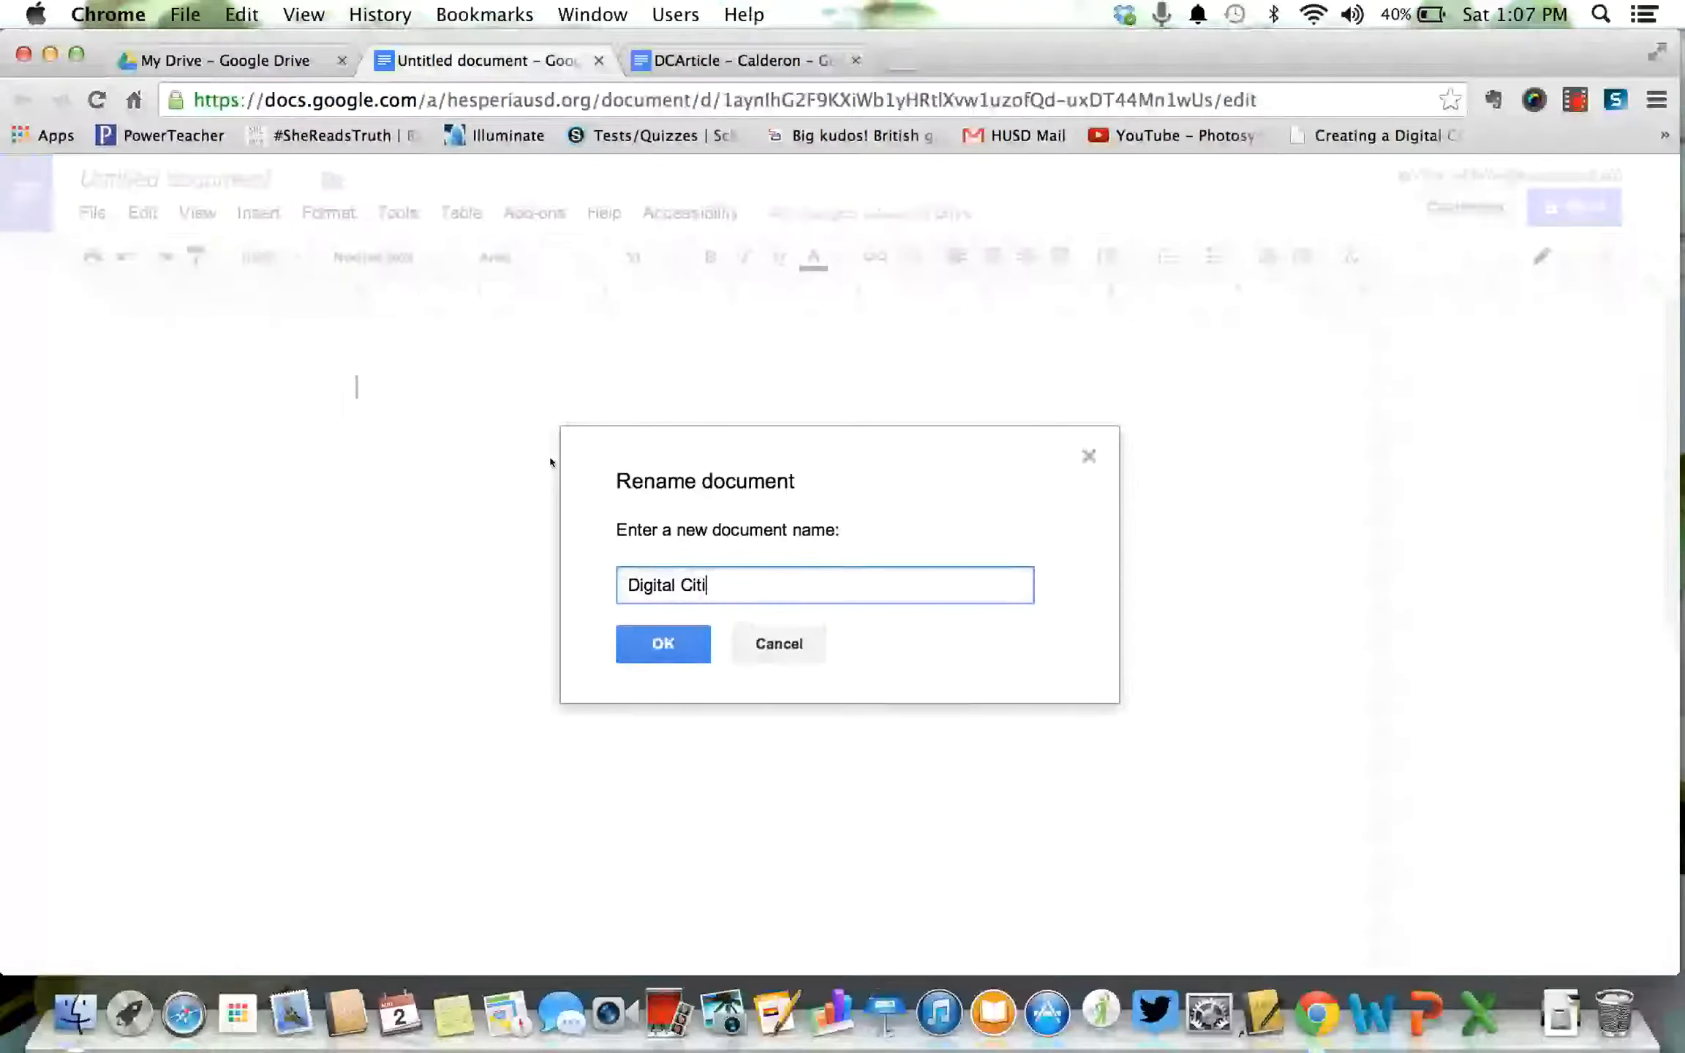
pyautogui.write('zenship')
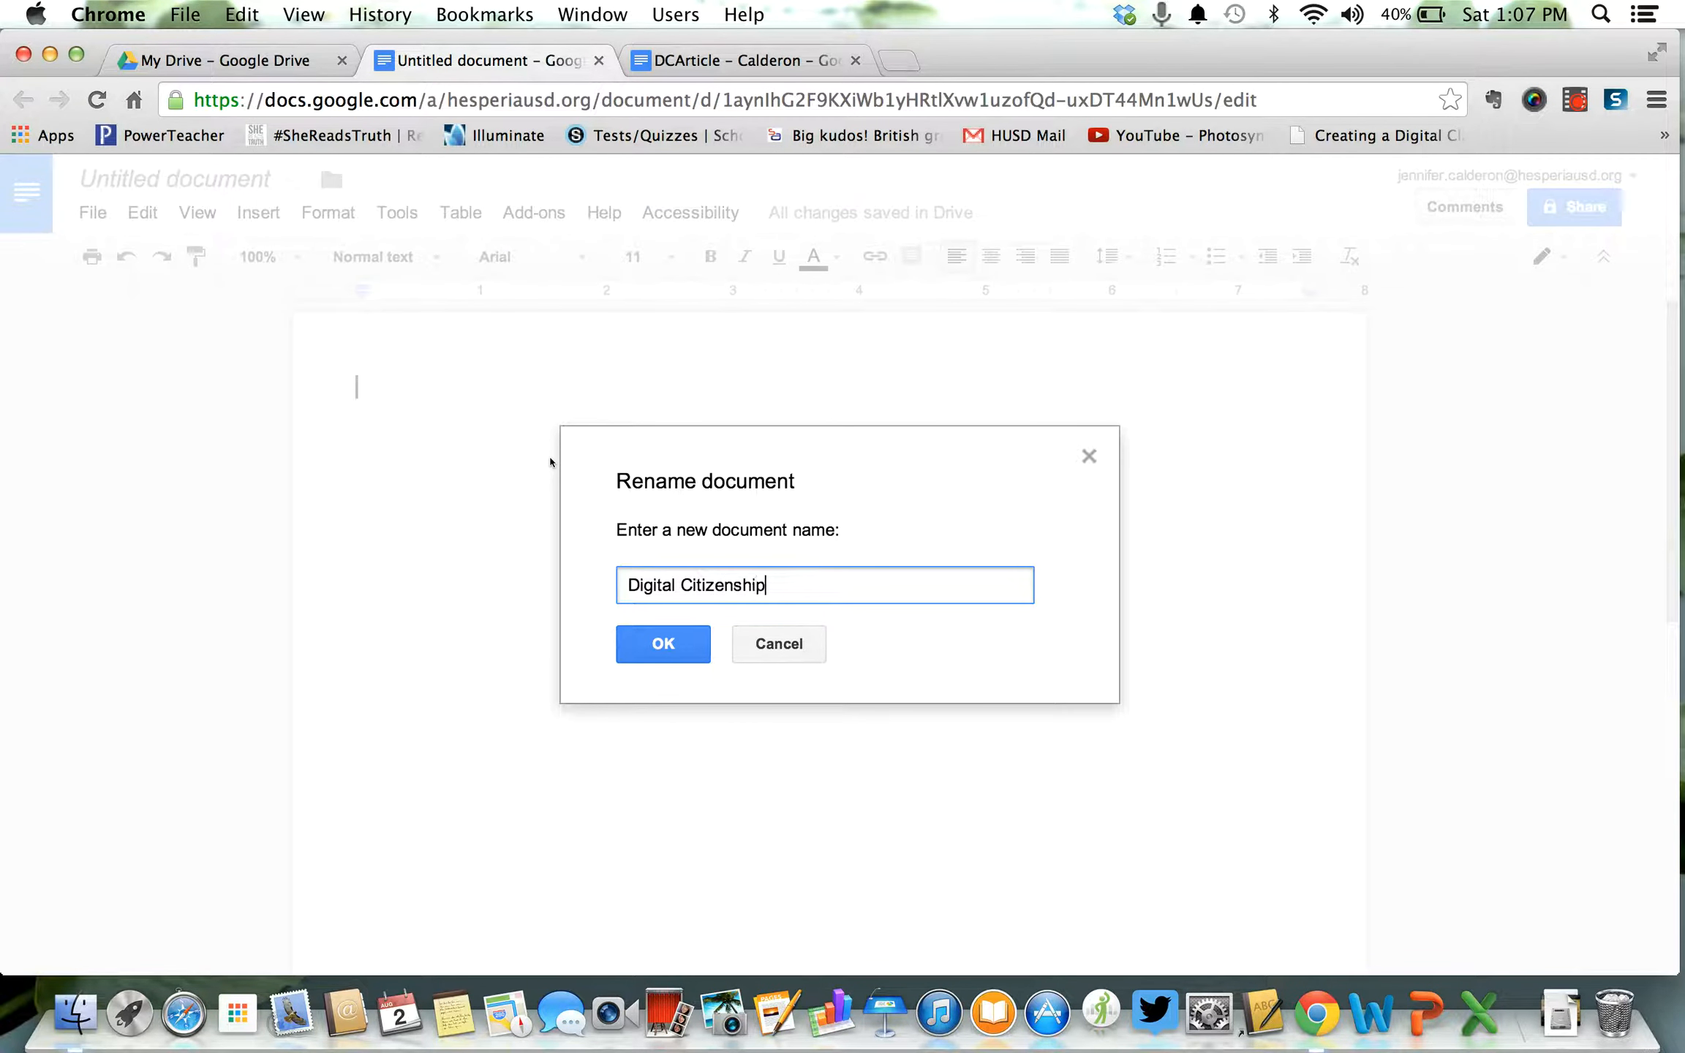
pyautogui.click(657, 655)
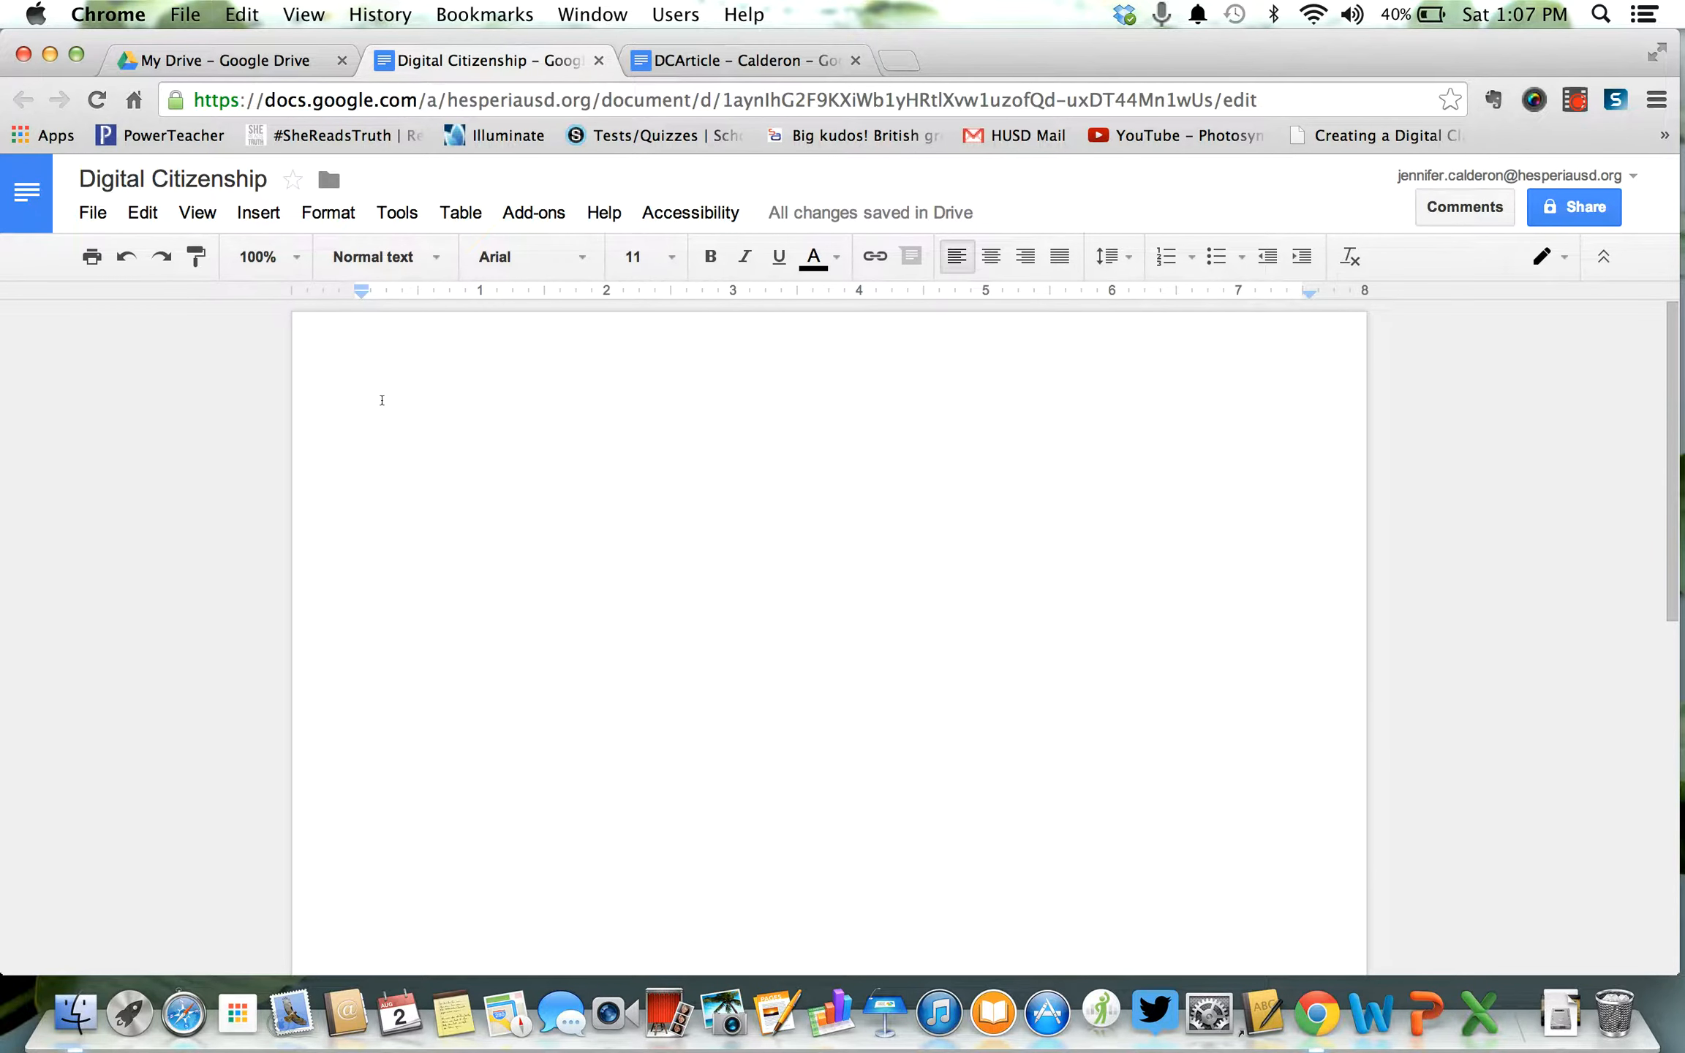
# Copy the entire article, from its title to the closing credit line, from the DCArticle document into the blank Digital Citizenship document.
pyautogui.click(724, 60)
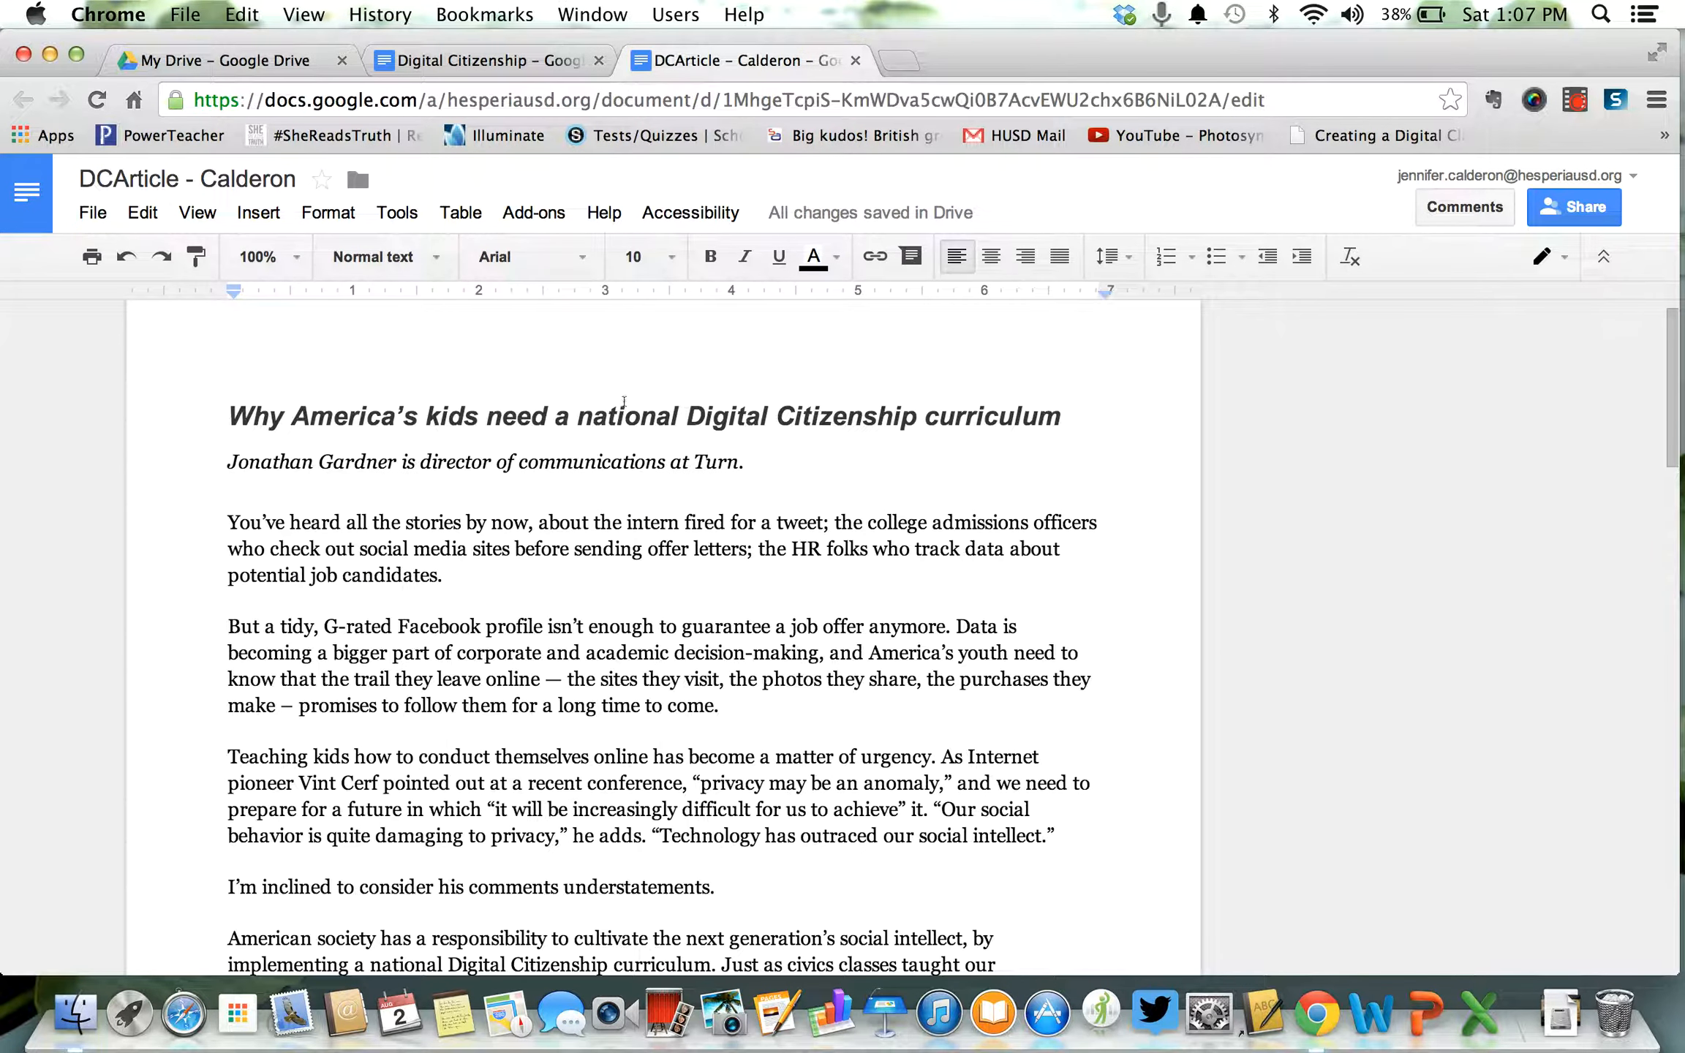
pyautogui.doubleClick(624, 427)
pyautogui.moveTo(230, 417); pyautogui.dragTo(735, 1051)
pyautogui.moveTo(988, 1035); pyautogui.dragTo(1171, 1017)
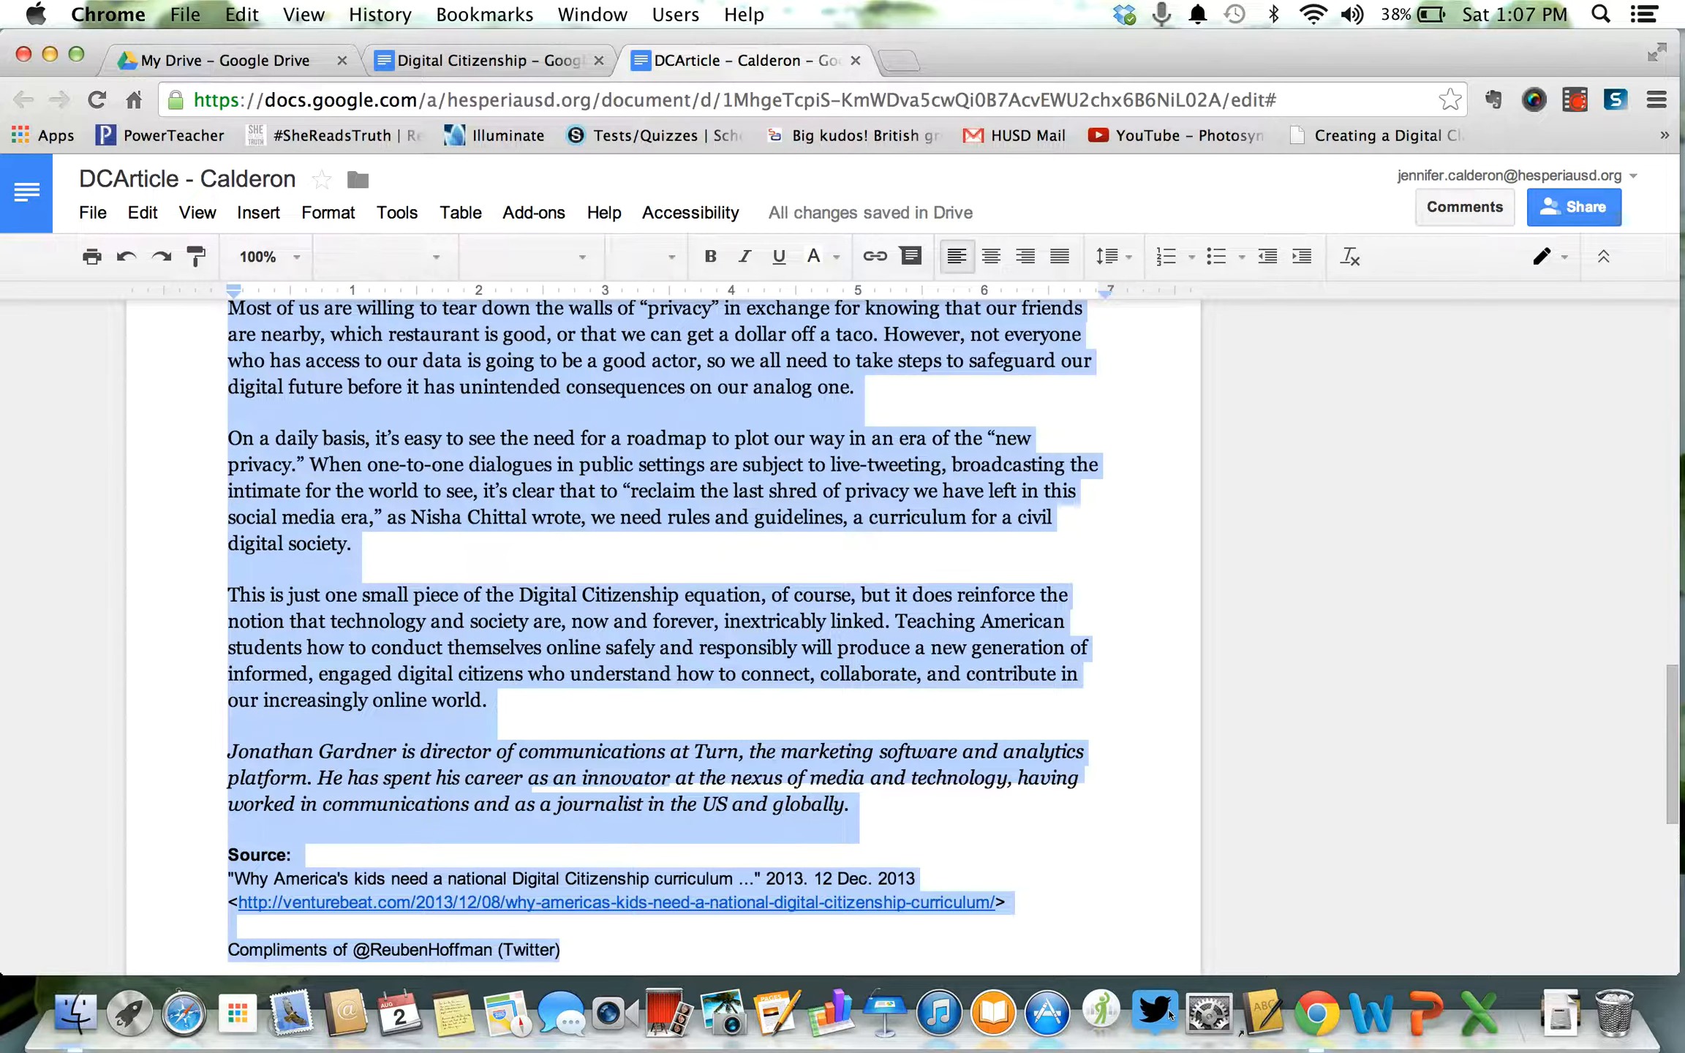
pyautogui.click(479, 61)
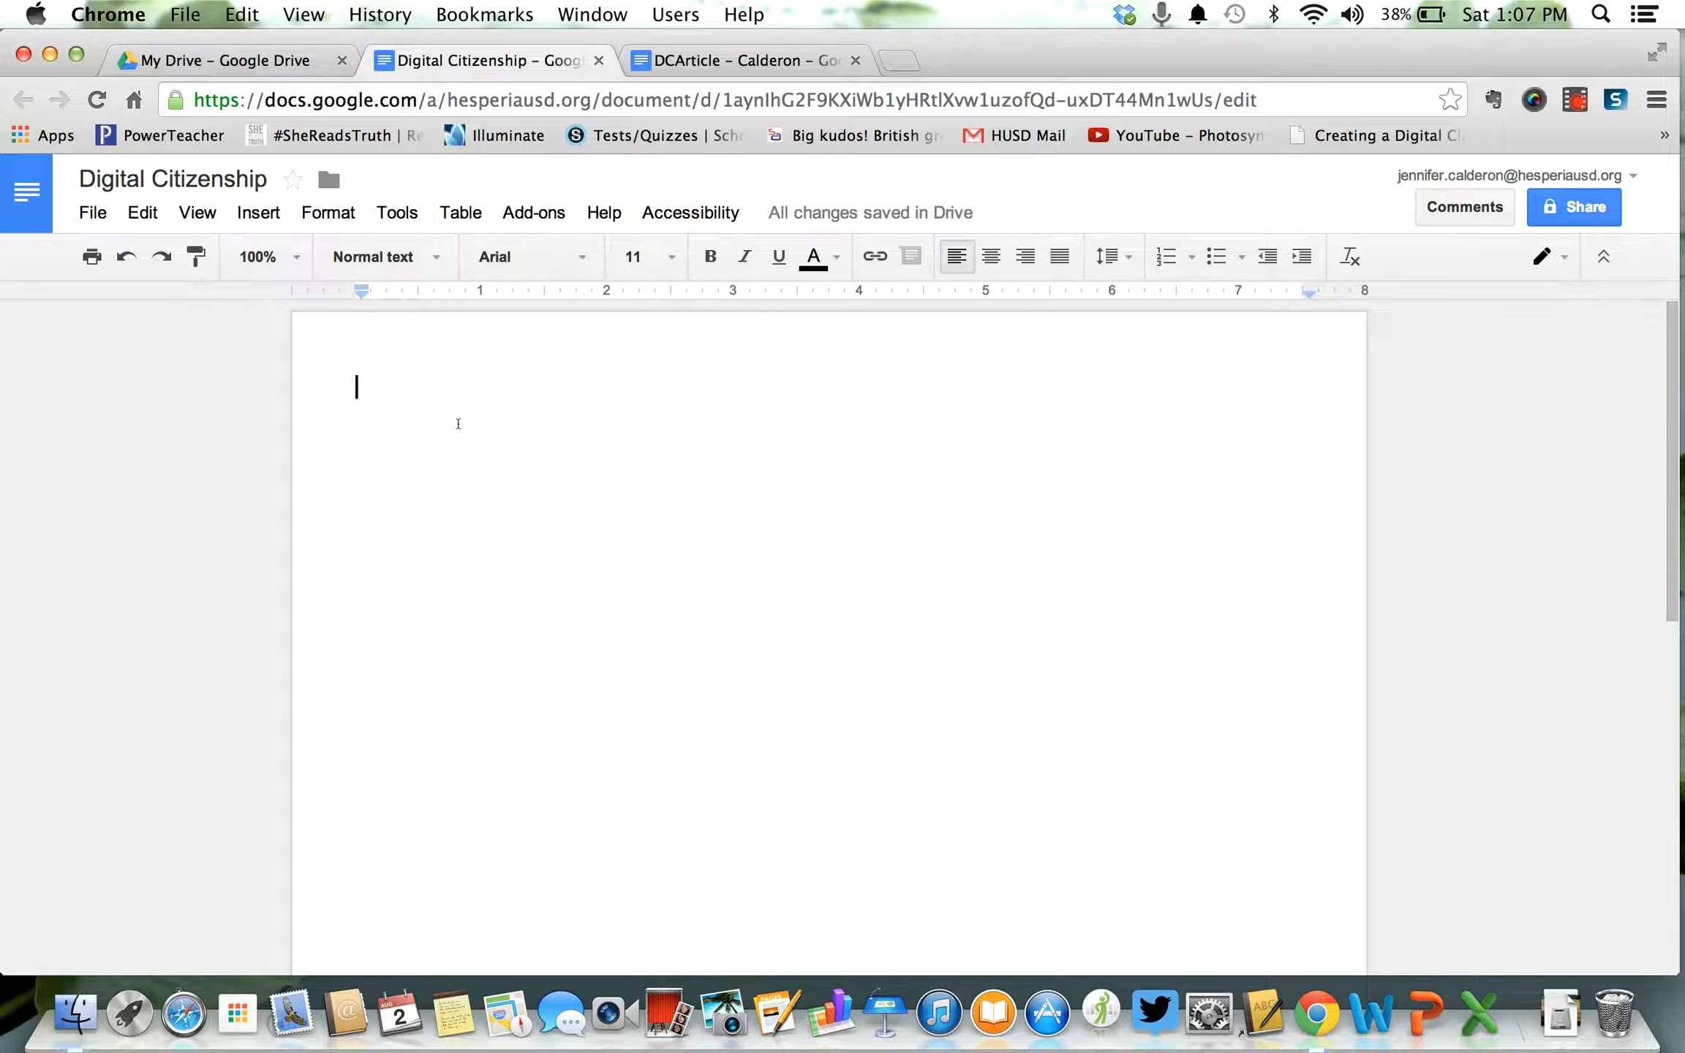
pyautogui.press('super+v')
pyautogui.scroll(10, 667, 673)
pyautogui.scroll(3, 667, 672)
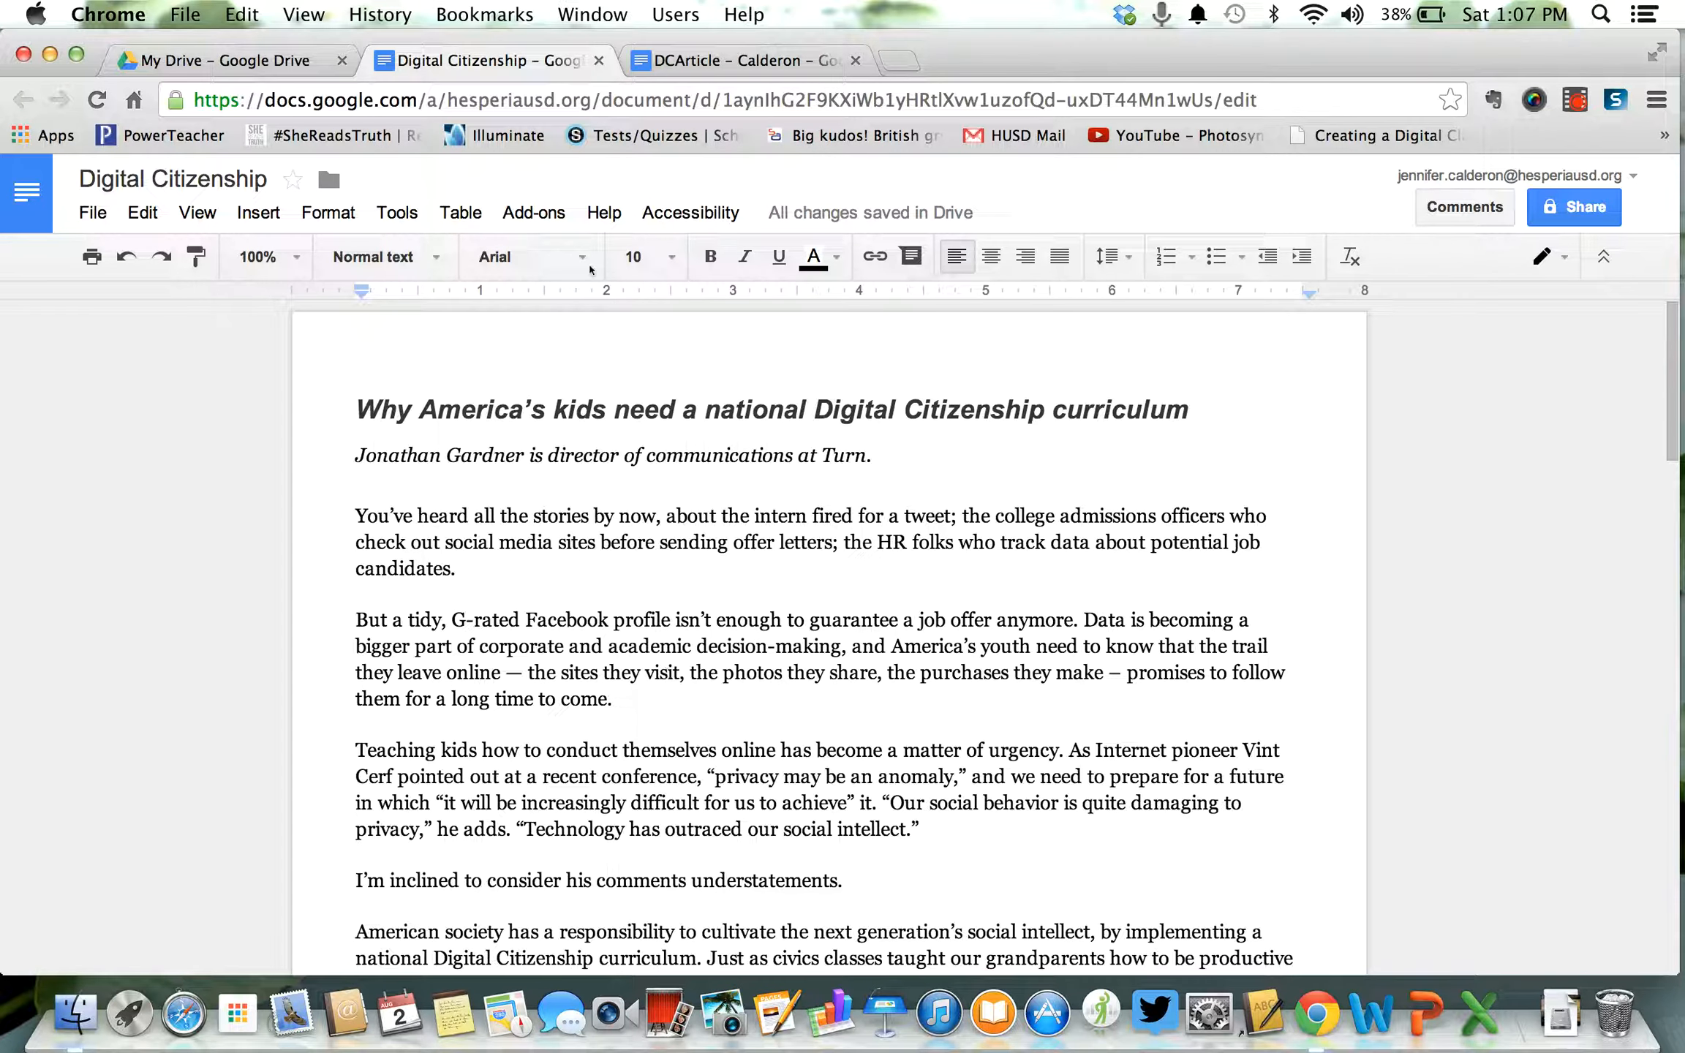
# Select the article's title and browse the catalogue of additional fonts, keeping the current font collection.
pyautogui.click(361, 404)
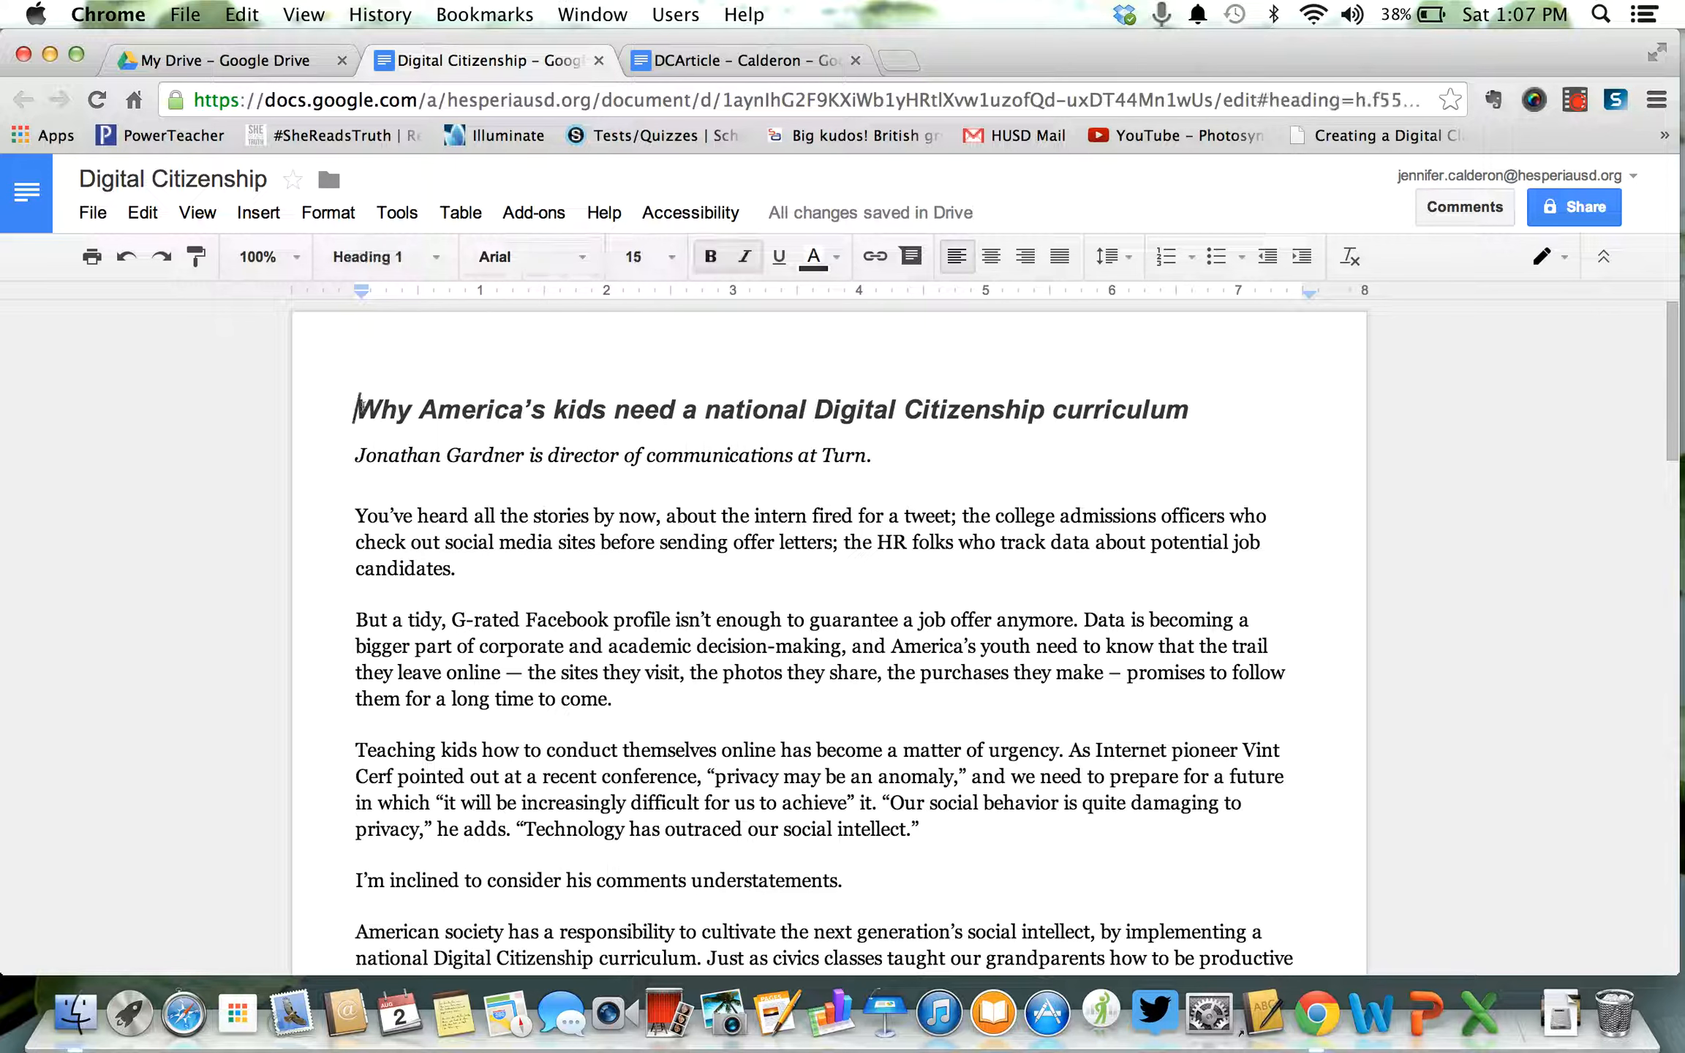
pyautogui.moveTo(361, 404); pyautogui.dragTo(1187, 430)
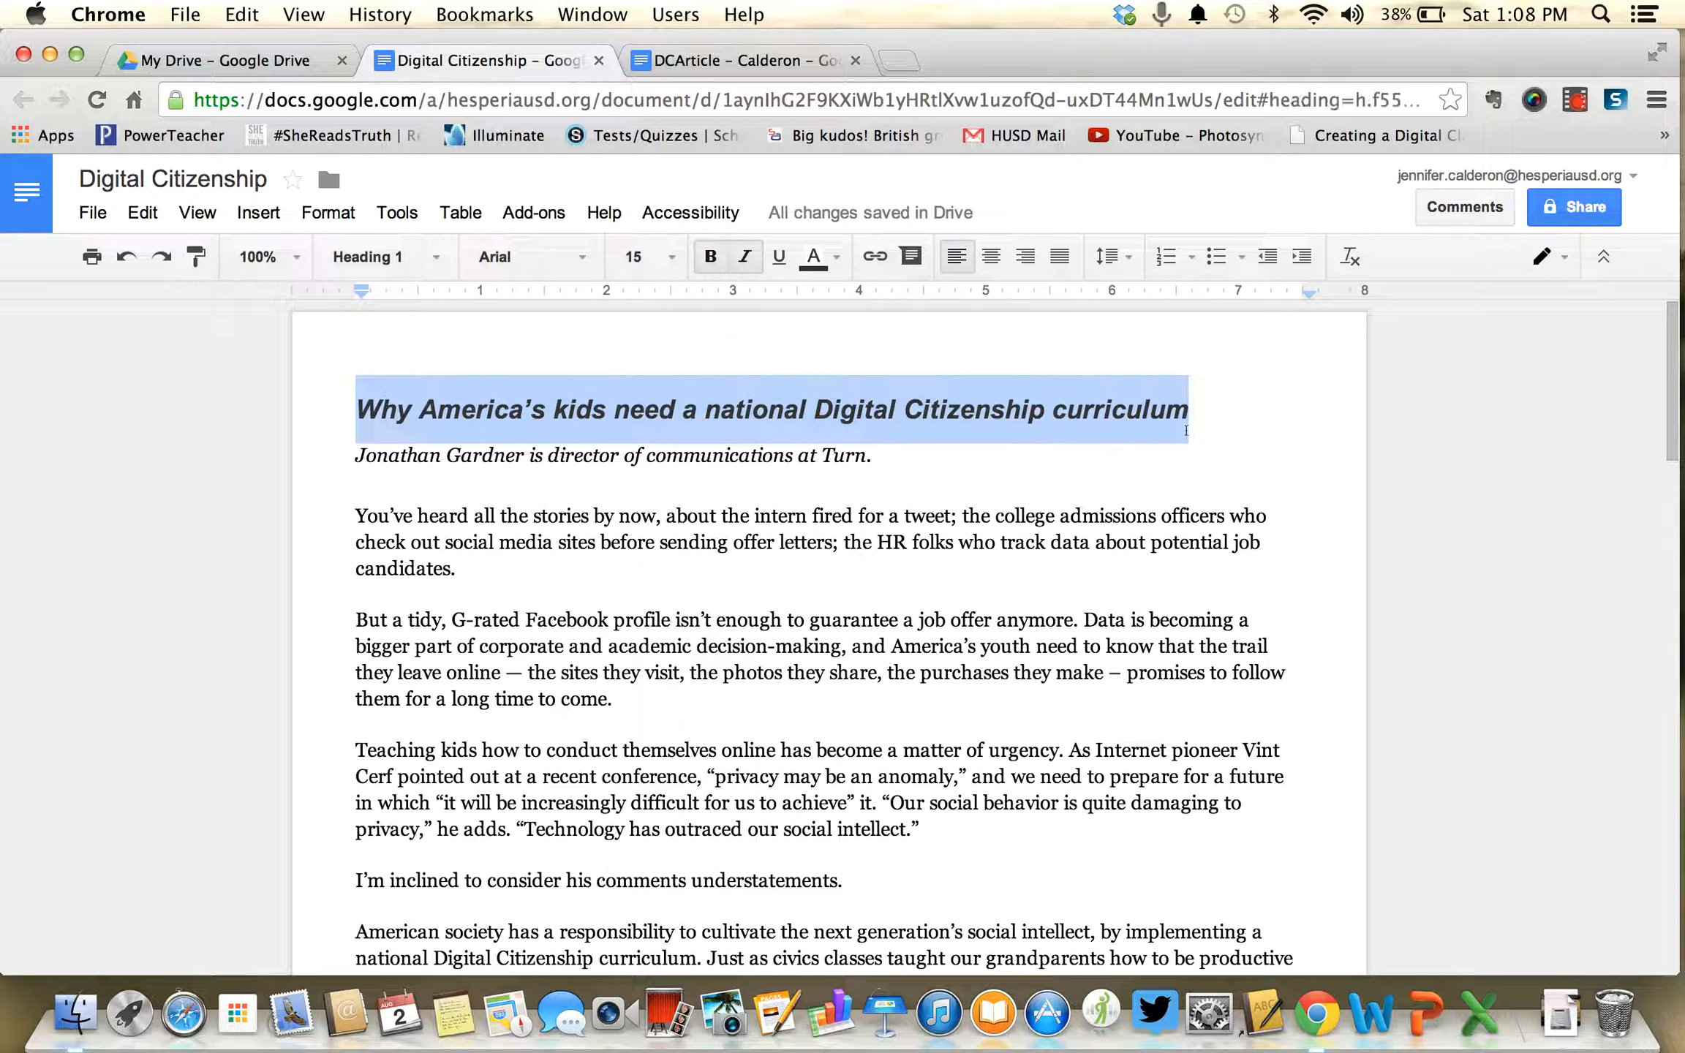
pyautogui.click(574, 261)
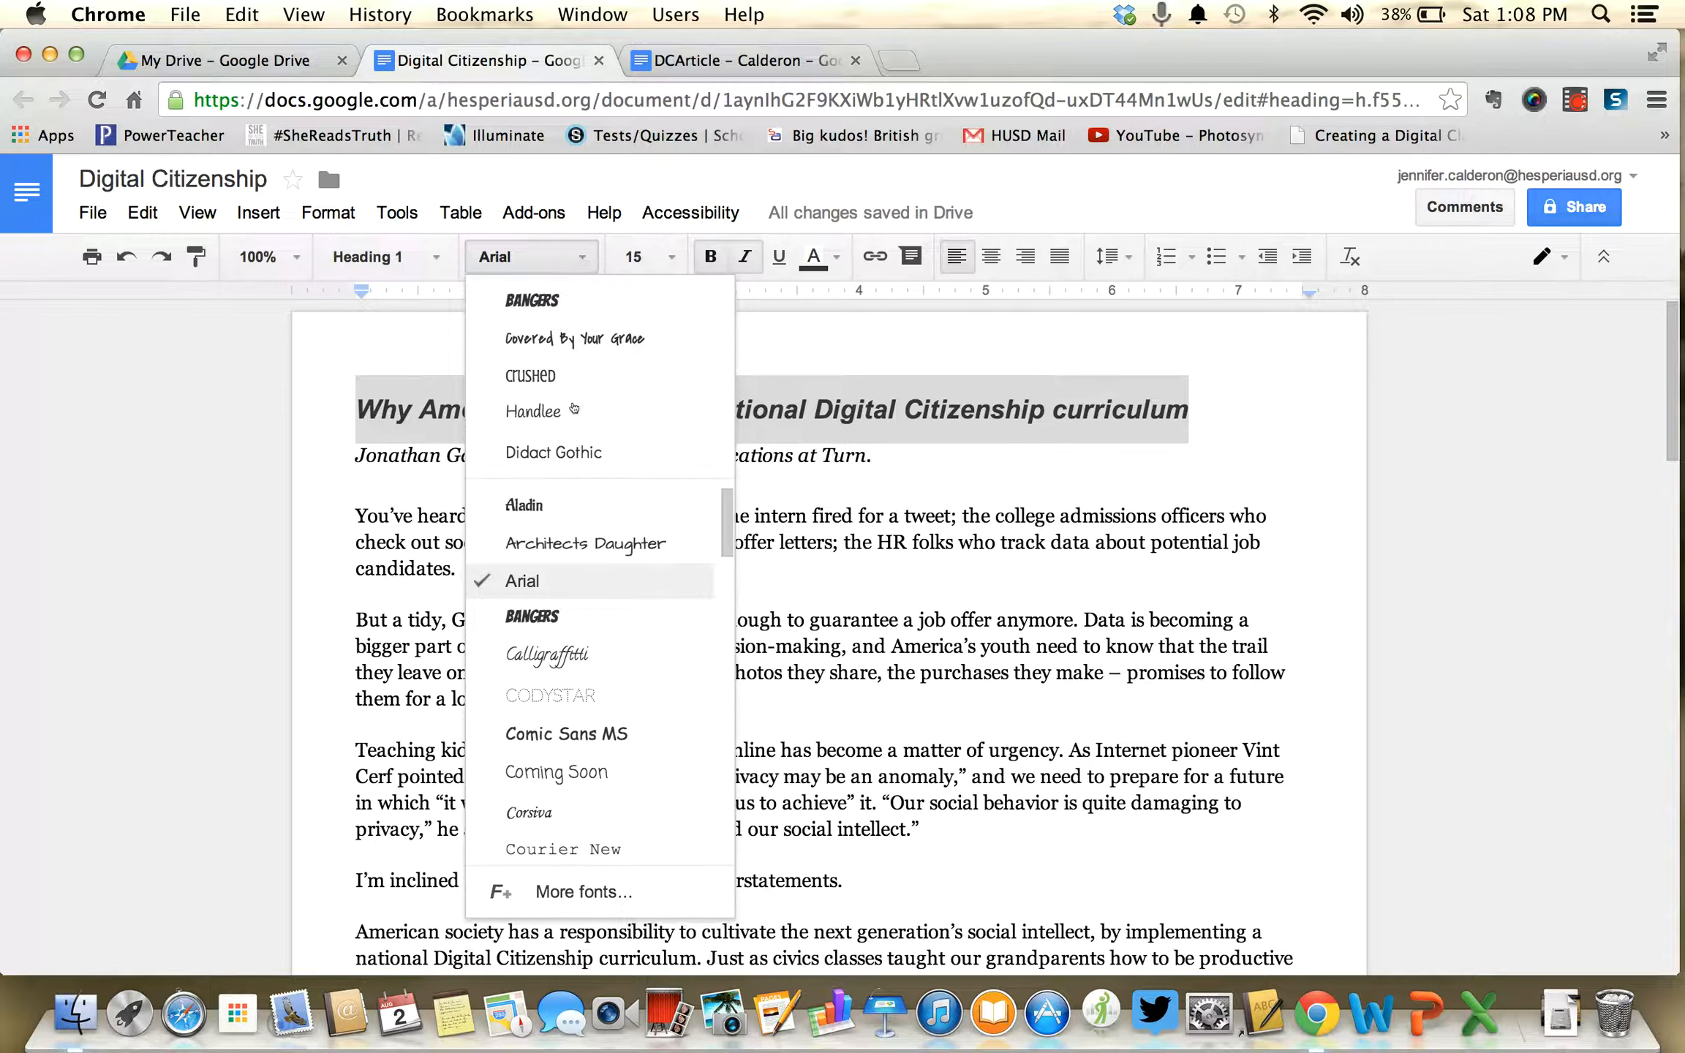
pyautogui.click(534, 888)
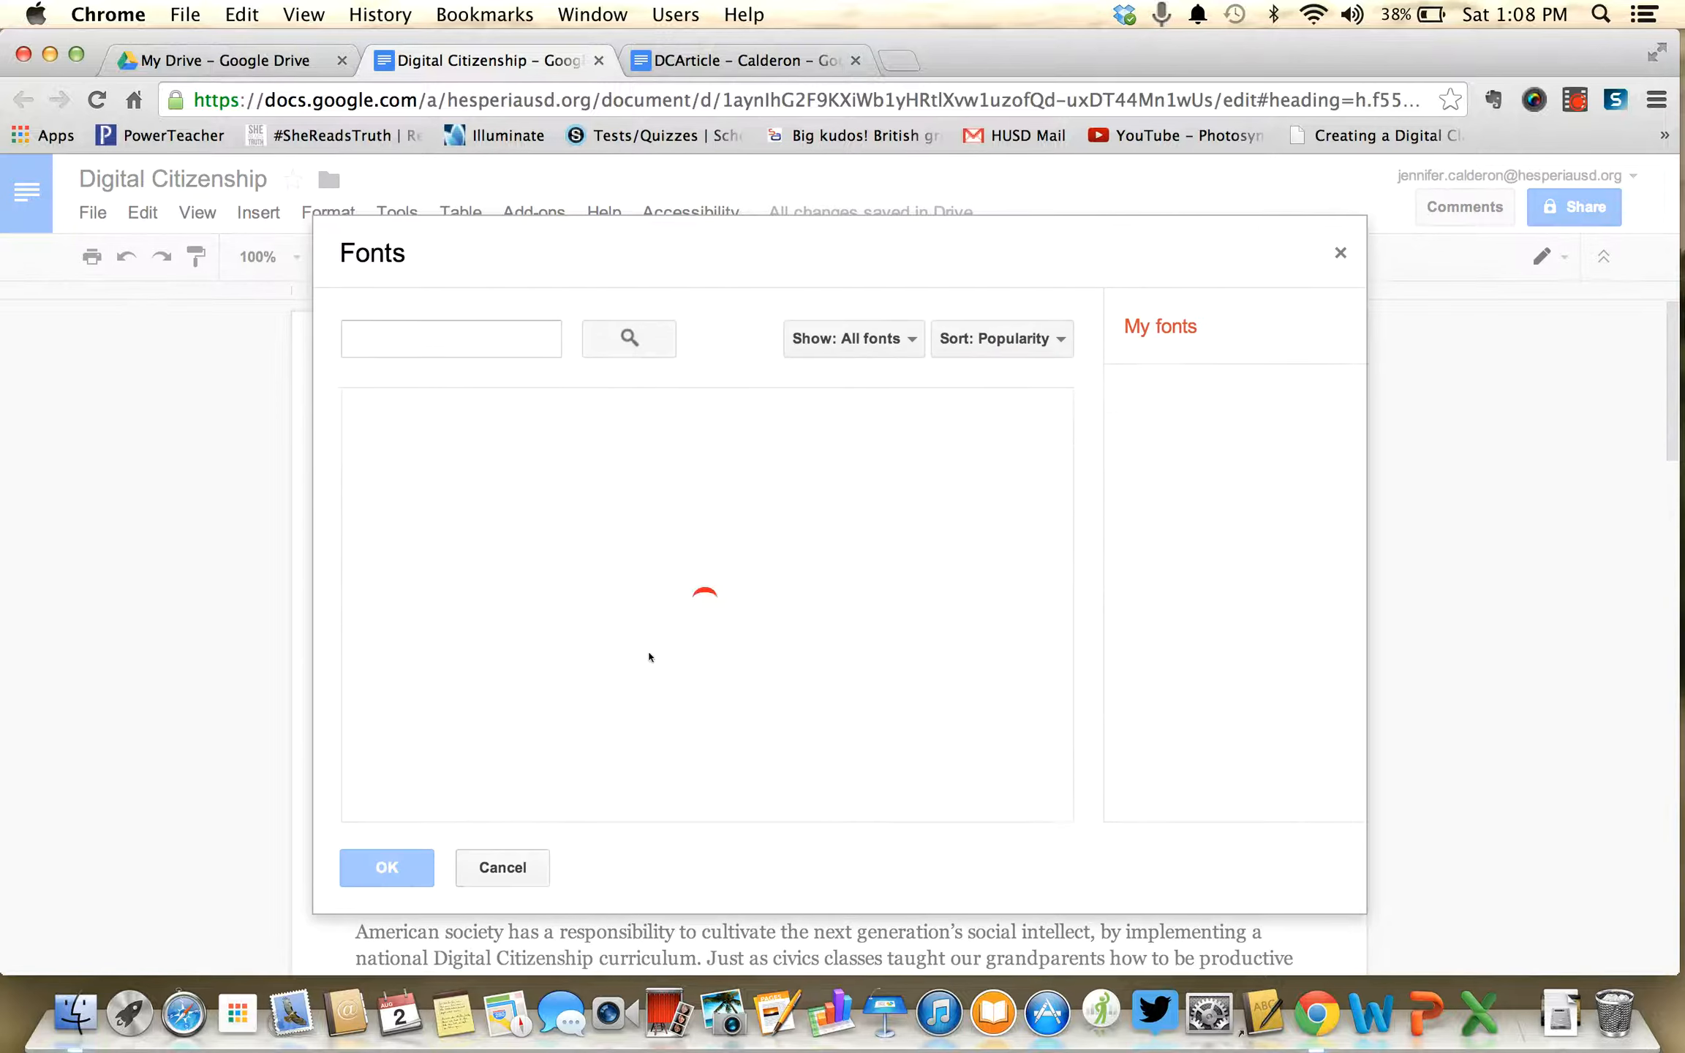
pyautogui.scroll(-15, 625, 684)
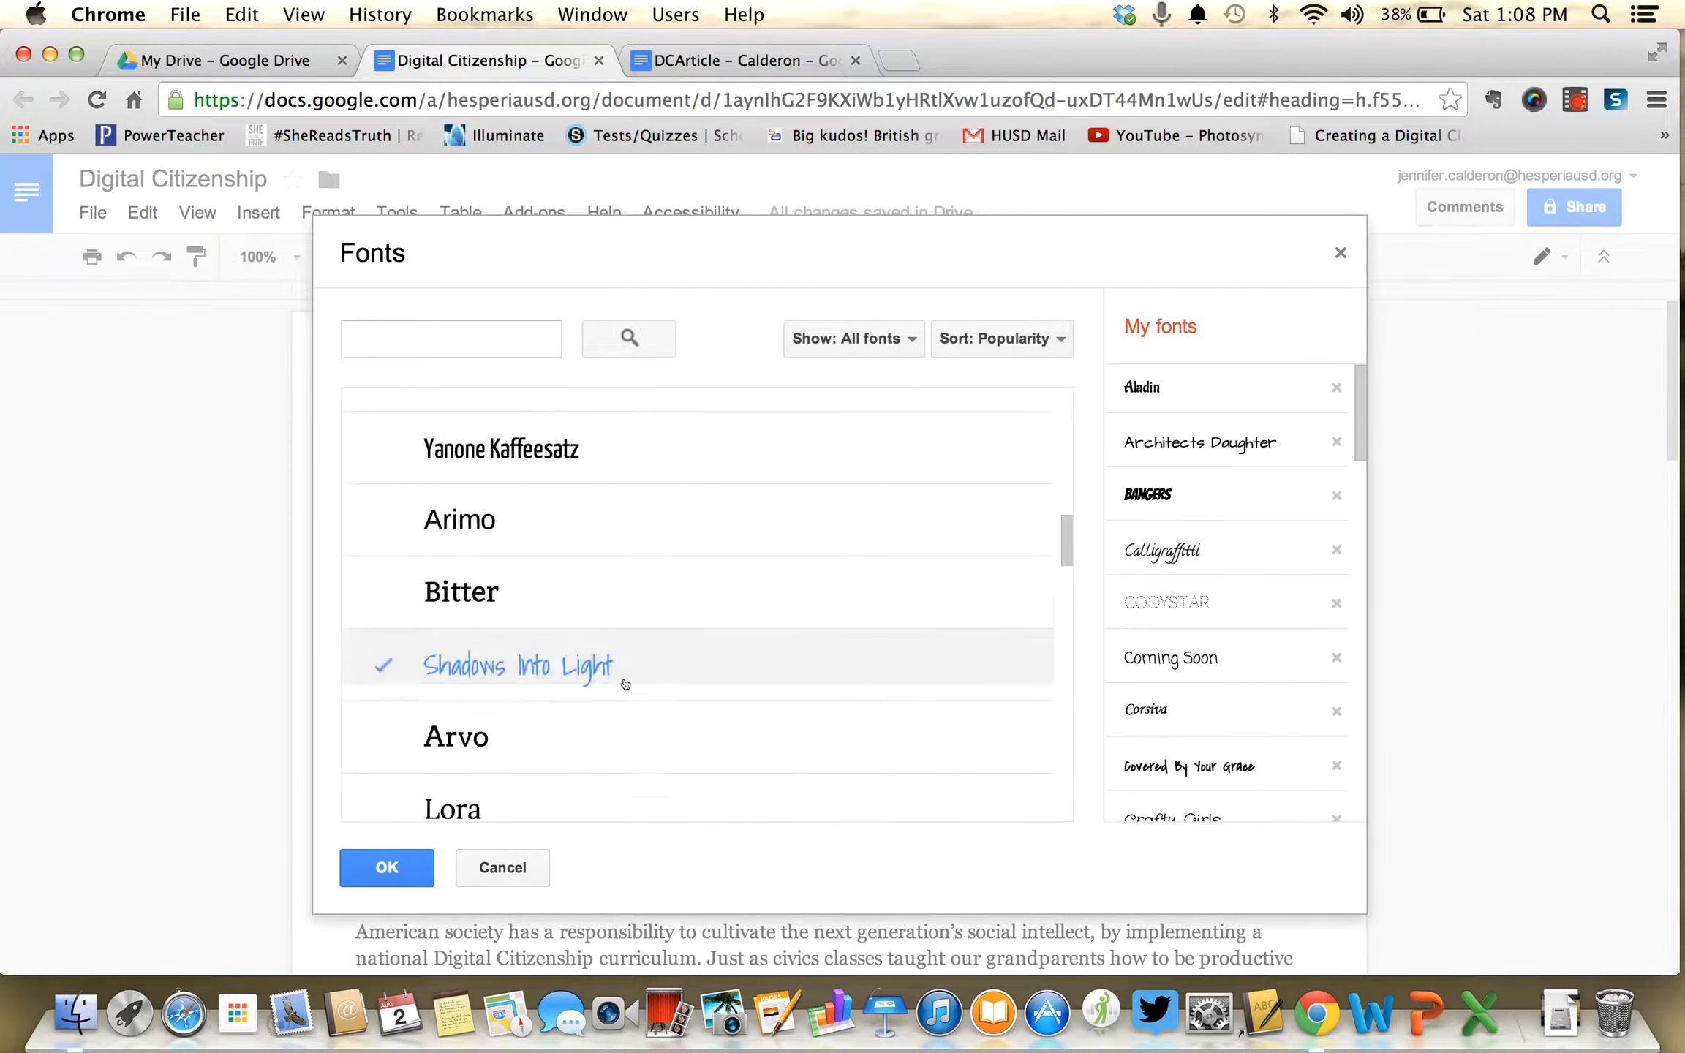
pyautogui.scroll(-15, 626, 684)
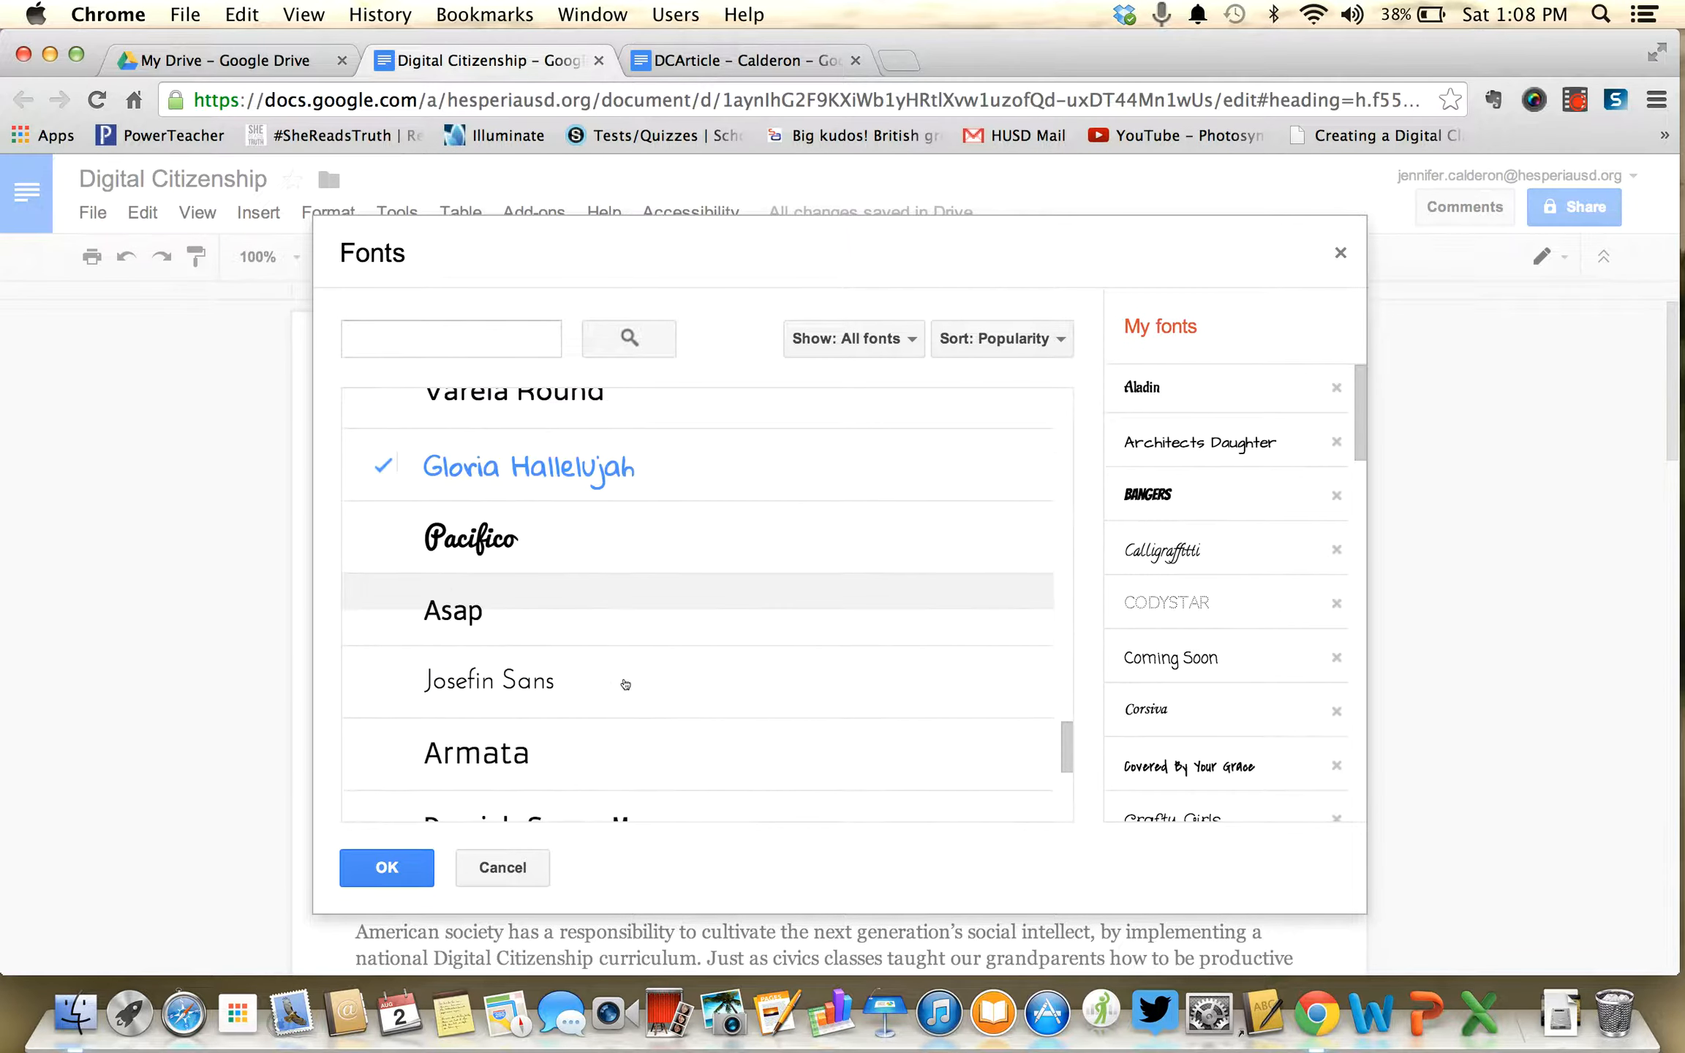
pyautogui.scroll(-5, 561, 589)
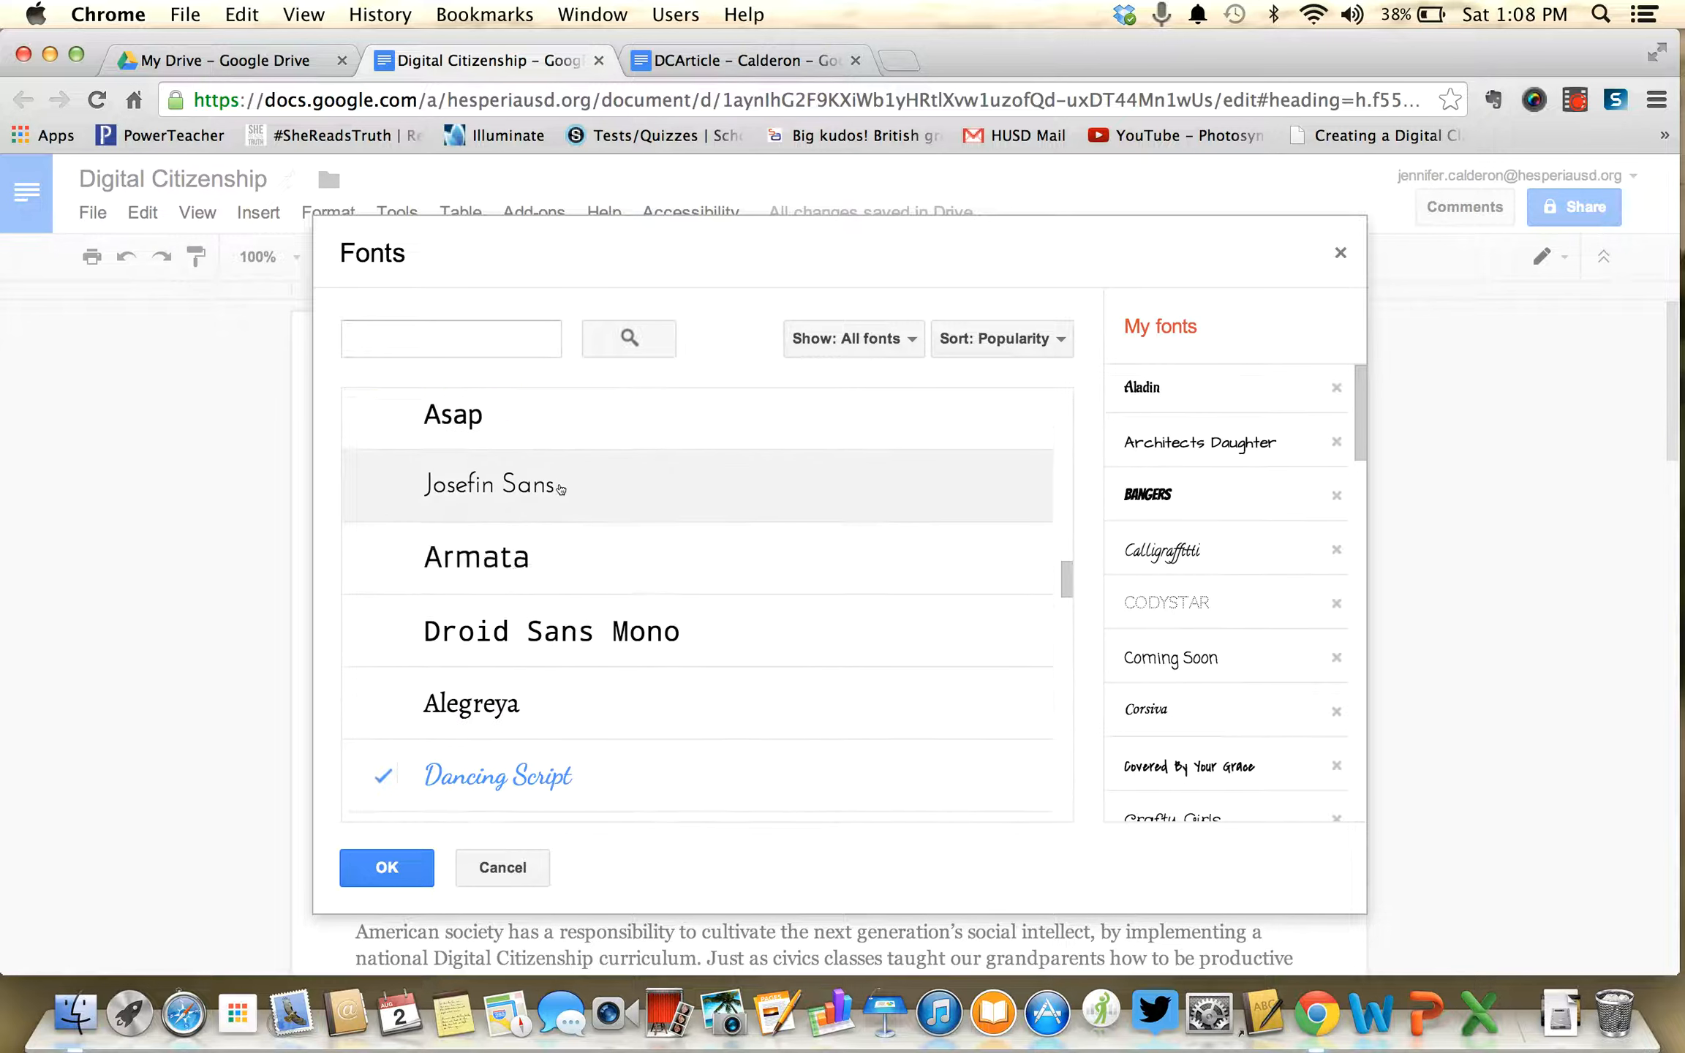
pyautogui.scroll(-6, 552, 613)
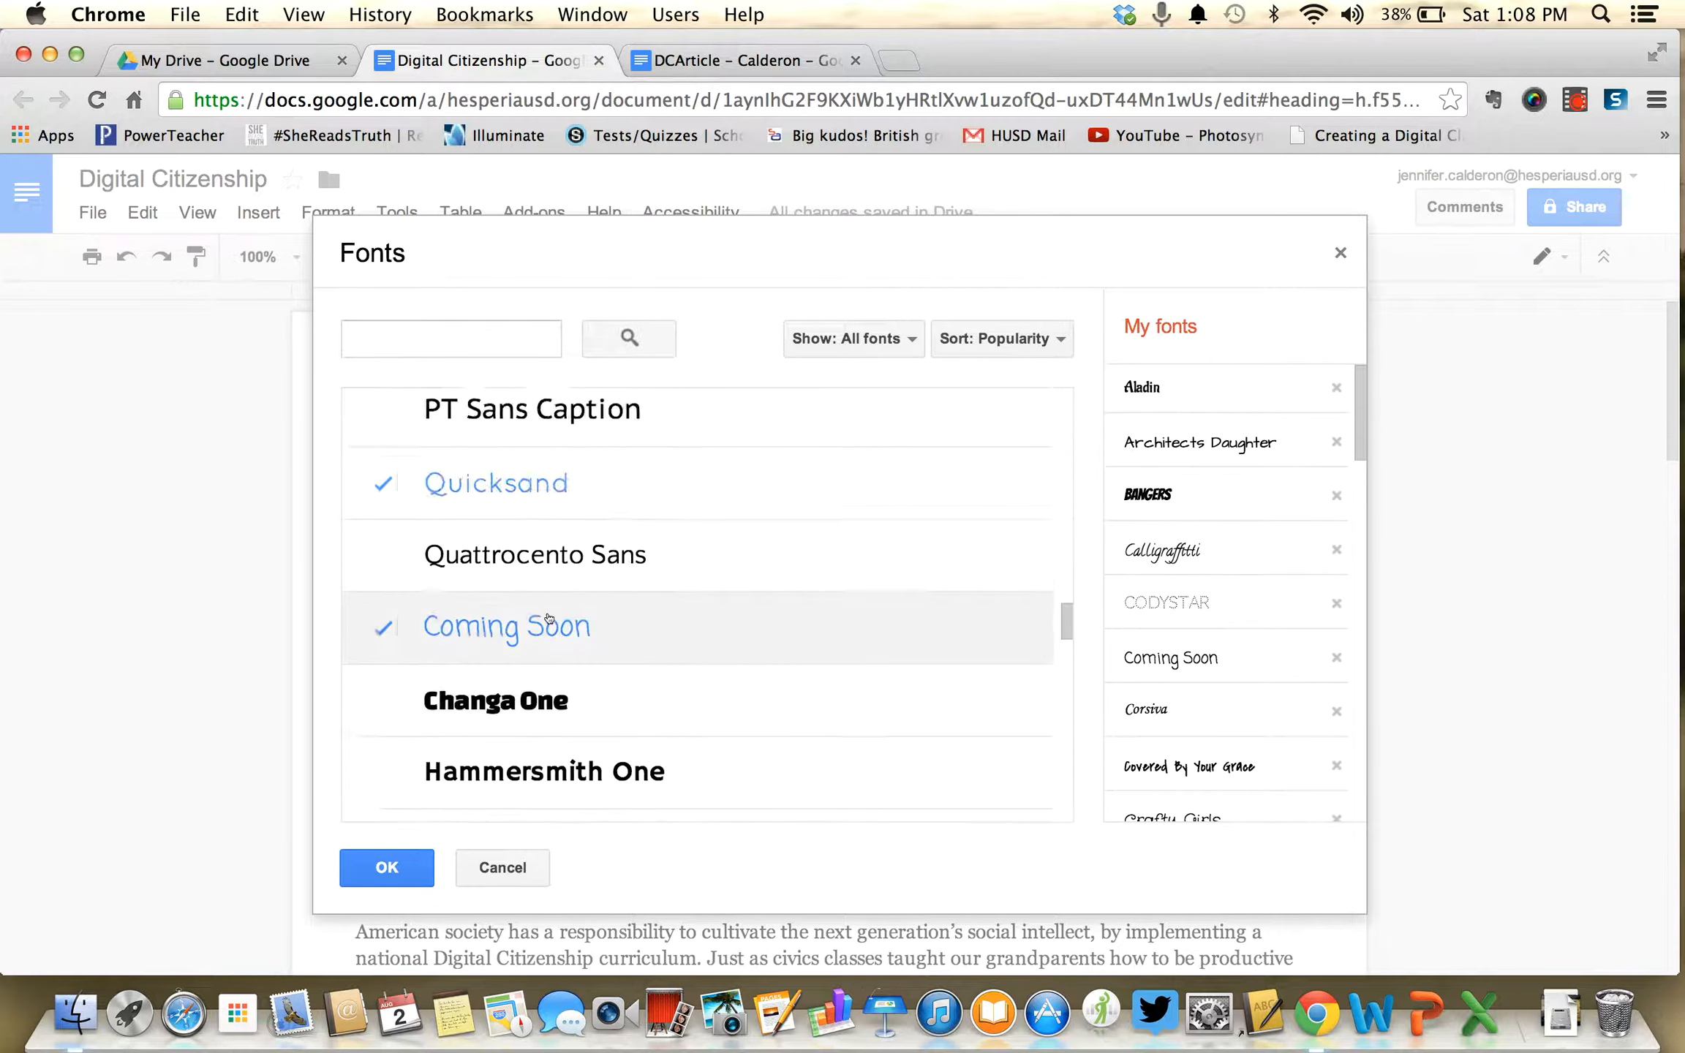
pyautogui.scroll(-8, 549, 616)
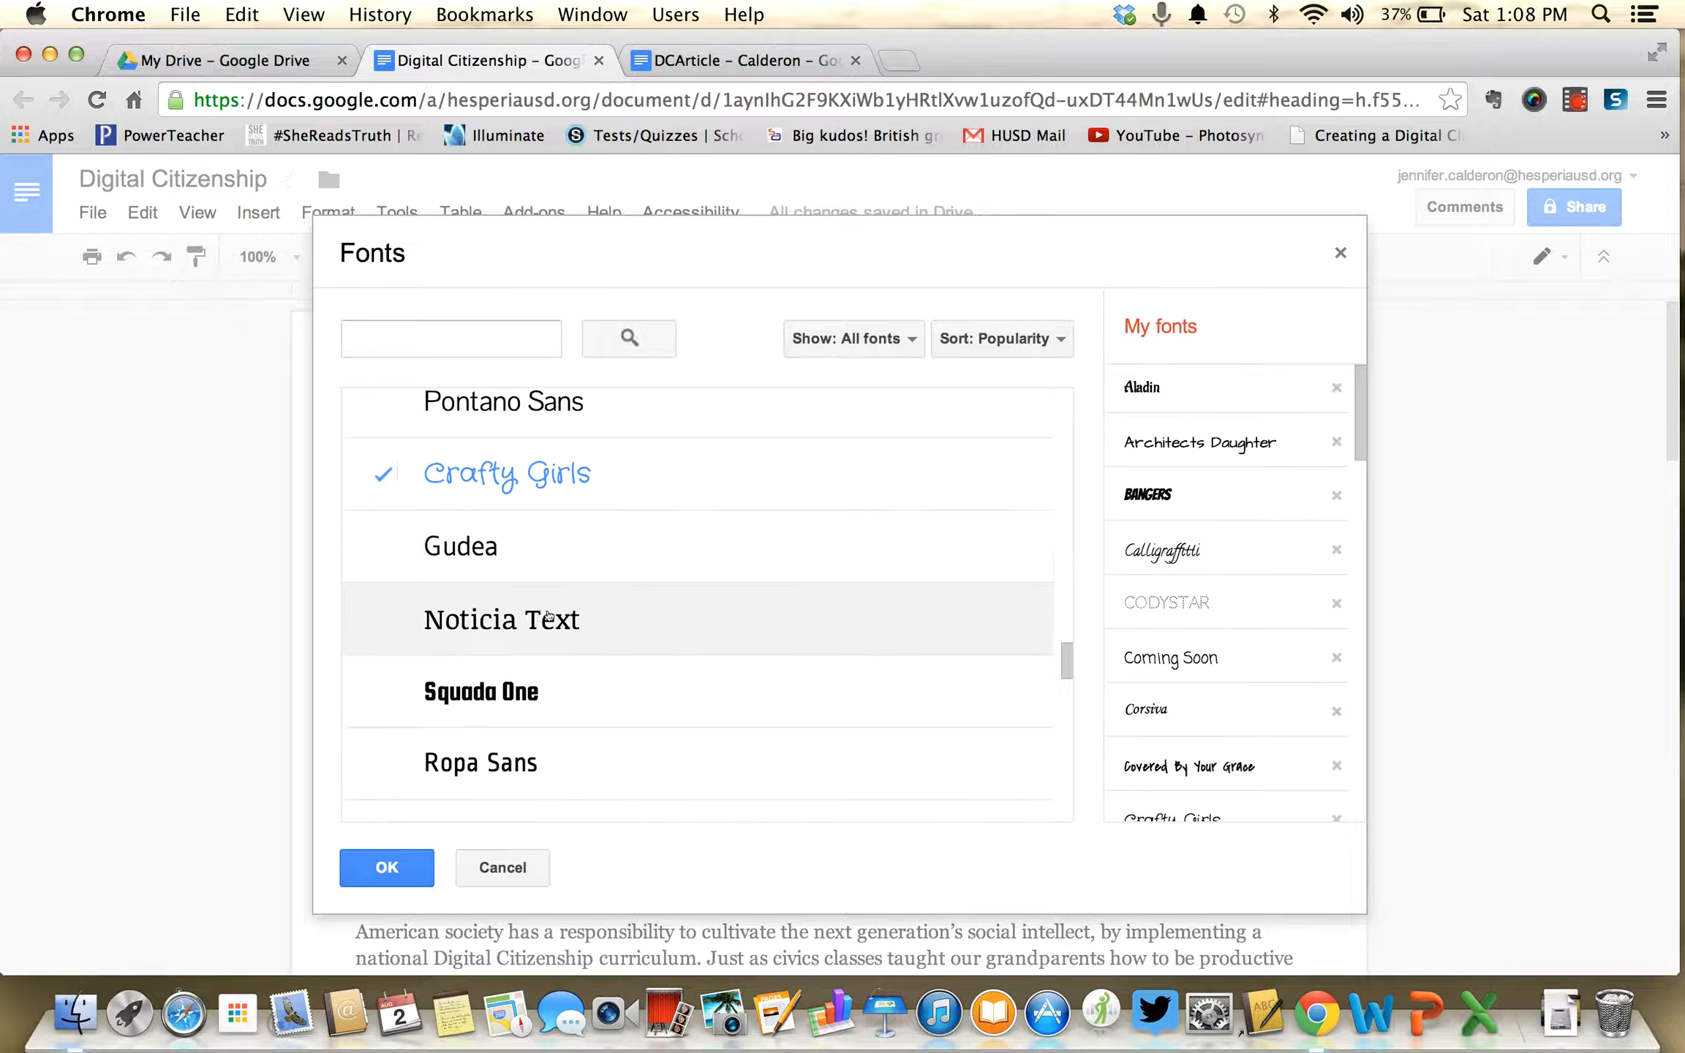
pyautogui.click(381, 867)
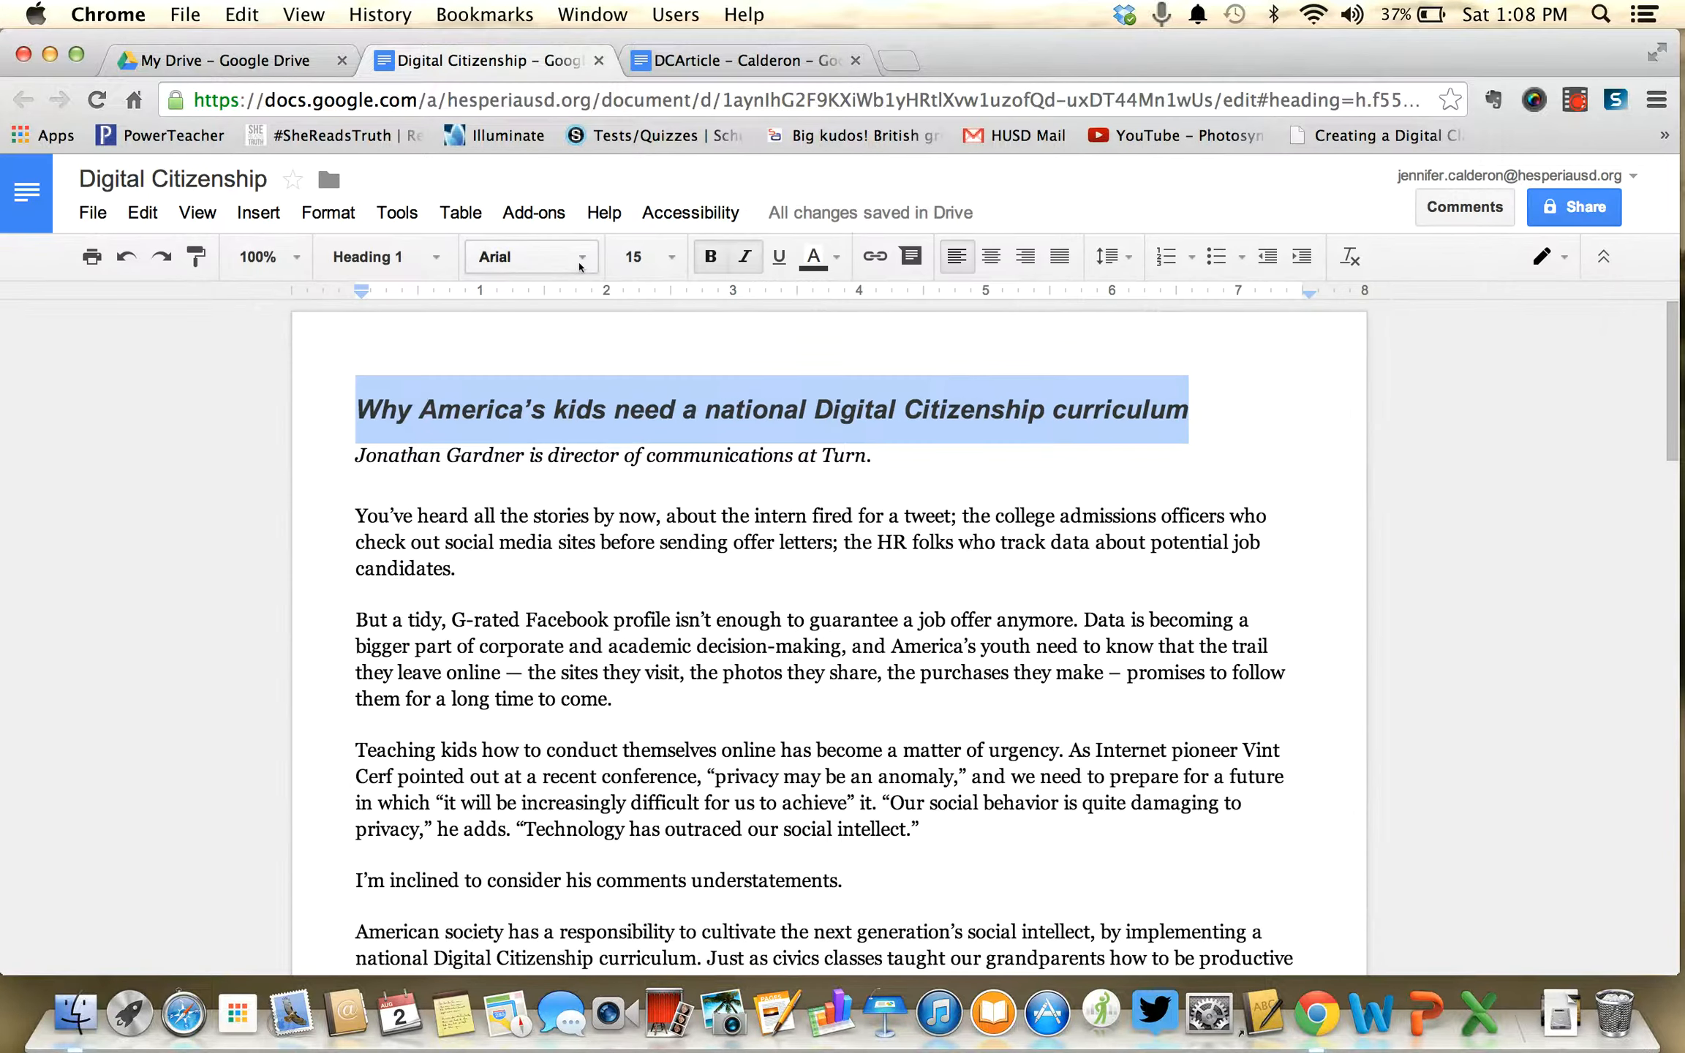
# Set the article title's font to Fredericka the Great and remove its italic formatting.
pyautogui.click(579, 267)
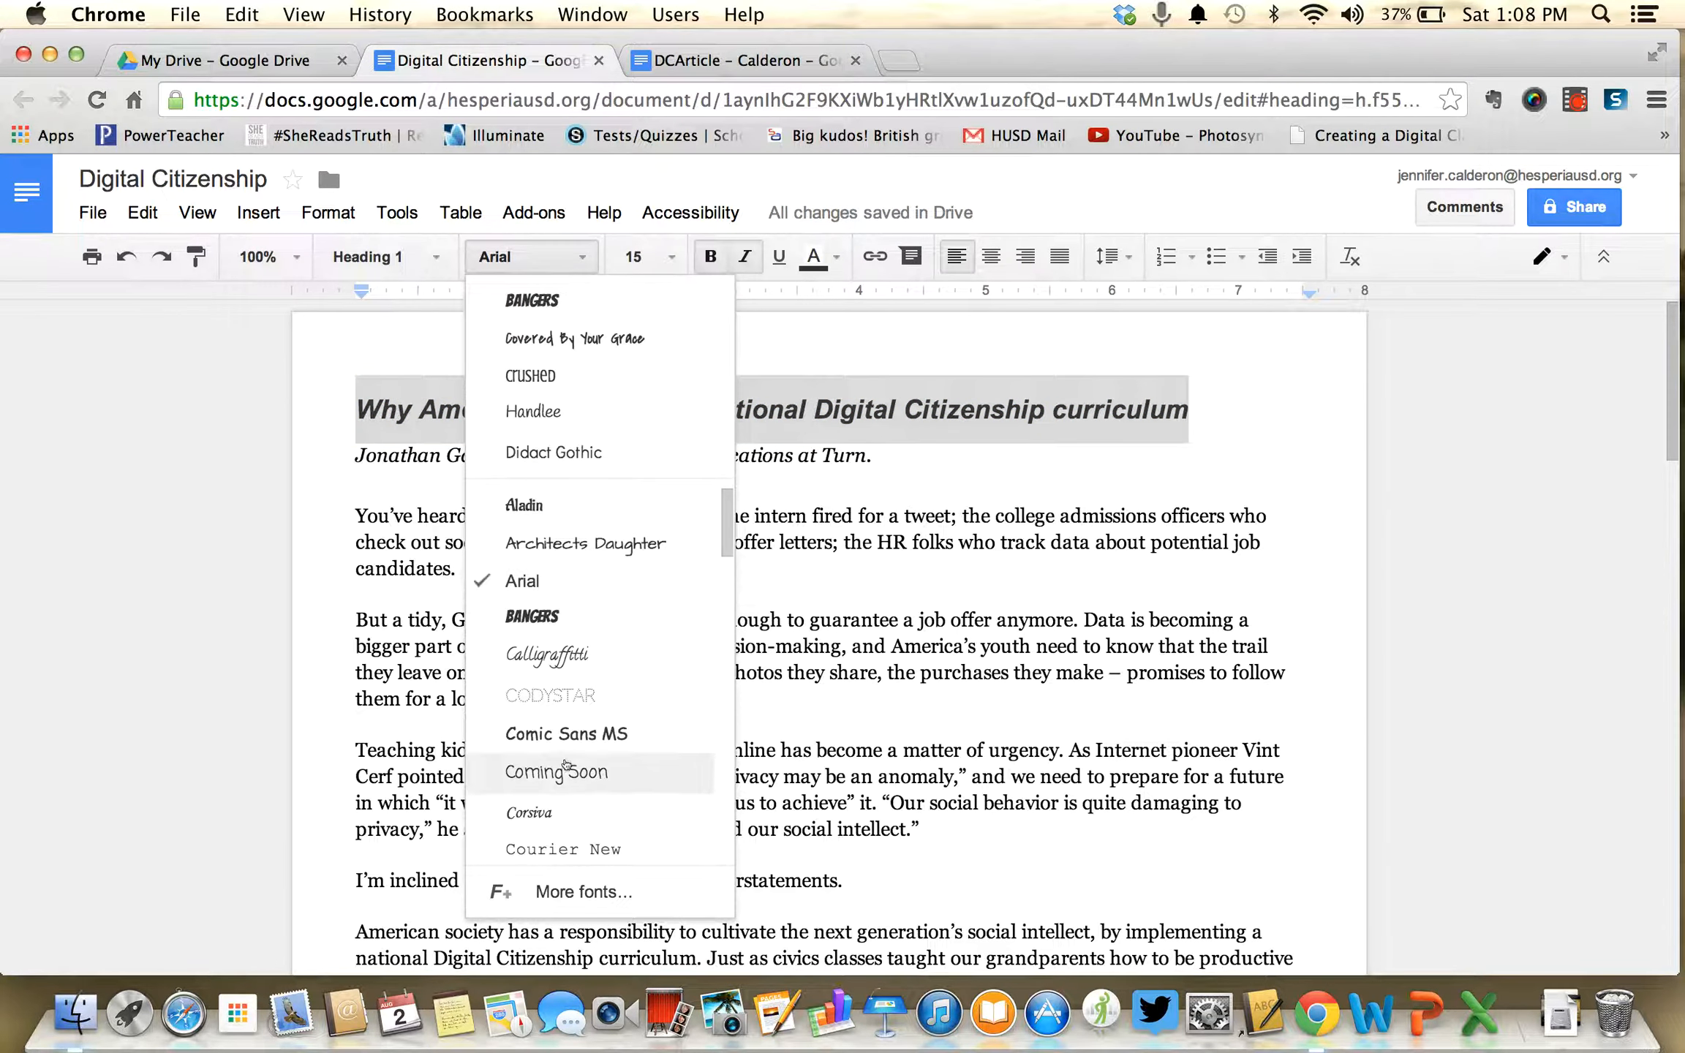
pyautogui.scroll(-5, 567, 763)
pyautogui.scroll(-1, 618, 702)
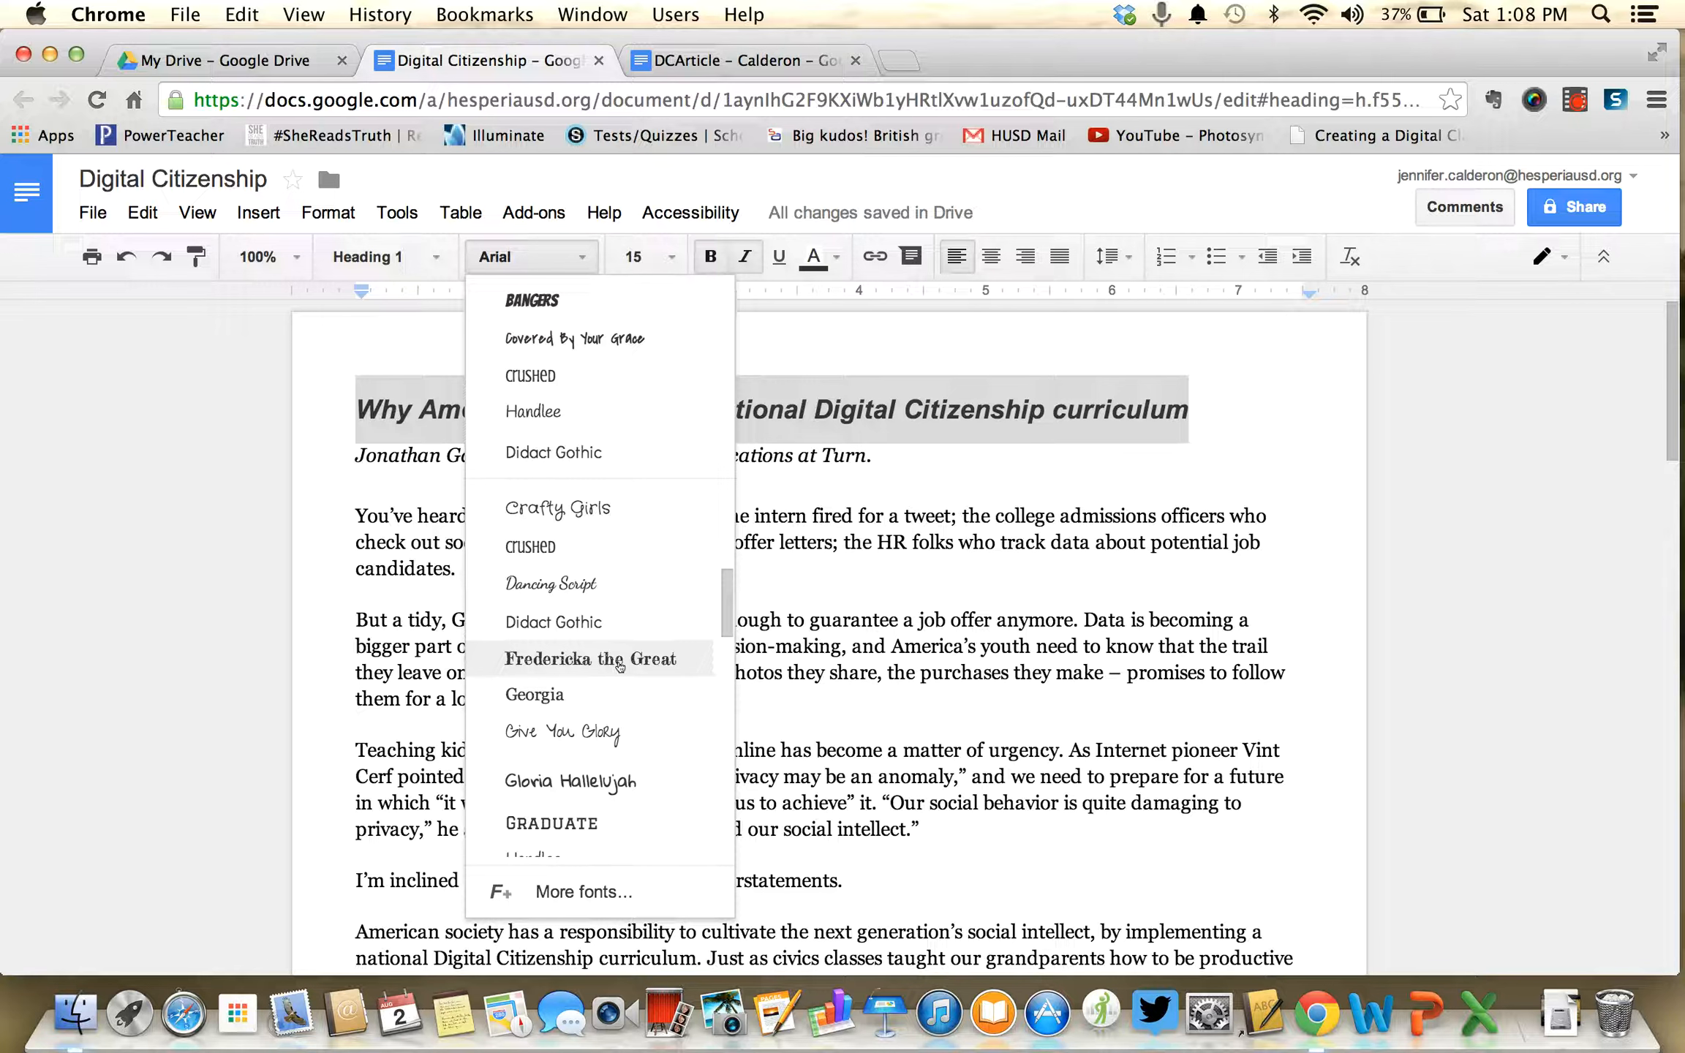
pyautogui.click(591, 659)
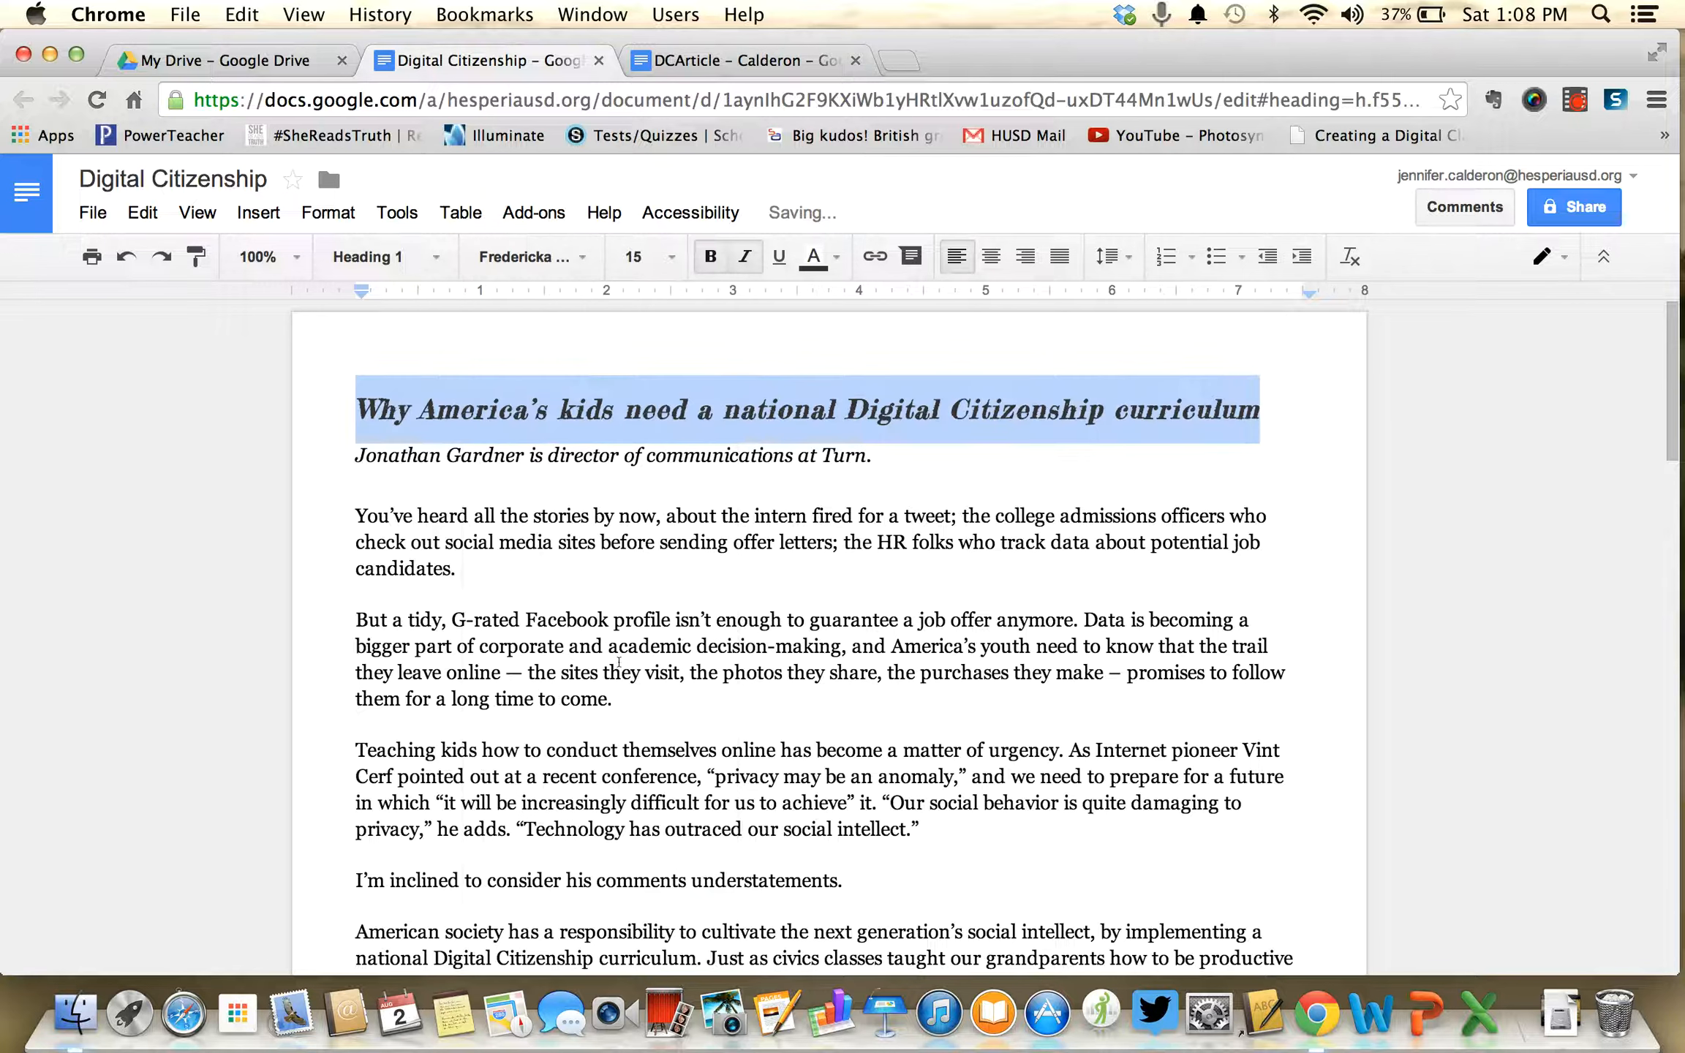
pyautogui.click(744, 257)
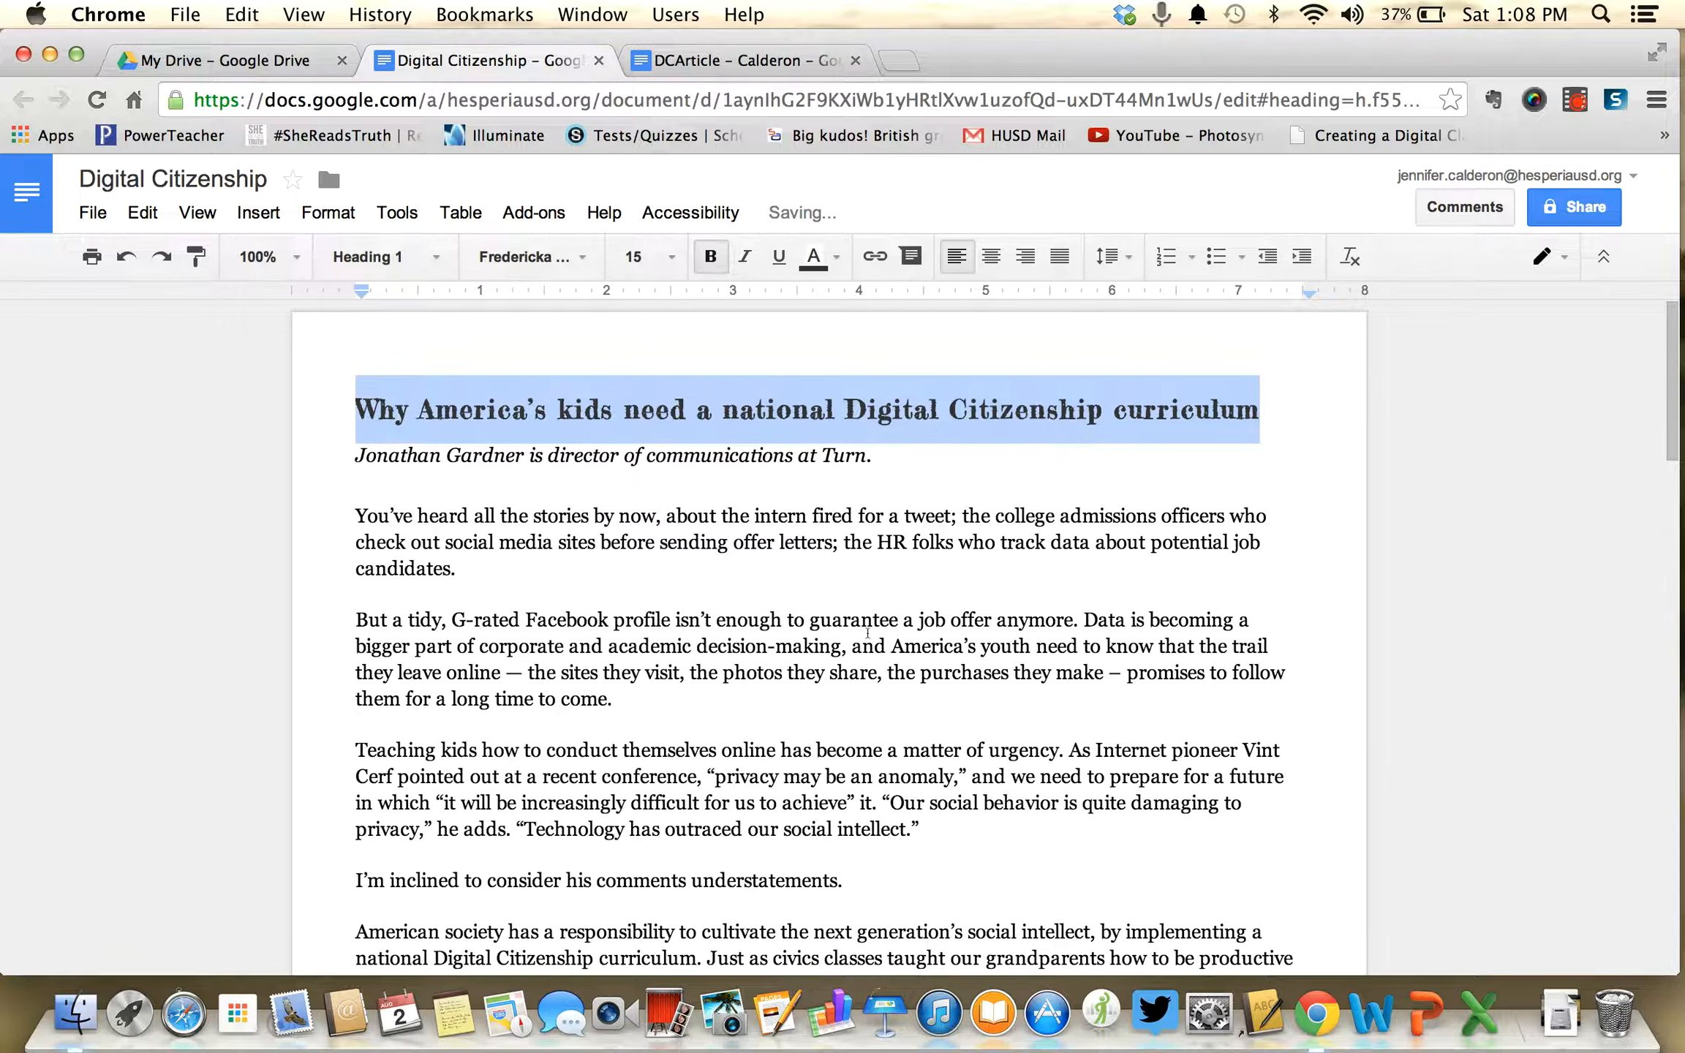
pyautogui.click(952, 590)
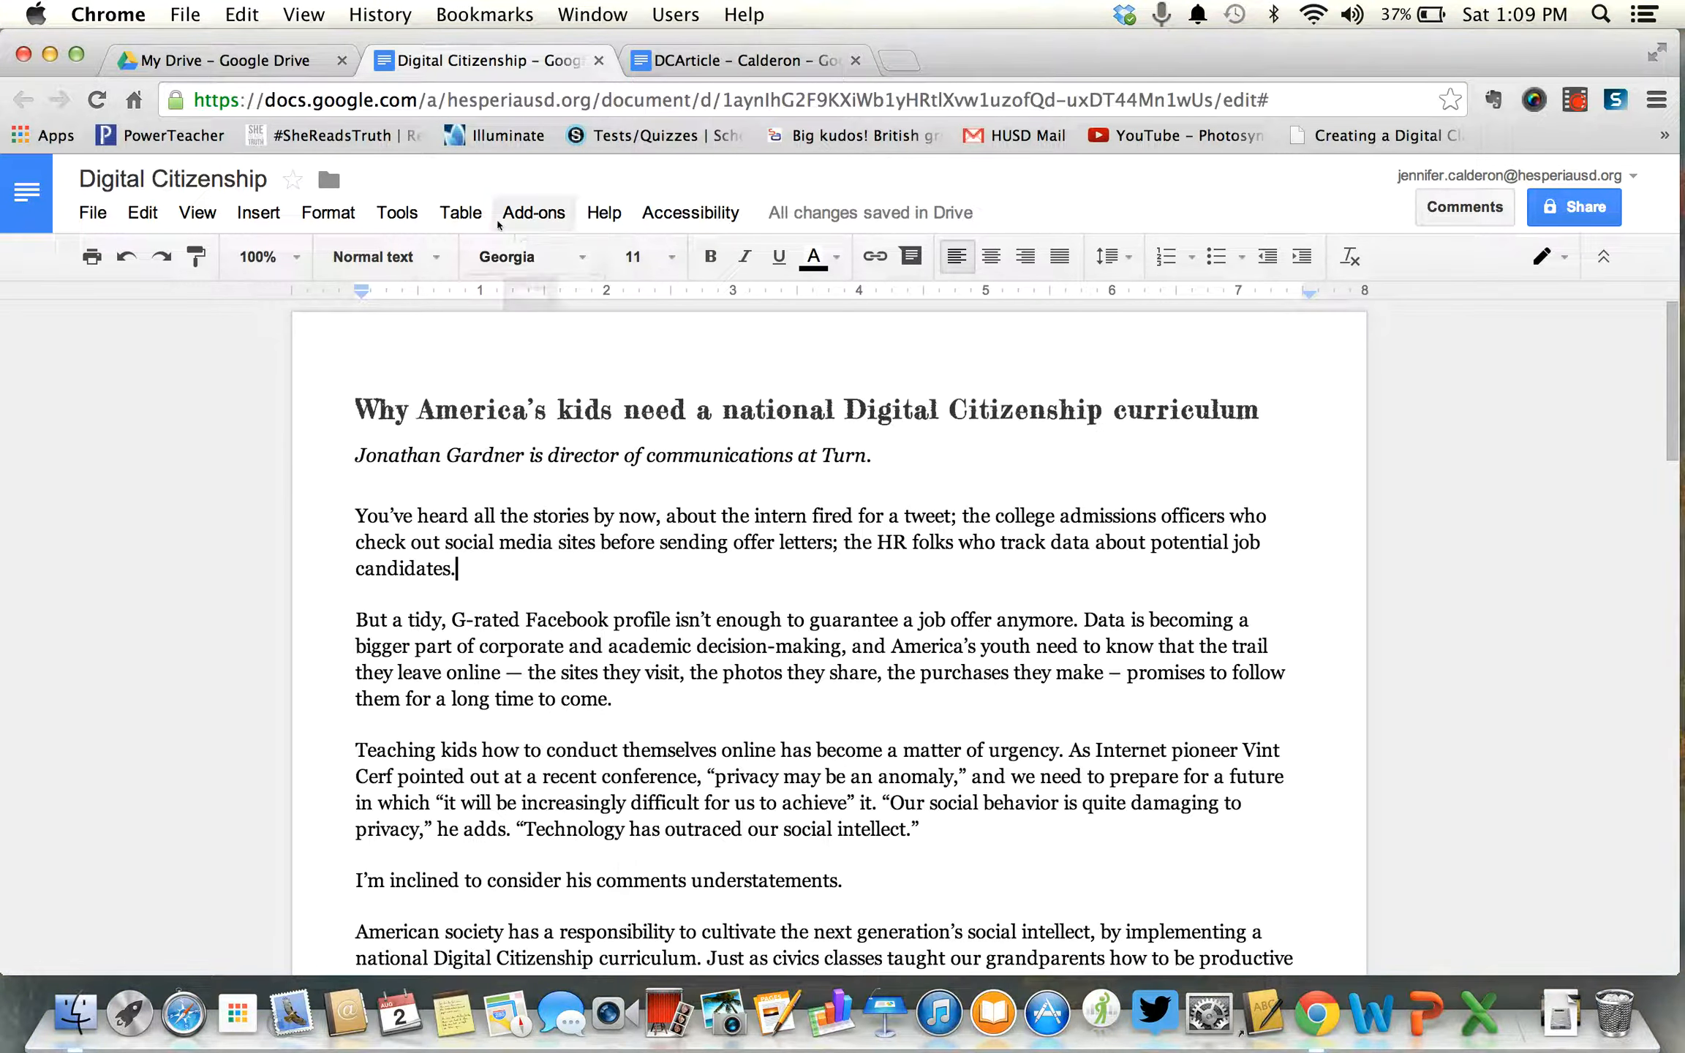
pyautogui.click(92, 215)
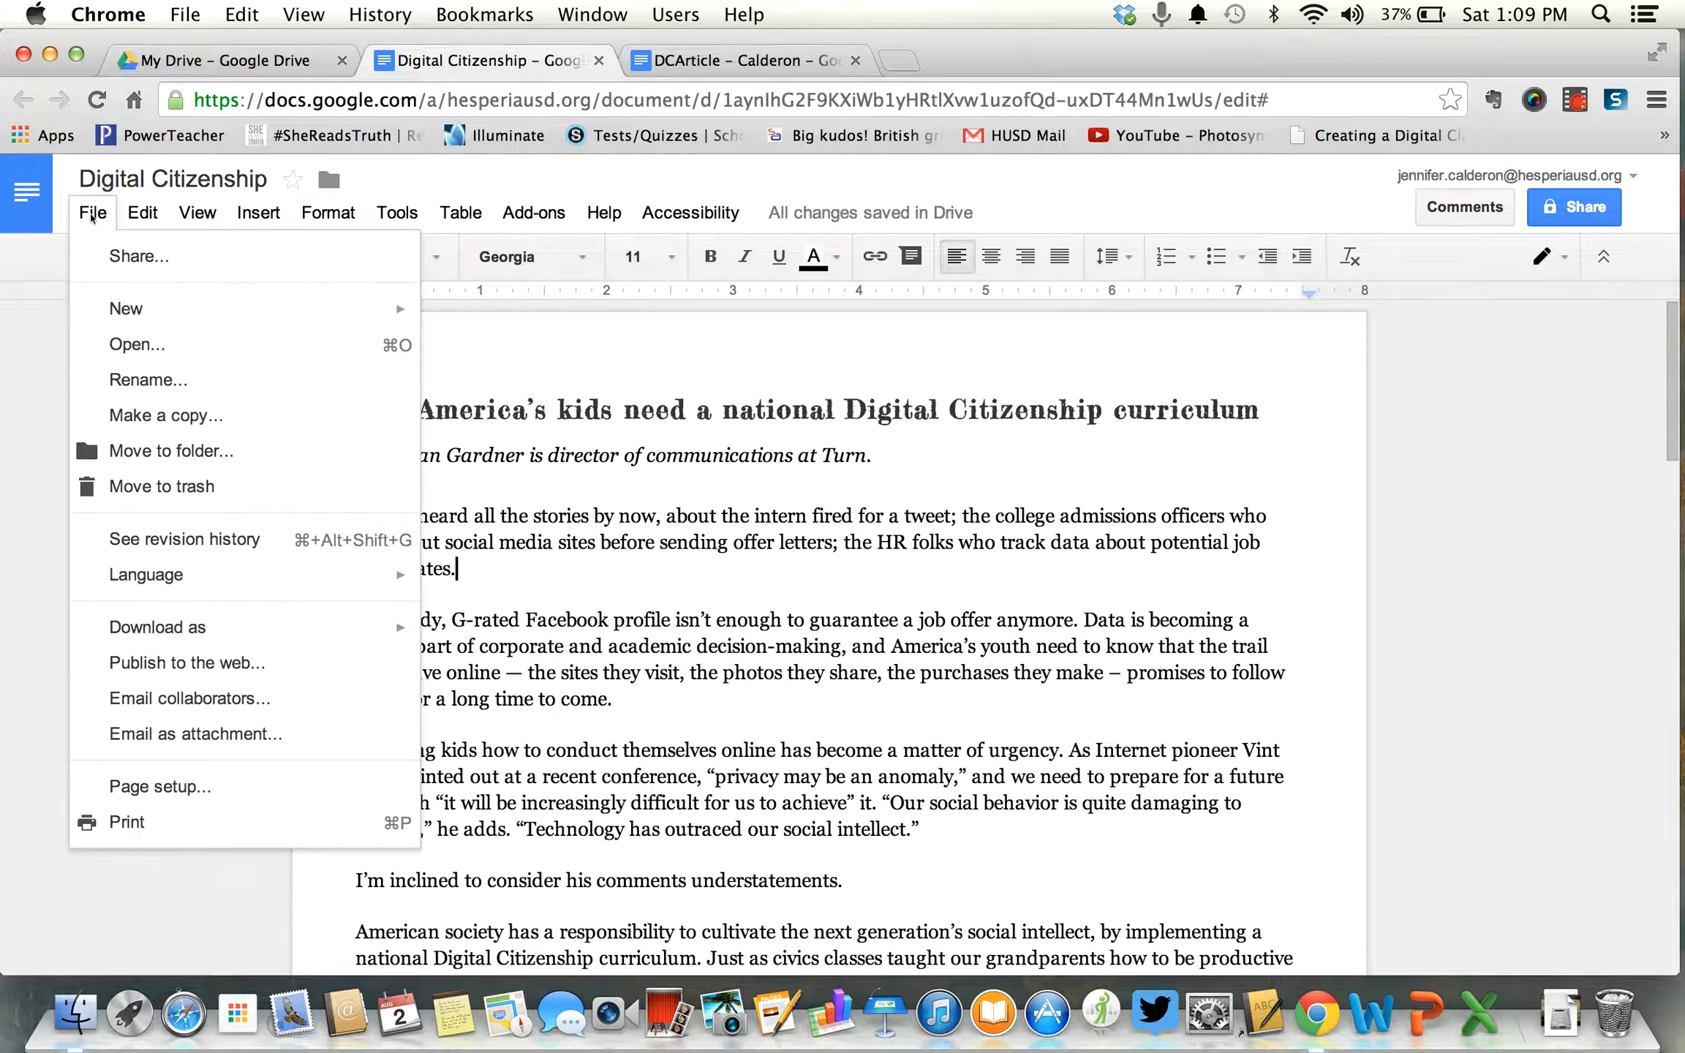
pyautogui.moveTo(144, 213)
pyautogui.moveTo(207, 214)
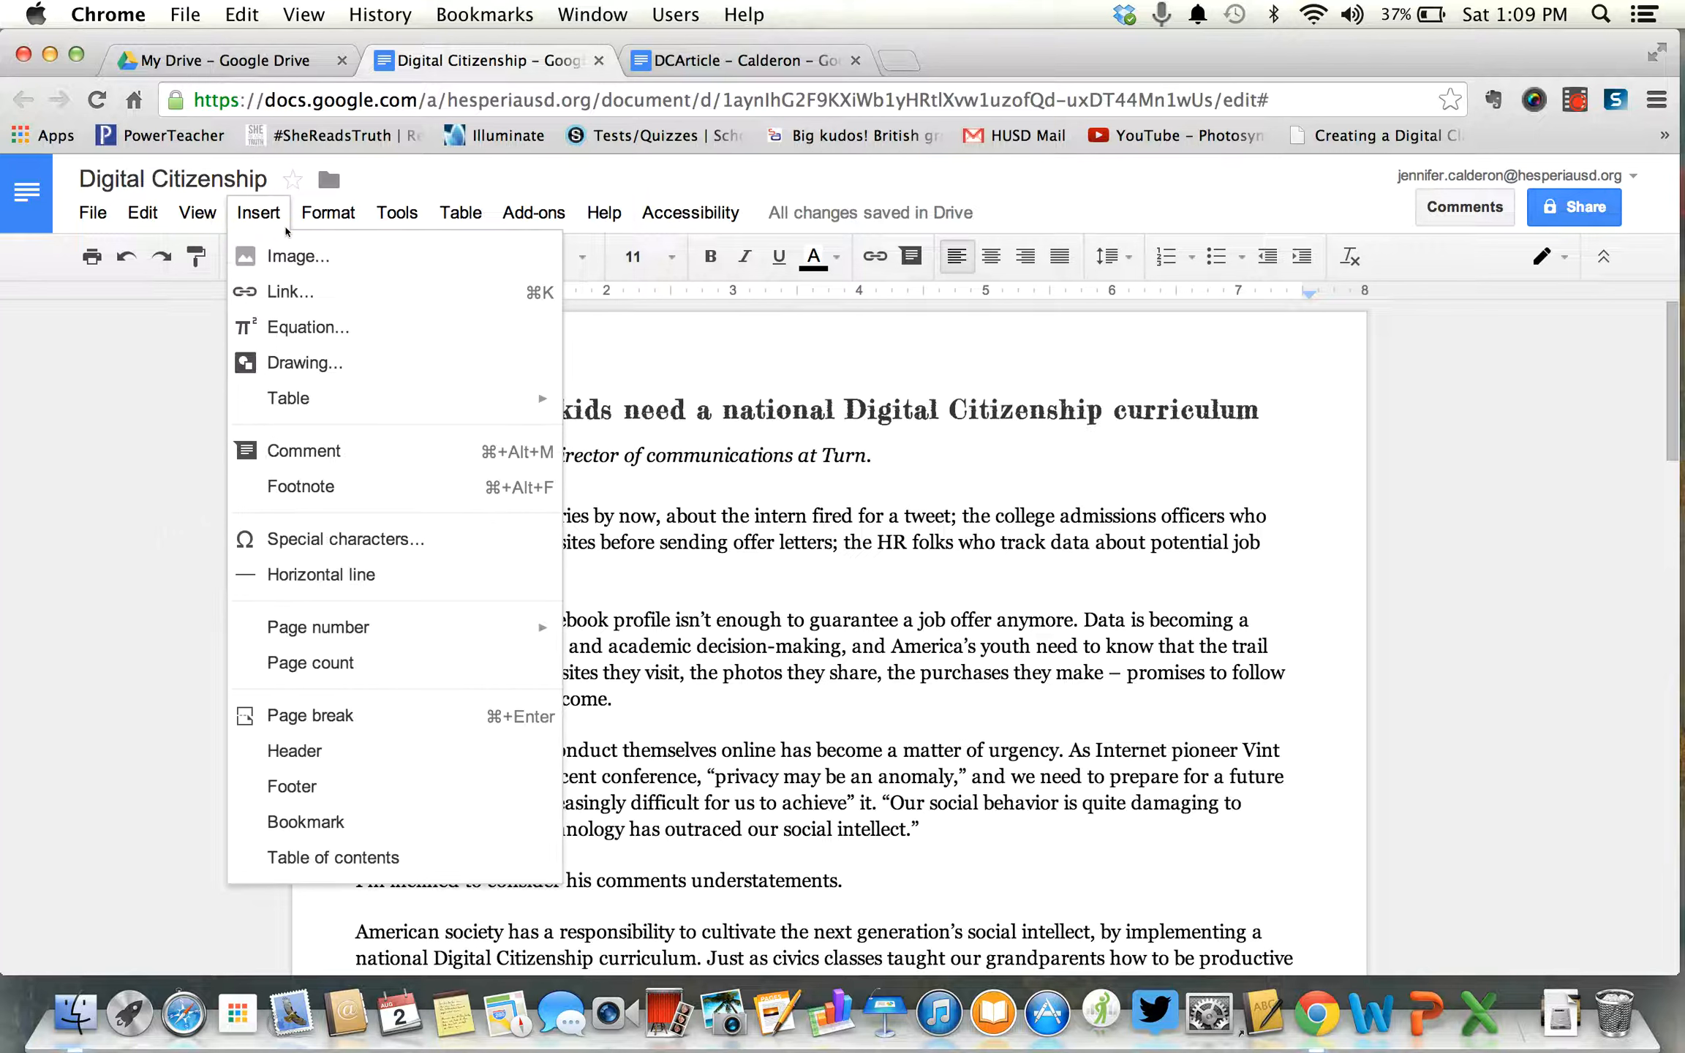
pyautogui.moveTo(331, 215)
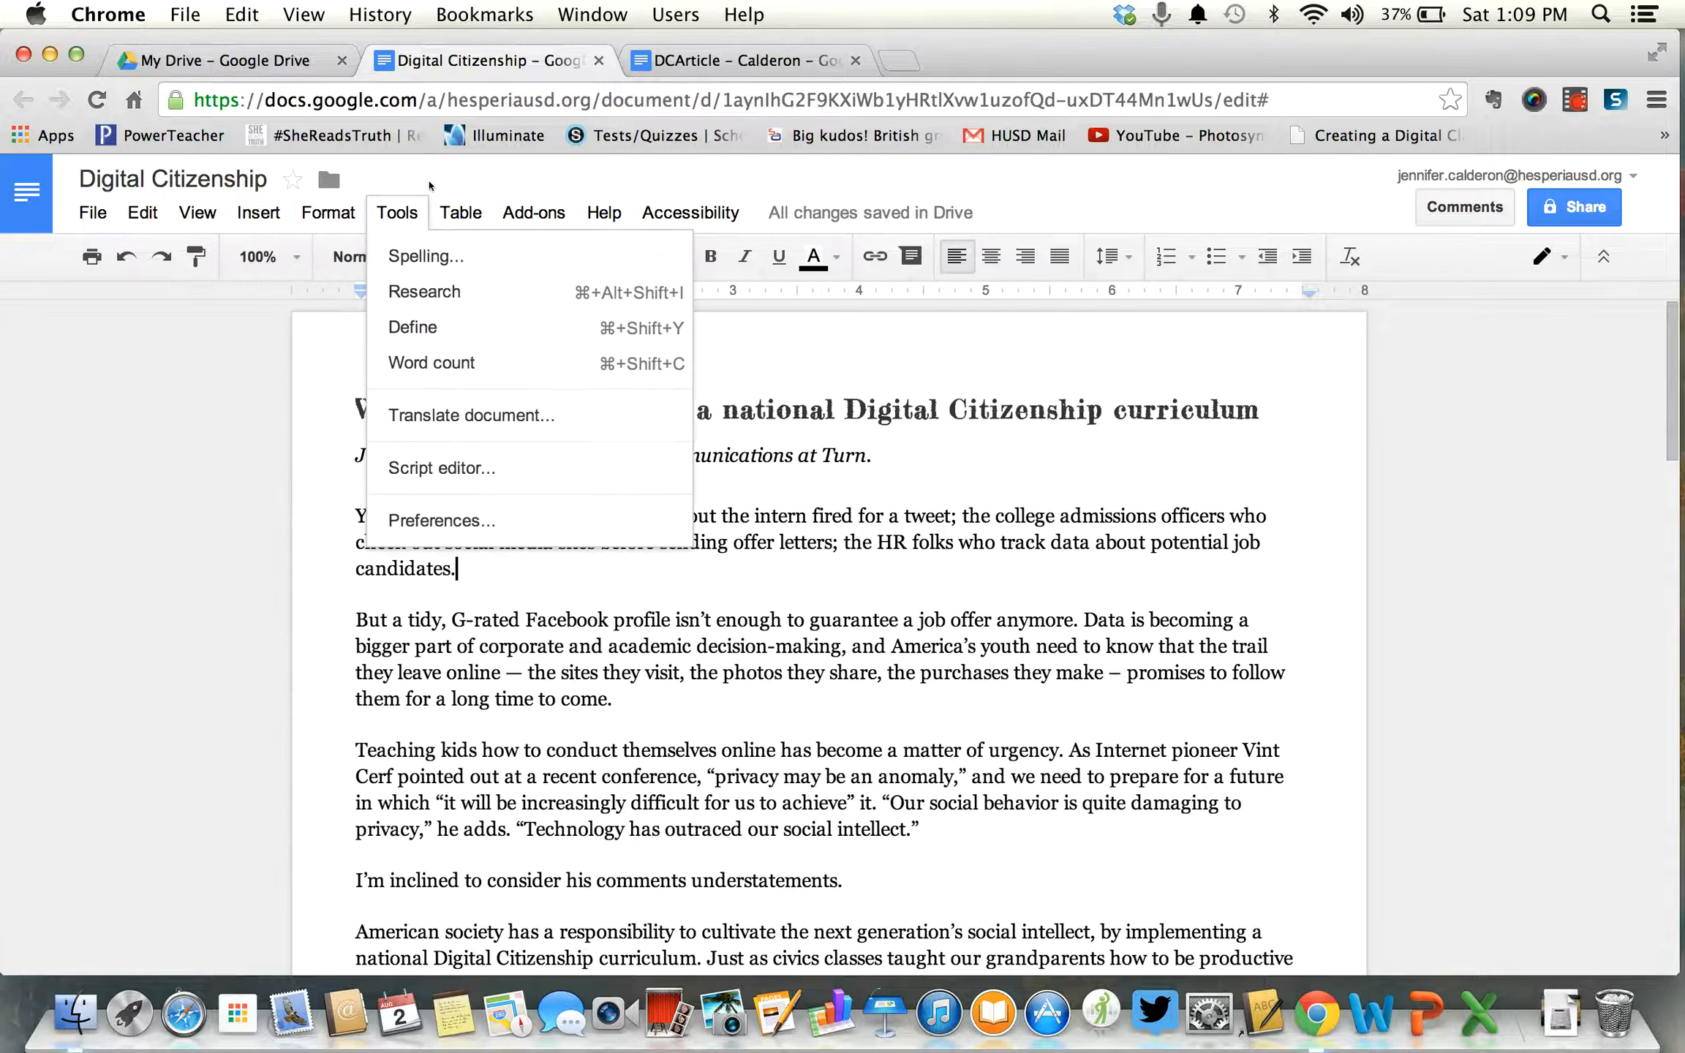
pyautogui.moveTo(471, 213)
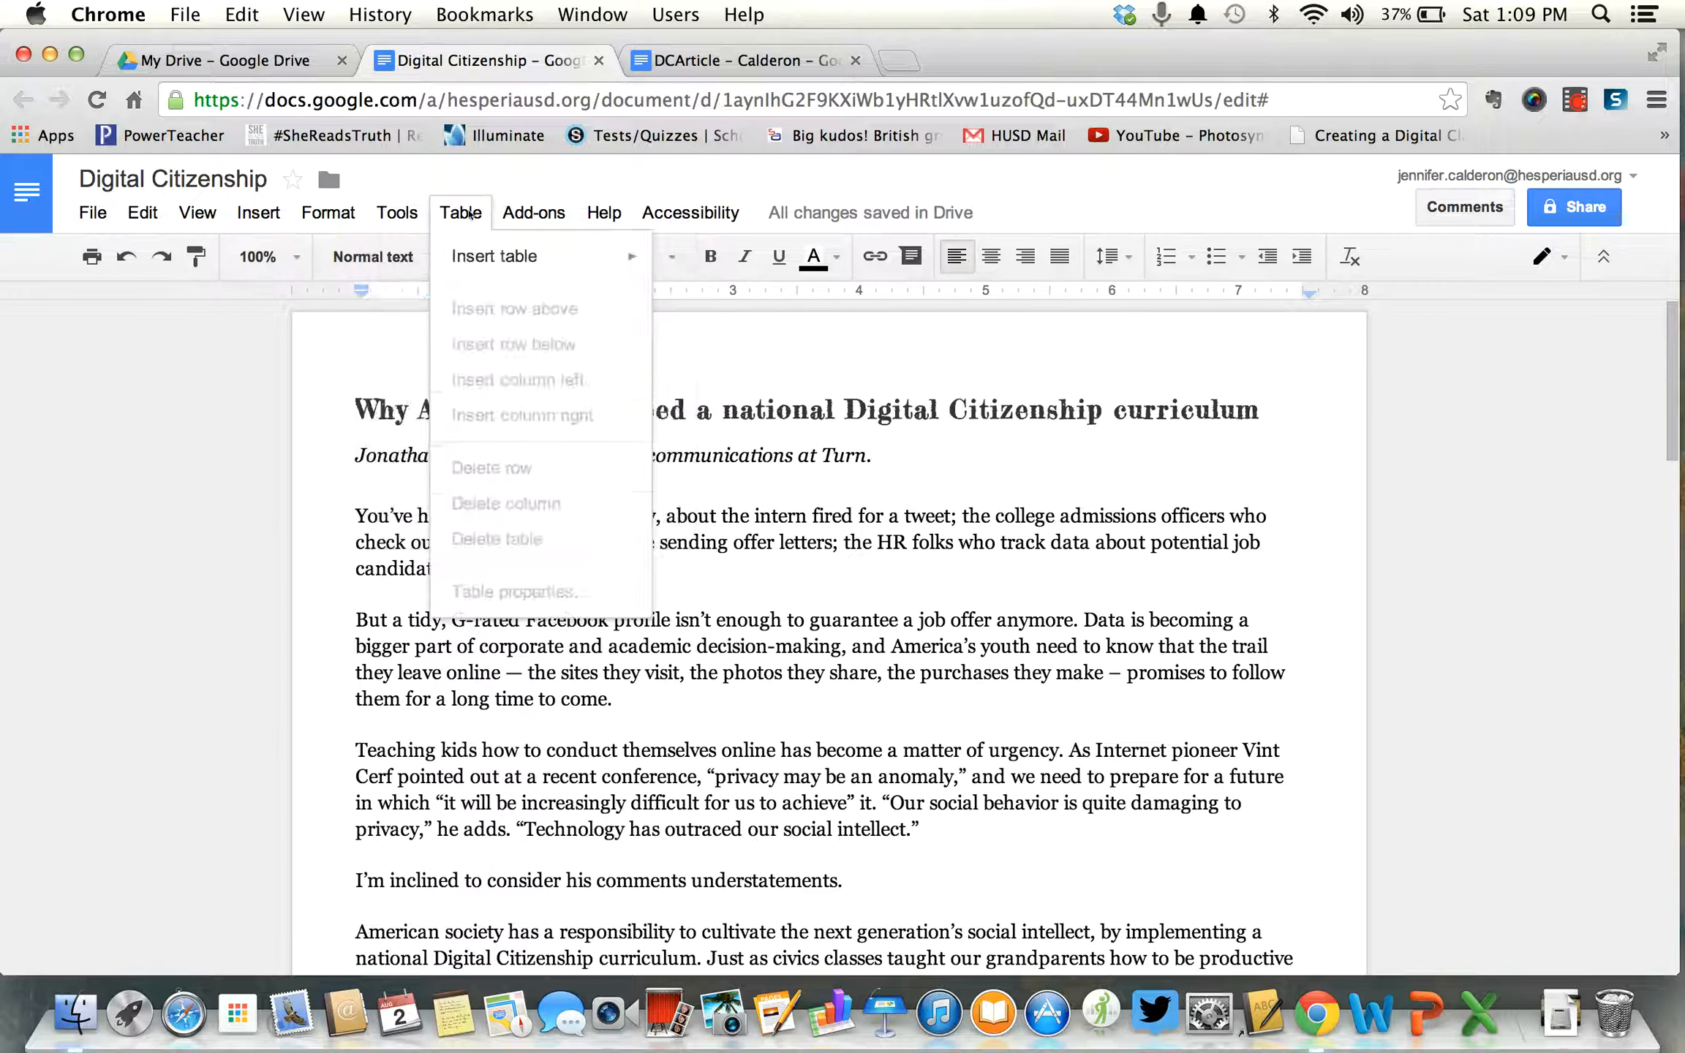
pyautogui.moveTo(531, 213)
pyautogui.moveTo(601, 220)
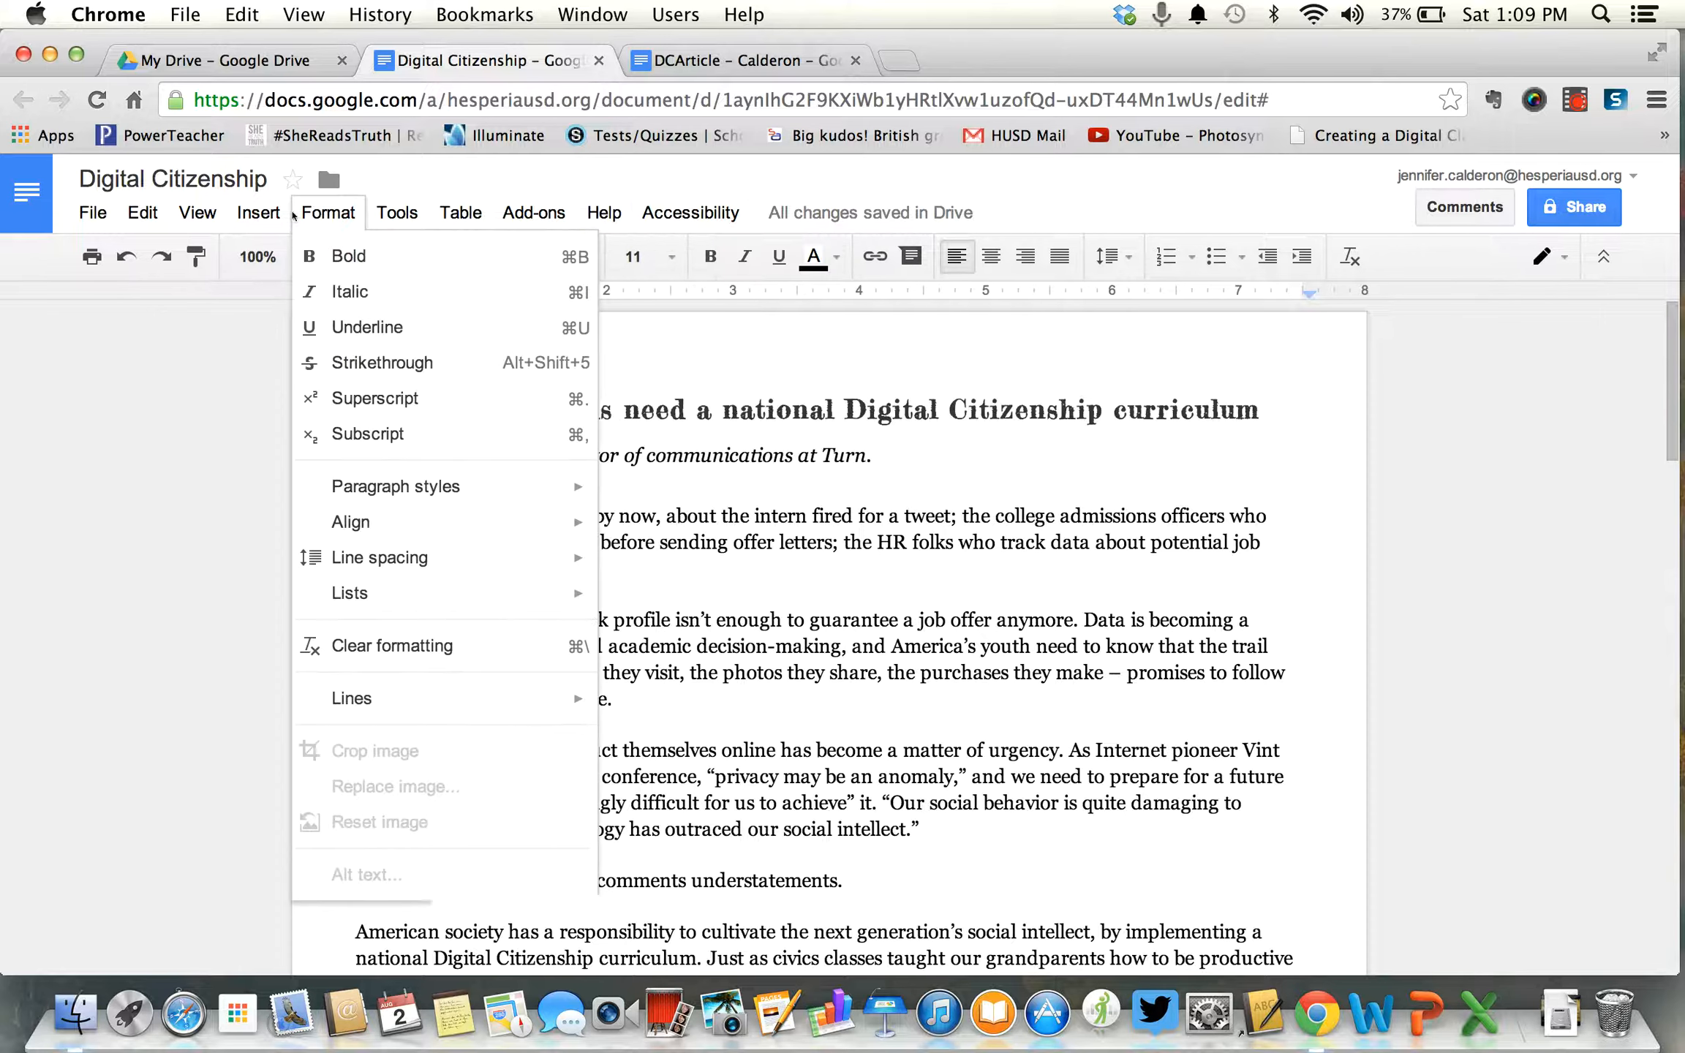
# Make a copy of the document named "Copy of Digital Citizenship" and close the source DCArticle document.
pyautogui.moveTo(96, 225)
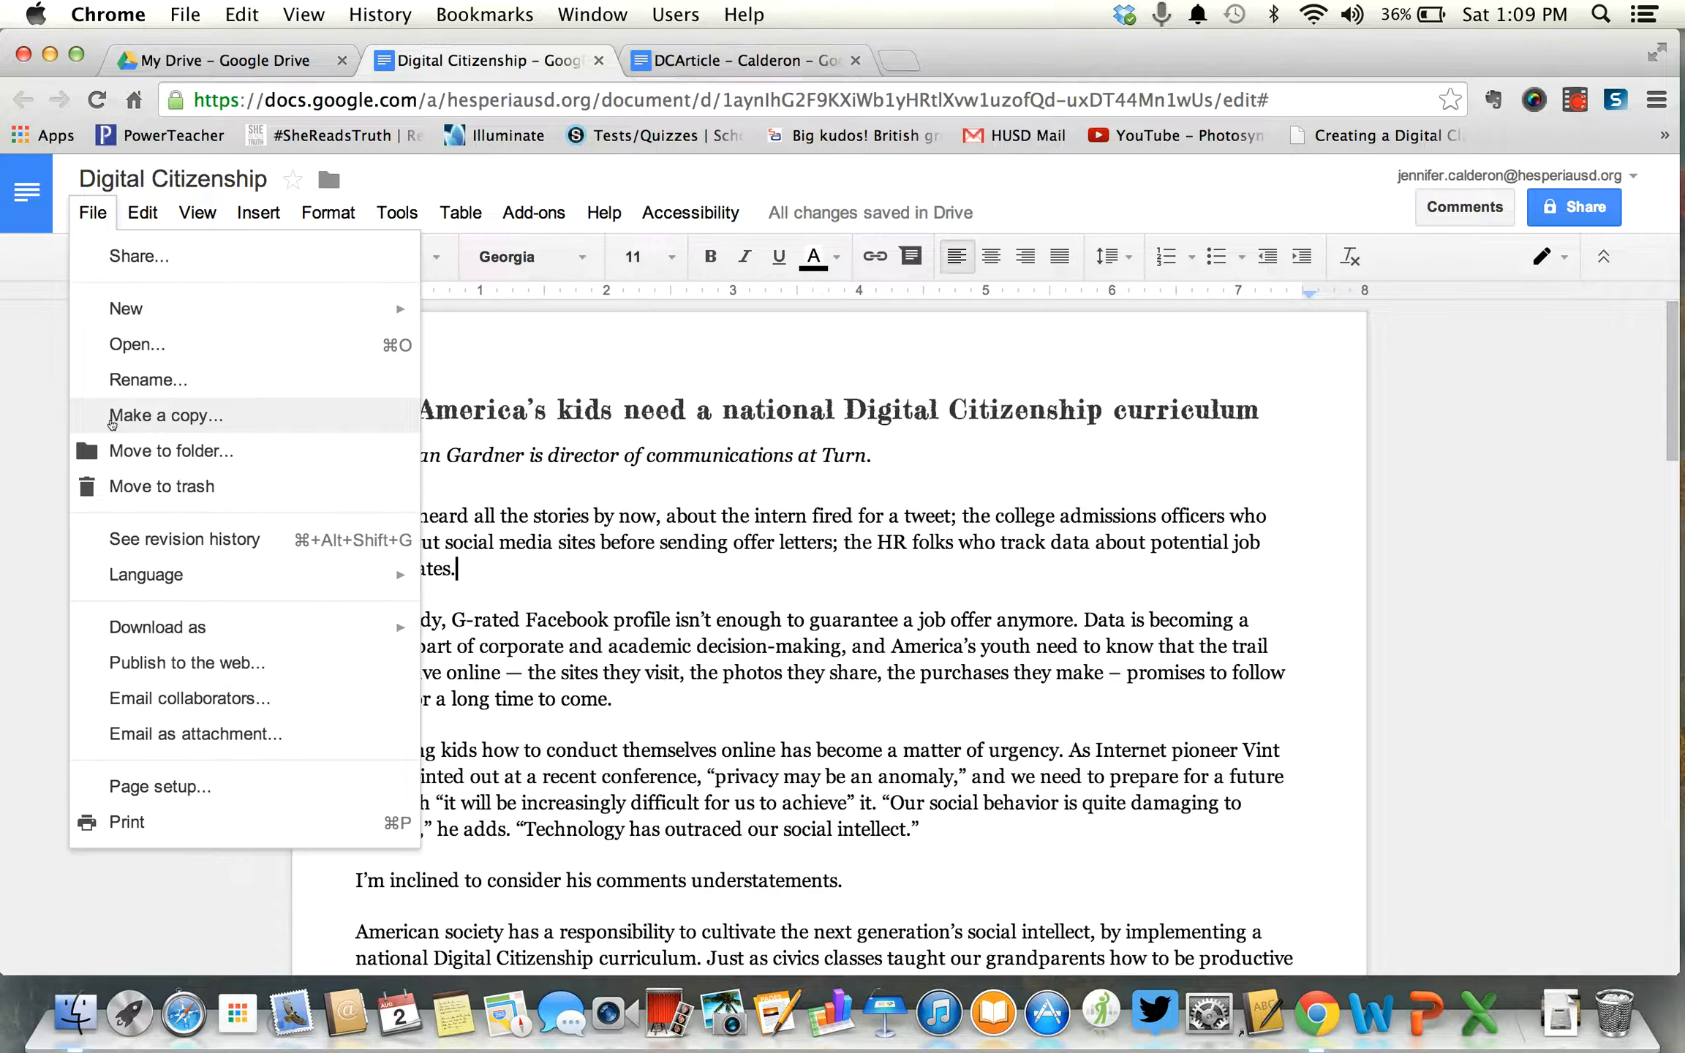
pyautogui.click(111, 415)
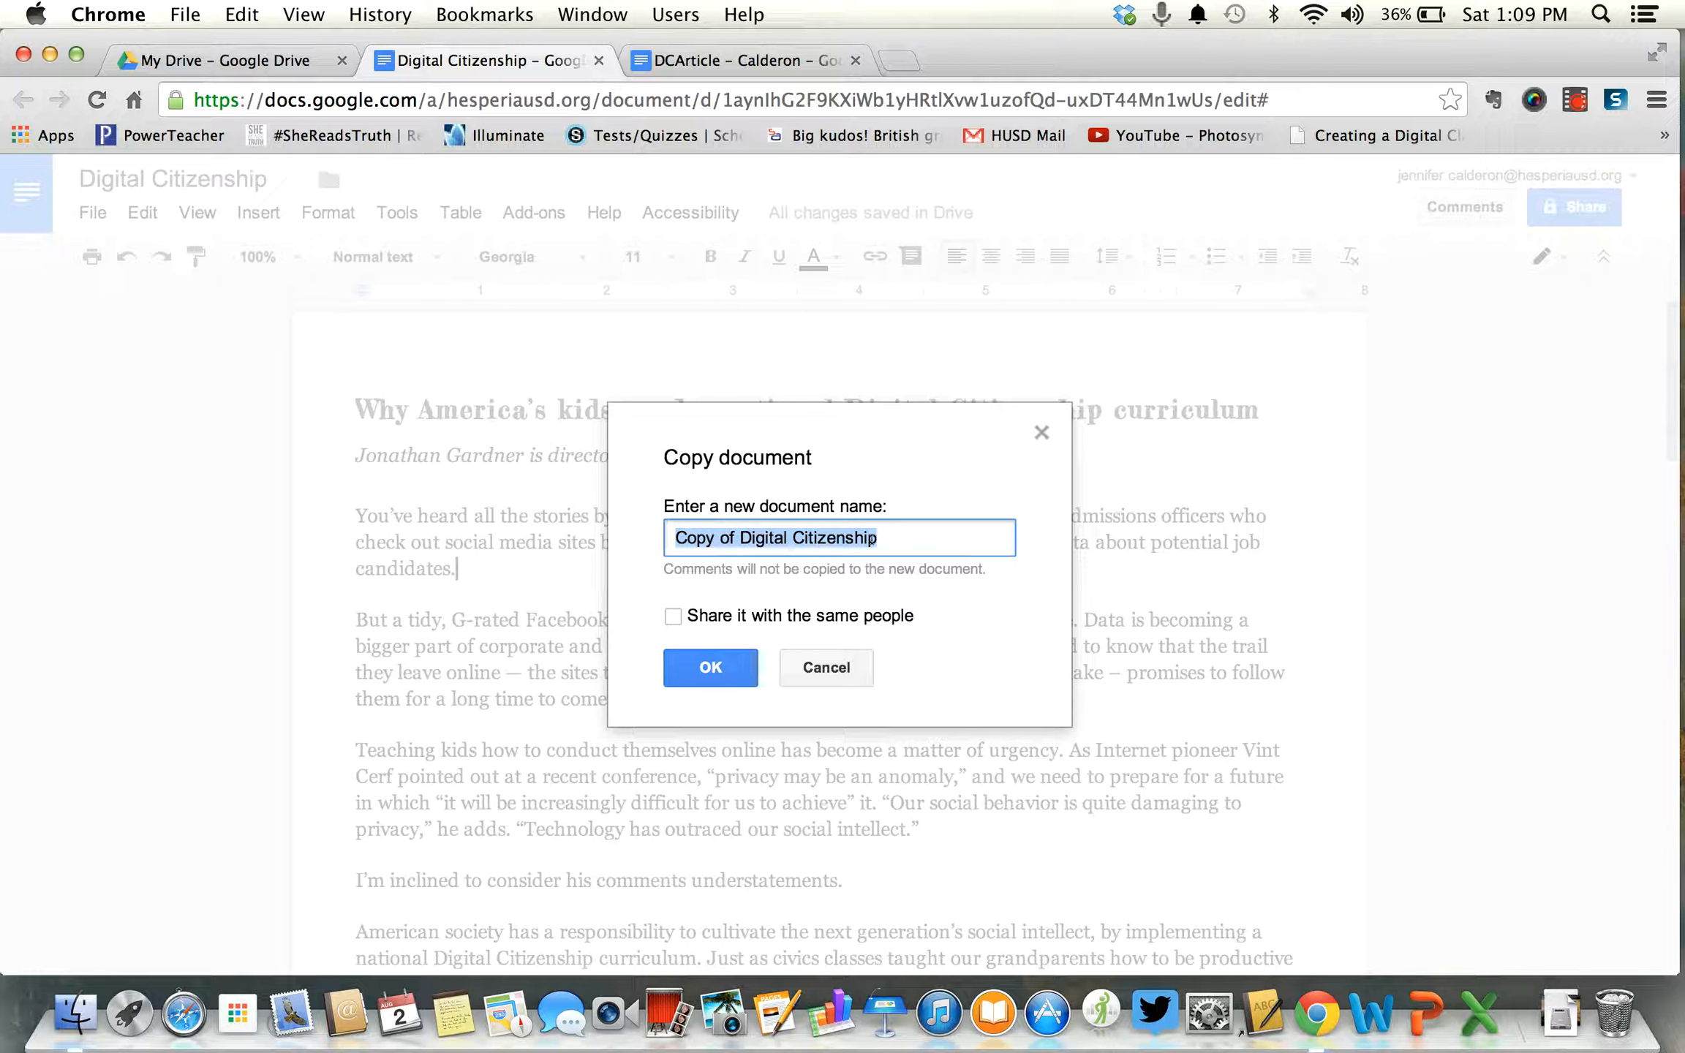
pyautogui.click(713, 670)
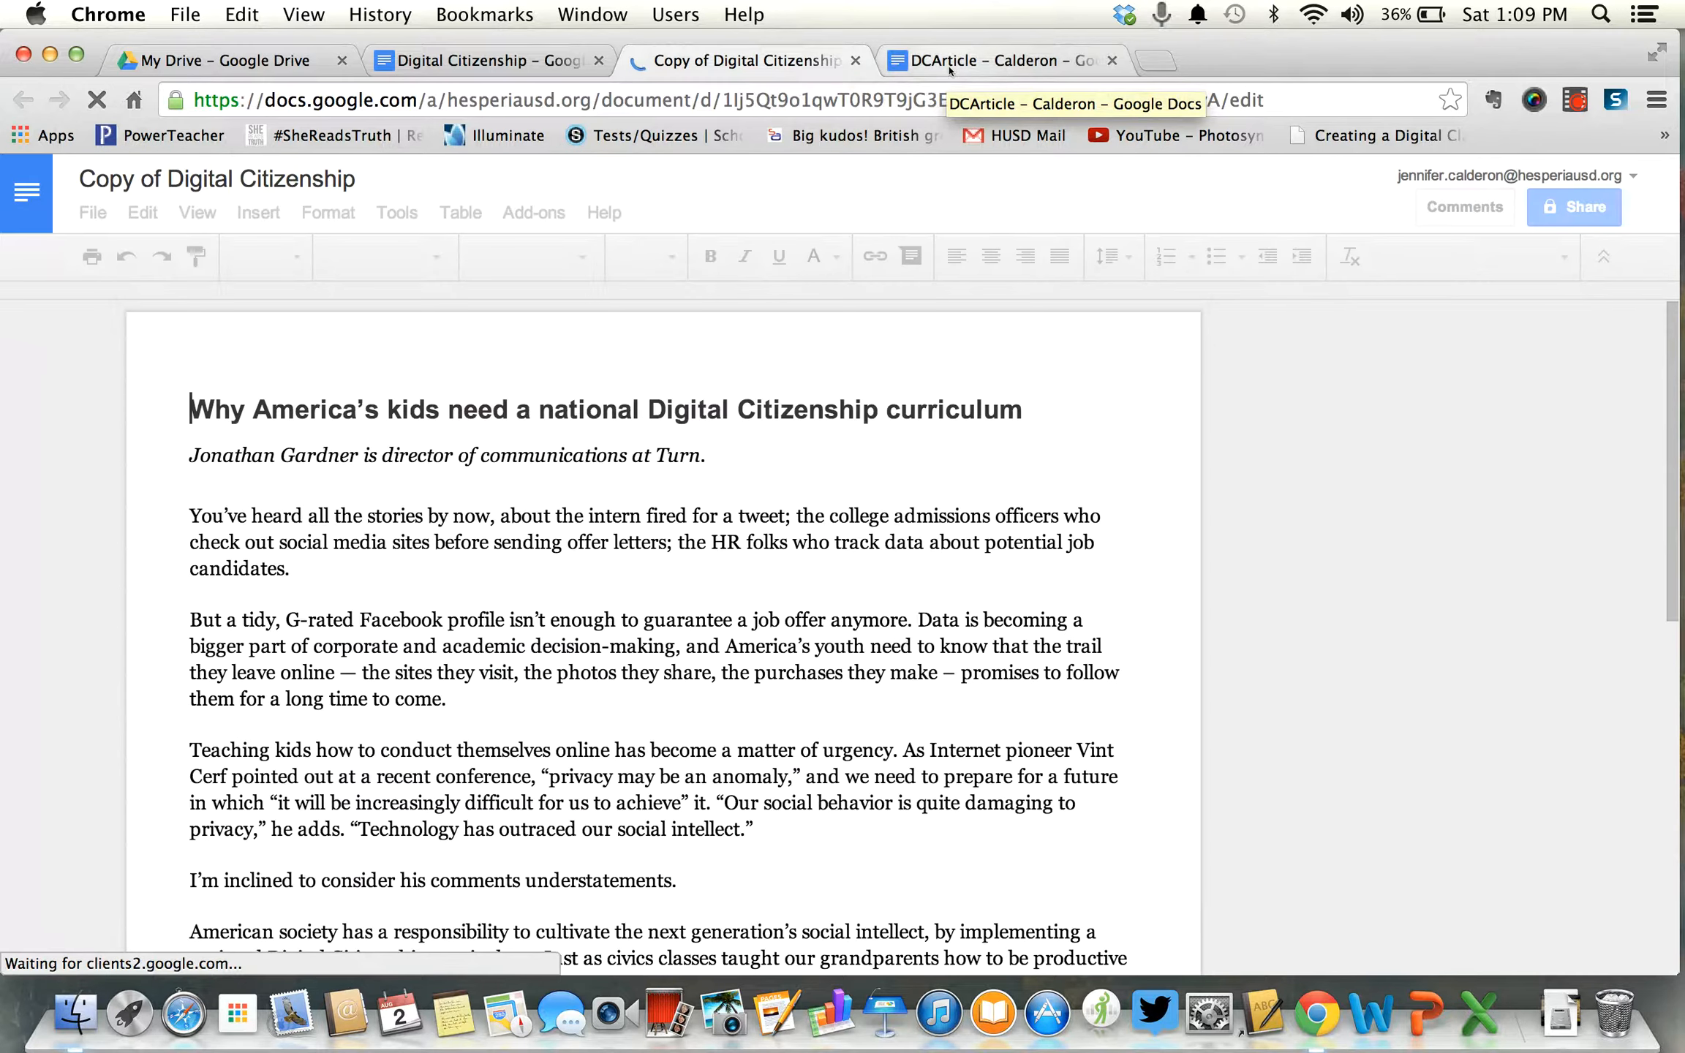
pyautogui.click(1114, 61)
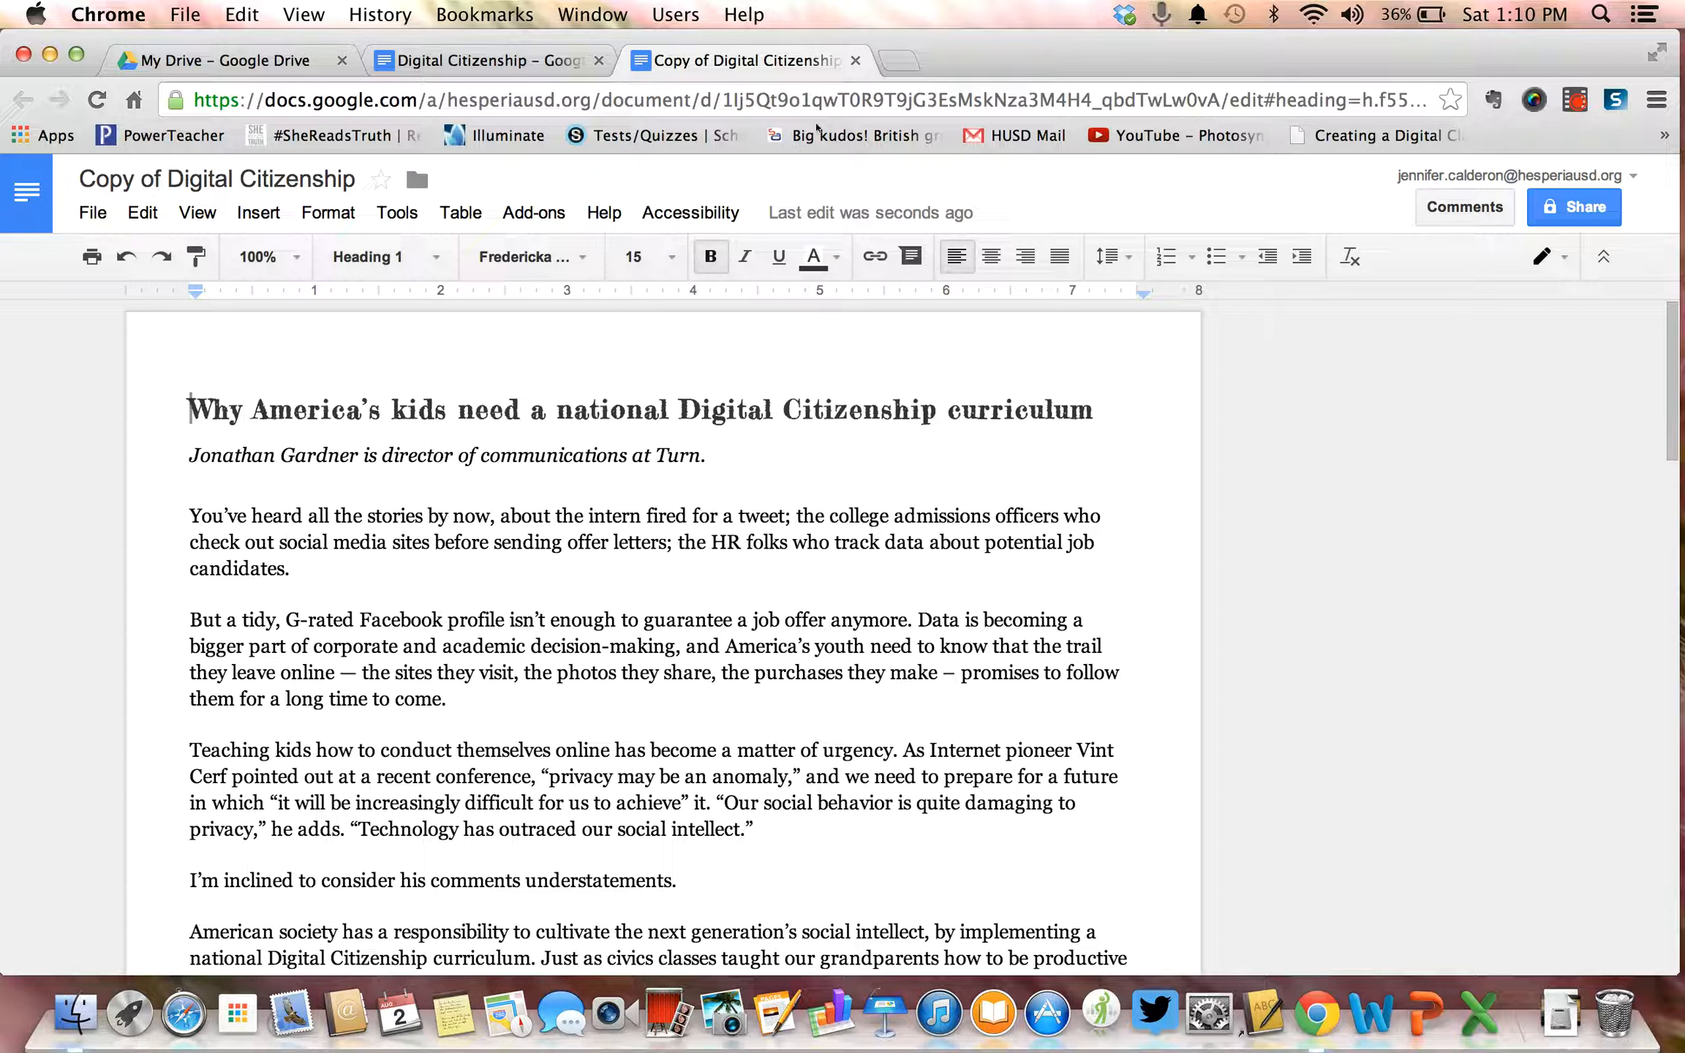
# Close the Copy of Digital Citizenship document and review the file options of the original Digital Citizenship document.
pyautogui.press('super+w')
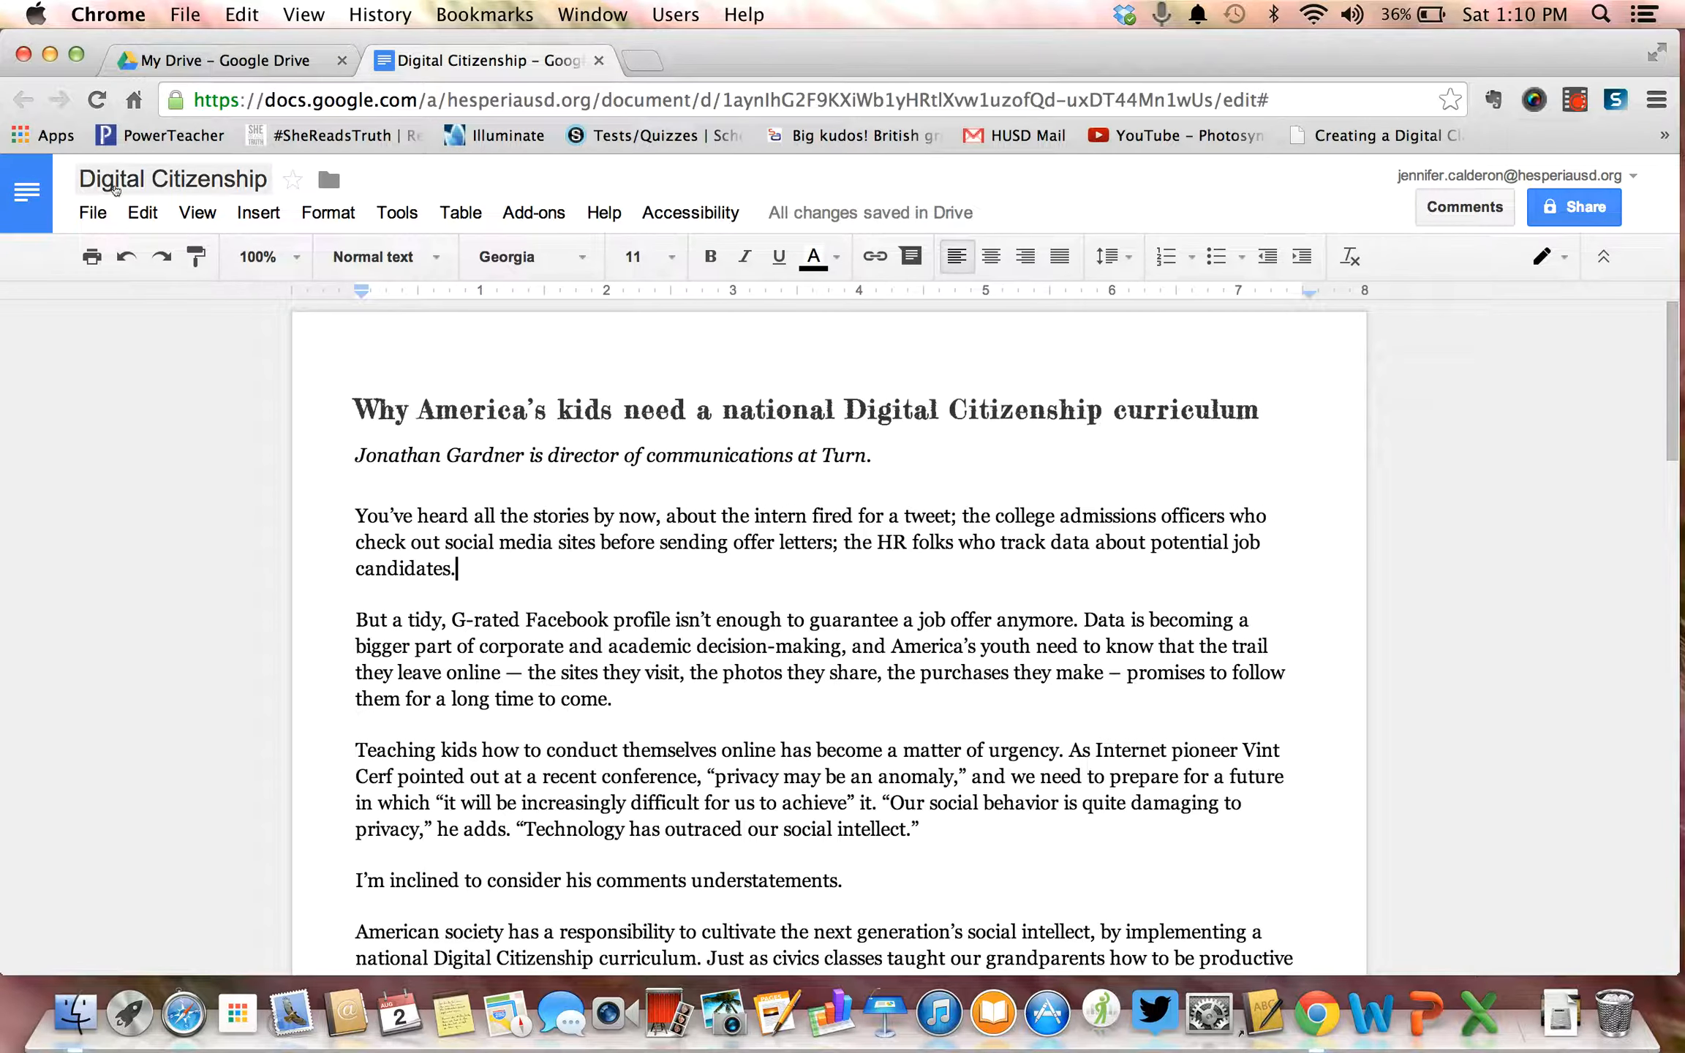
pyautogui.click(100, 210)
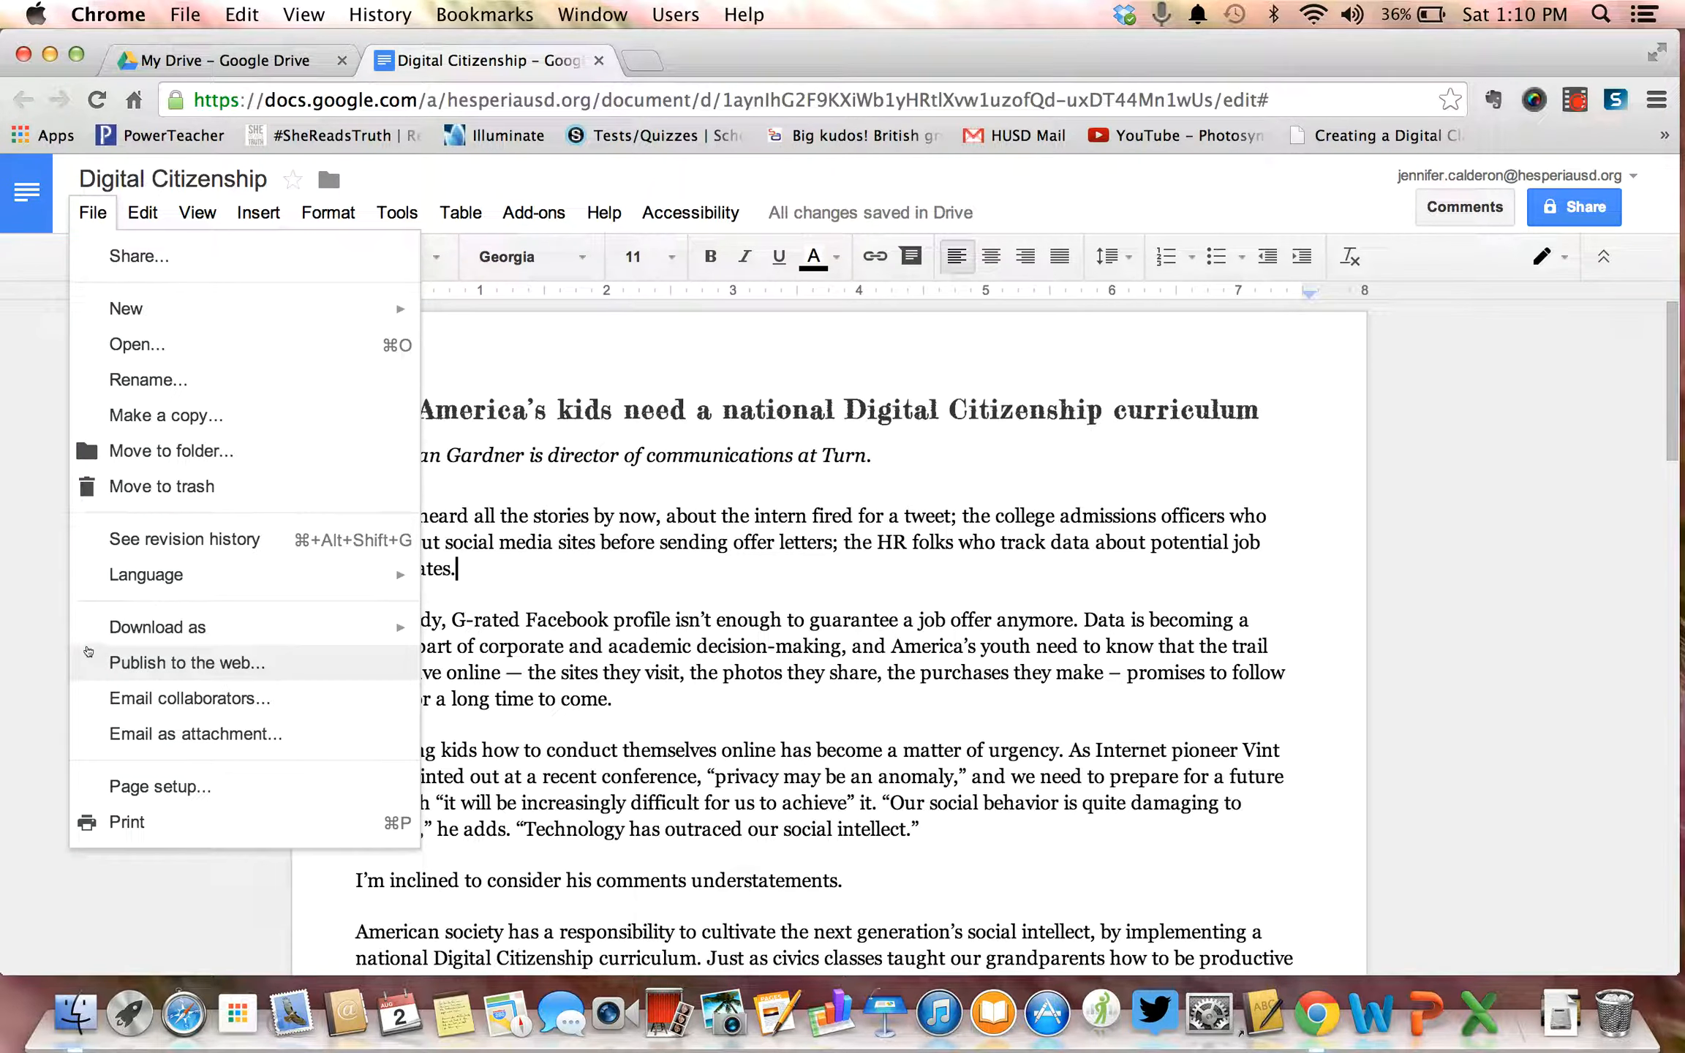
pyautogui.click(30, 628)
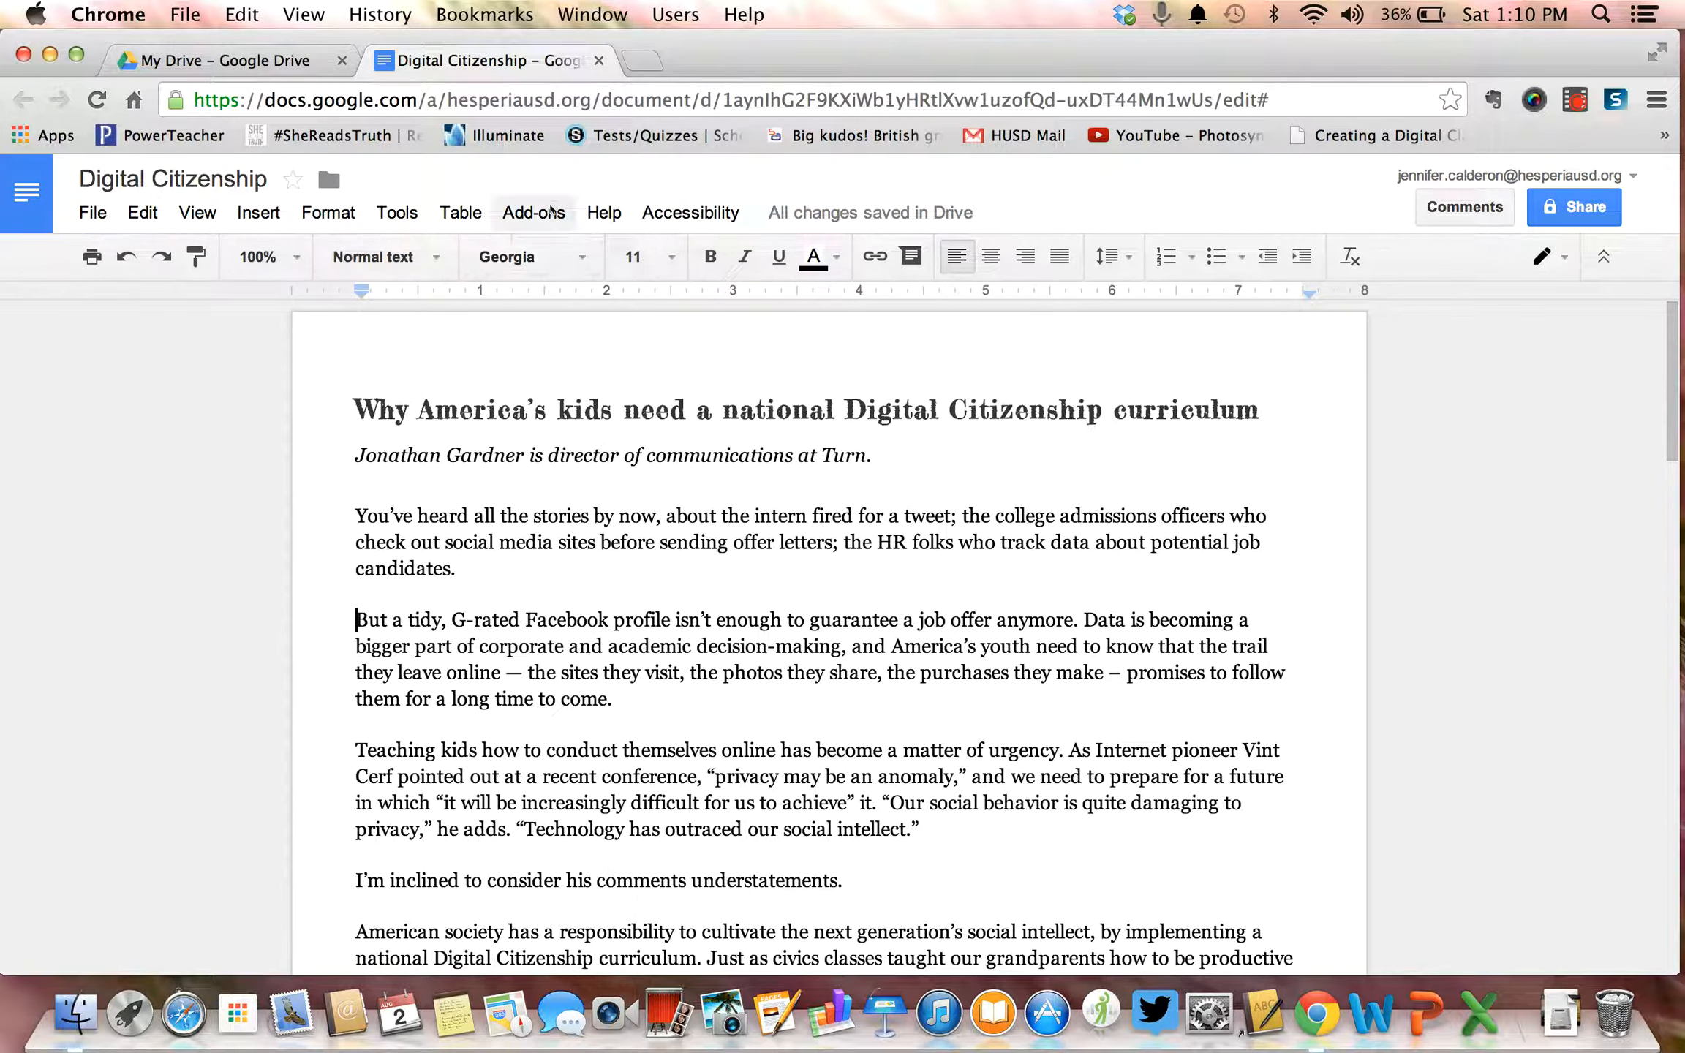
# Browse the catalogue of available add-ons, looking at EasyBib Bibliography Creator, Table of contents, Translate and Texthelp Study Skills, and close it.
pyautogui.click(553, 210)
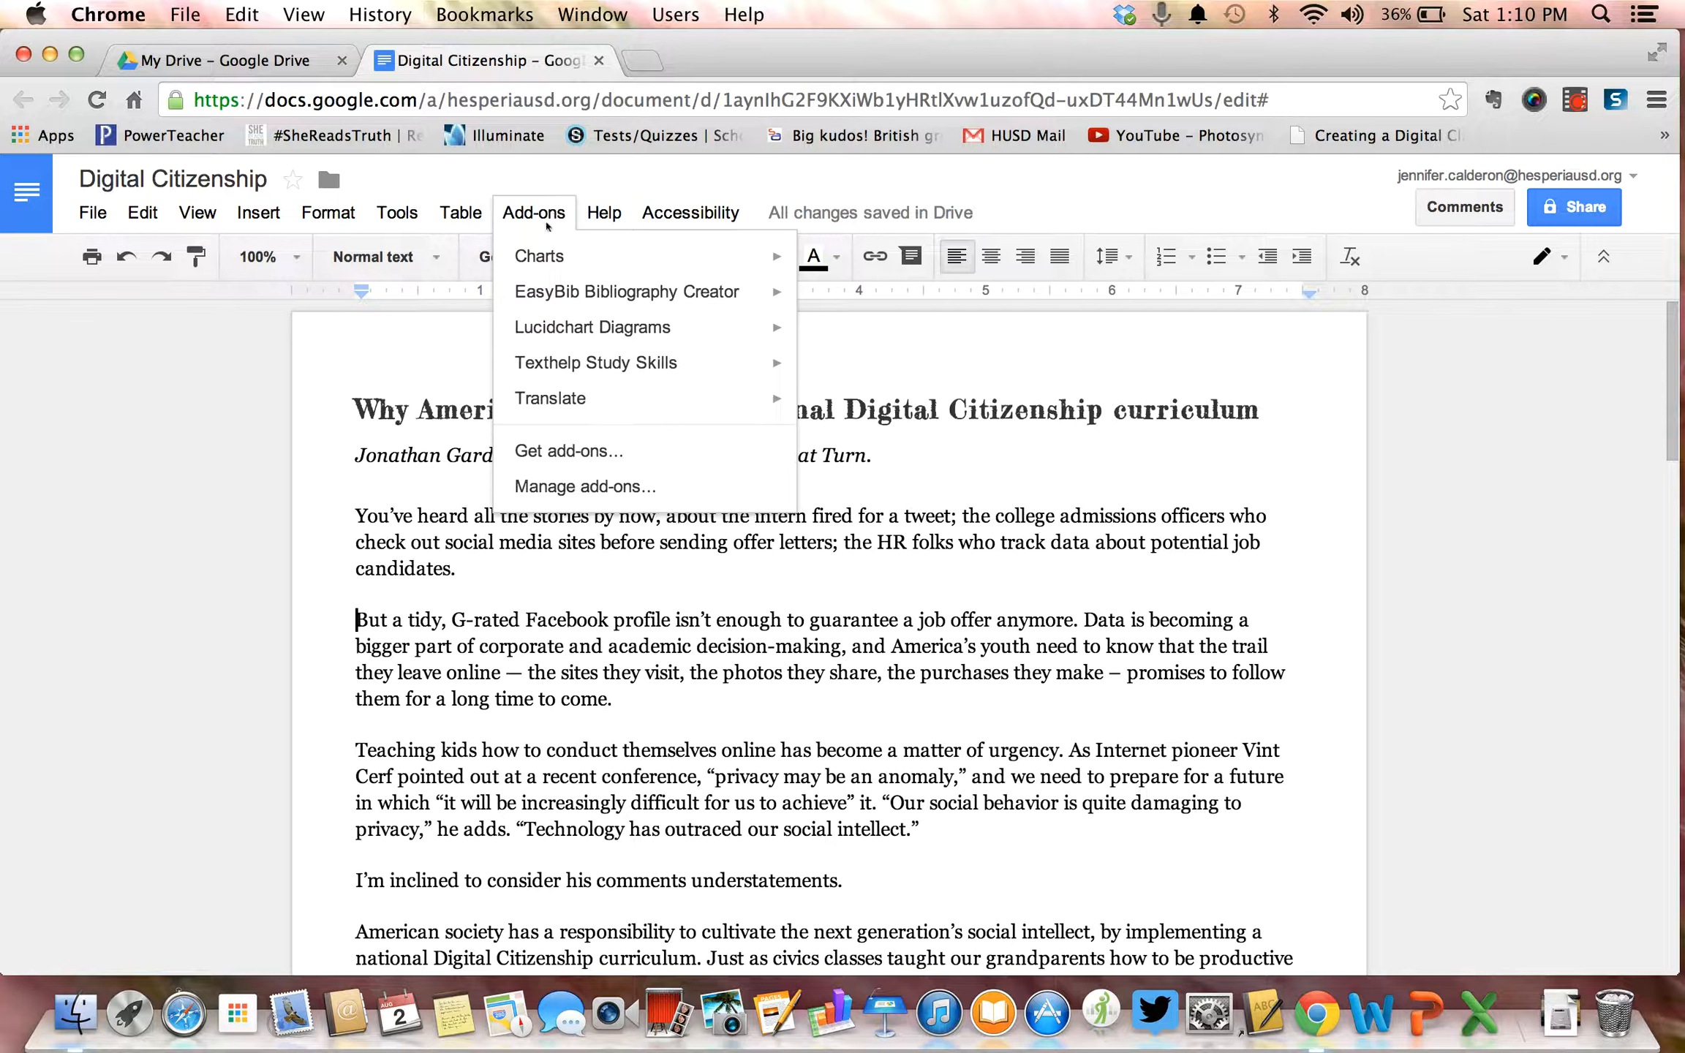
pyautogui.click(596, 457)
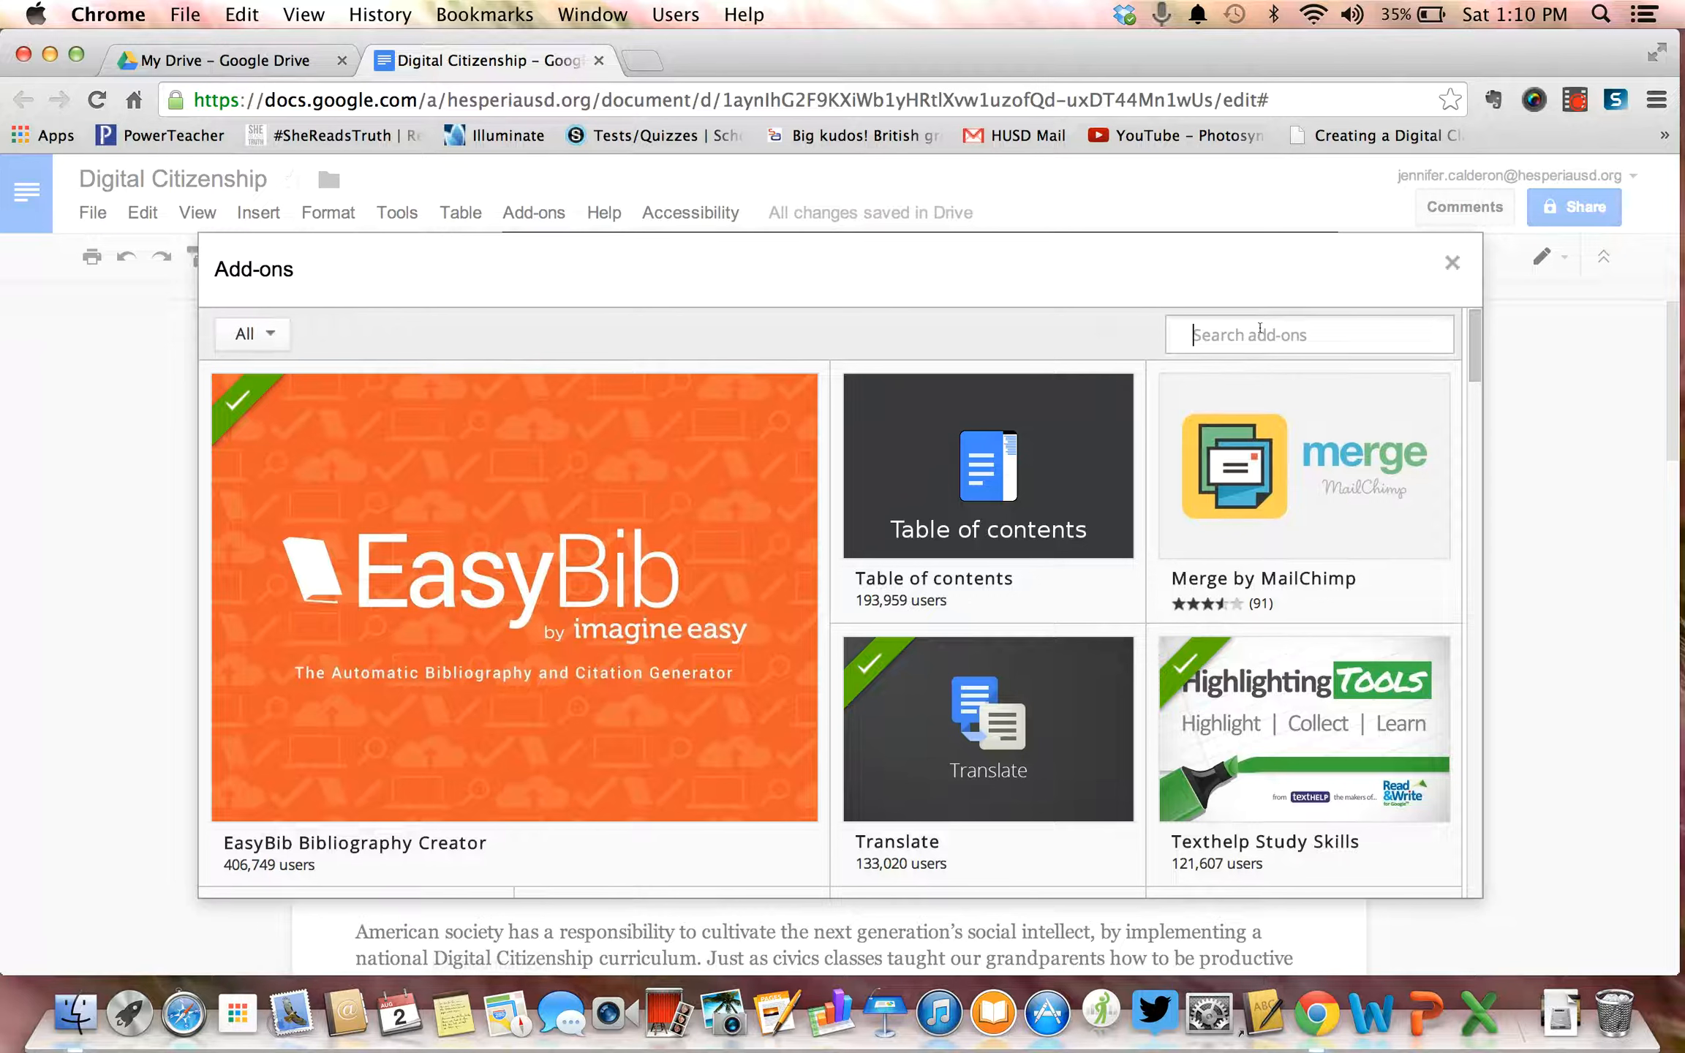
pyautogui.moveTo(586, 410)
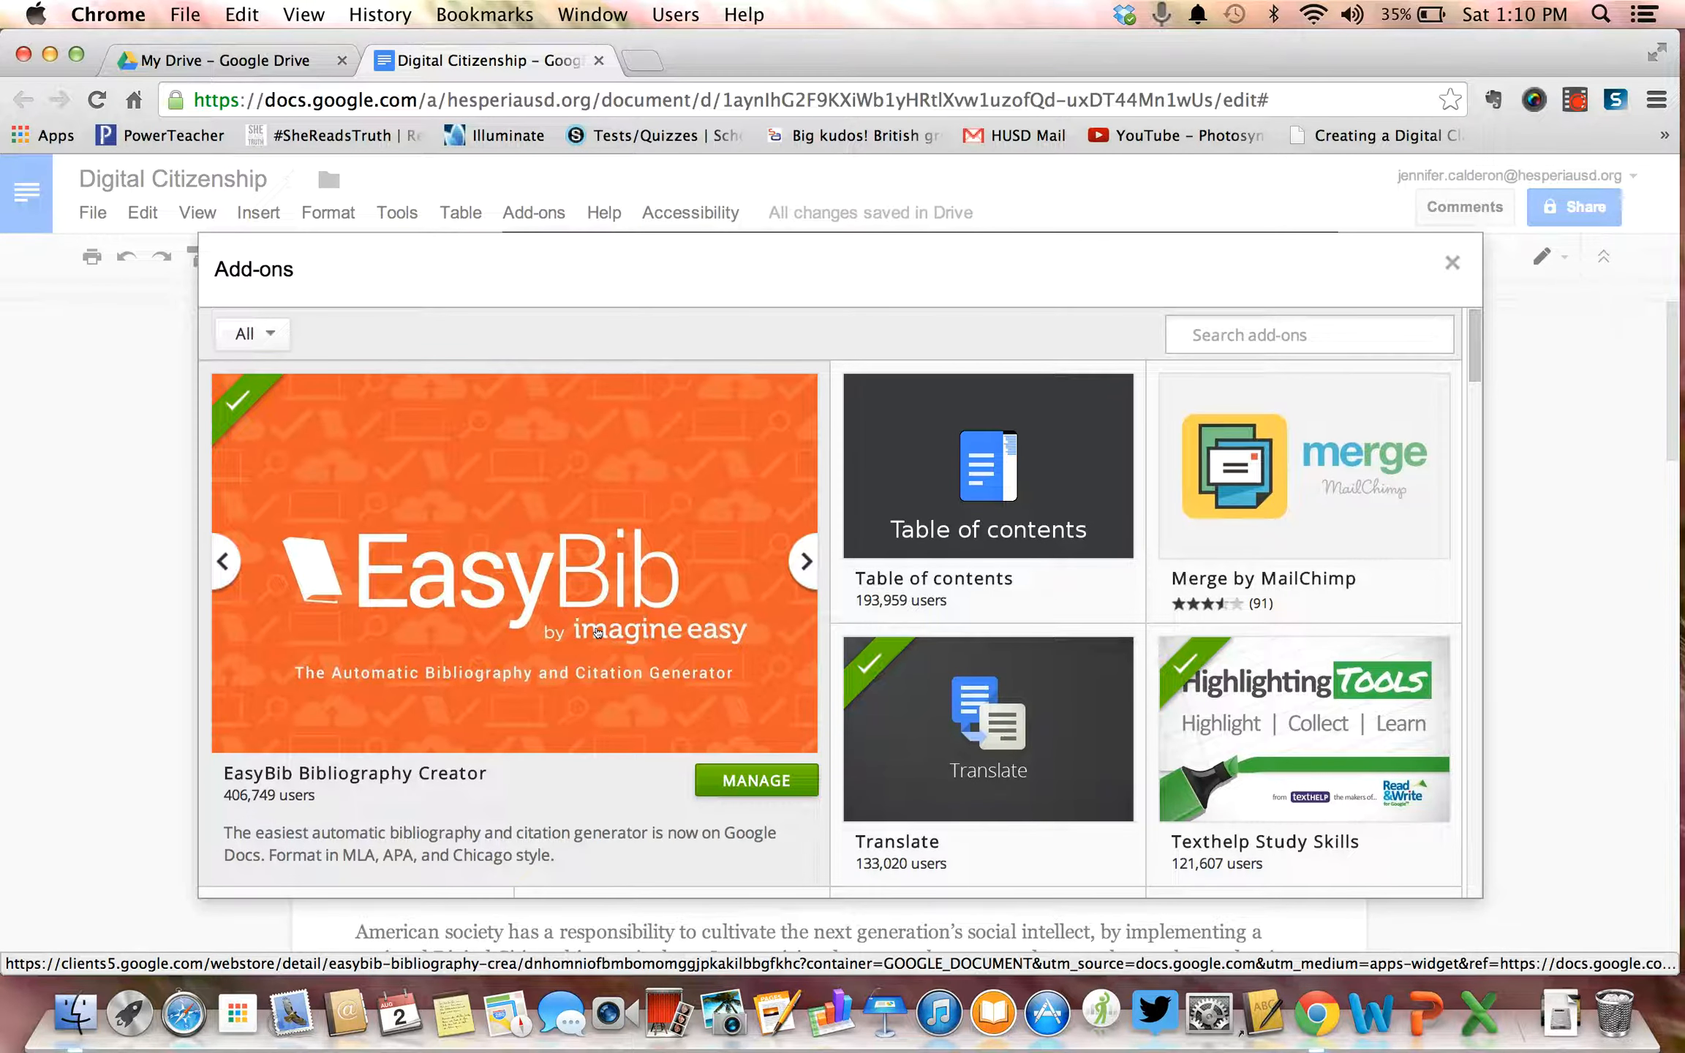
pyautogui.moveTo(975, 500)
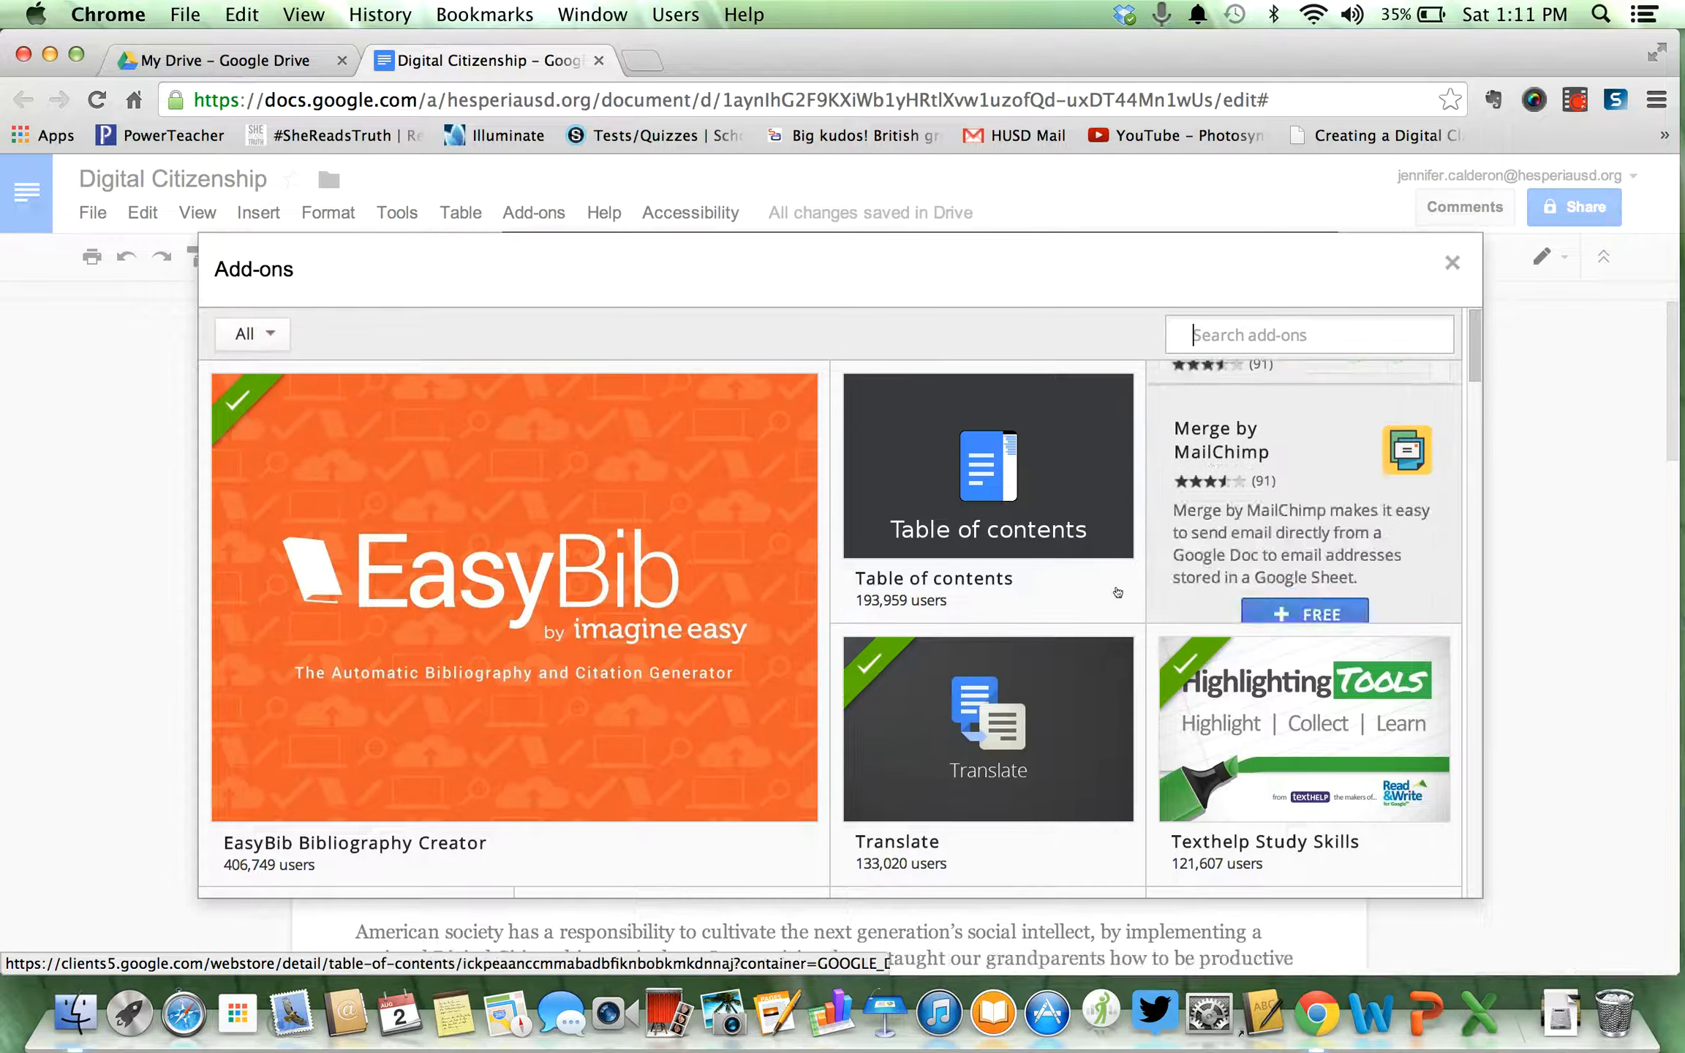
pyautogui.moveTo(1006, 702)
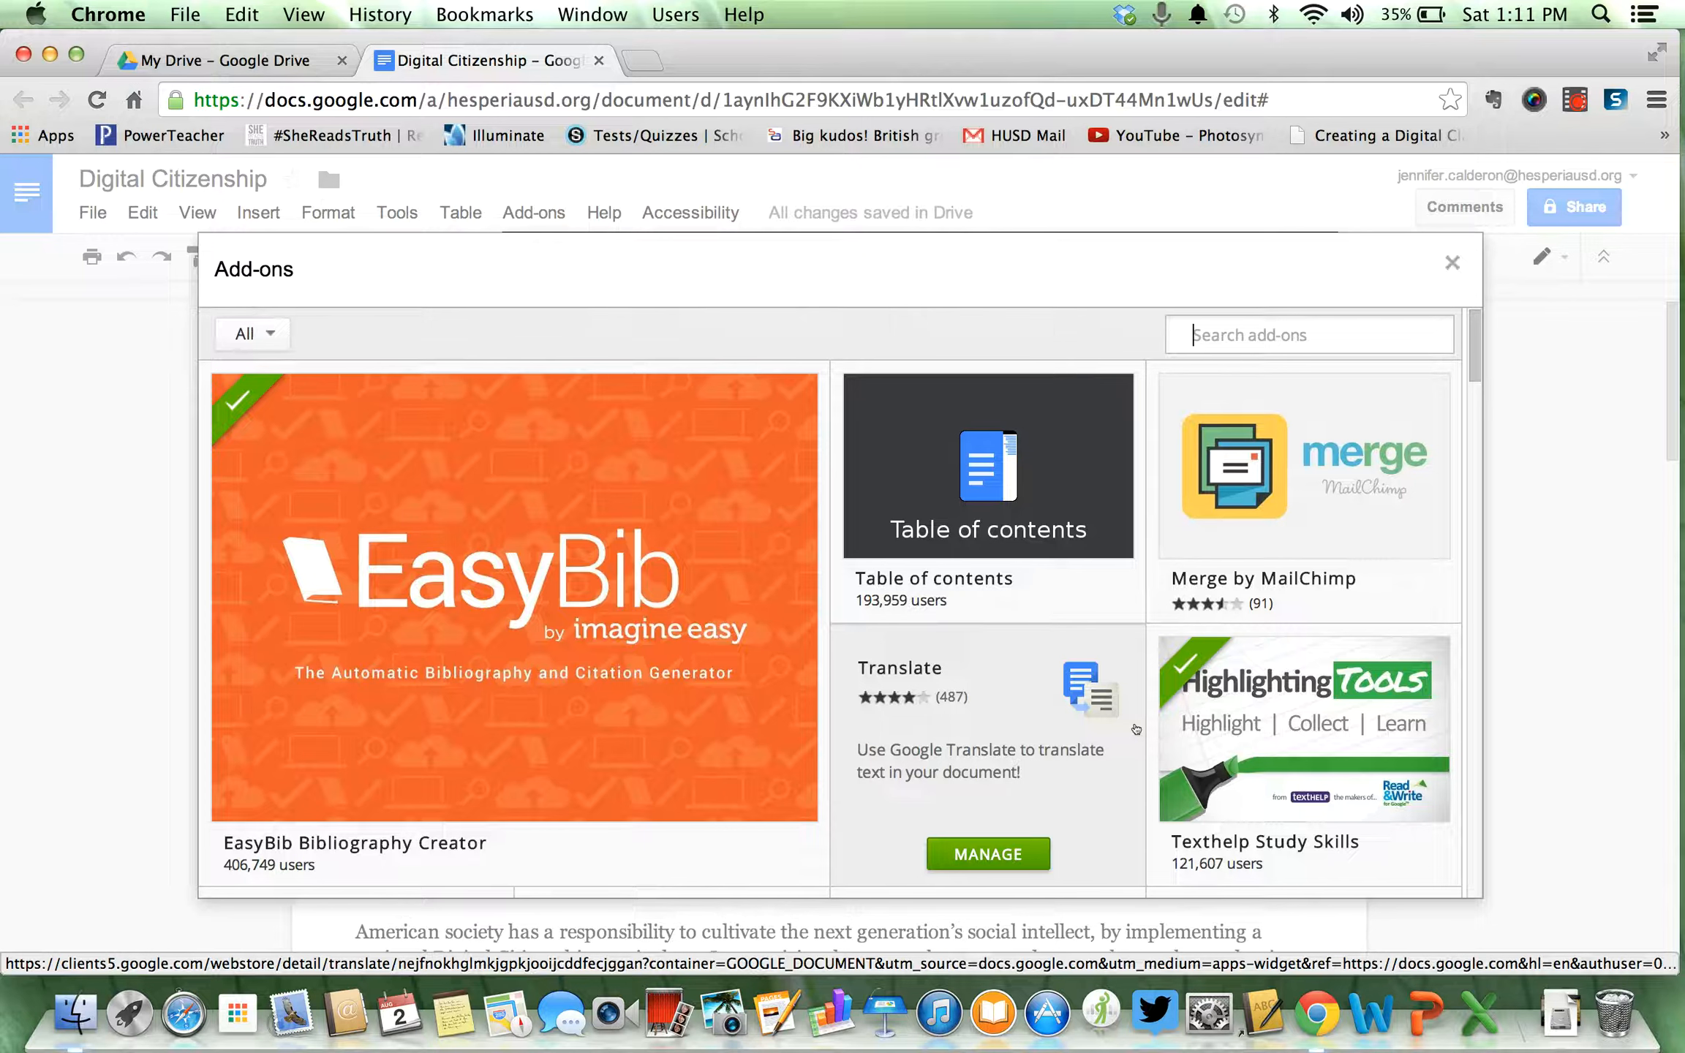
pyautogui.moveTo(1185, 728)
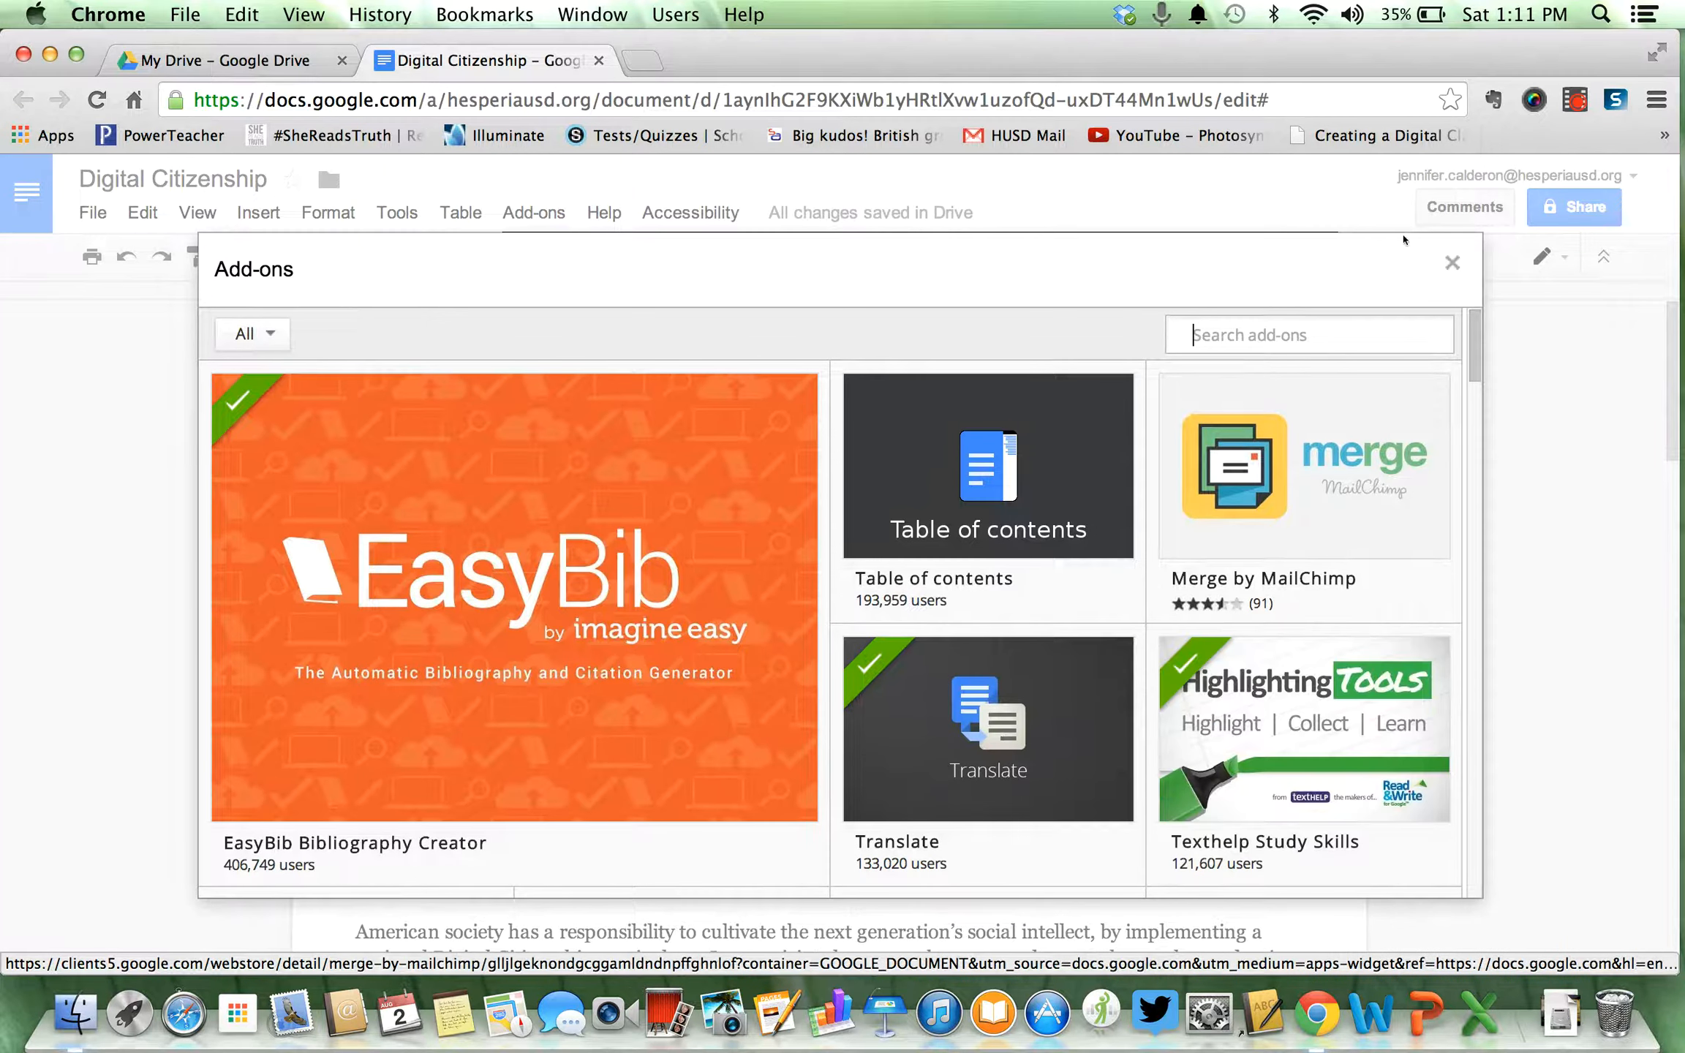
pyautogui.click(1453, 265)
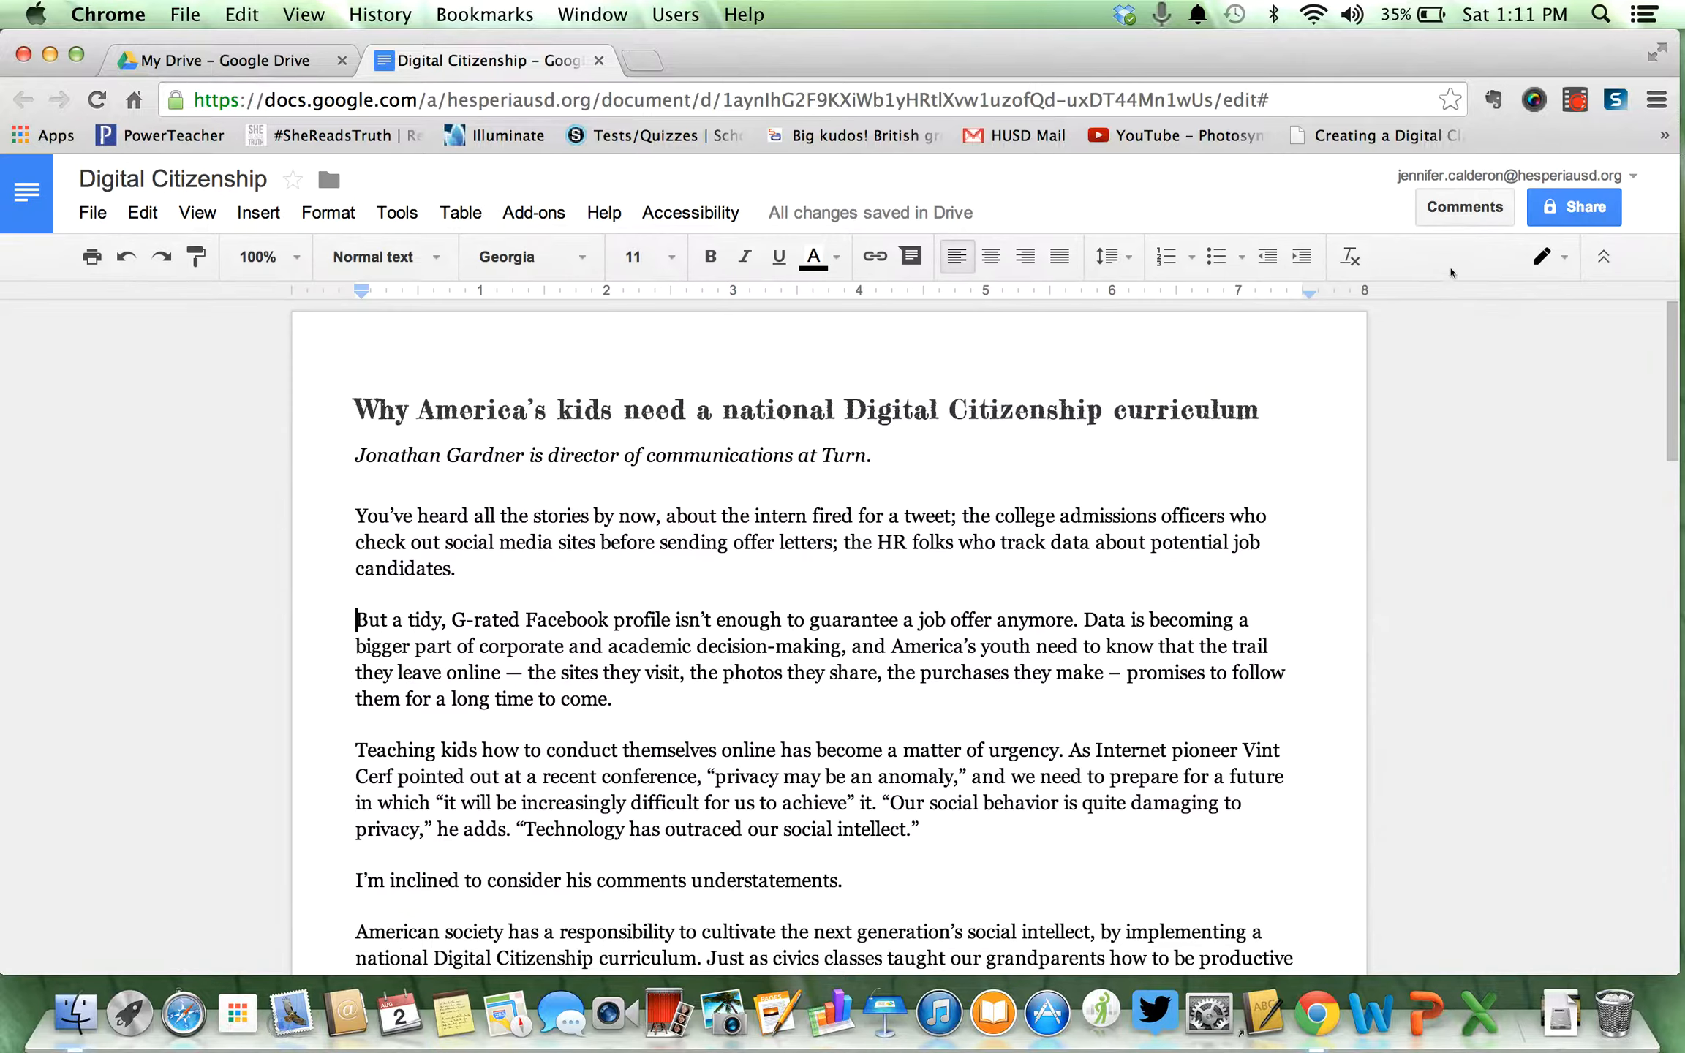
# Show the highlighting tools of the Texthelp Study Skills add-on.
pyautogui.click(555, 213)
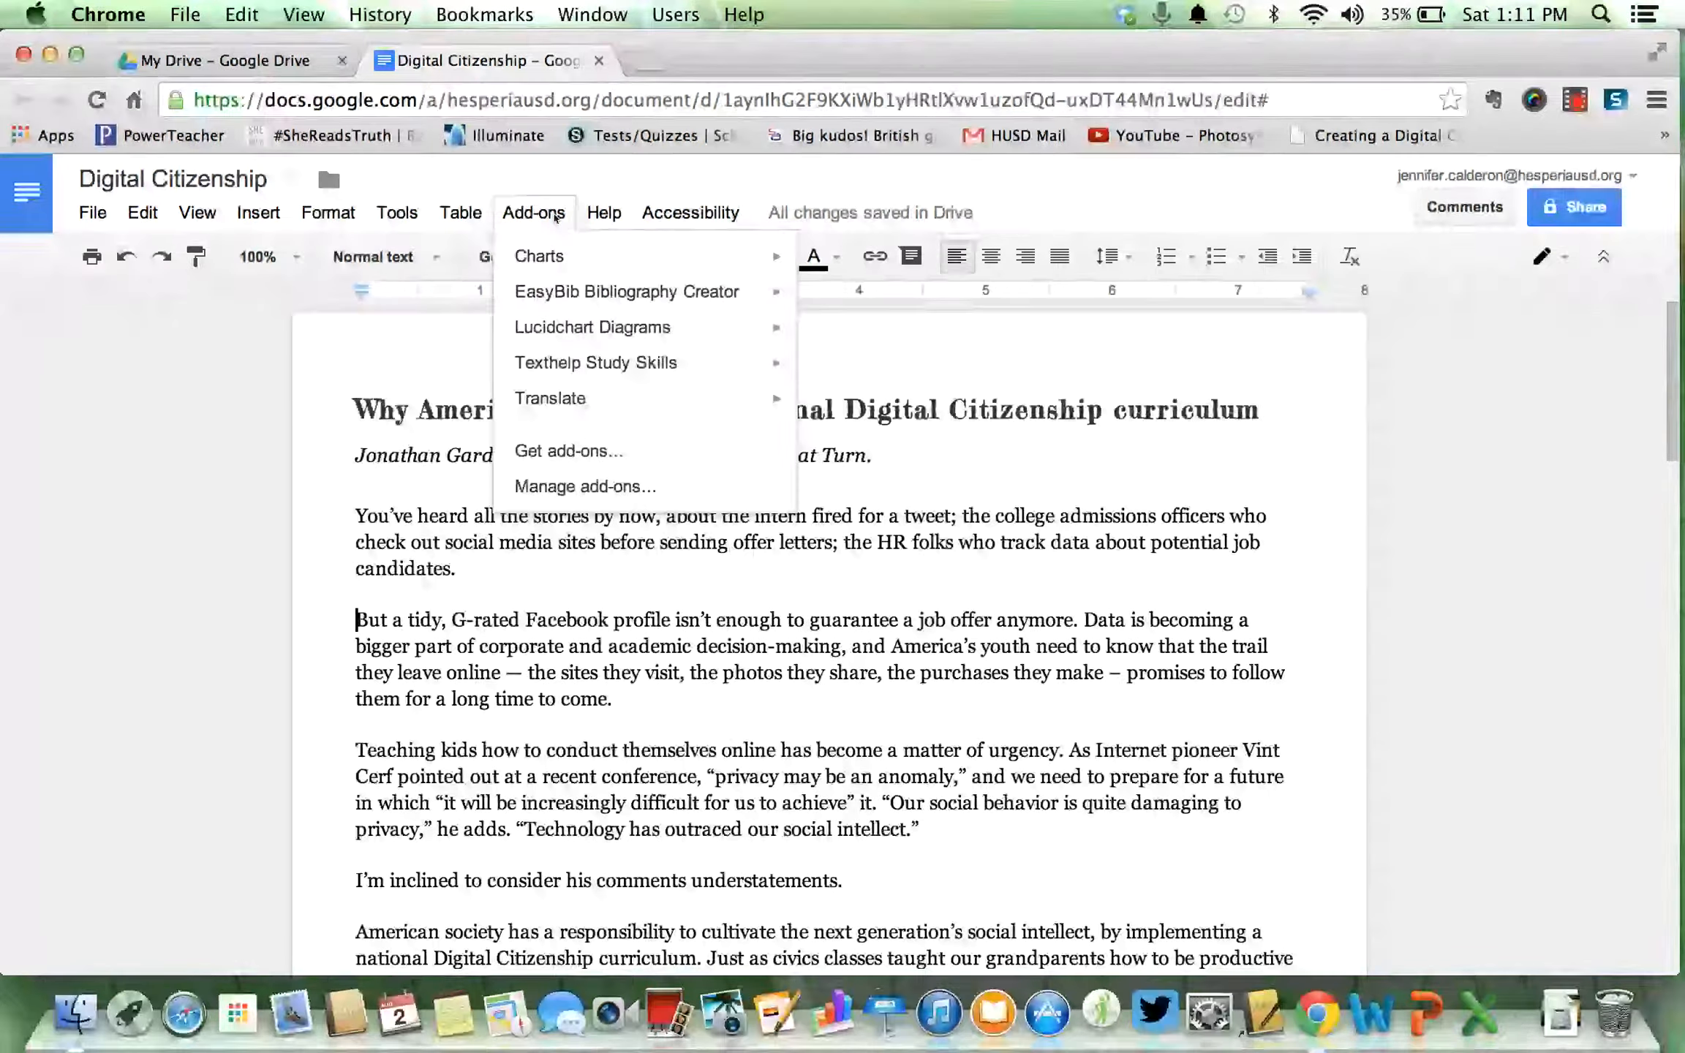
pyautogui.moveTo(575, 377)
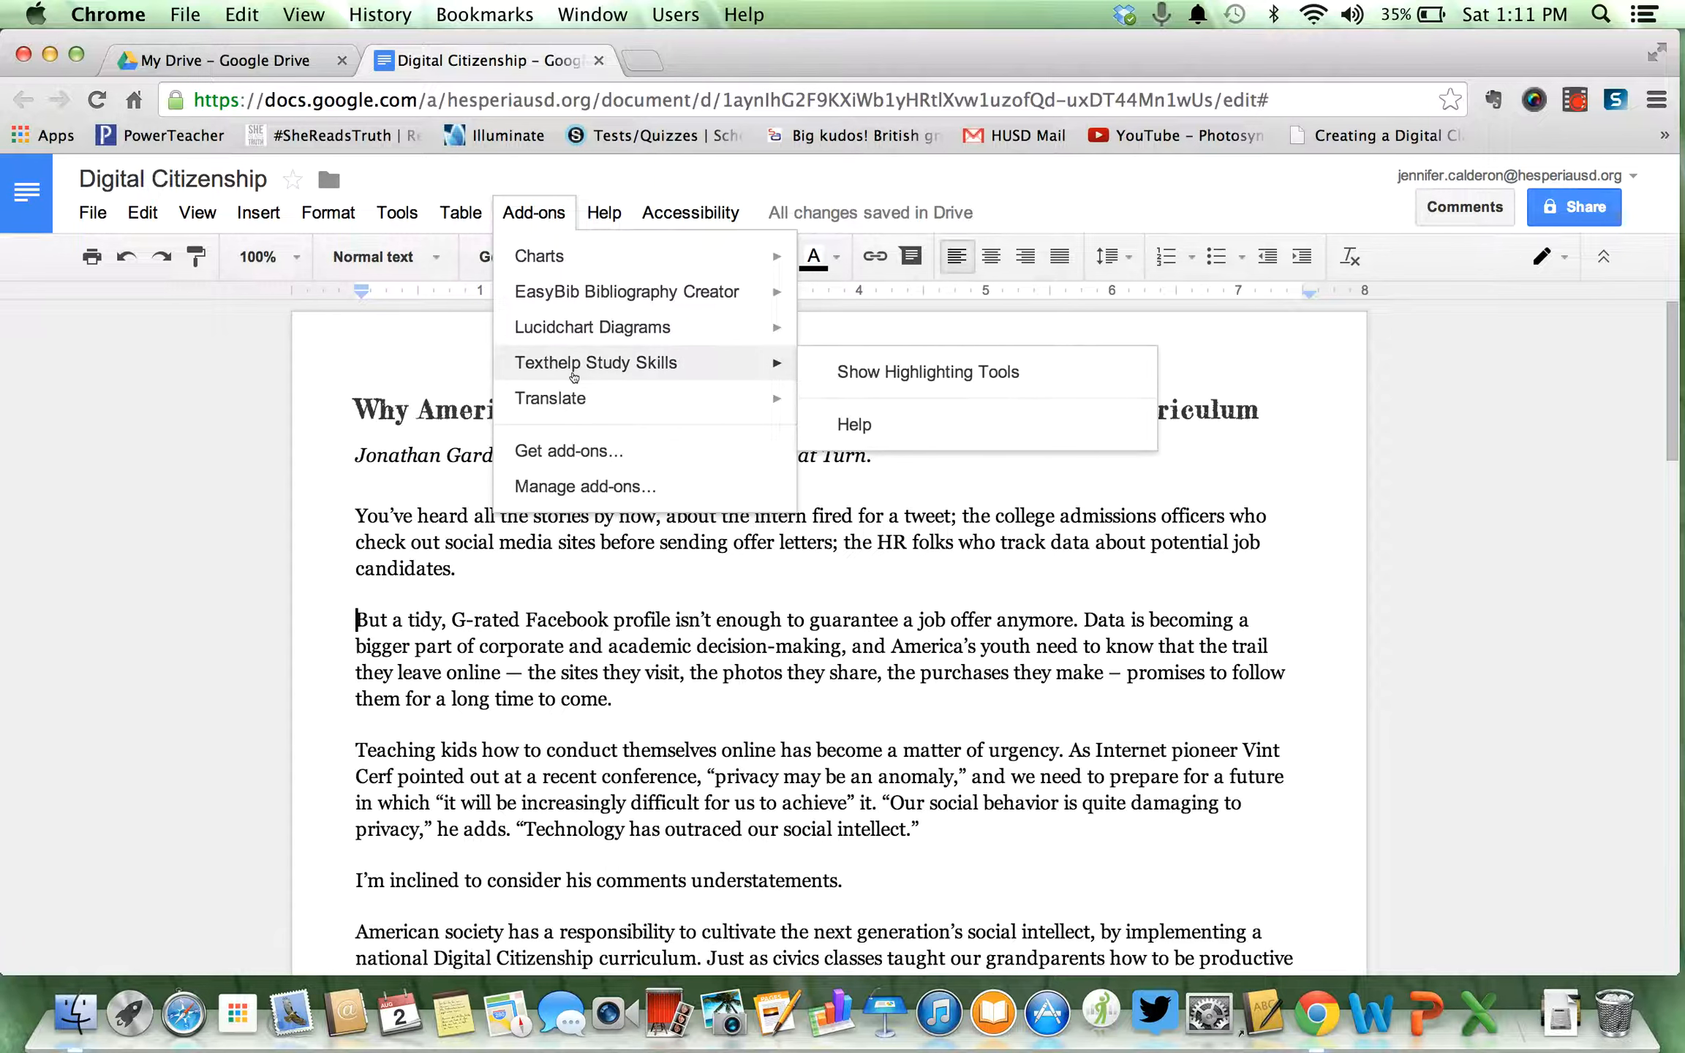
pyautogui.click(844, 379)
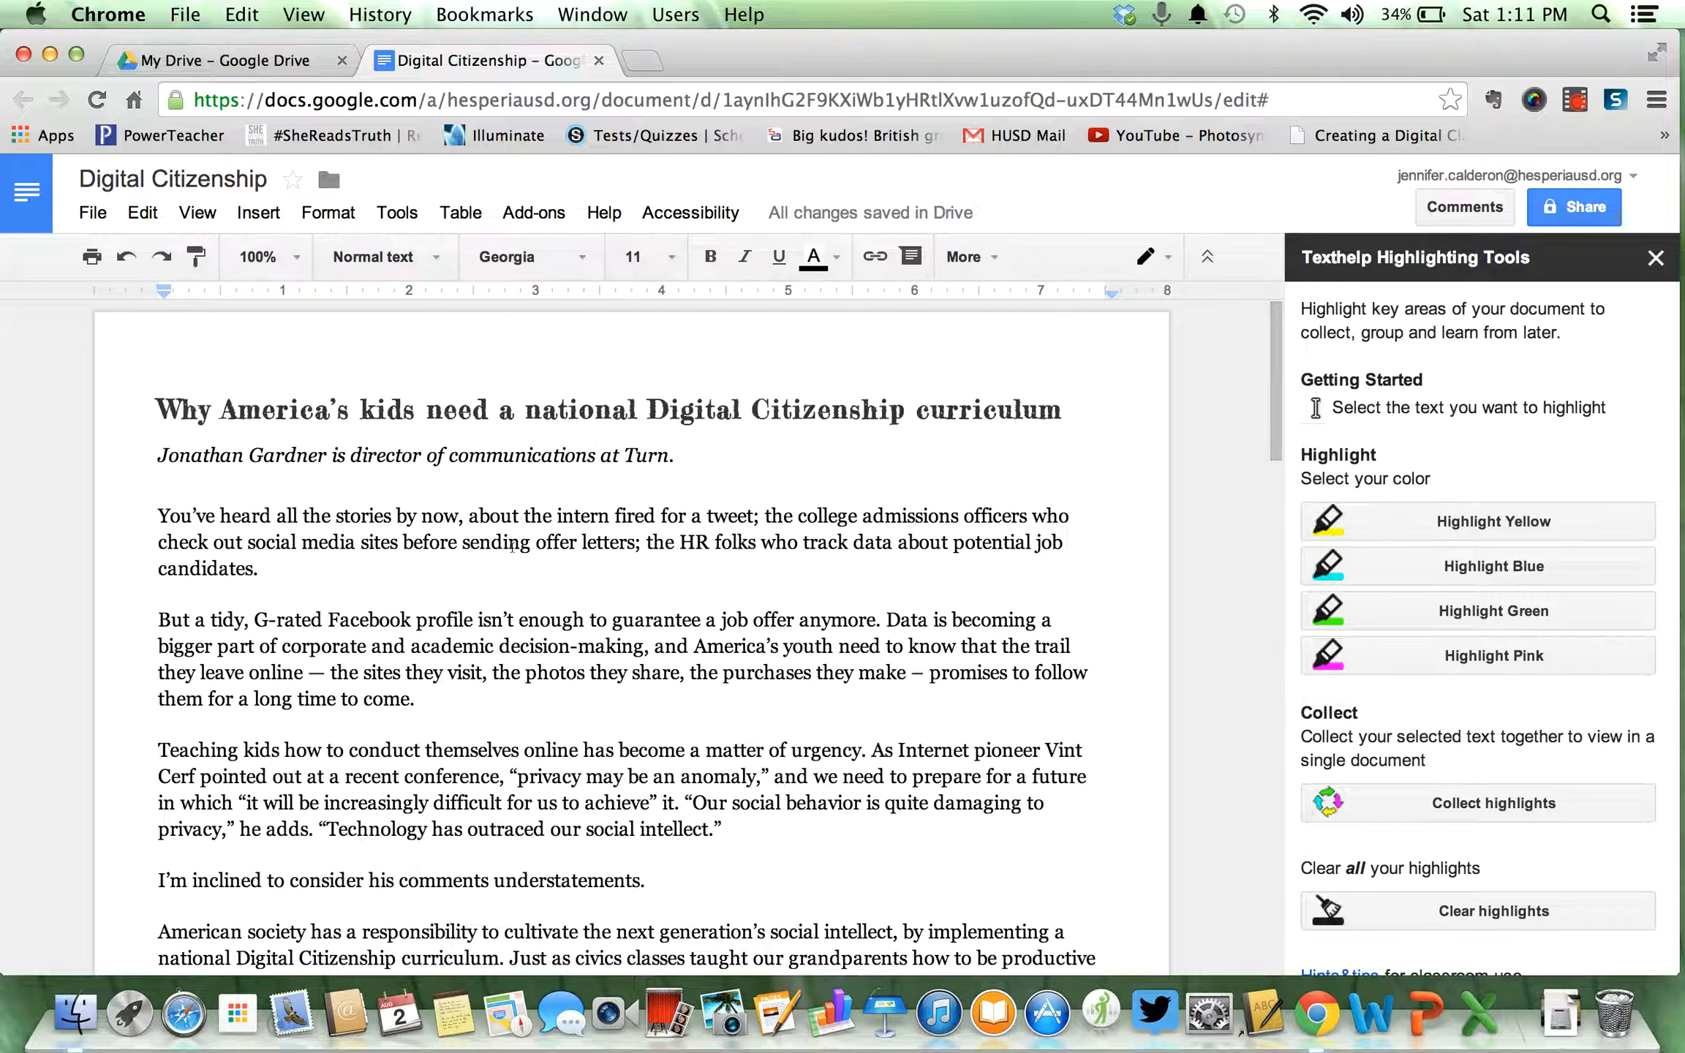
# Highlight the passage from "Data is becoming a bigger part" to "the trail they leave online" in yellow.
pyautogui.scroll(-3, 471, 602)
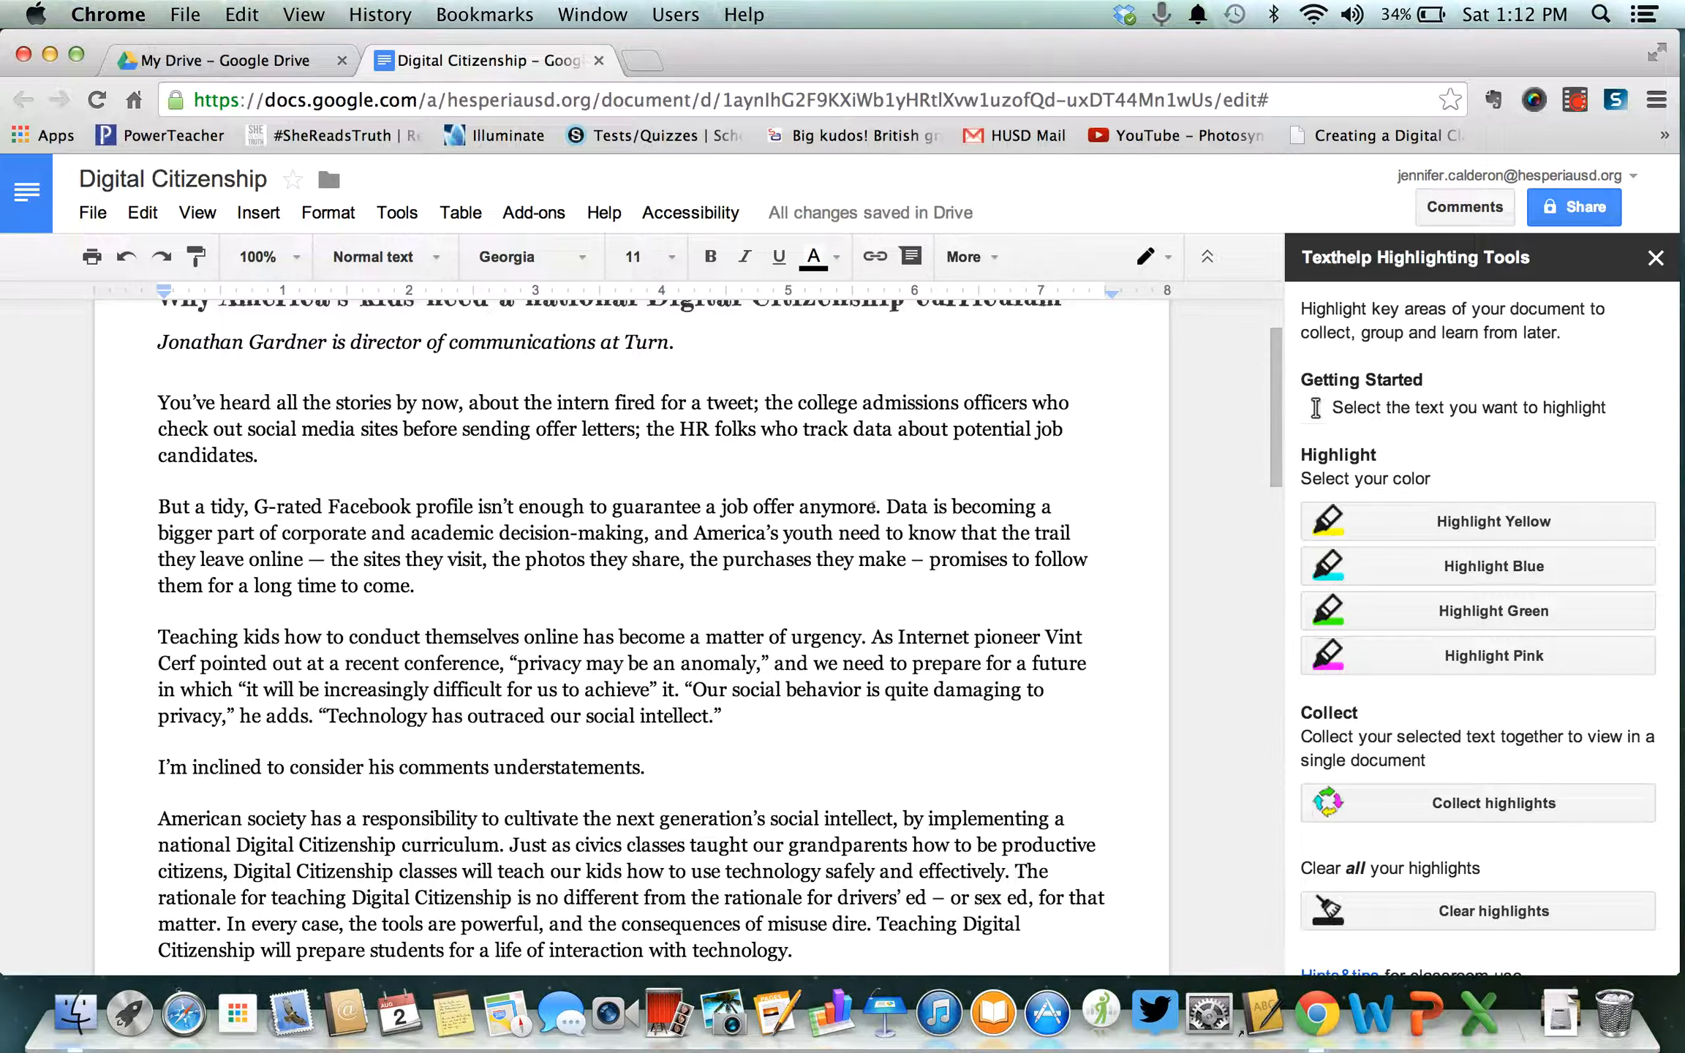
pyautogui.moveTo(888, 506); pyautogui.dragTo(304, 559)
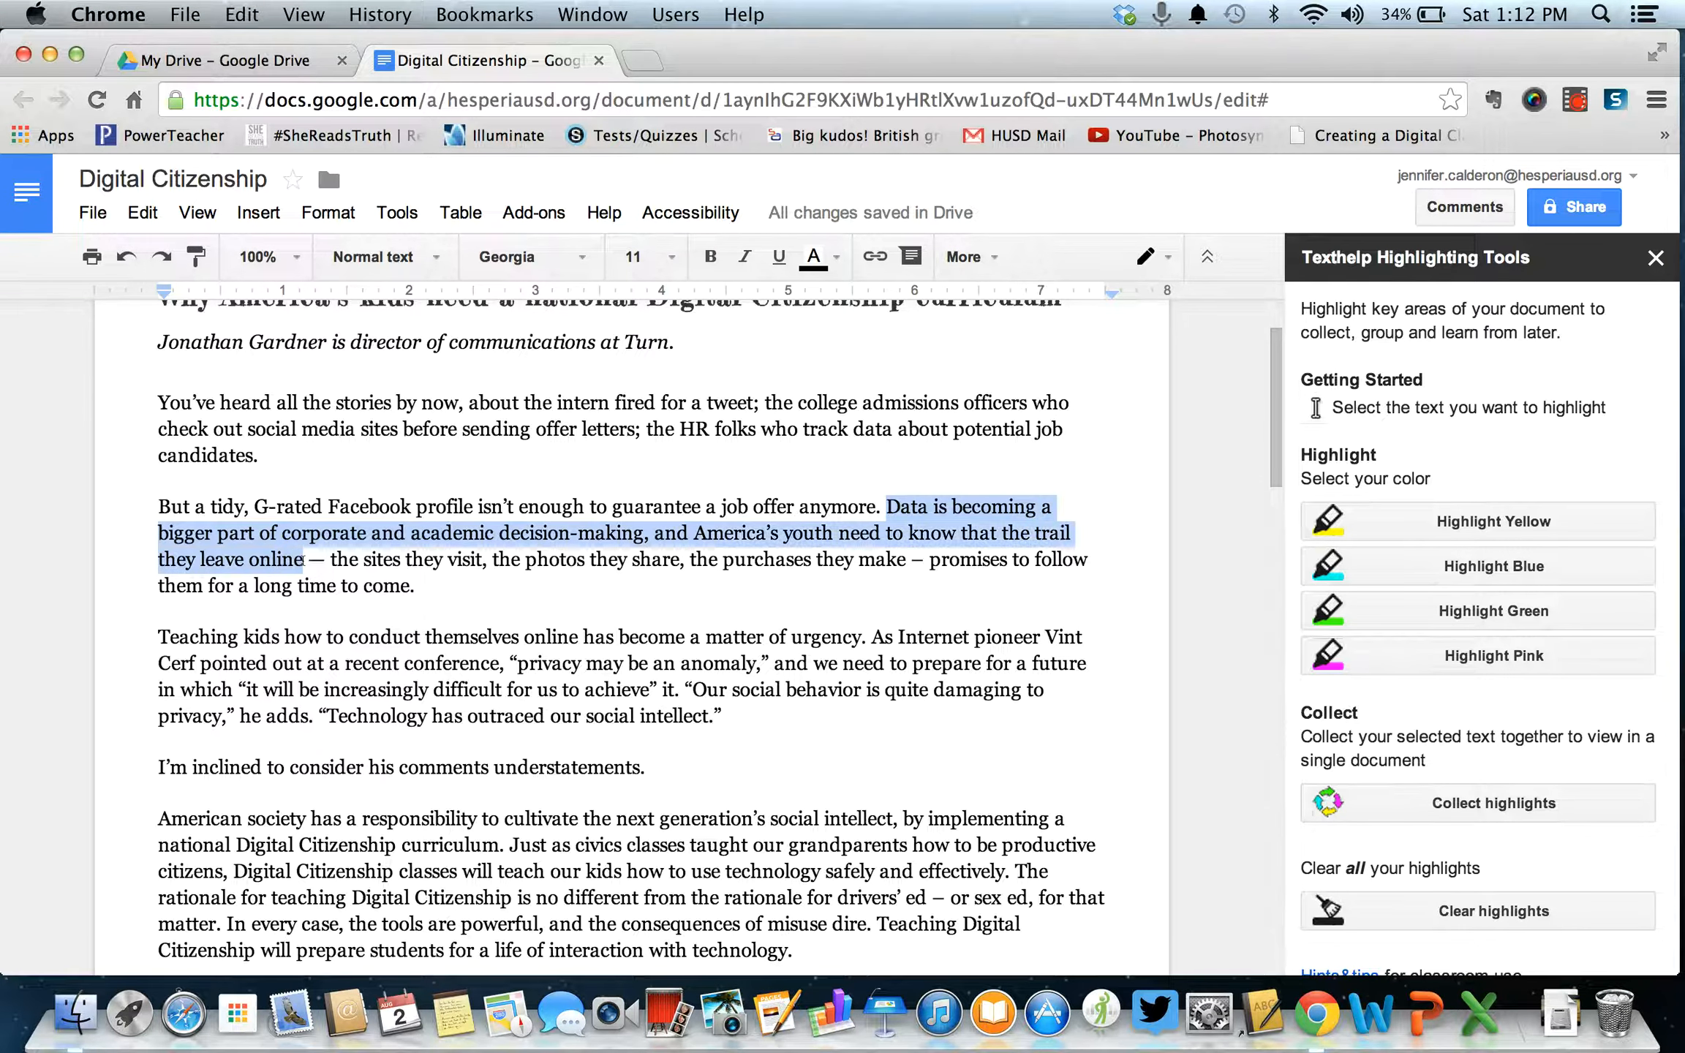
pyautogui.click(1343, 533)
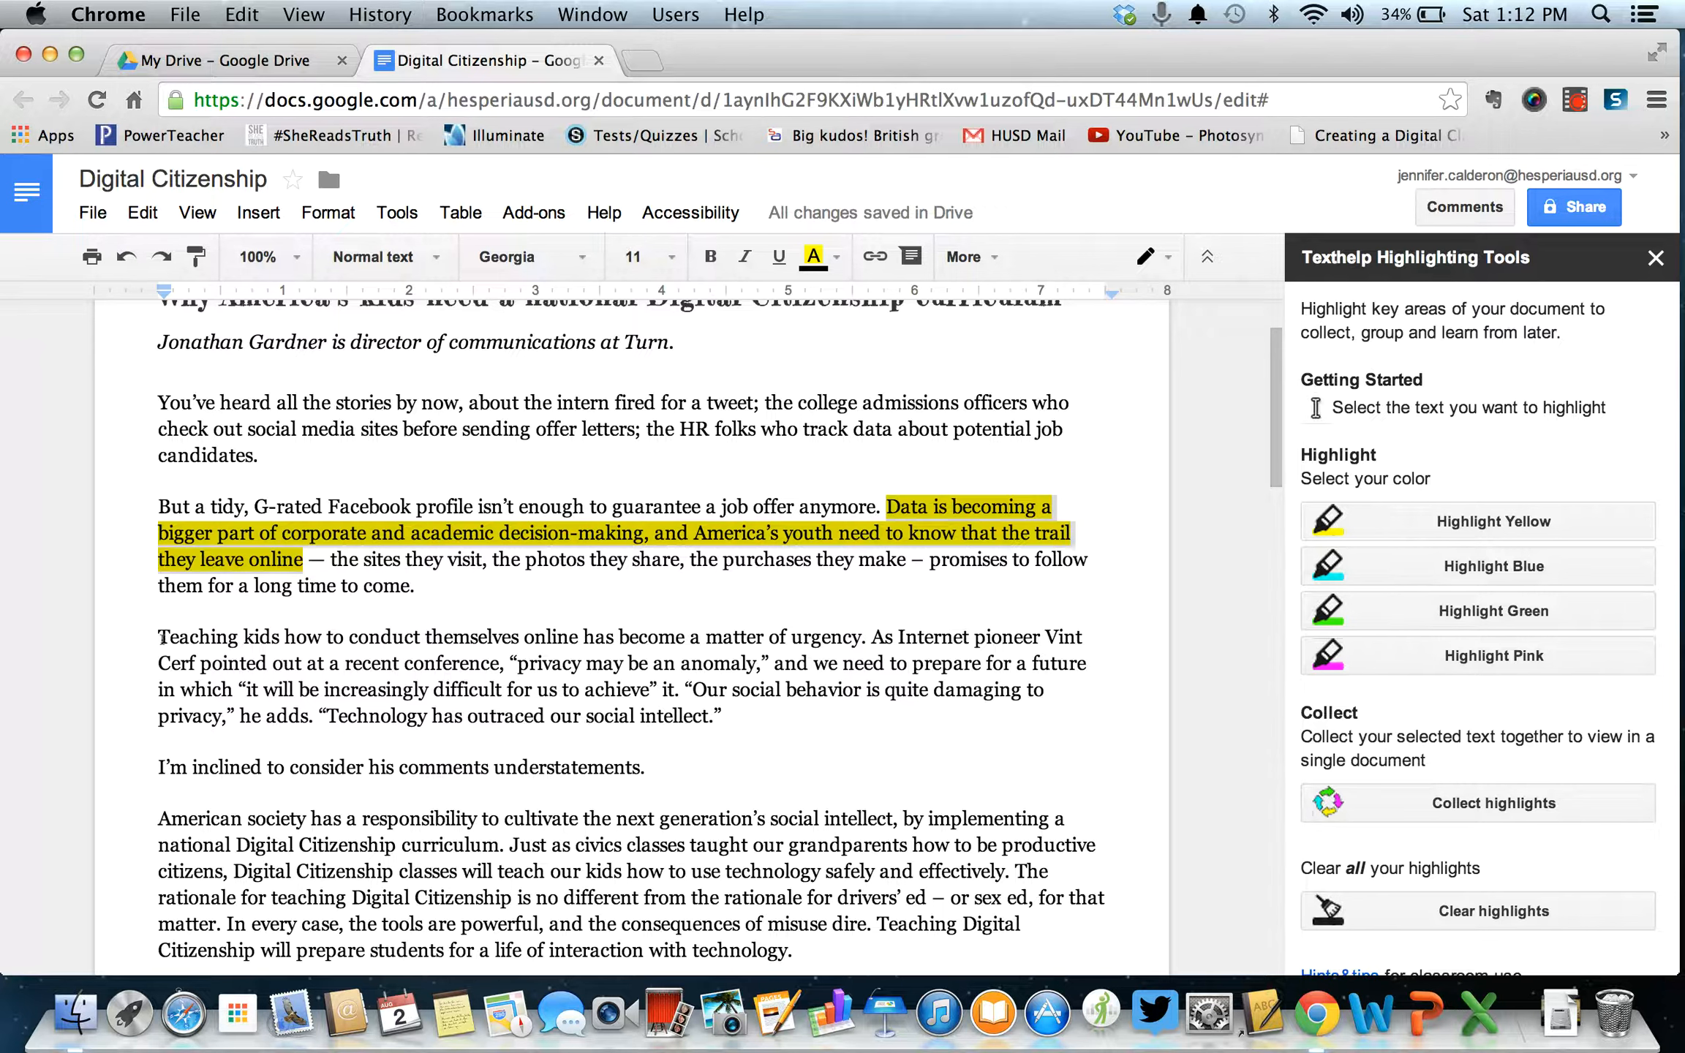
# Highlight the sentence "Teaching kids how to conduct themselves online…" and the quote from "Our social behavior" to "social intellect" in blue.
pyautogui.moveTo(160, 636); pyautogui.dragTo(864, 635)
pyautogui.click(1493, 566)
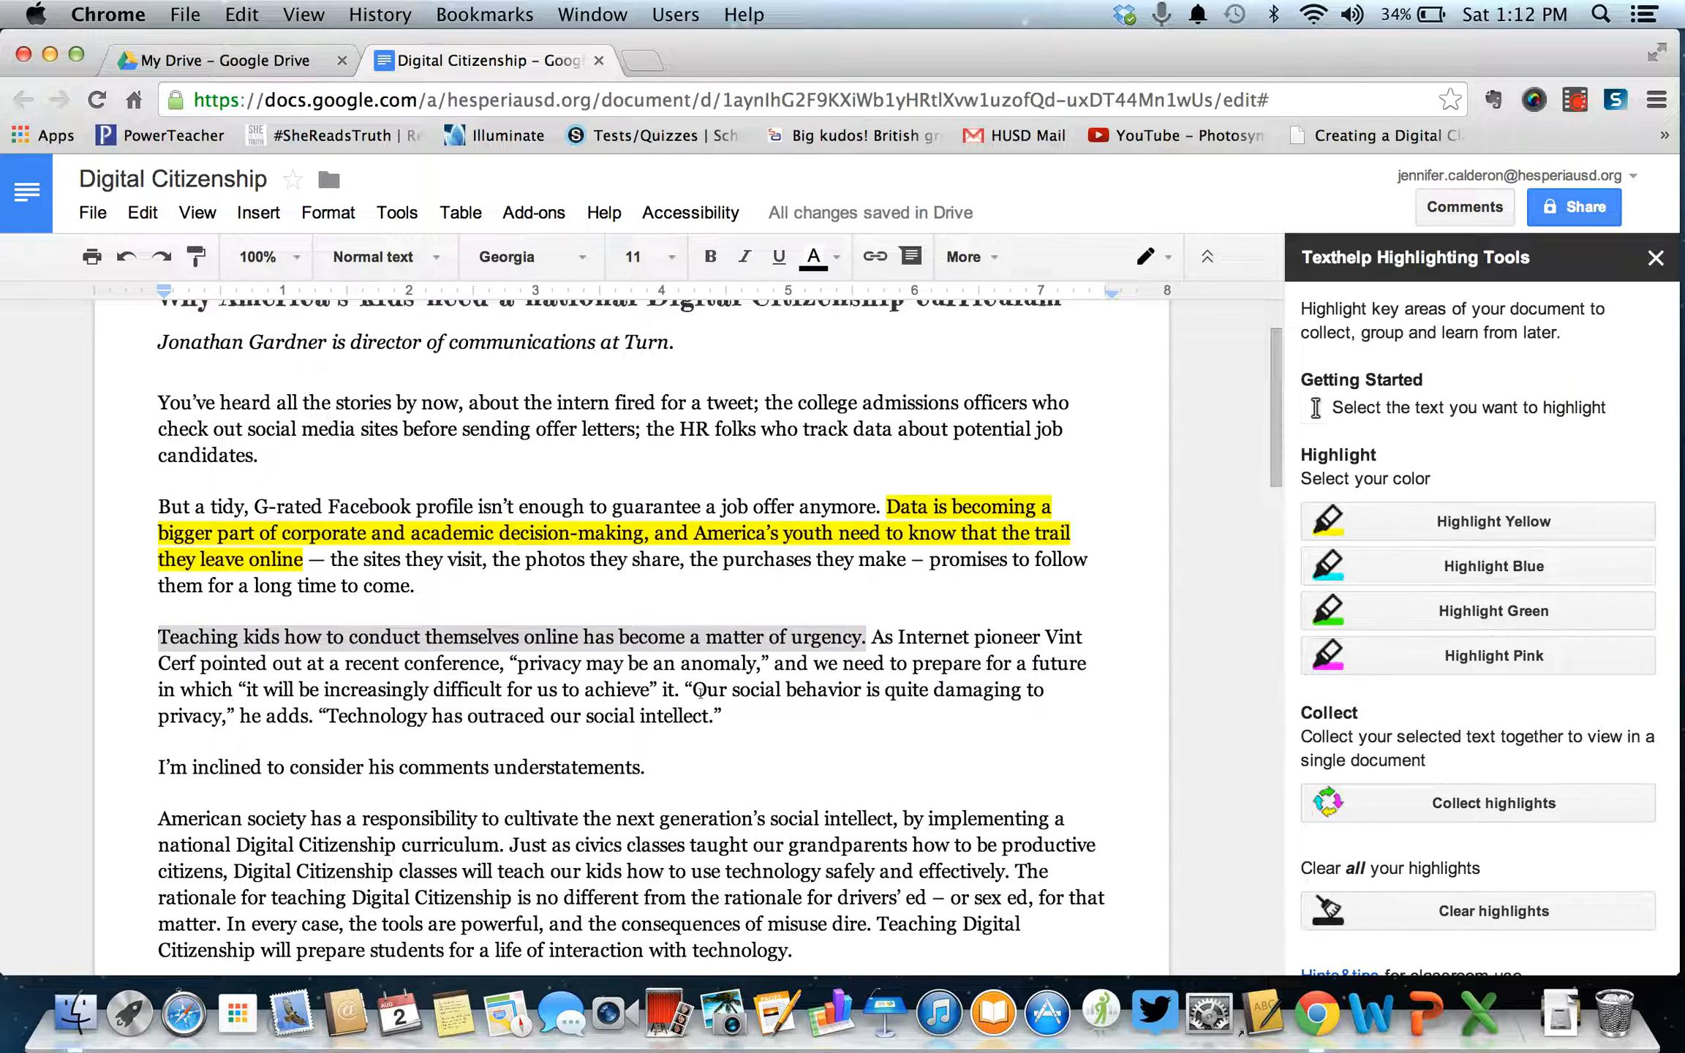
pyautogui.moveTo(686, 689); pyautogui.dragTo(721, 743)
pyautogui.click(1305, 567)
# Highlight the passage from "American society has a responsibility" to "national Digital Citizenship curriculum" in pink.
pyautogui.scroll(-3, 732, 728)
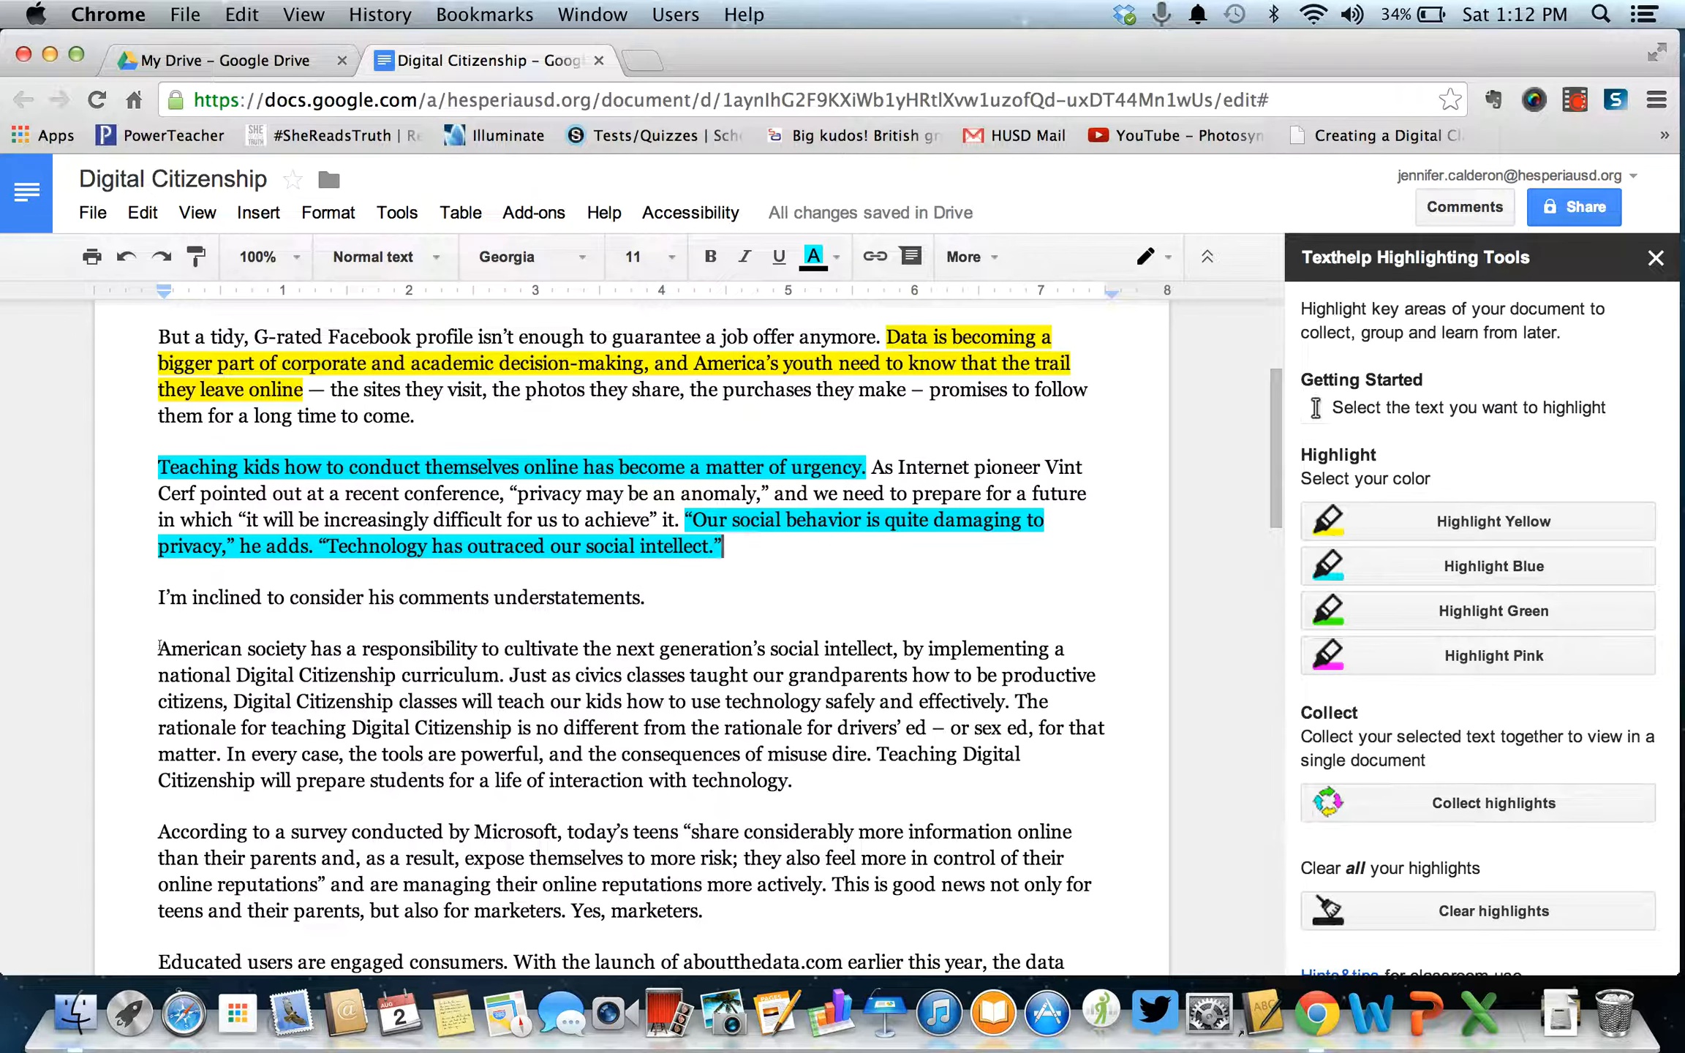
pyautogui.moveTo(161, 647); pyautogui.dragTo(492, 667)
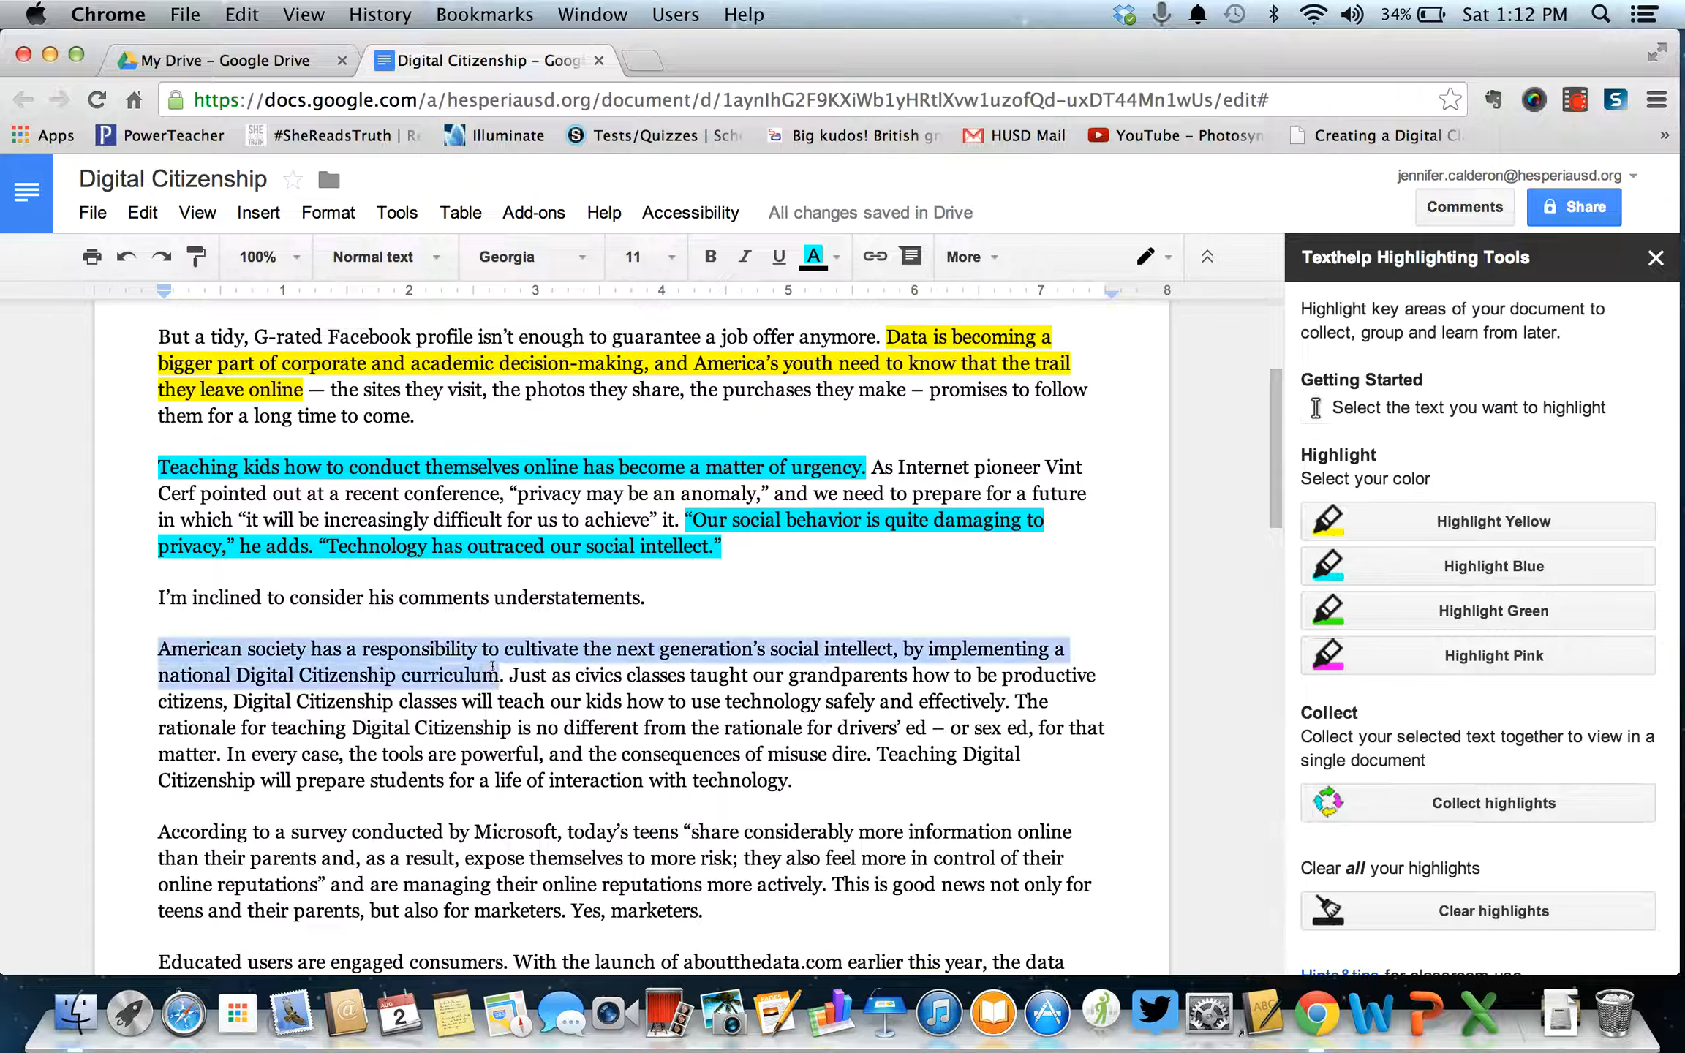
pyautogui.click(1477, 657)
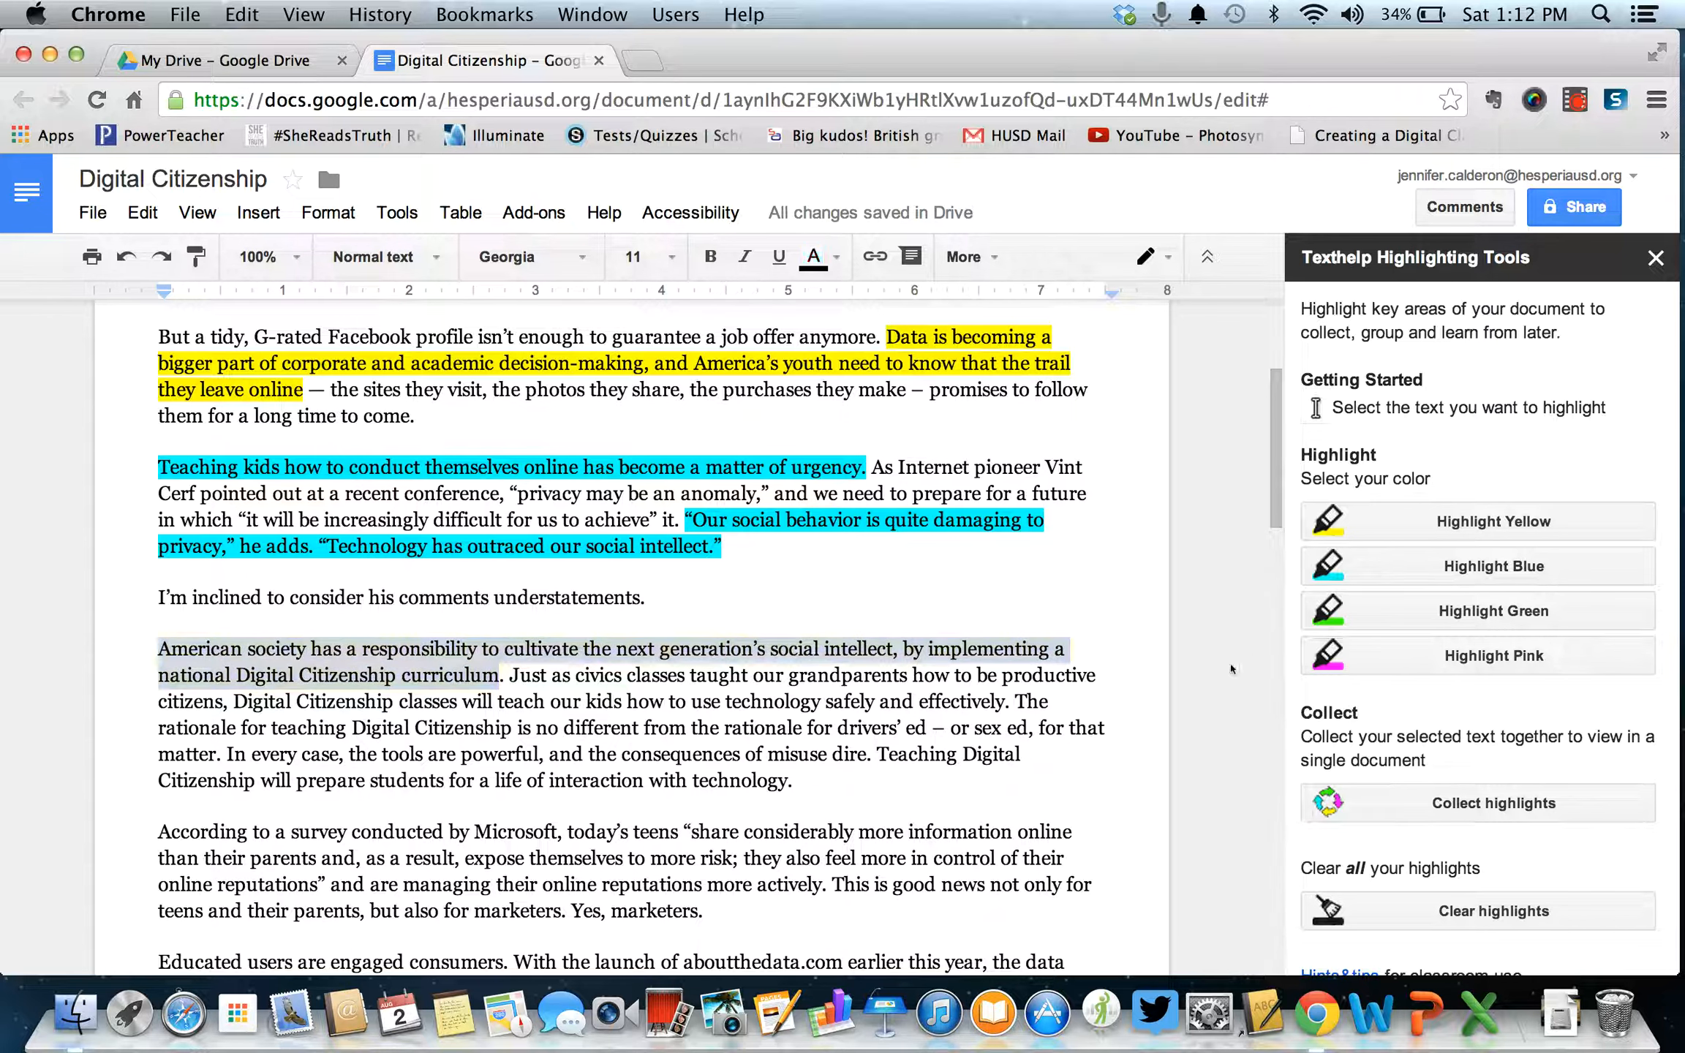
pyautogui.click(707, 746)
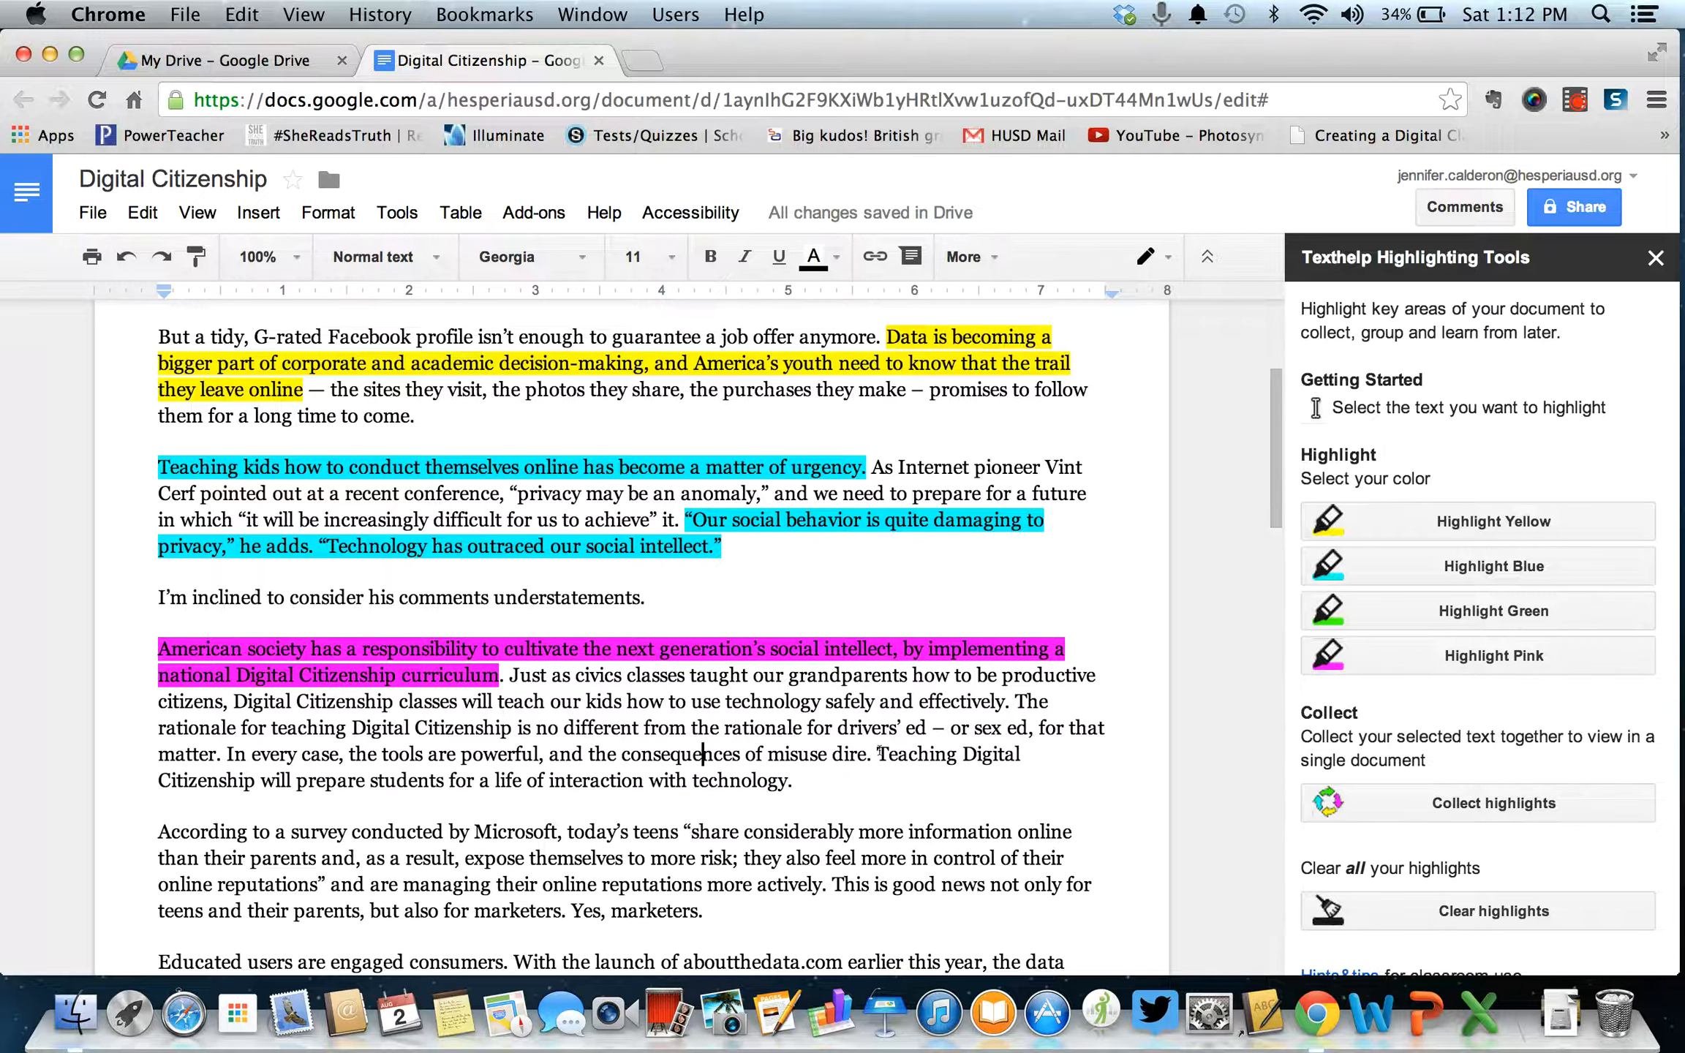
# Highlight the sentence "Teaching Digital Citizenship will prepare students for a life of interaction with technology." in pink and remove that highlight.
pyautogui.moveTo(877, 754); pyautogui.dragTo(870, 781)
pyautogui.click(1495, 656)
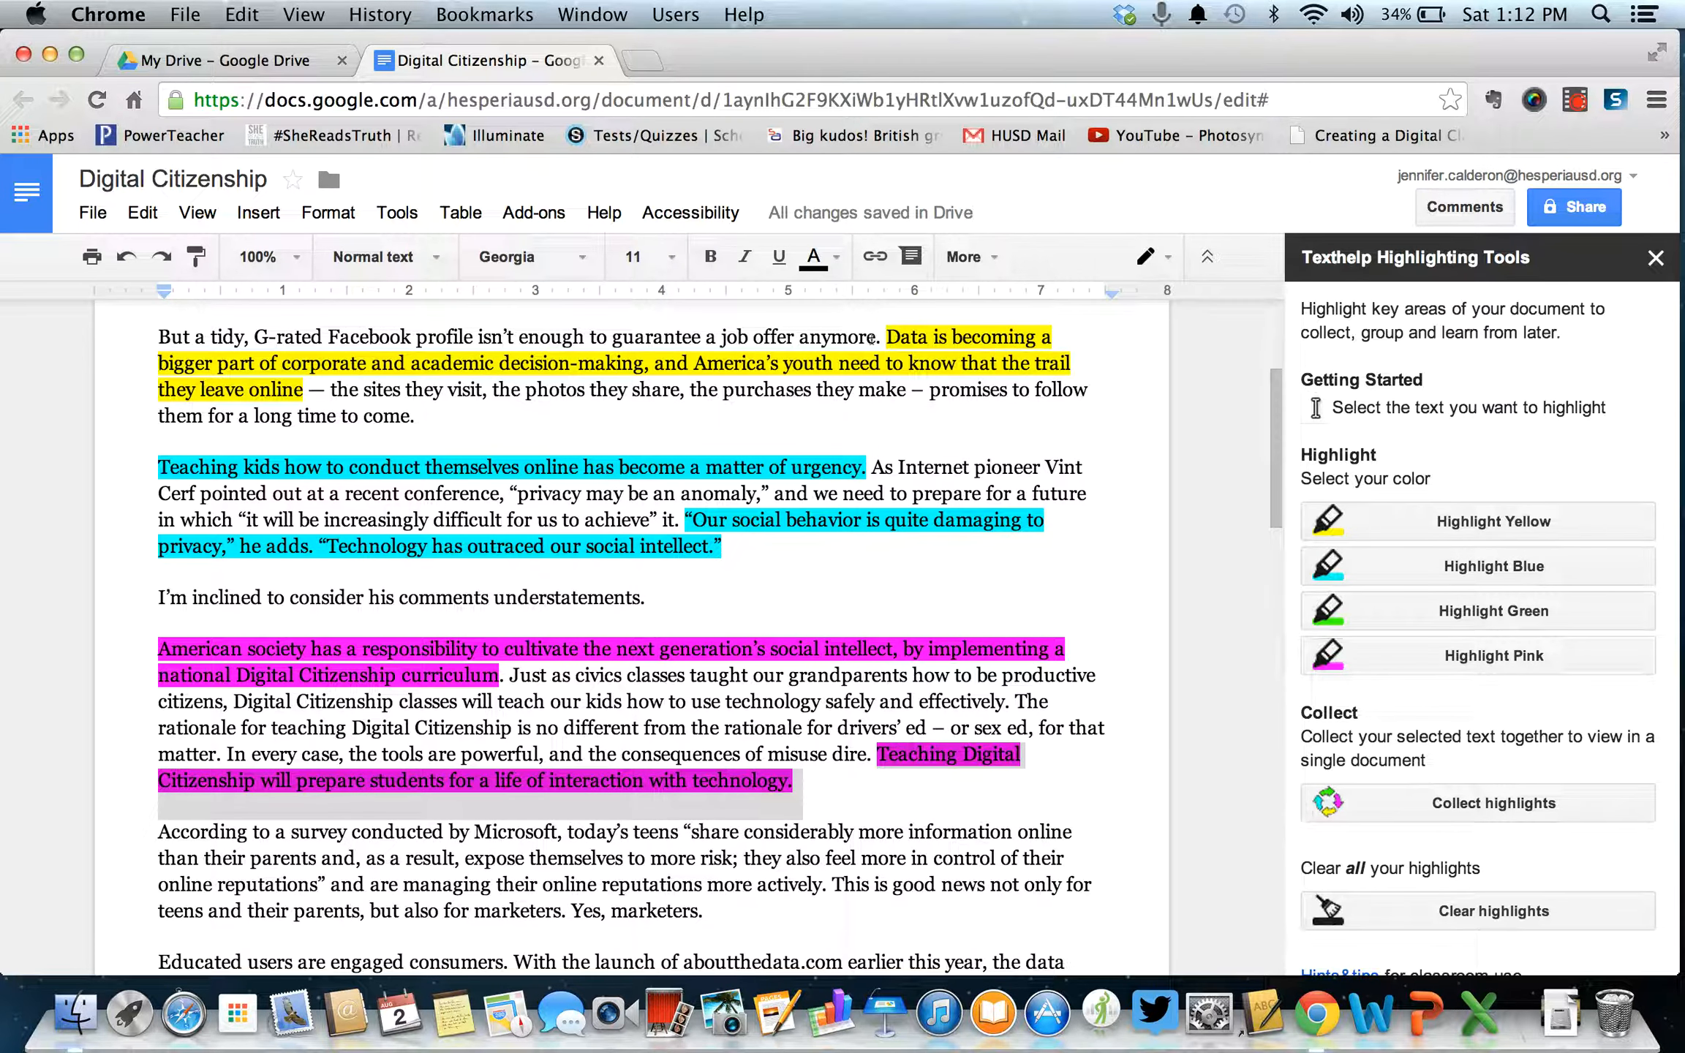
pyautogui.click(982, 255)
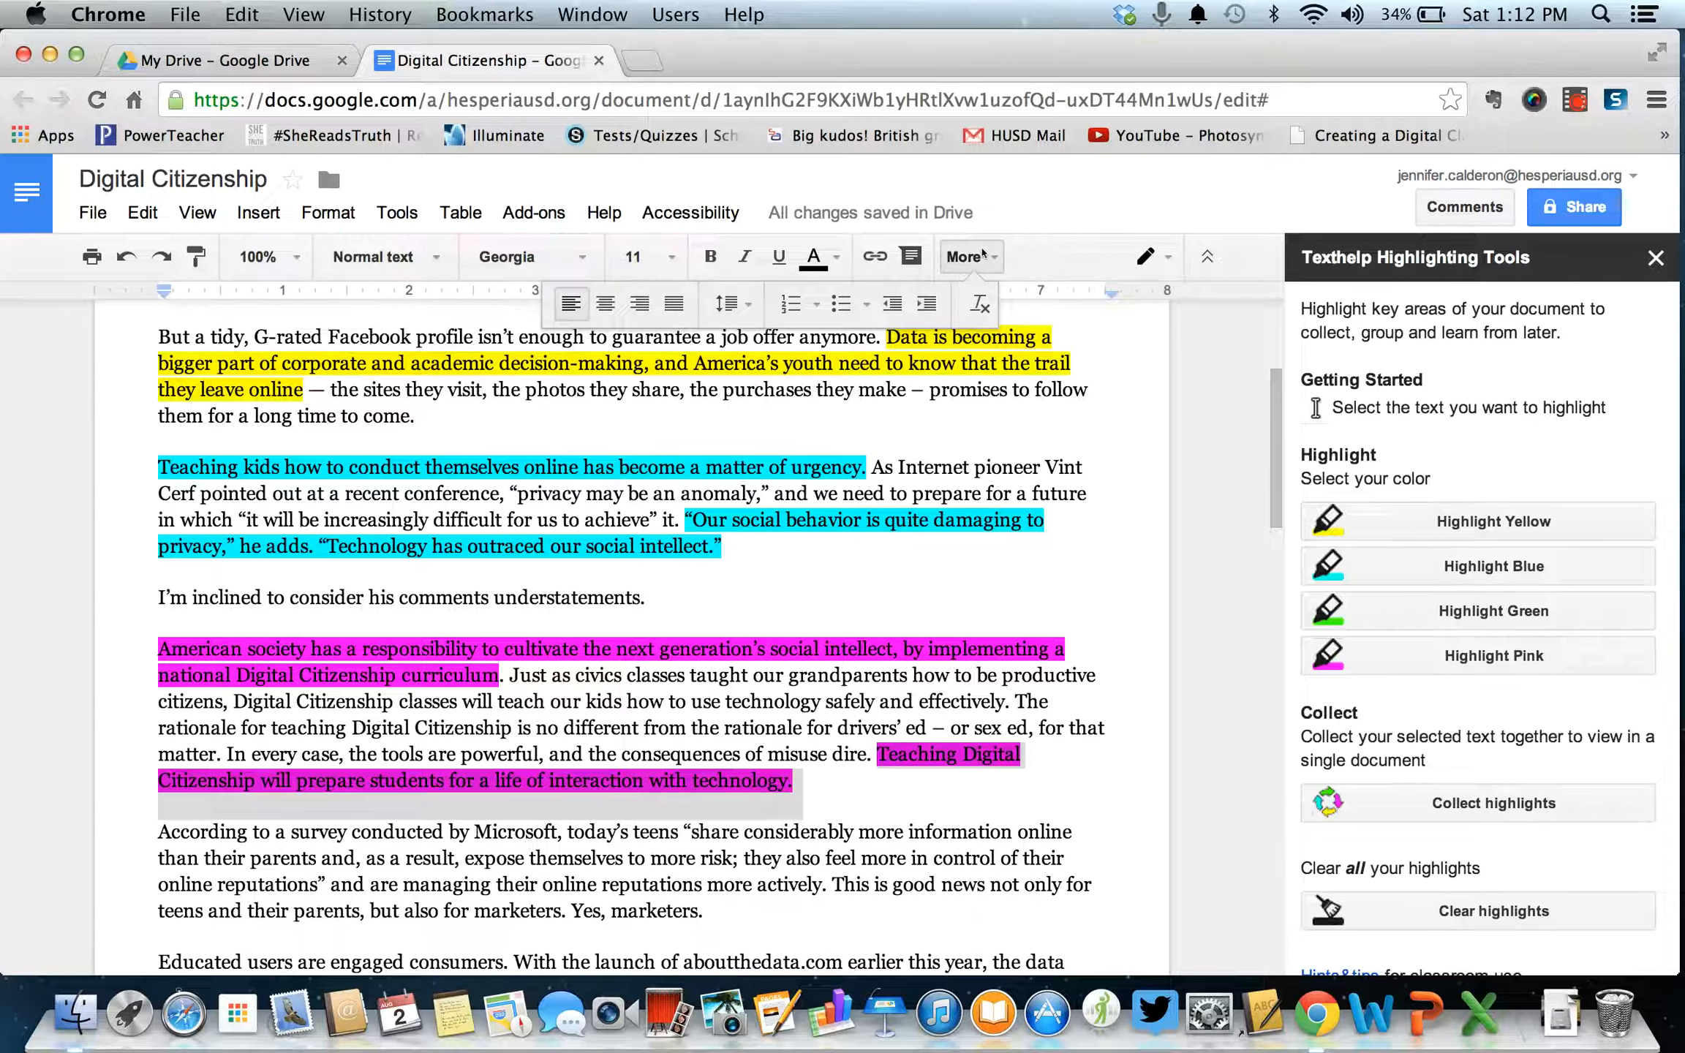
pyautogui.click(983, 255)
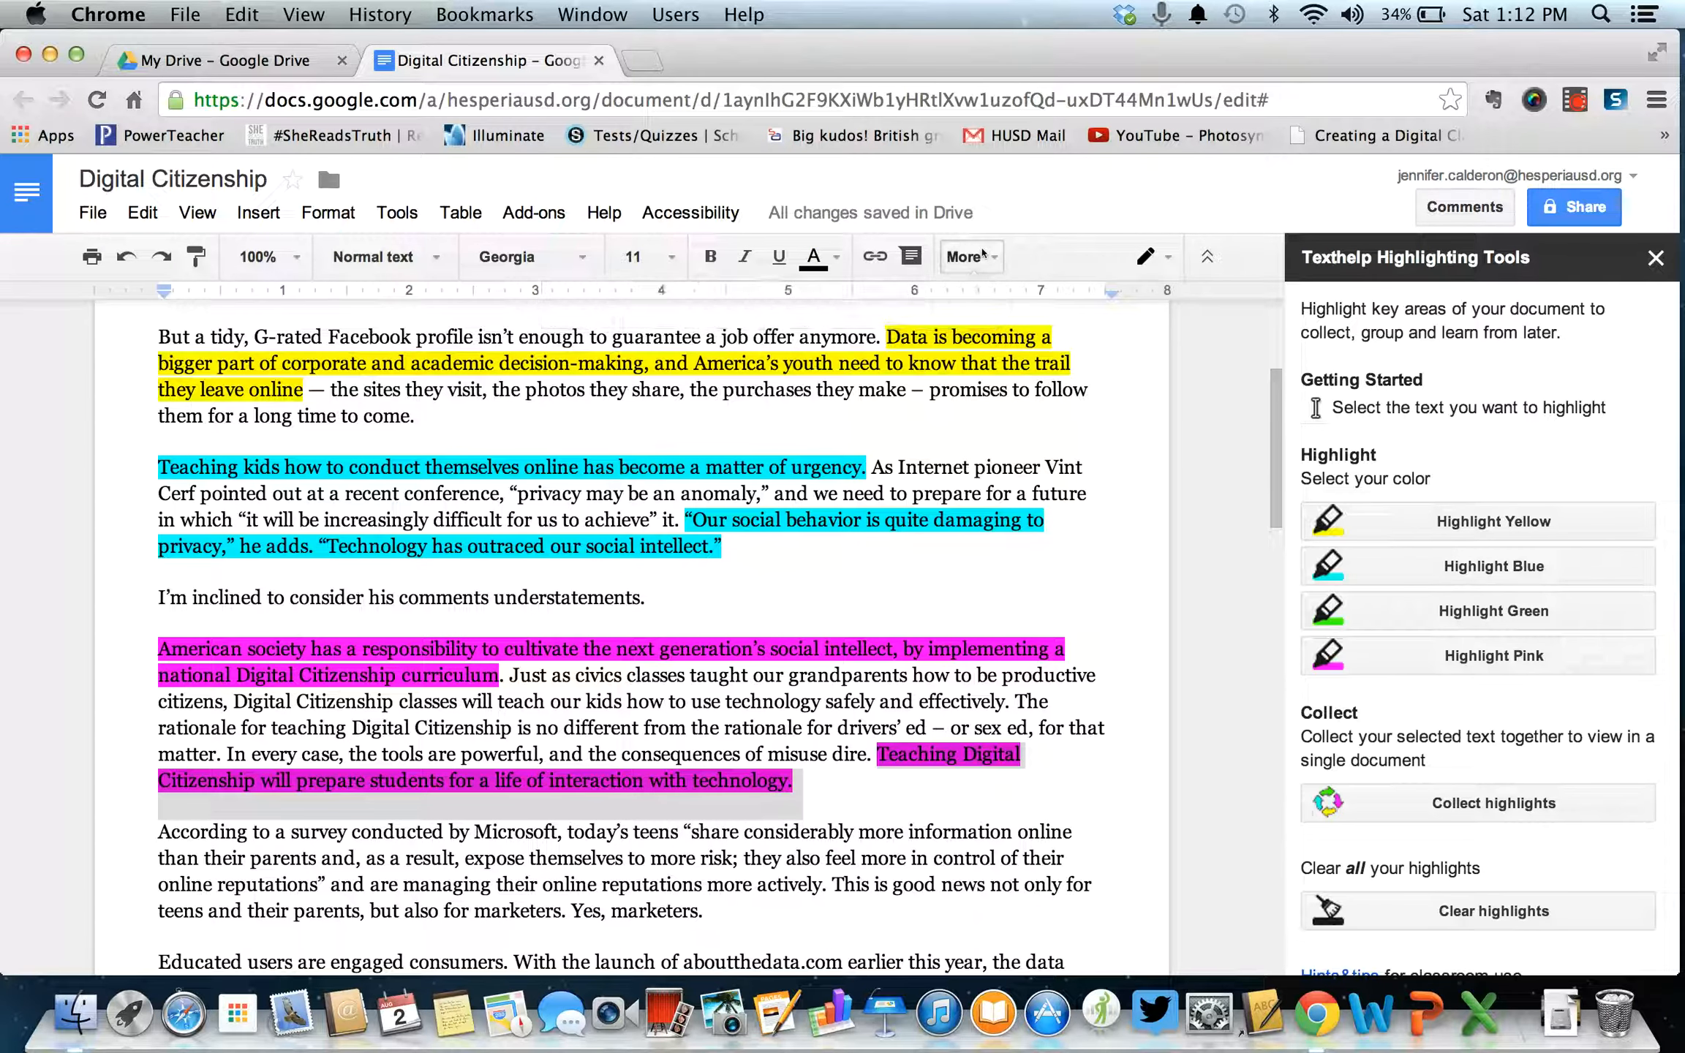
pyautogui.click(835, 257)
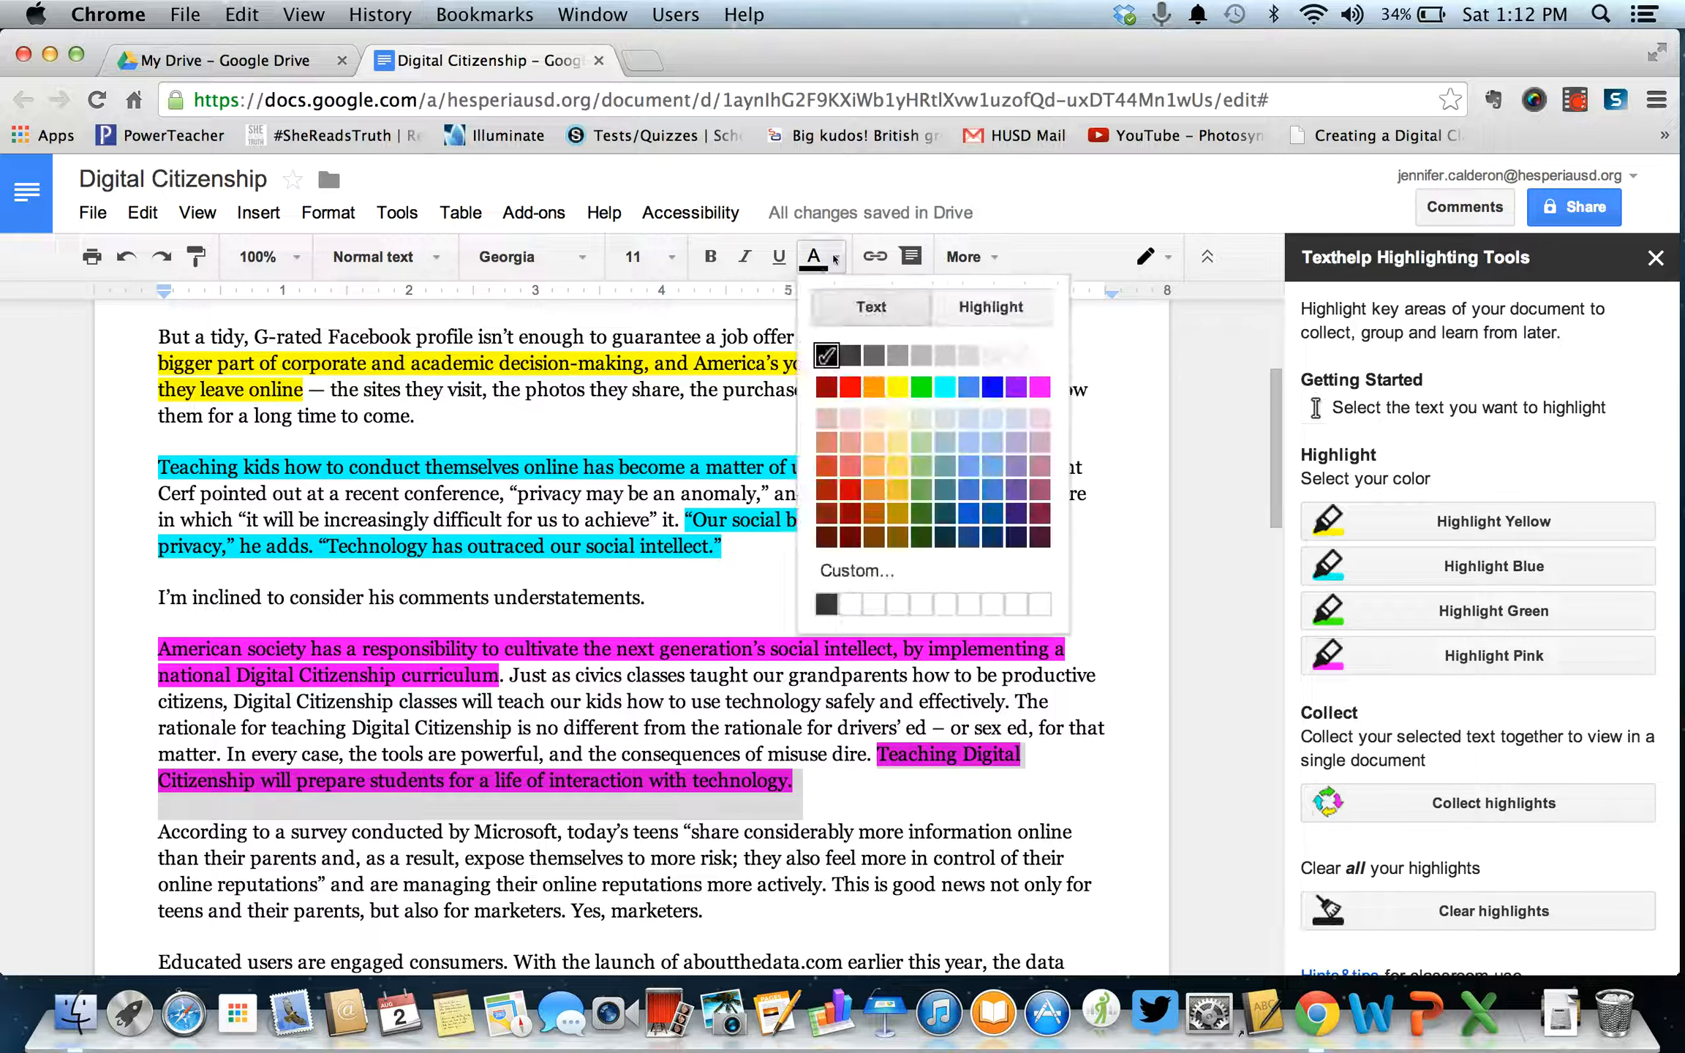
pyautogui.click(984, 313)
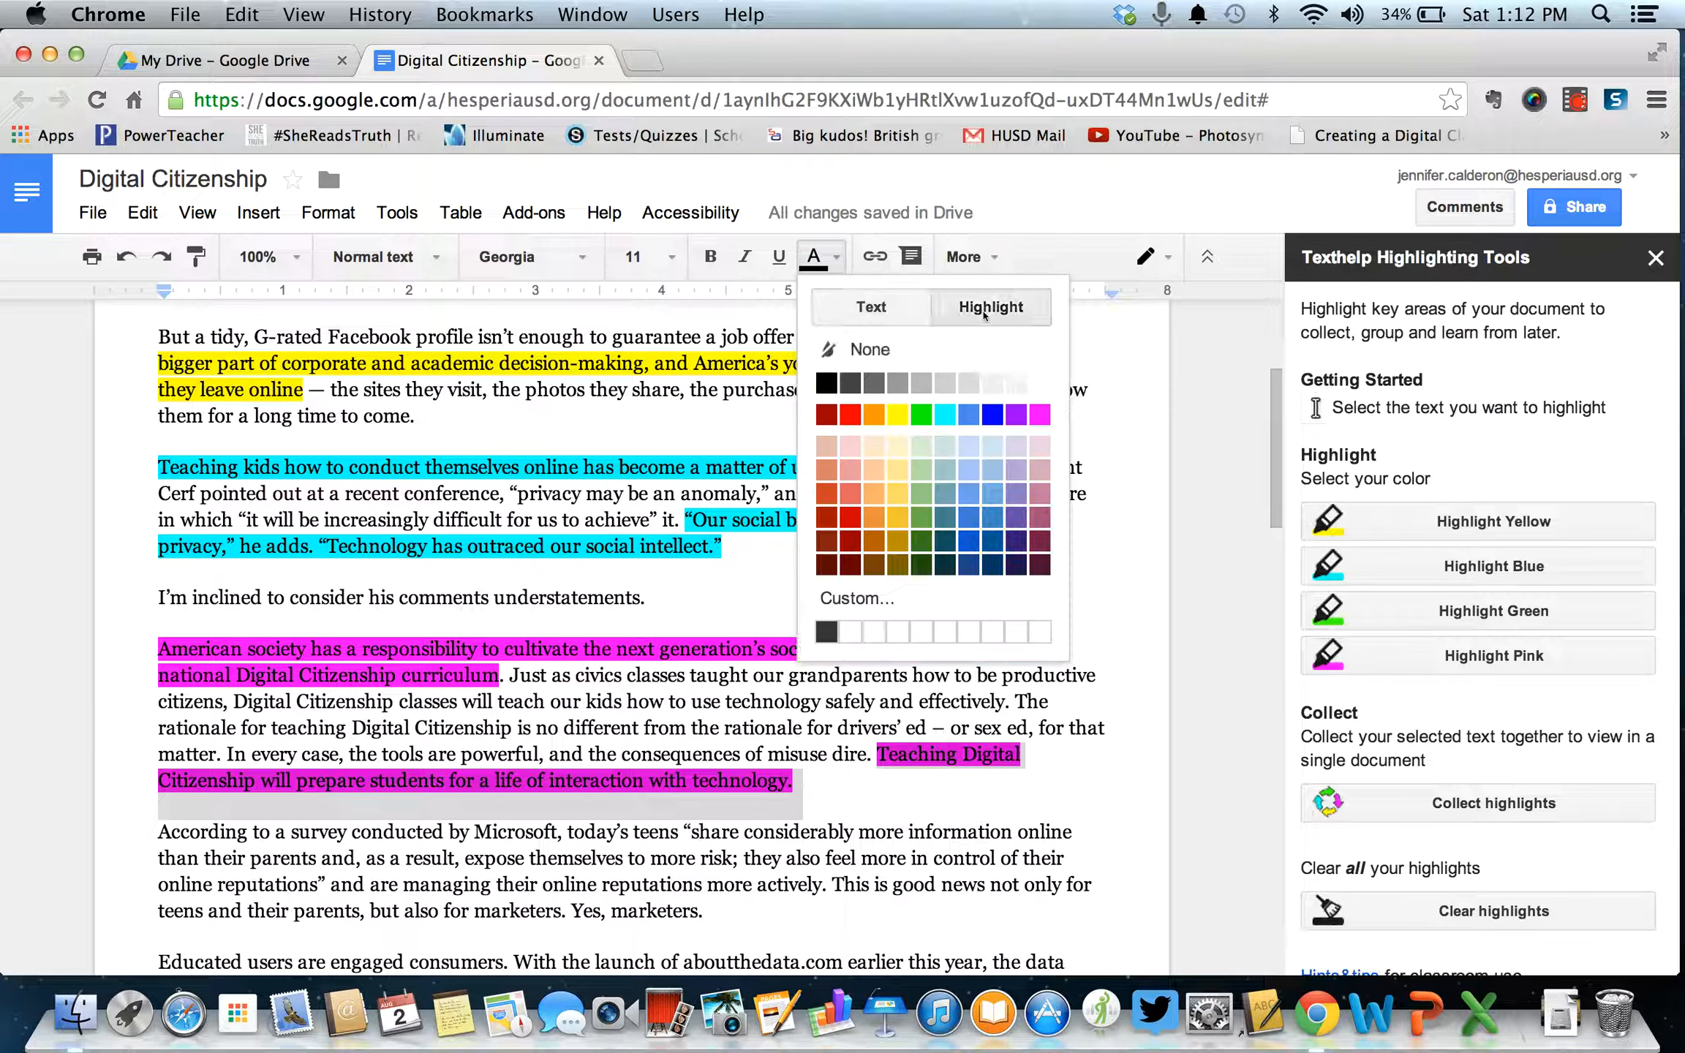
pyautogui.click(940, 349)
pyautogui.click(820, 758)
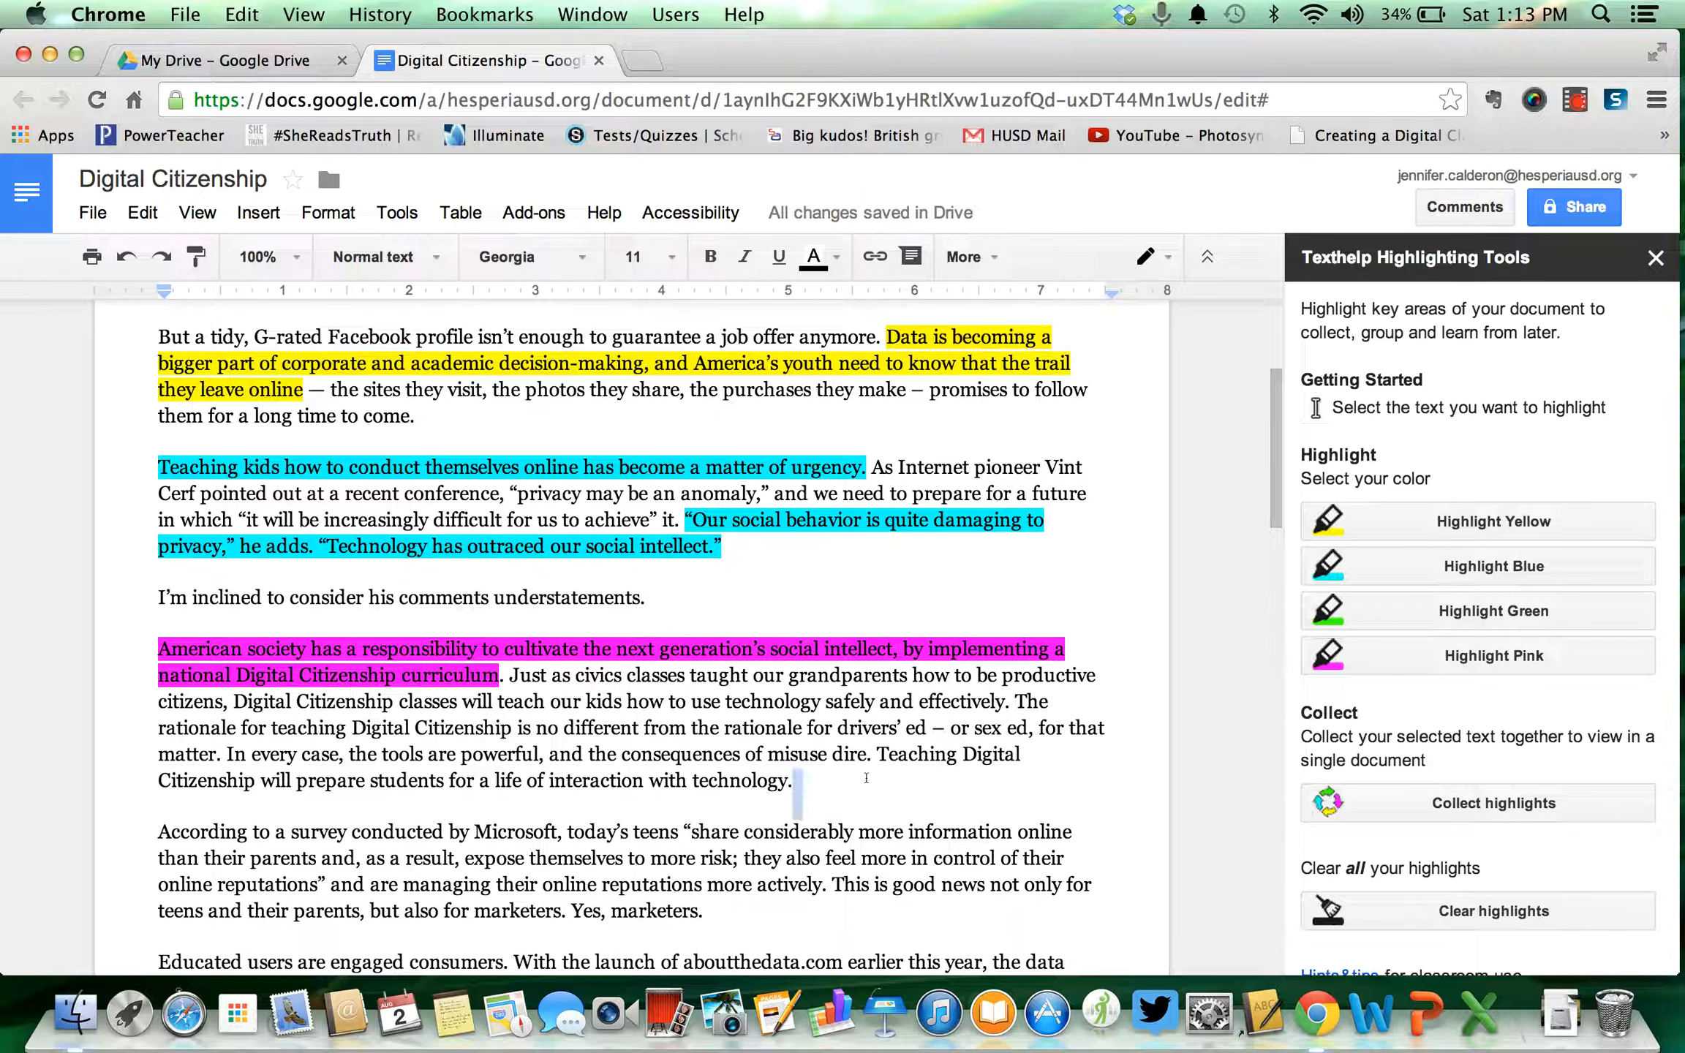
# Highlight the sentence beginning "Teaching Digital Citizenship will prepare students" in green and set its highlight color back to None.
pyautogui.moveTo(799, 804); pyautogui.dragTo(879, 754)
pyautogui.click(1375, 614)
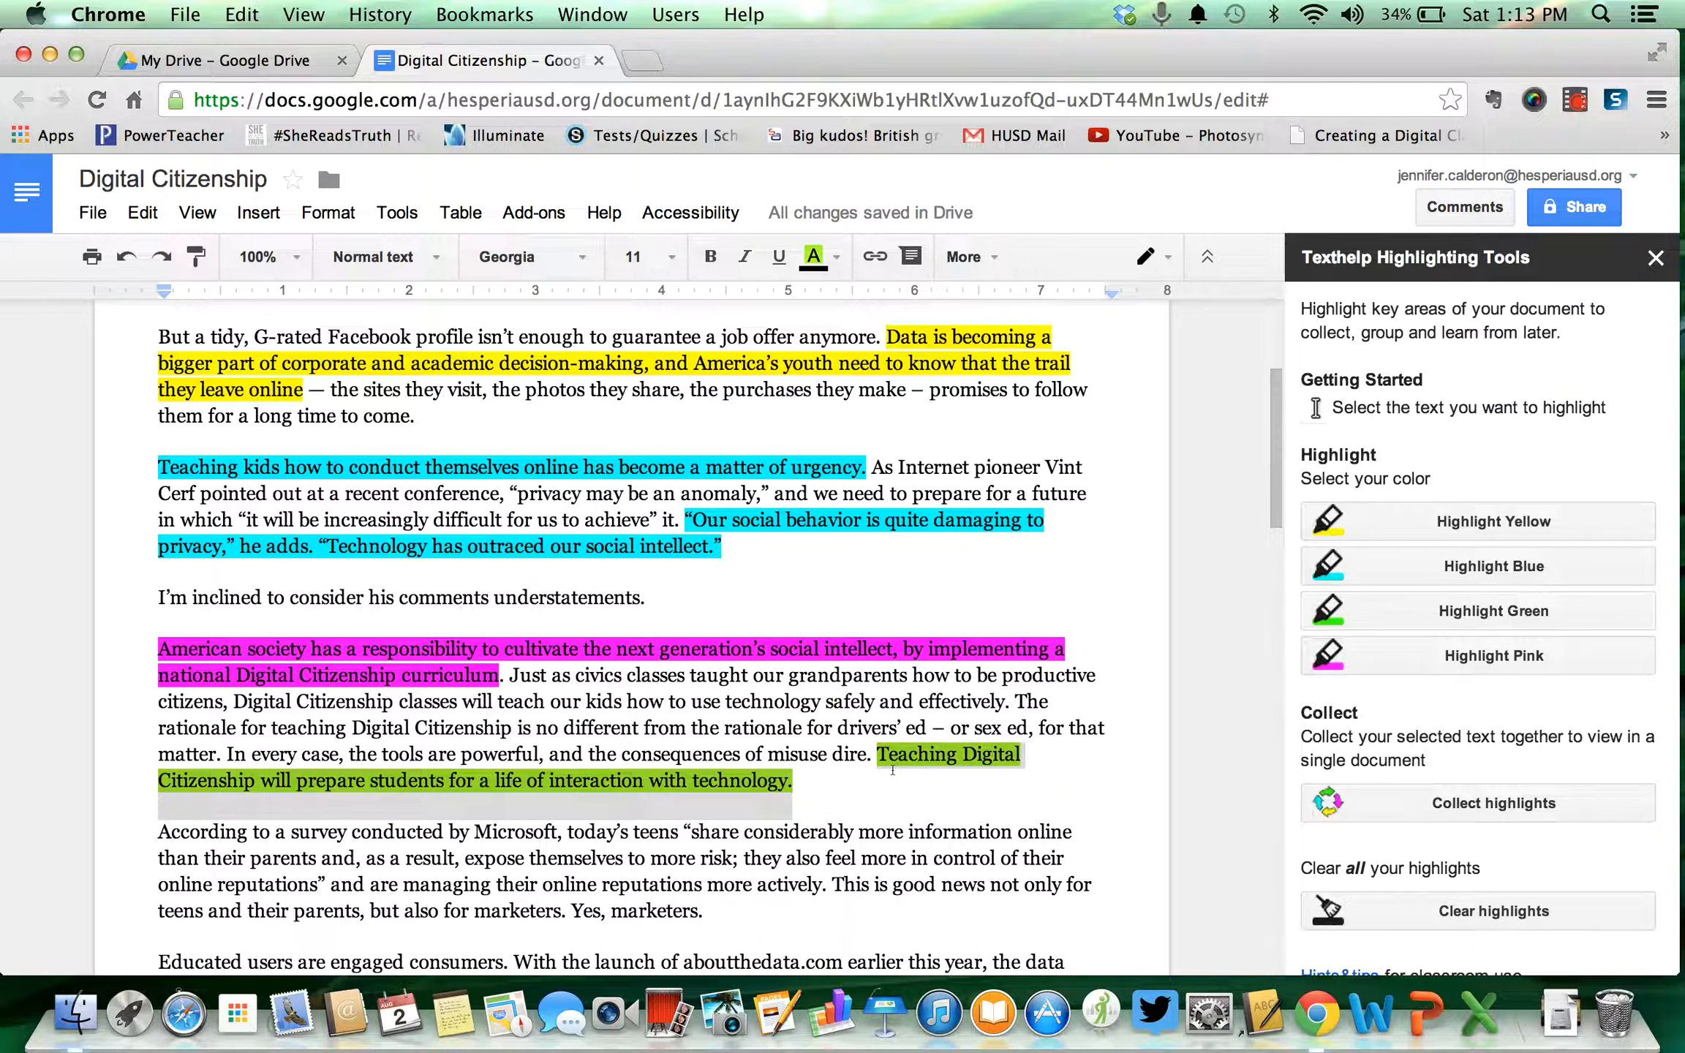
pyautogui.click(834, 257)
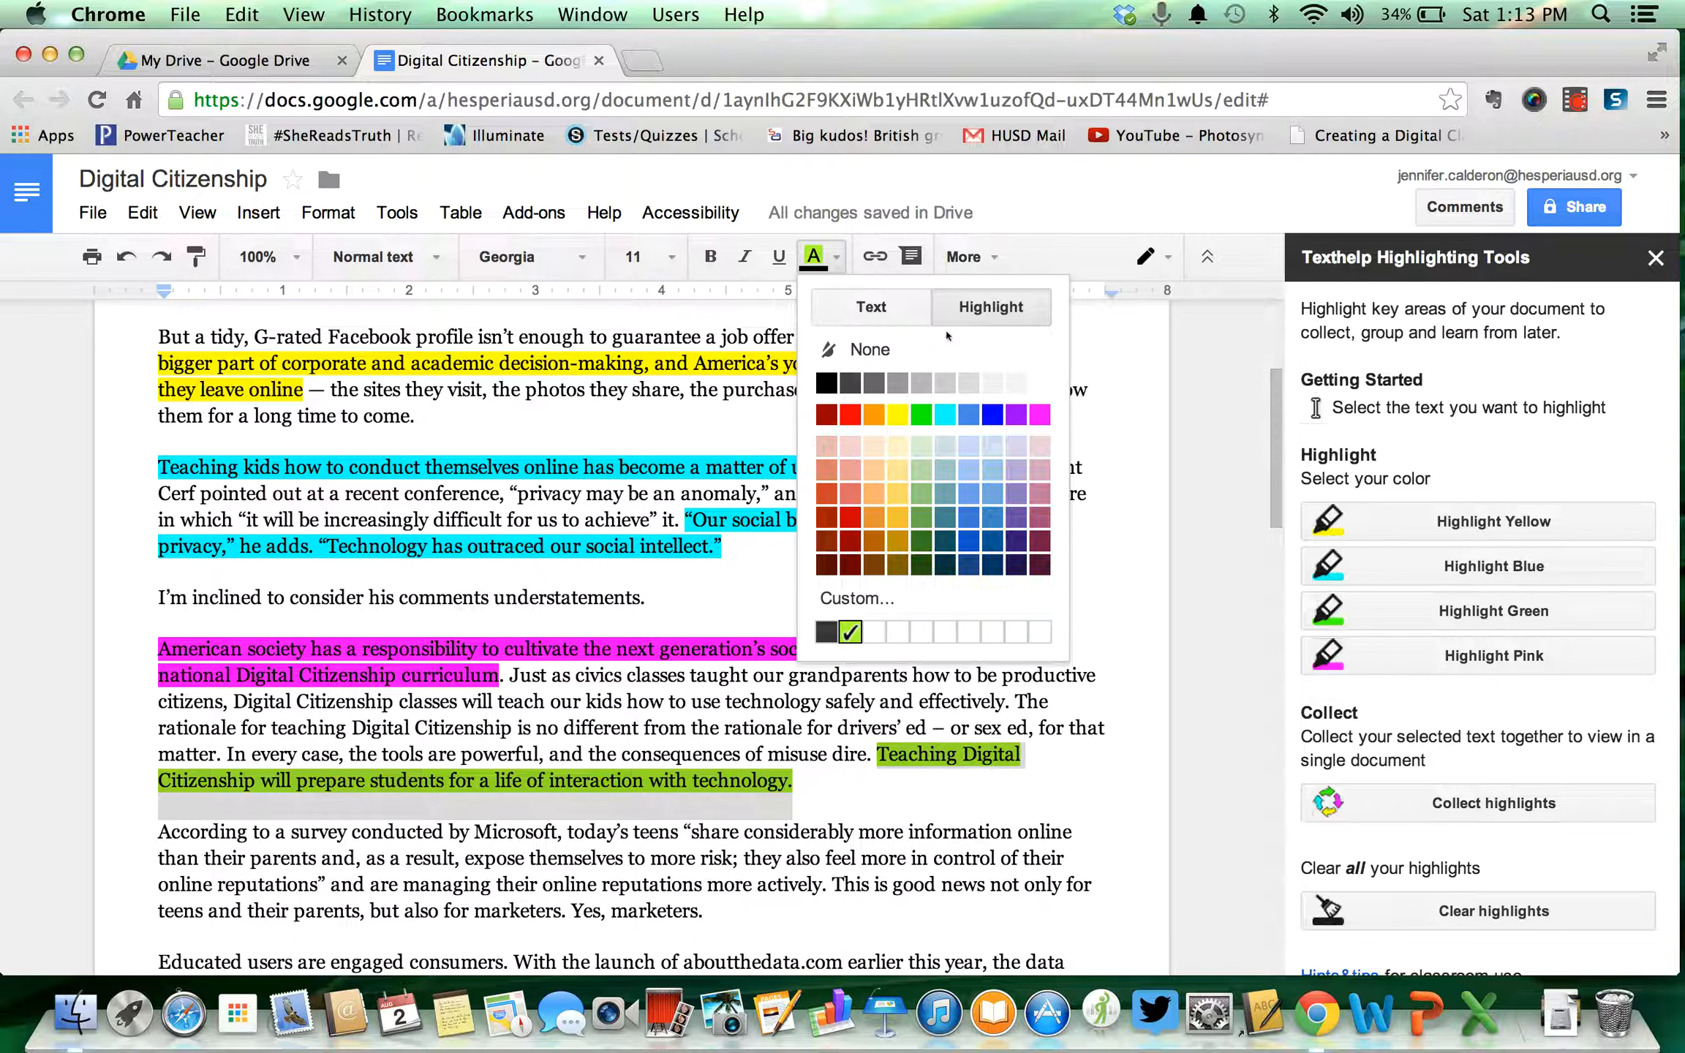
pyautogui.click(923, 352)
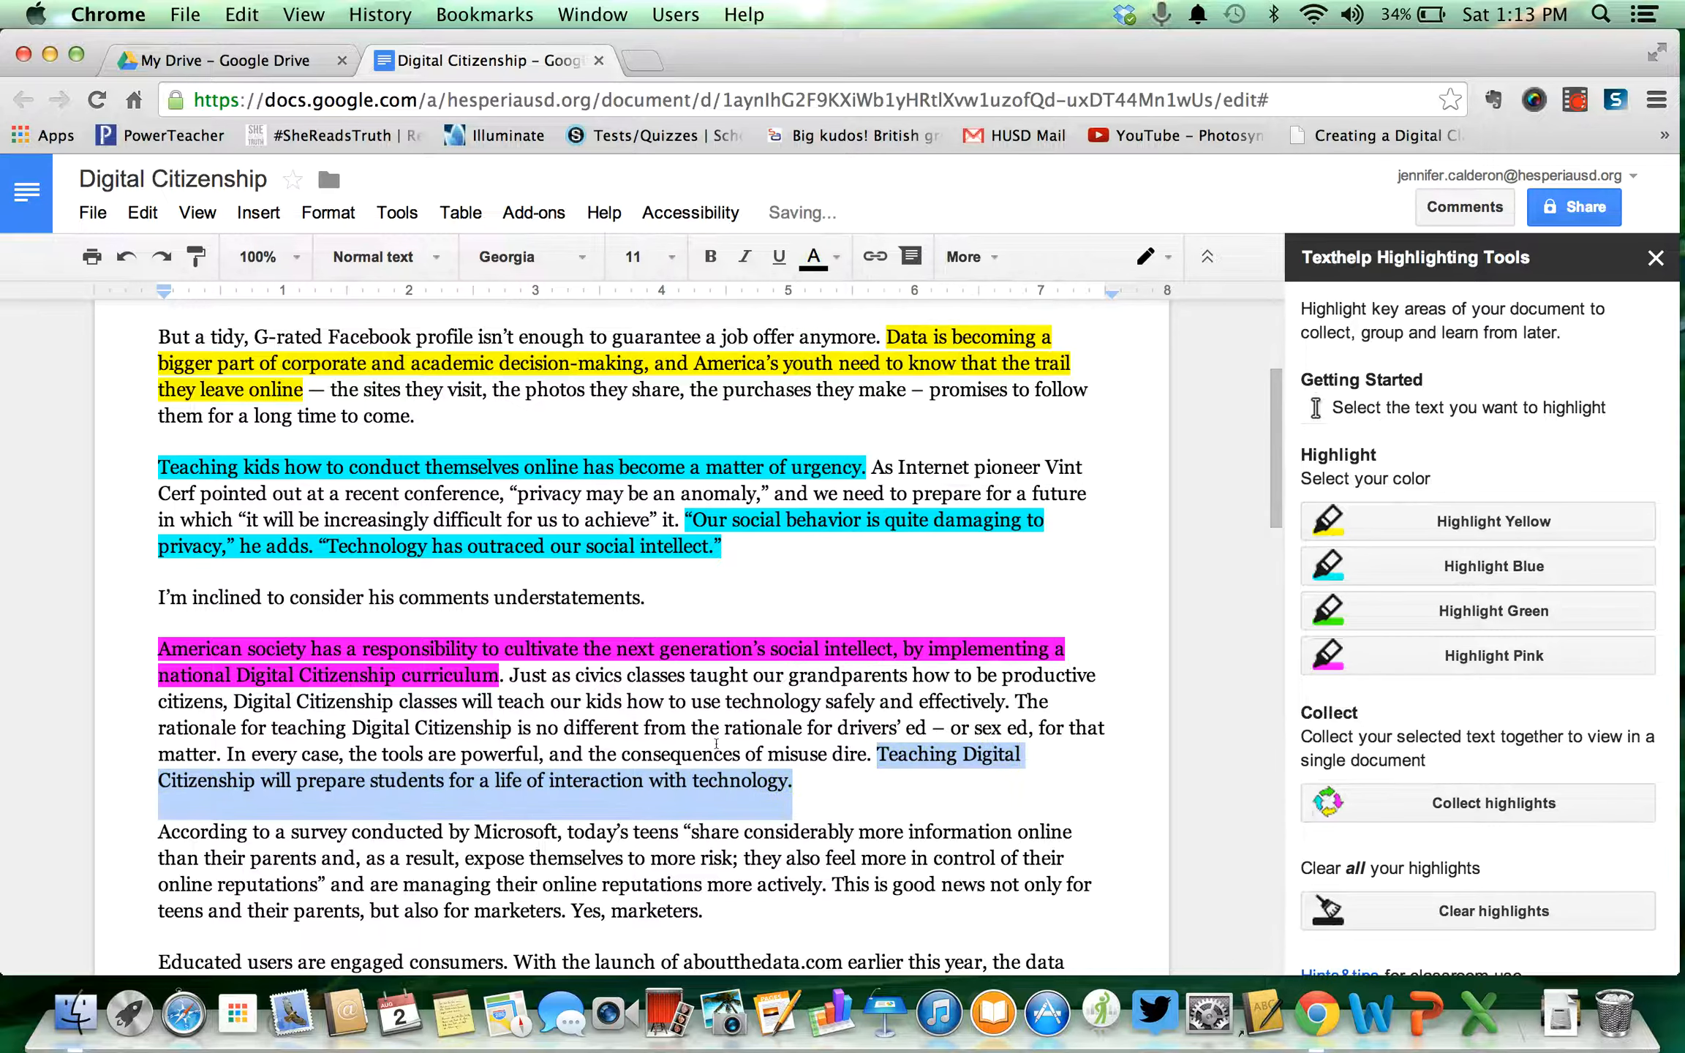
pyautogui.click(819, 749)
# Highlight the sentence "But even when they are informed, not everyone is aware of or concerned by potential personal data pitfalls." in blue.
pyautogui.scroll(-5, 820, 746)
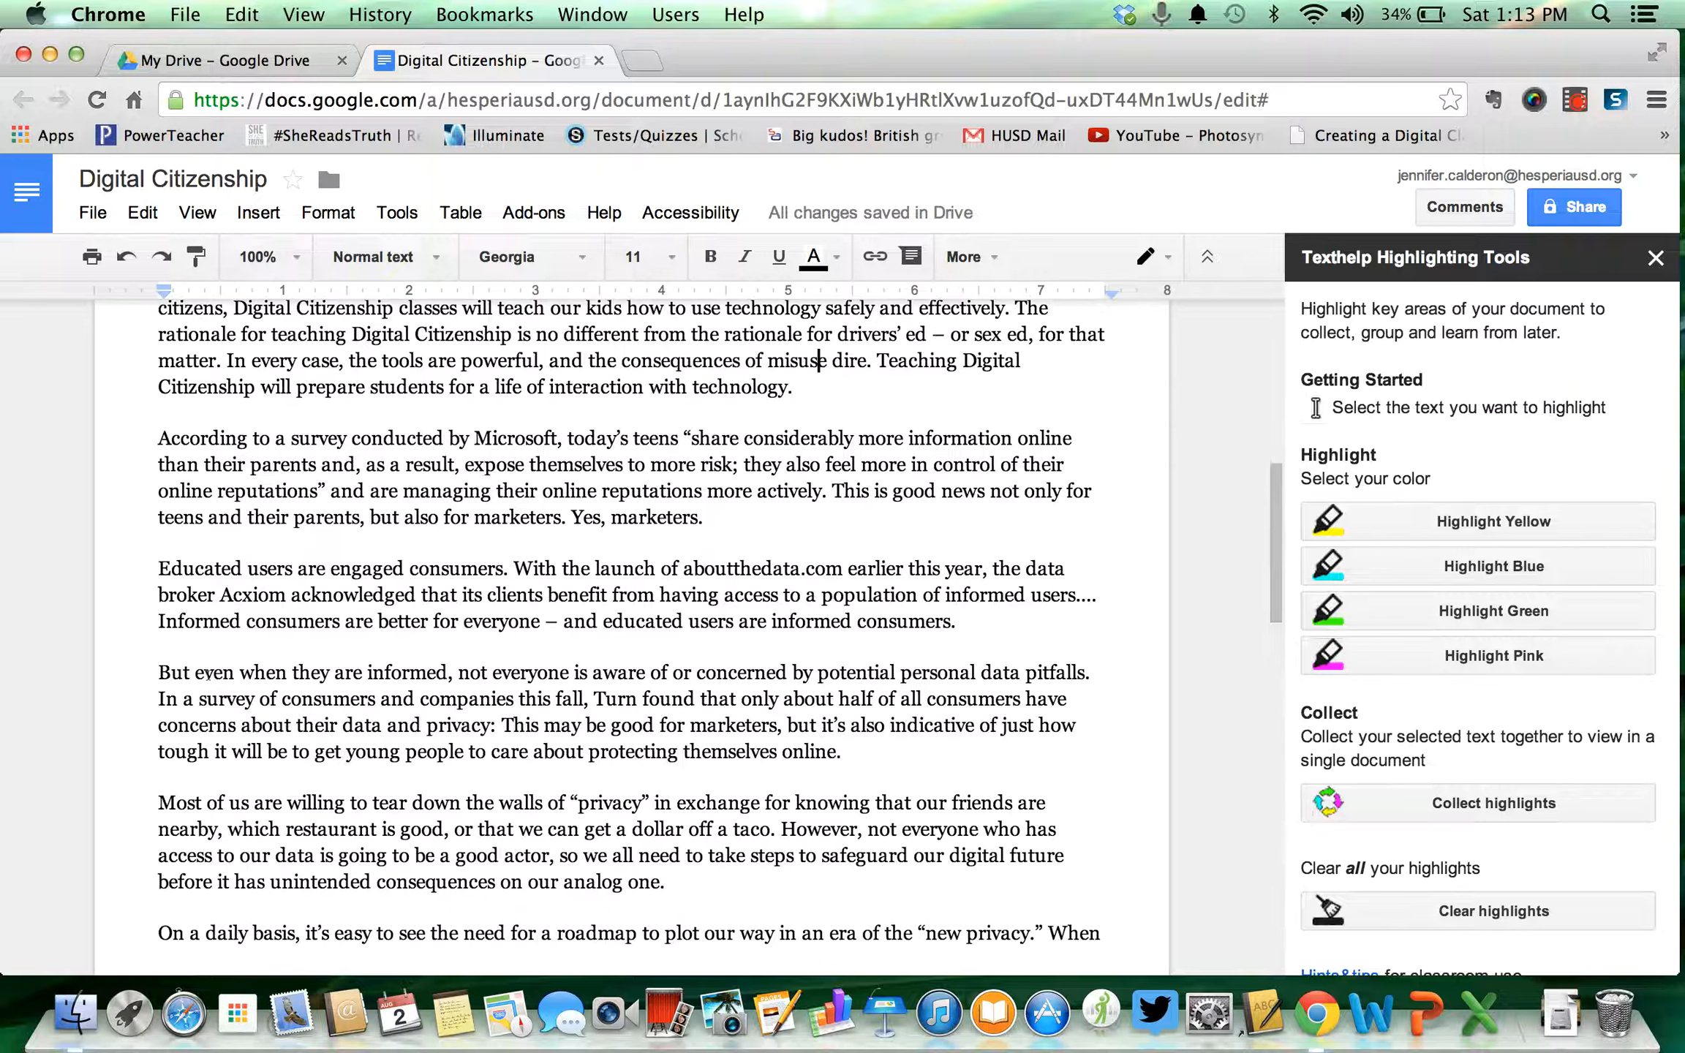
pyautogui.moveTo(159, 672); pyautogui.dragTo(1138, 678)
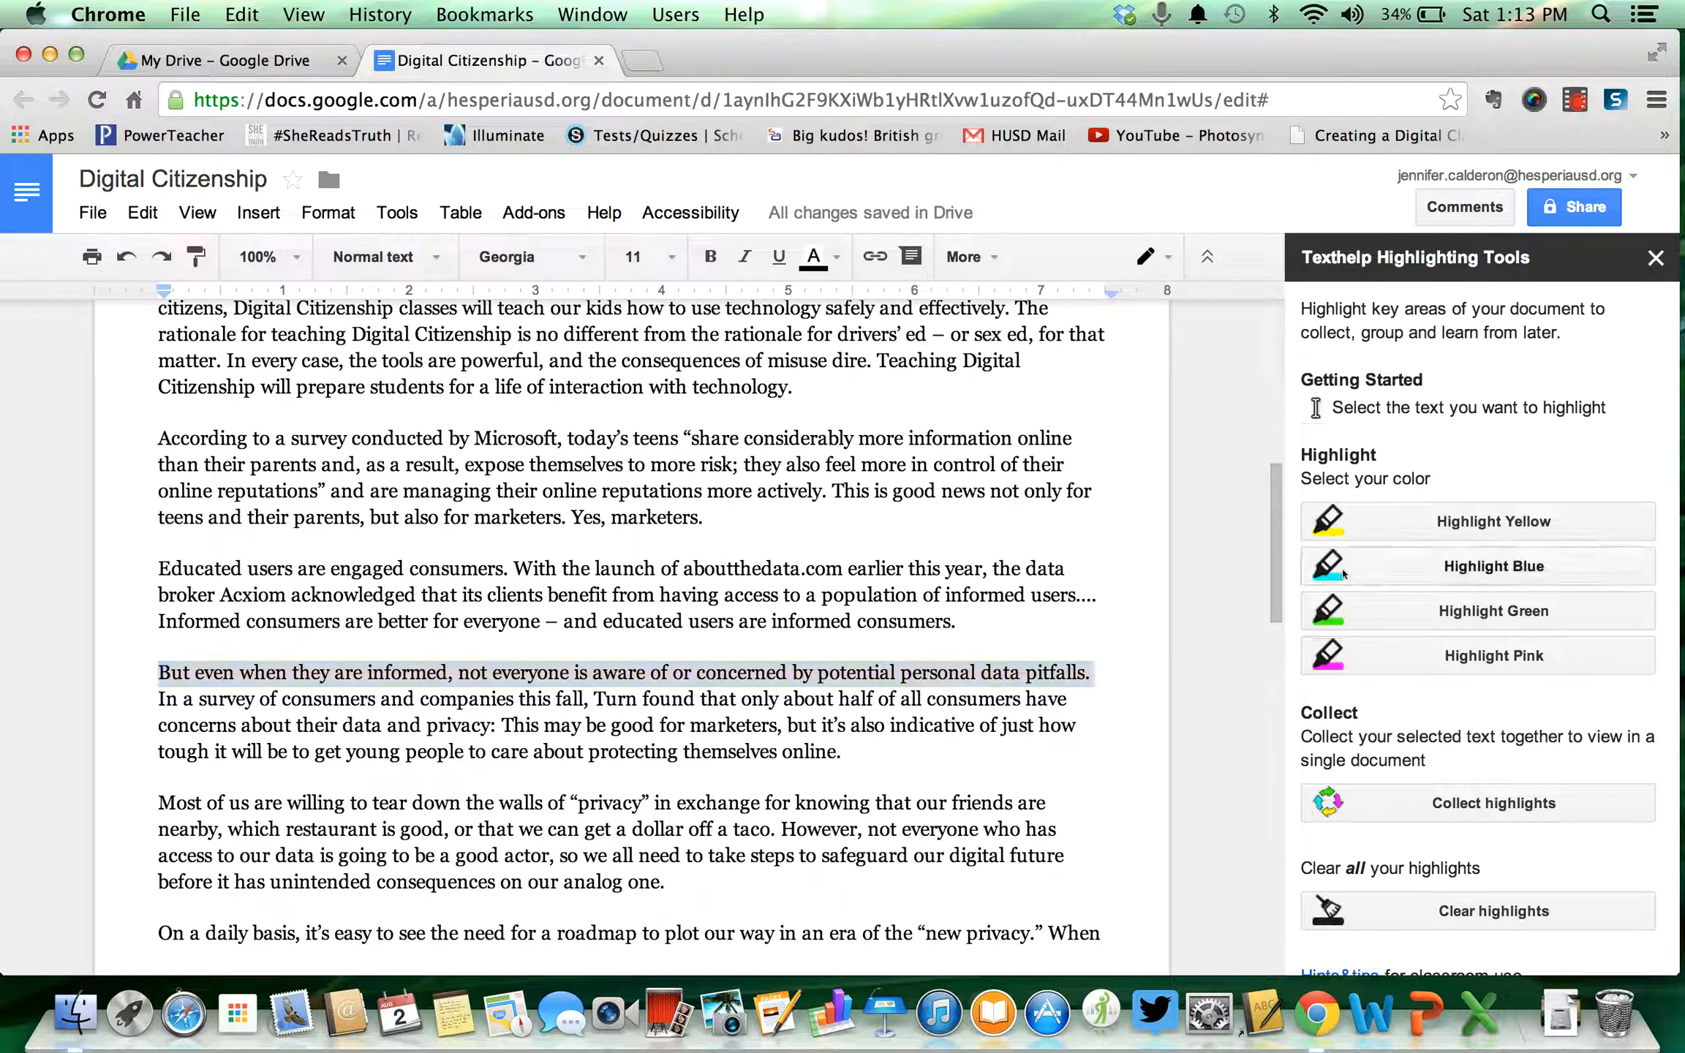
pyautogui.click(993, 618)
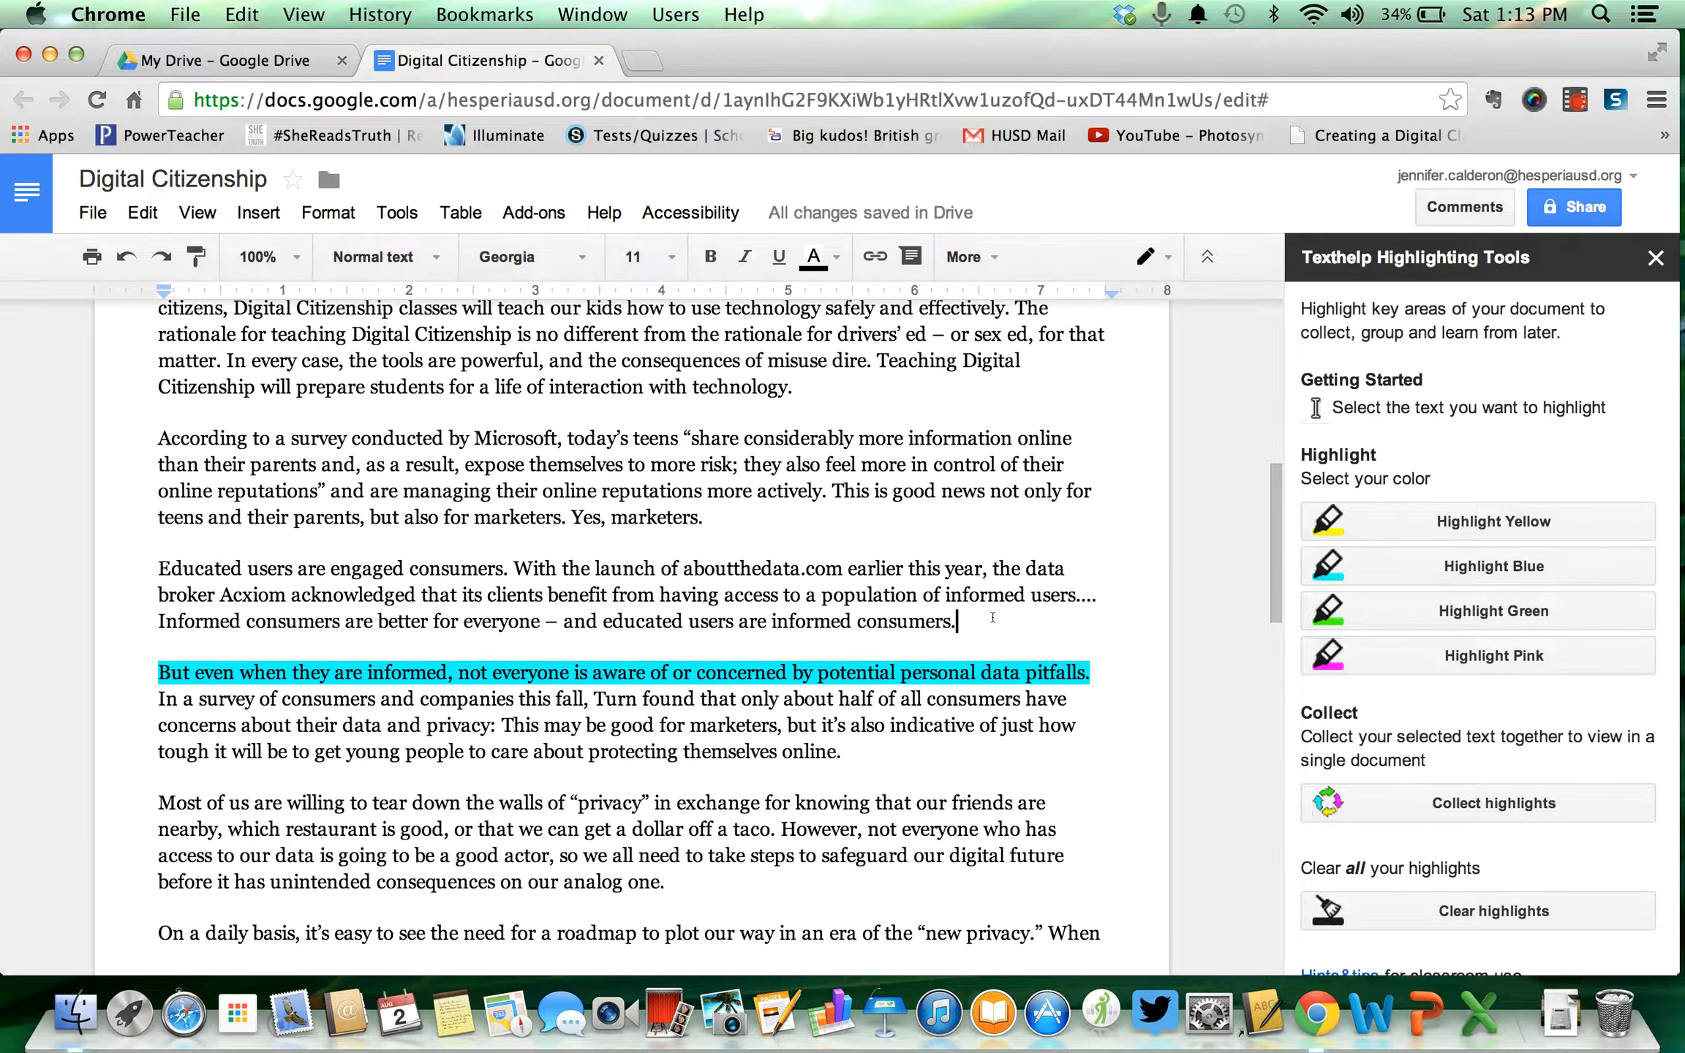
pyautogui.scroll(7, 992, 618)
pyautogui.scroll(-9, 992, 618)
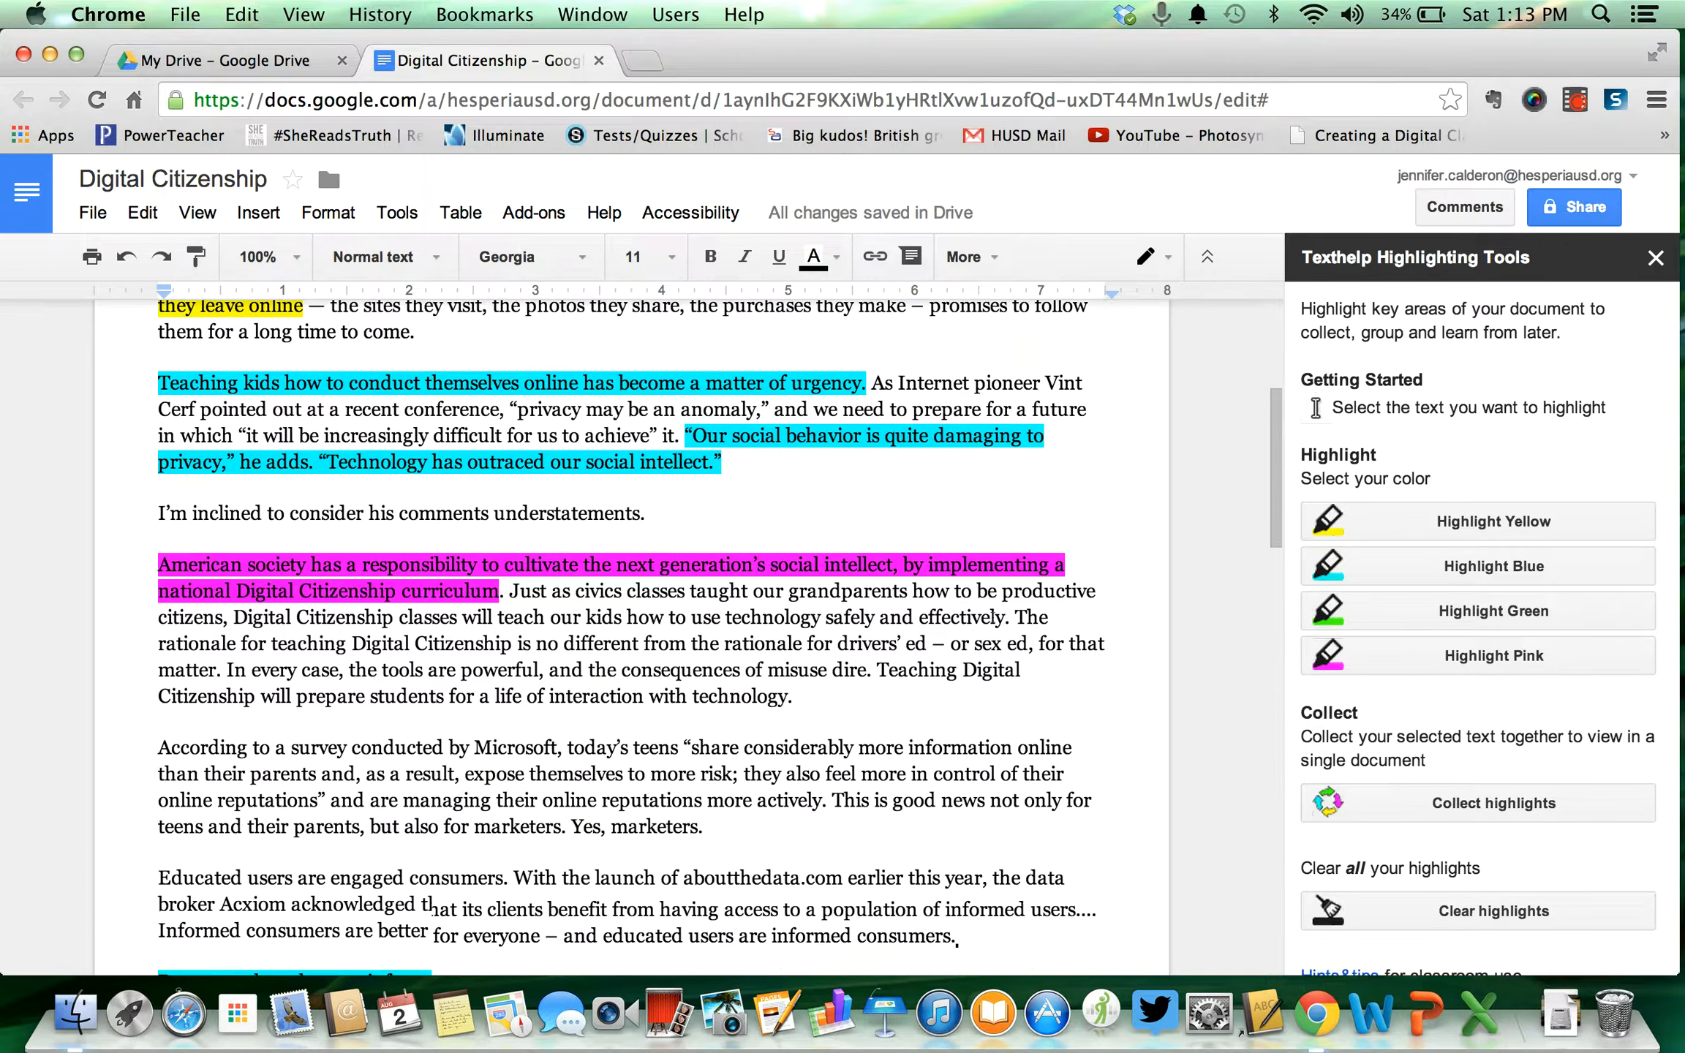
pyautogui.scroll(-4, 993, 617)
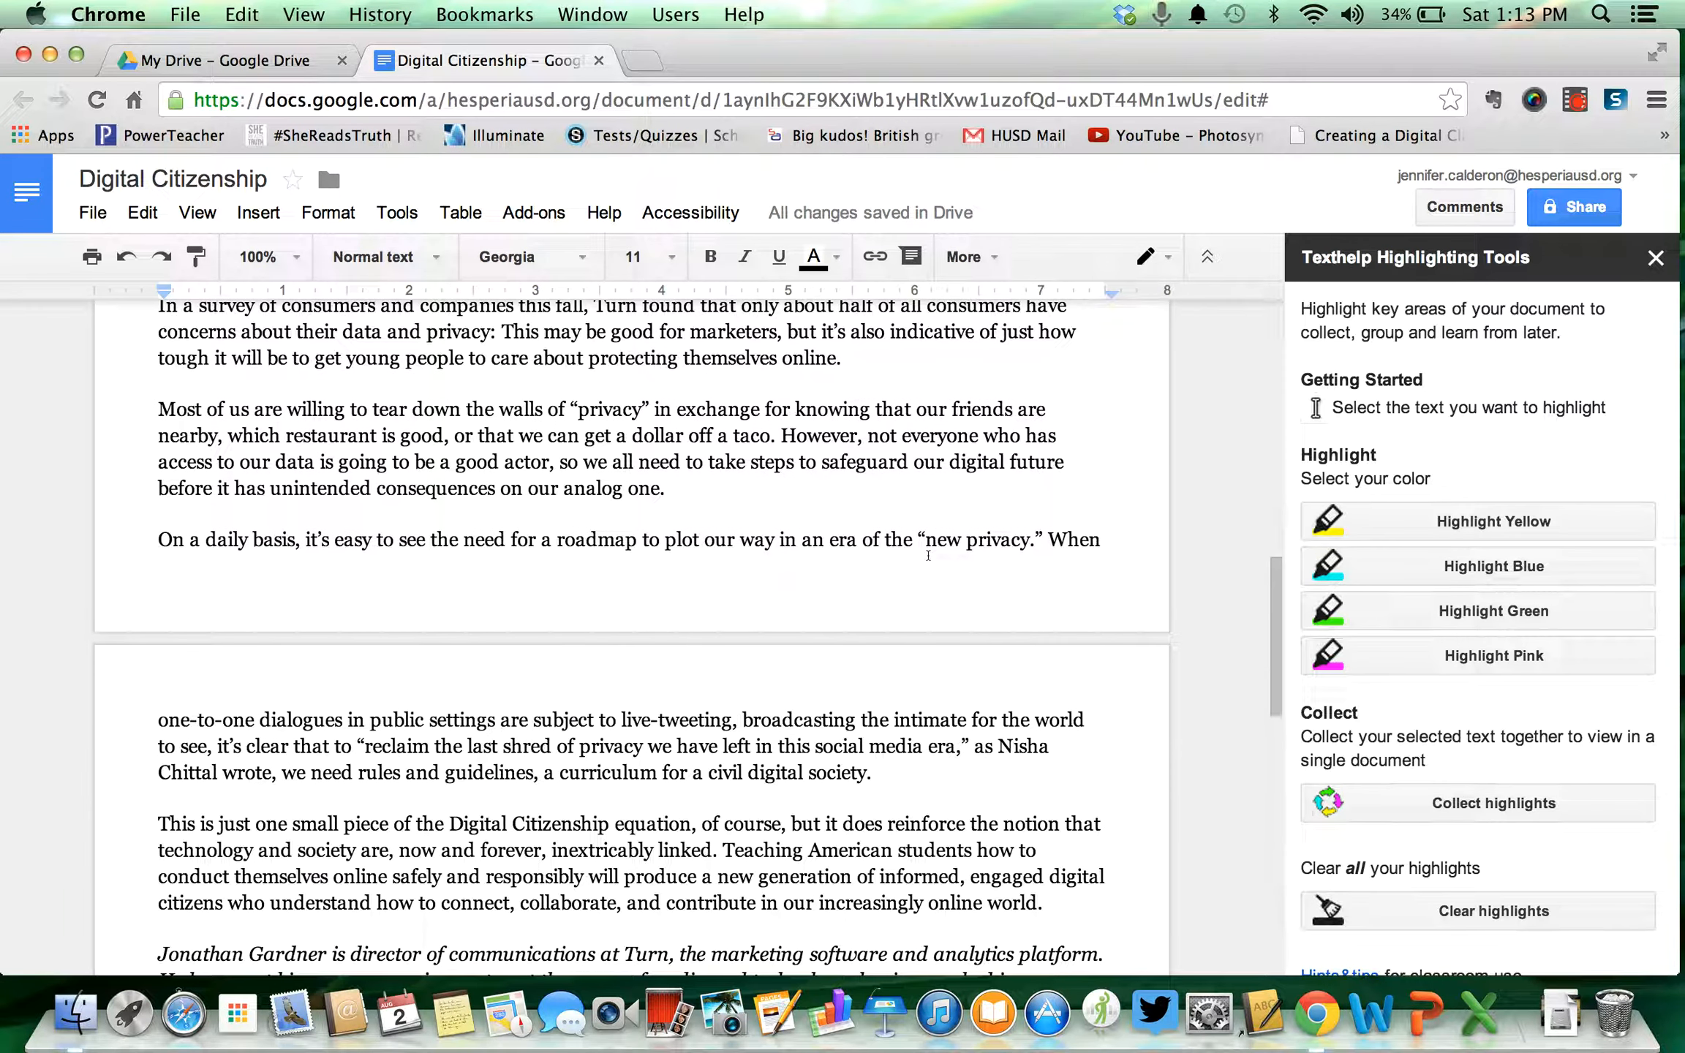
# Collect the article's highlights sorted by color and open the generated highlights document.
pyautogui.click(1398, 808)
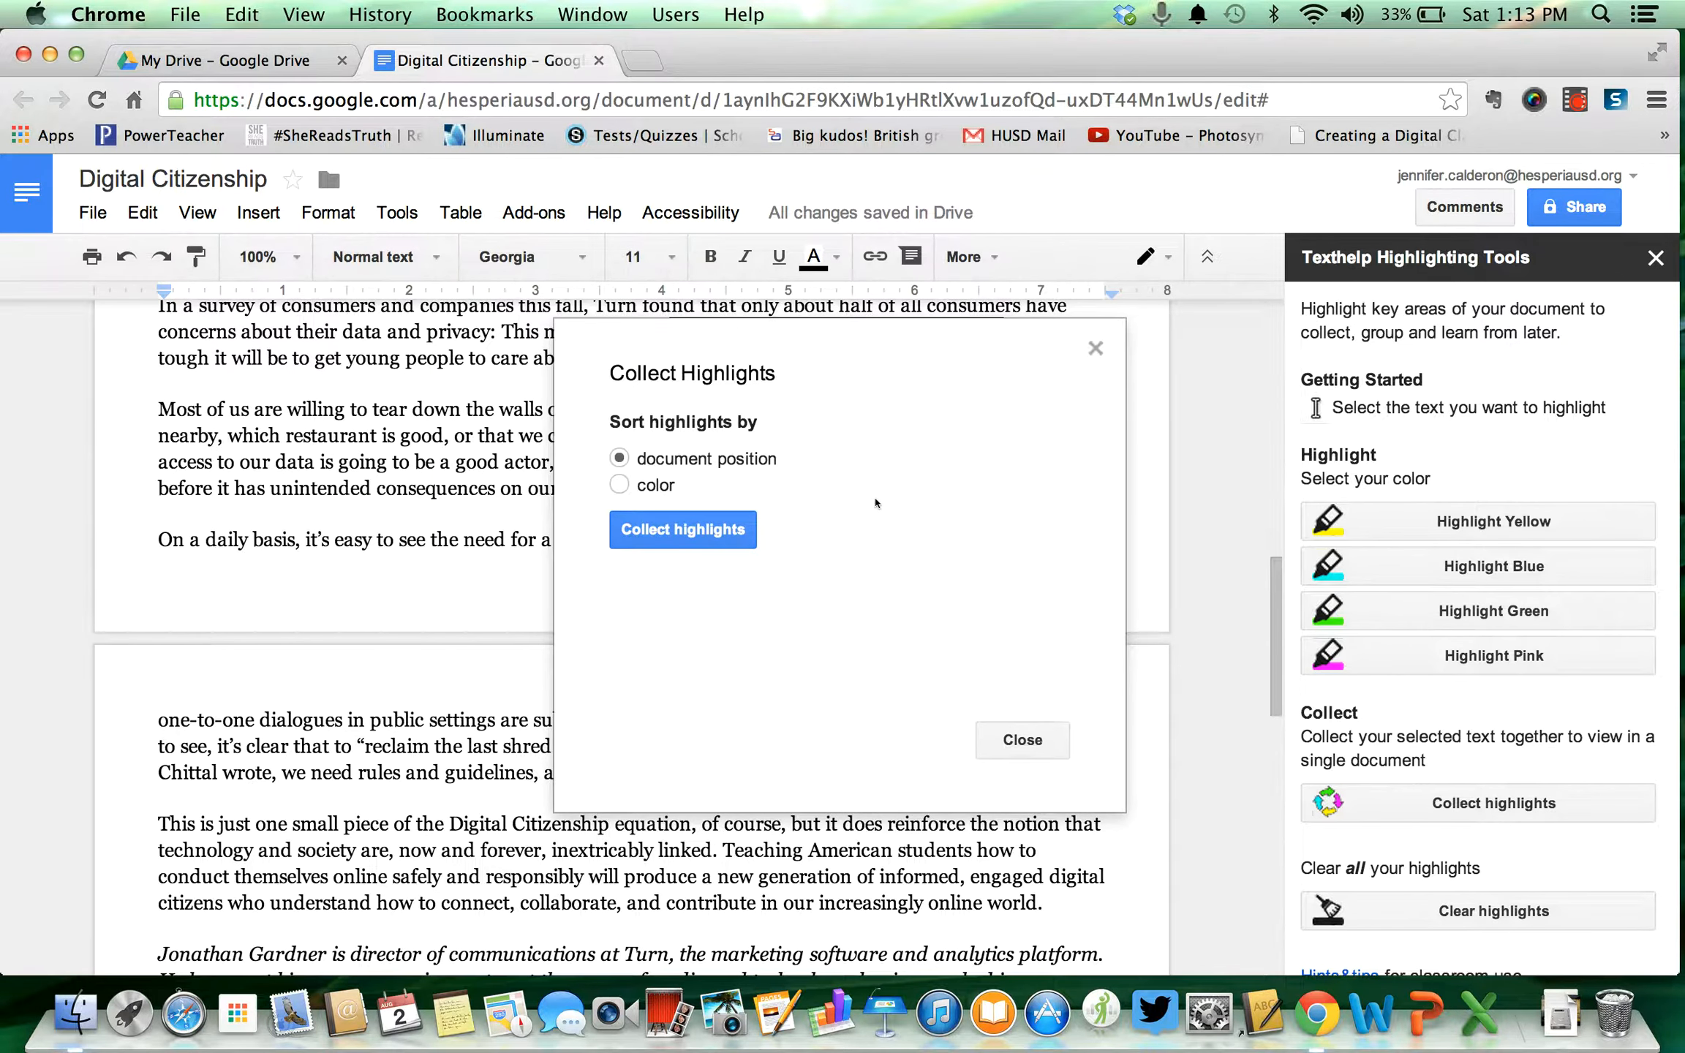
pyautogui.click(622, 485)
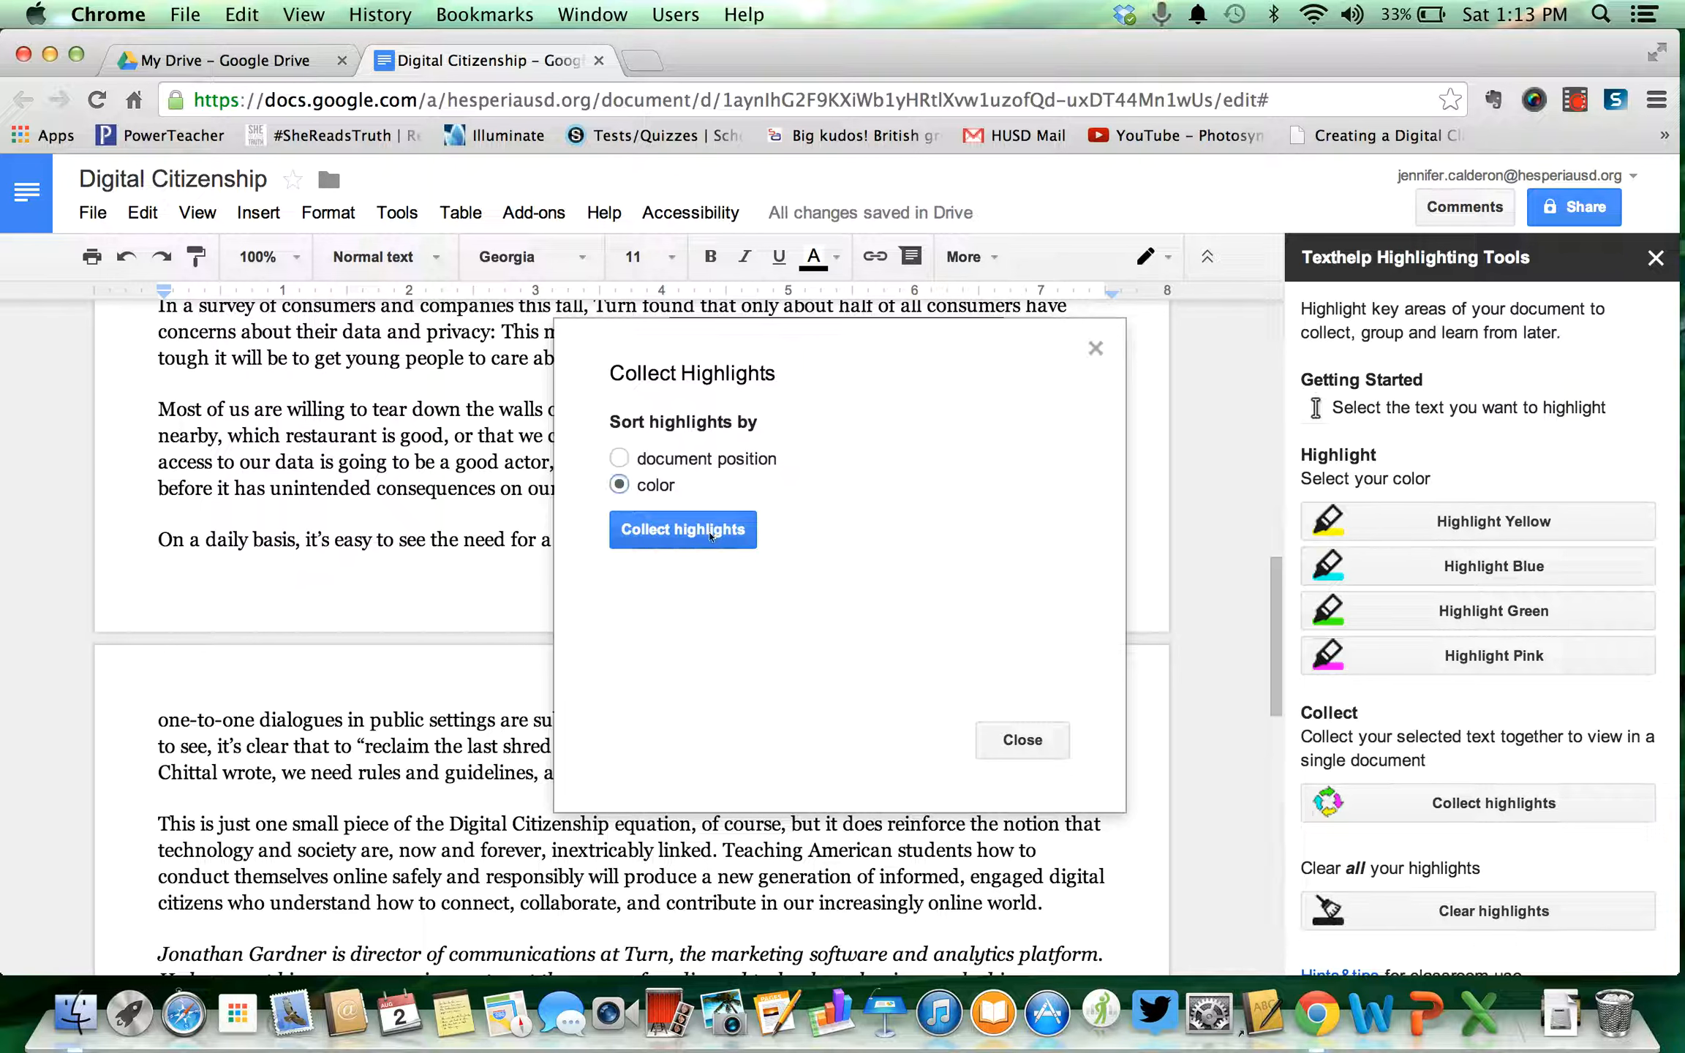
pyautogui.click(710, 537)
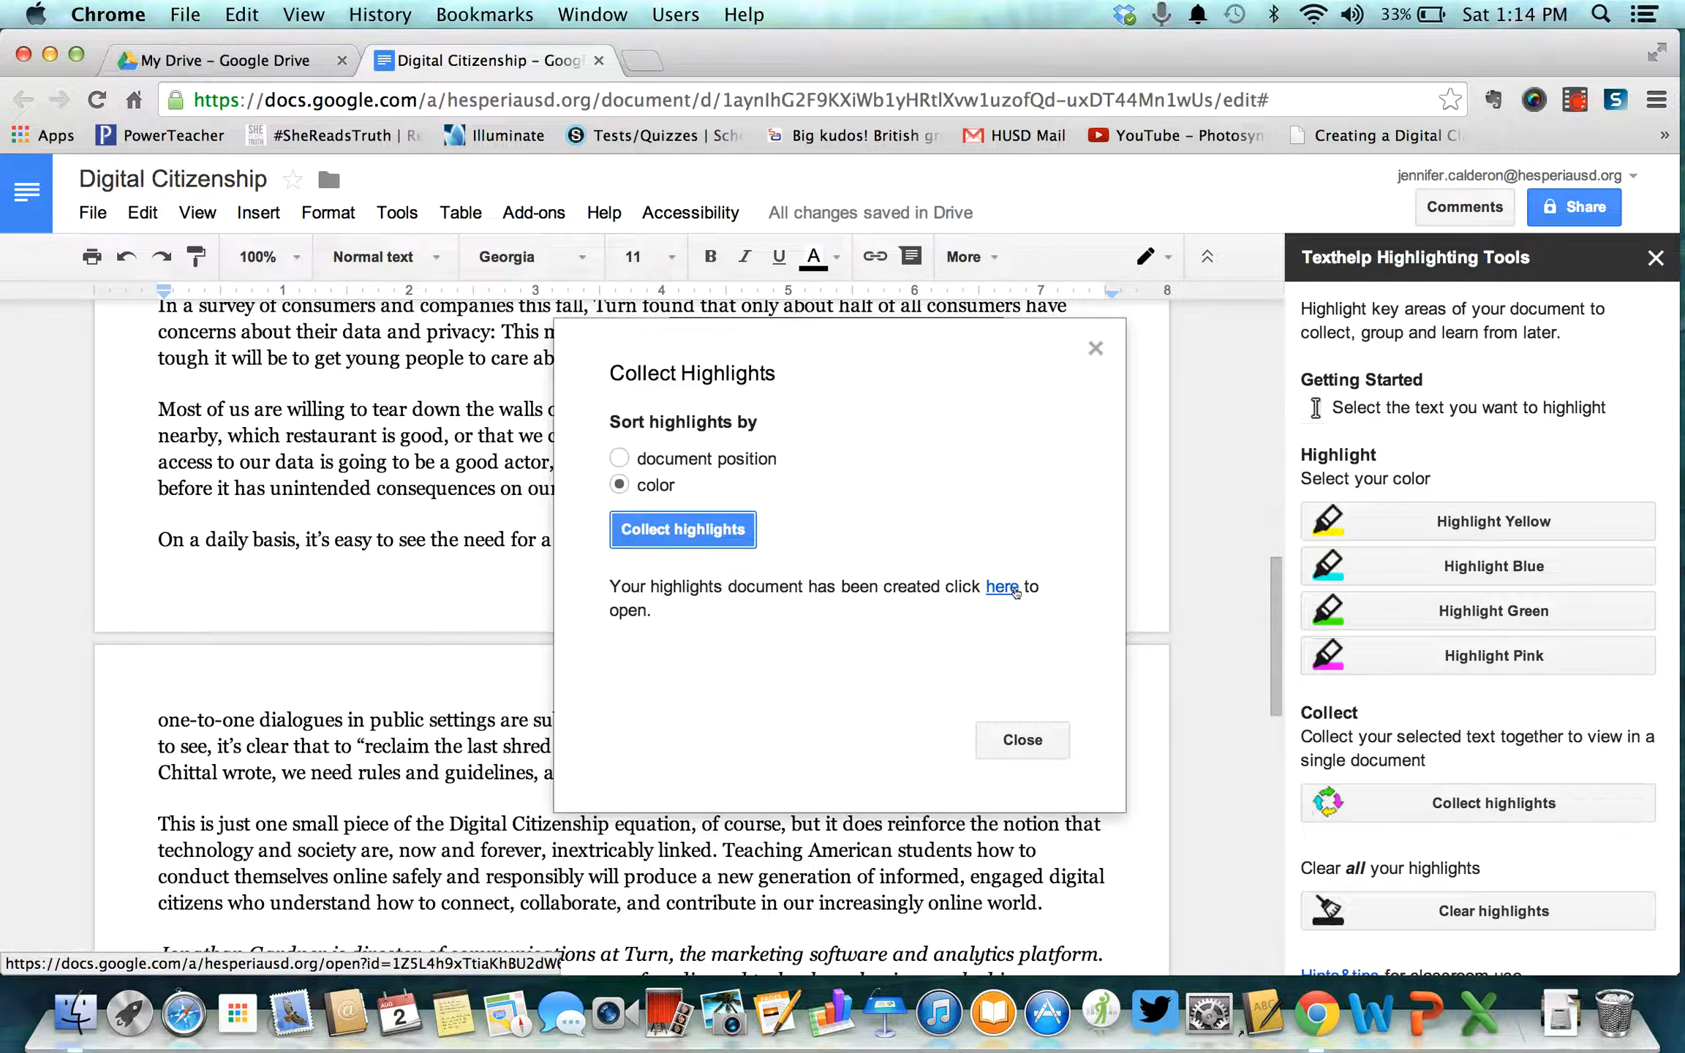
pyautogui.click(1007, 590)
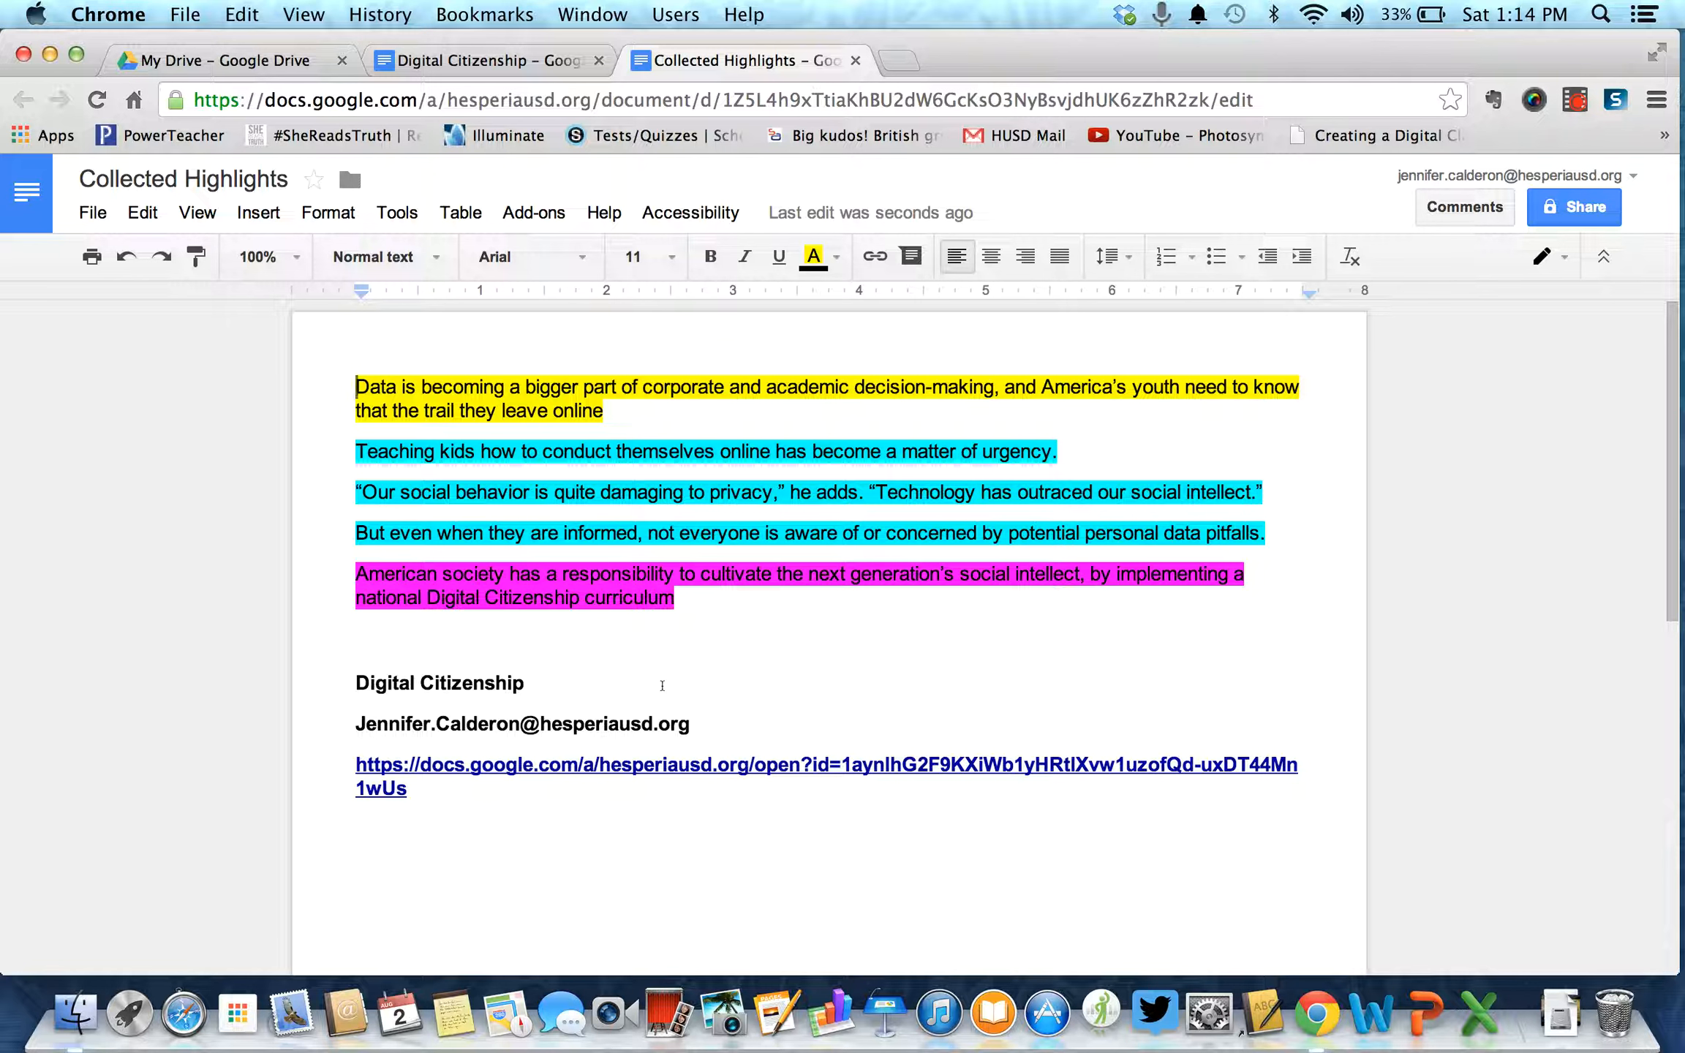
# Insert a new line below the yellow passage ending in "the trail they leave online".
pyautogui.click(632, 412)
pyautogui.press('Return')
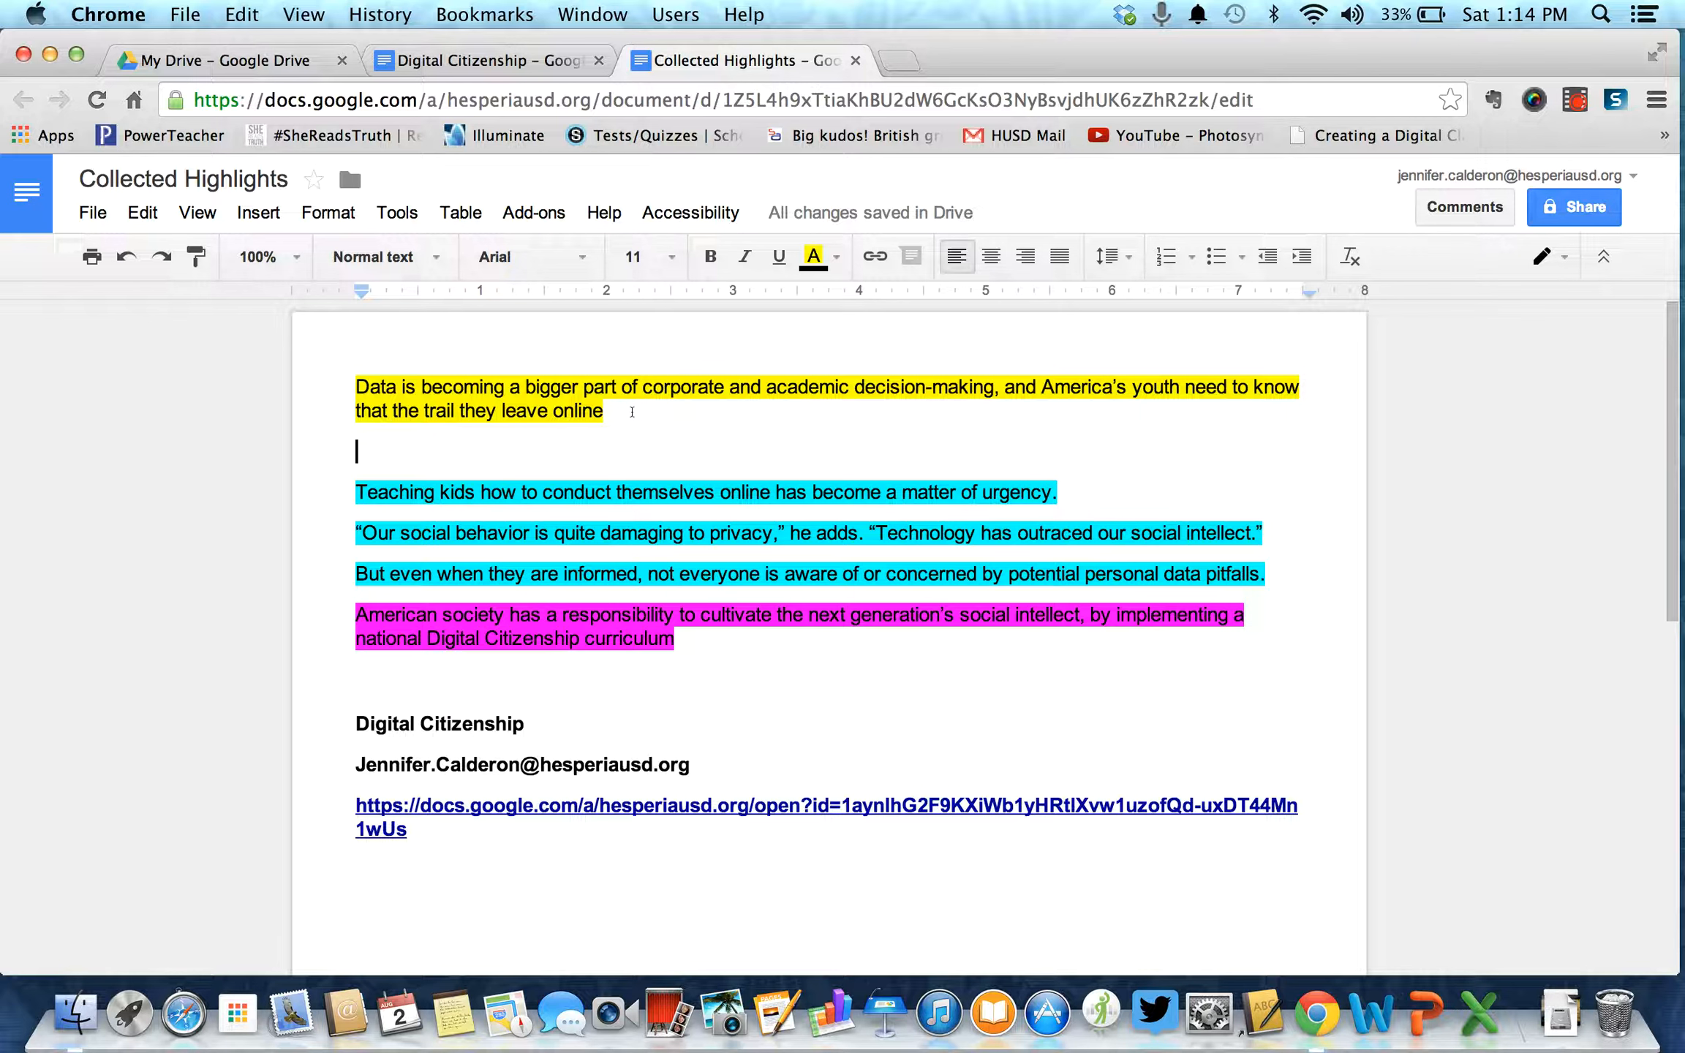
pyautogui.write('Reflec')
pyautogui.press('BackSpace')
pyautogui.press('BackSpace')
pyautogui.press('BackSpace')
pyautogui.press('BackSpace')
pyautogui.press('BackSpace')
pyautogui.press('BackSpace')
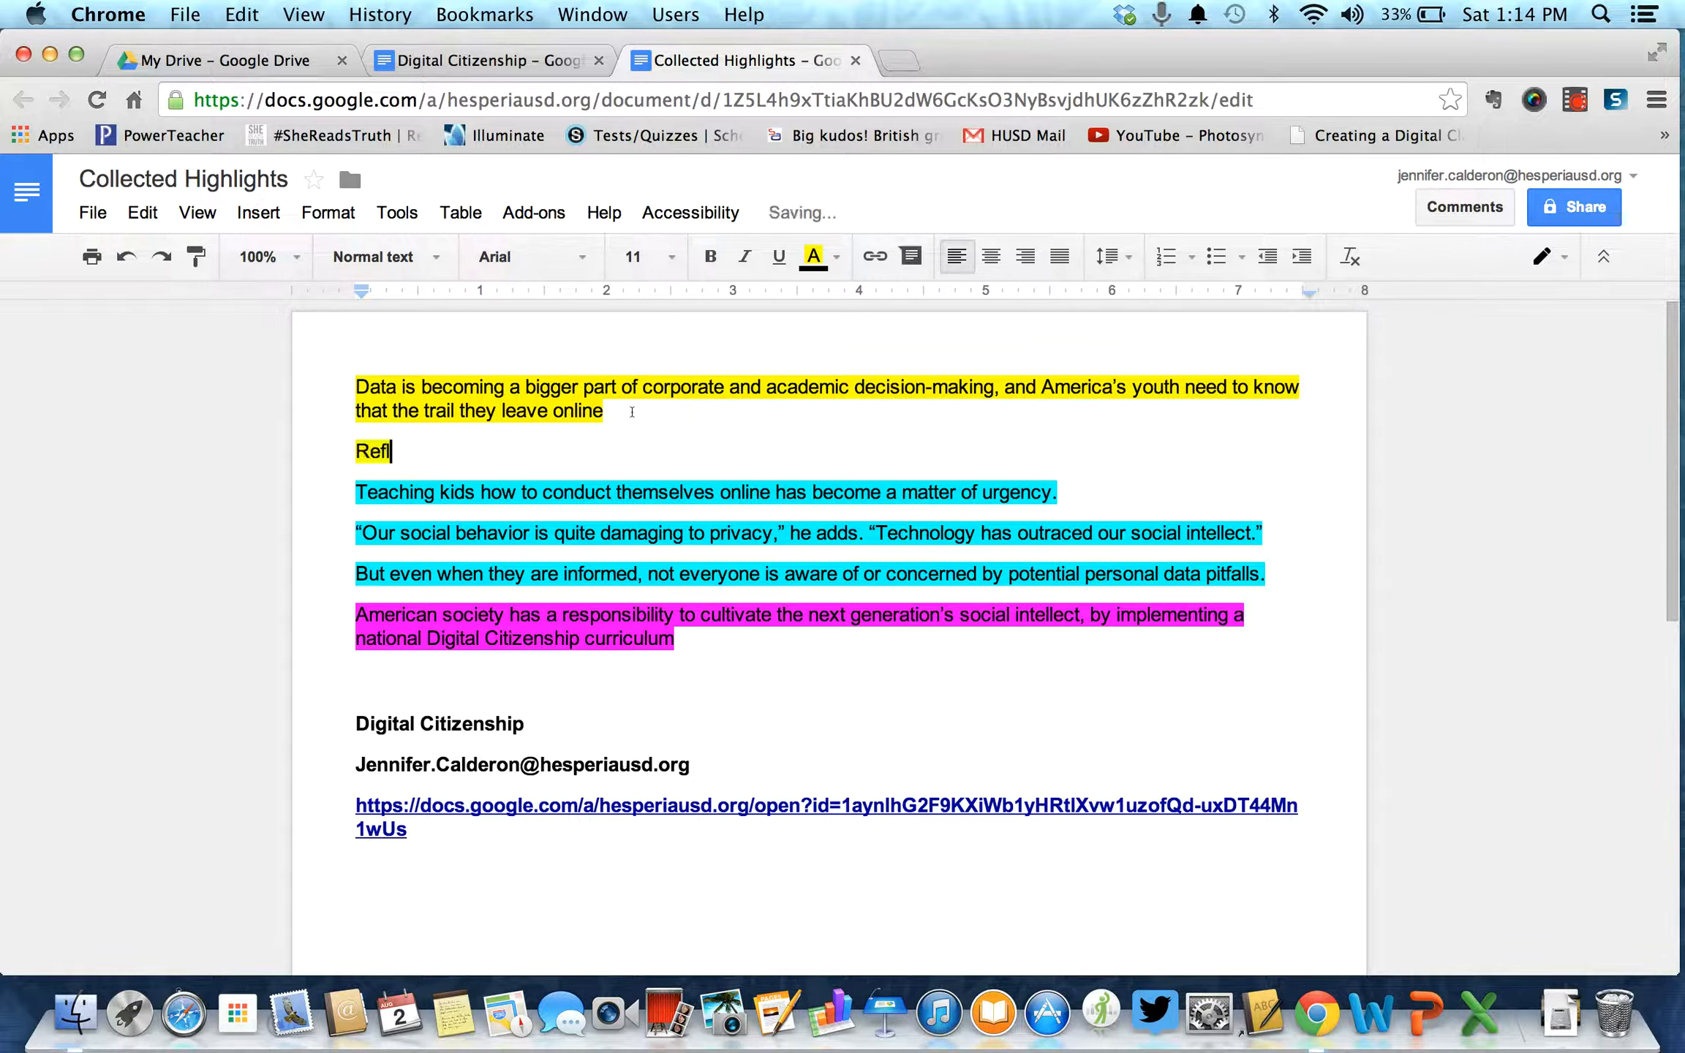
# Set the new line's highlight color to None and enter "Reflect upon this further:" followed by an empty line.
pyautogui.click(836, 257)
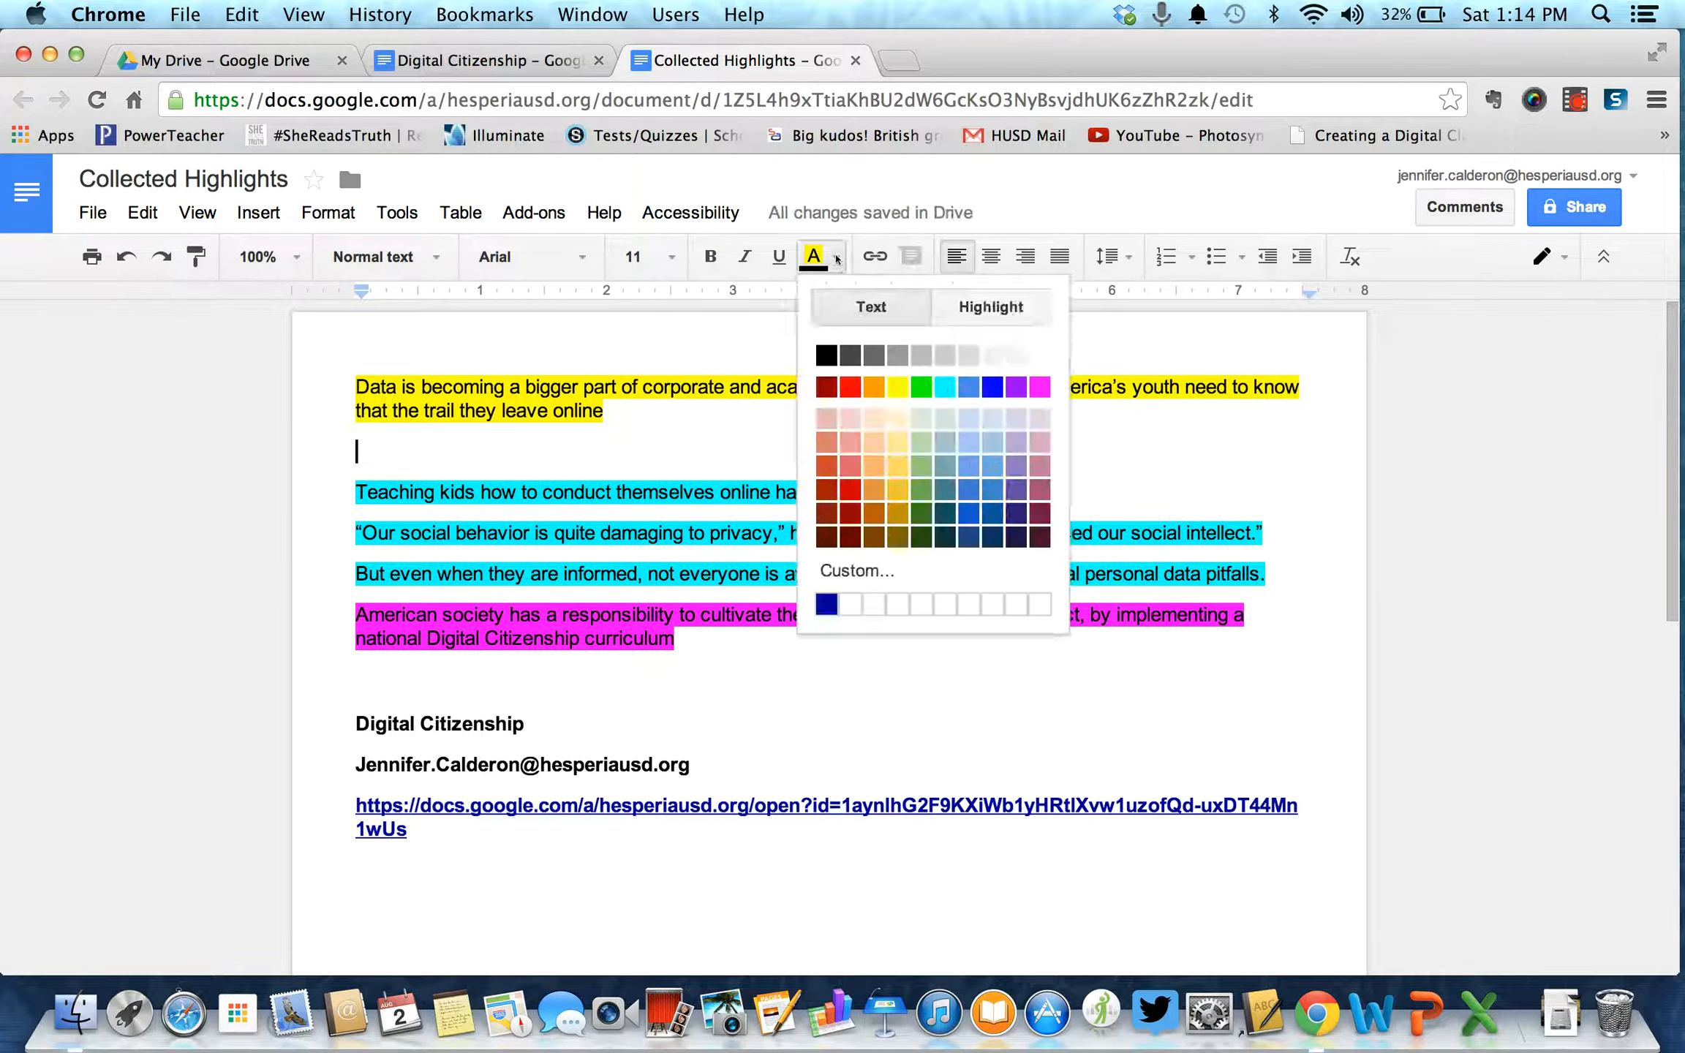
pyautogui.click(1015, 320)
pyautogui.click(966, 349)
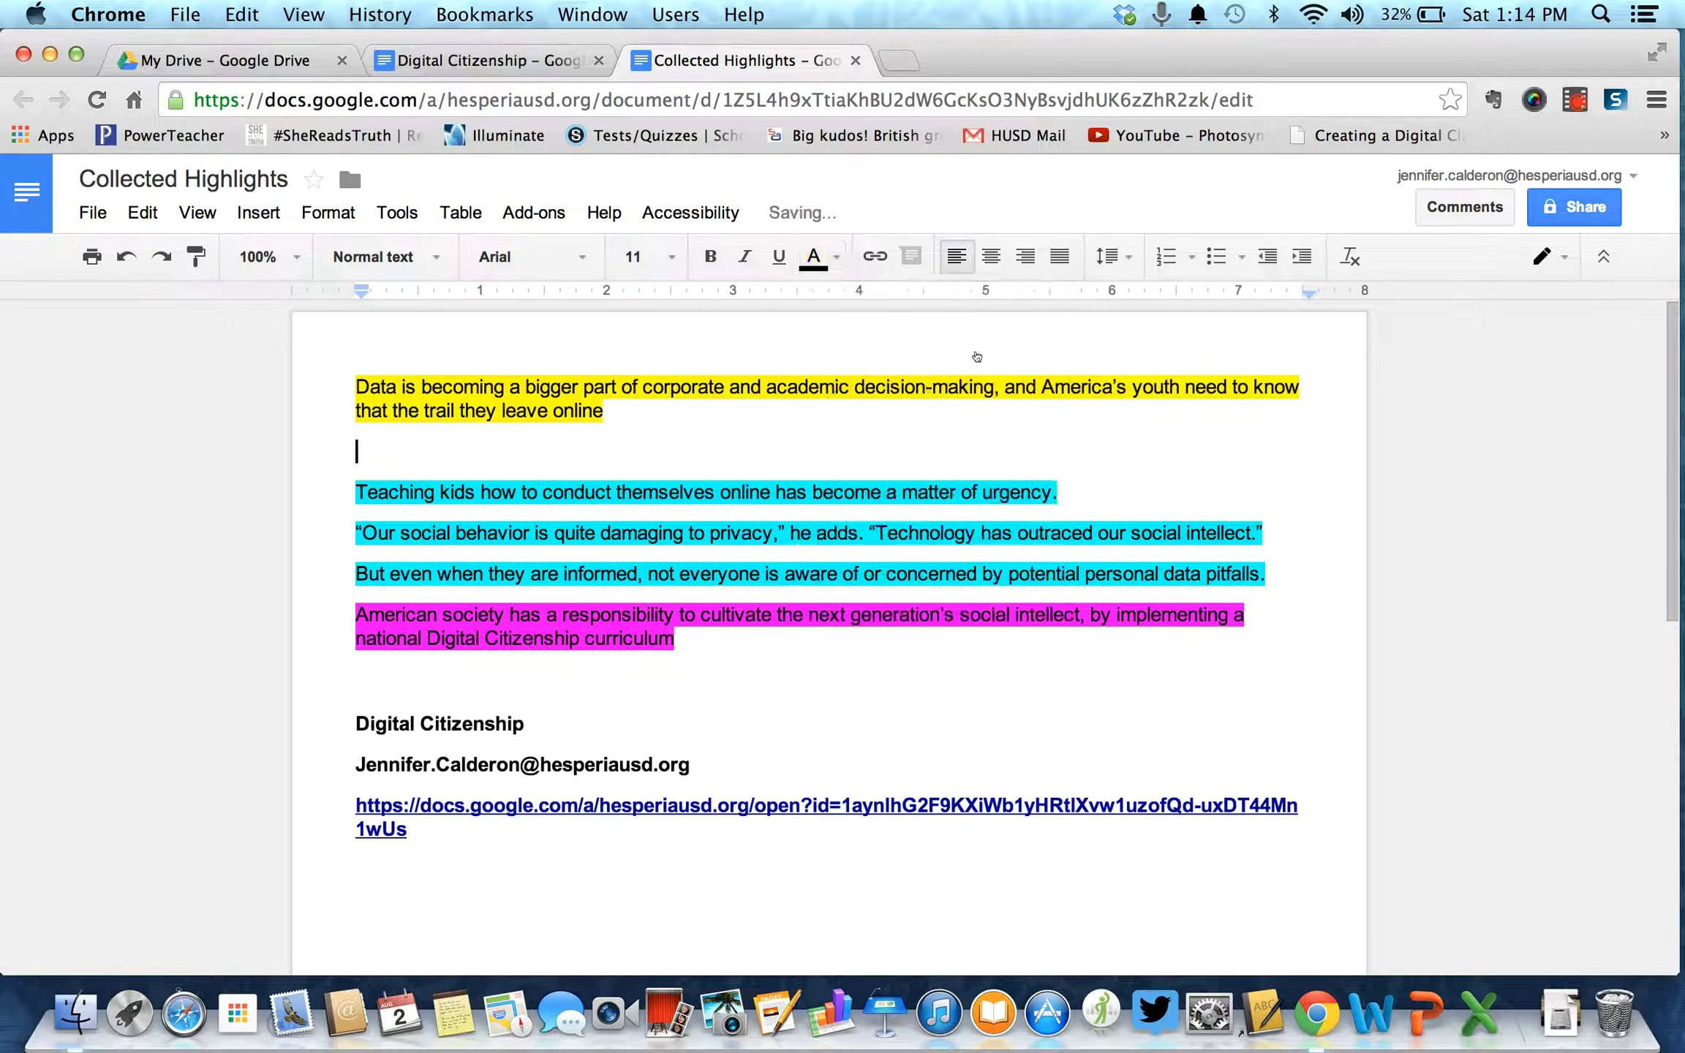
pyautogui.write('Reflect upon ')
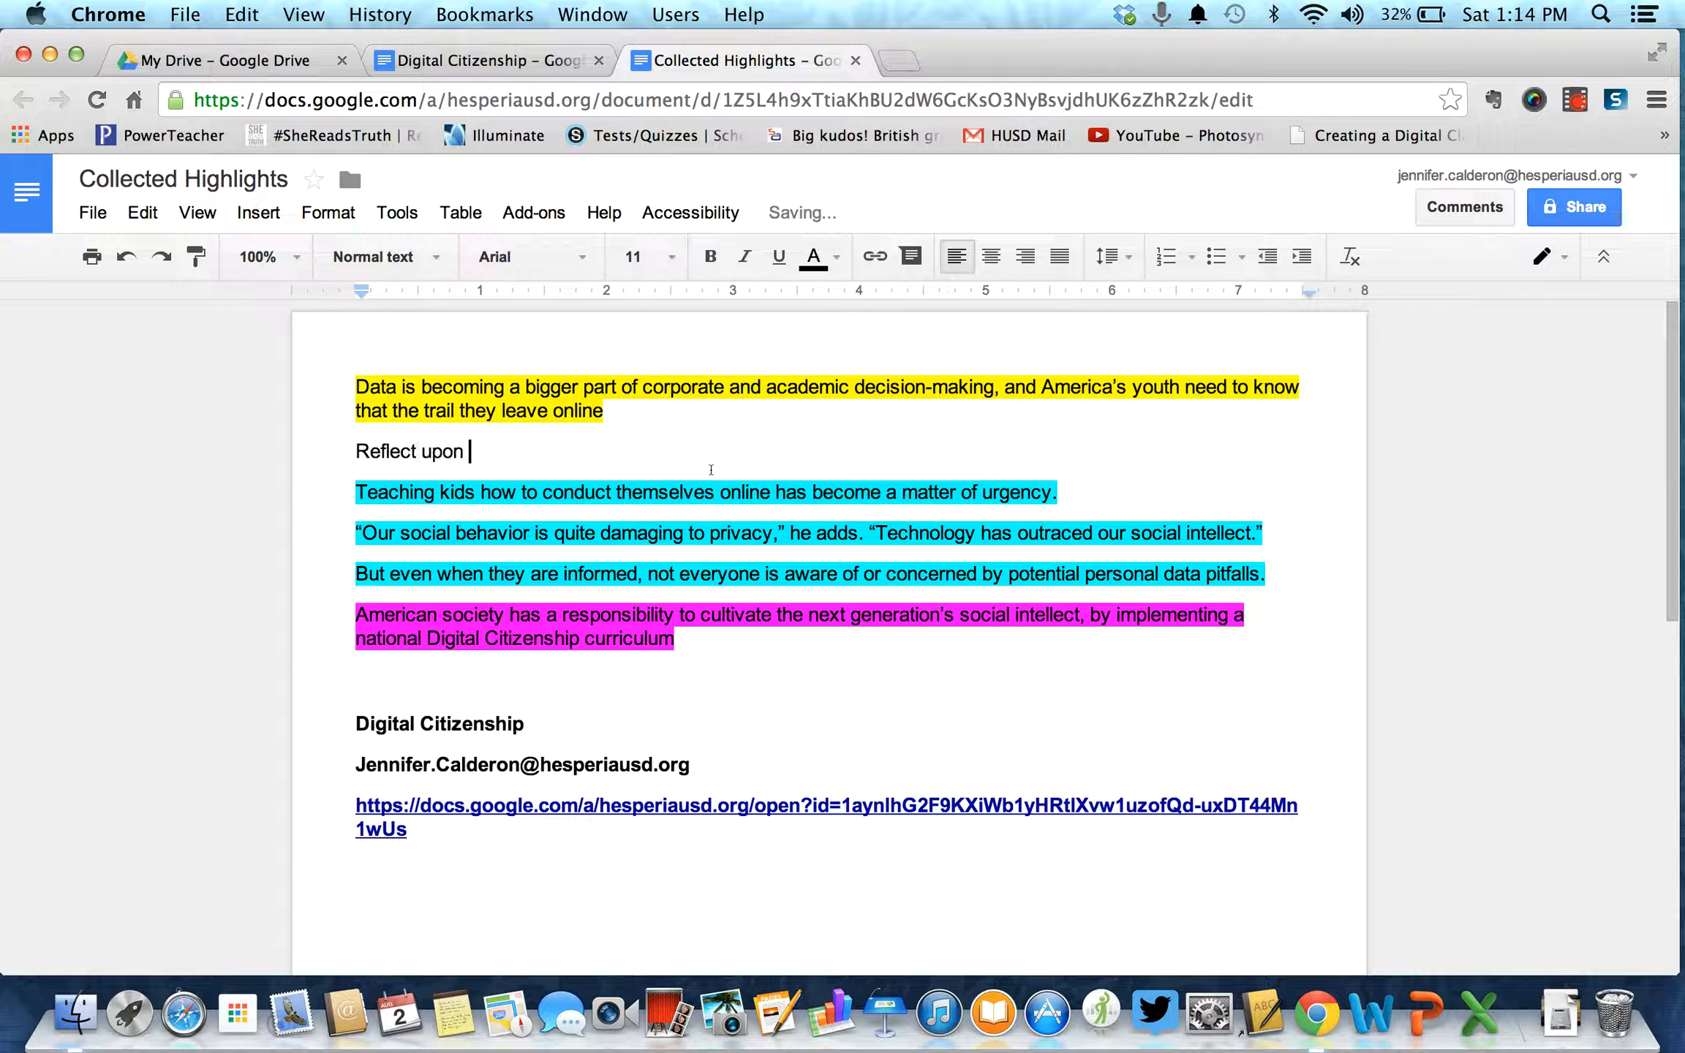
pyautogui.write('this further:')
pyautogui.press('Return')
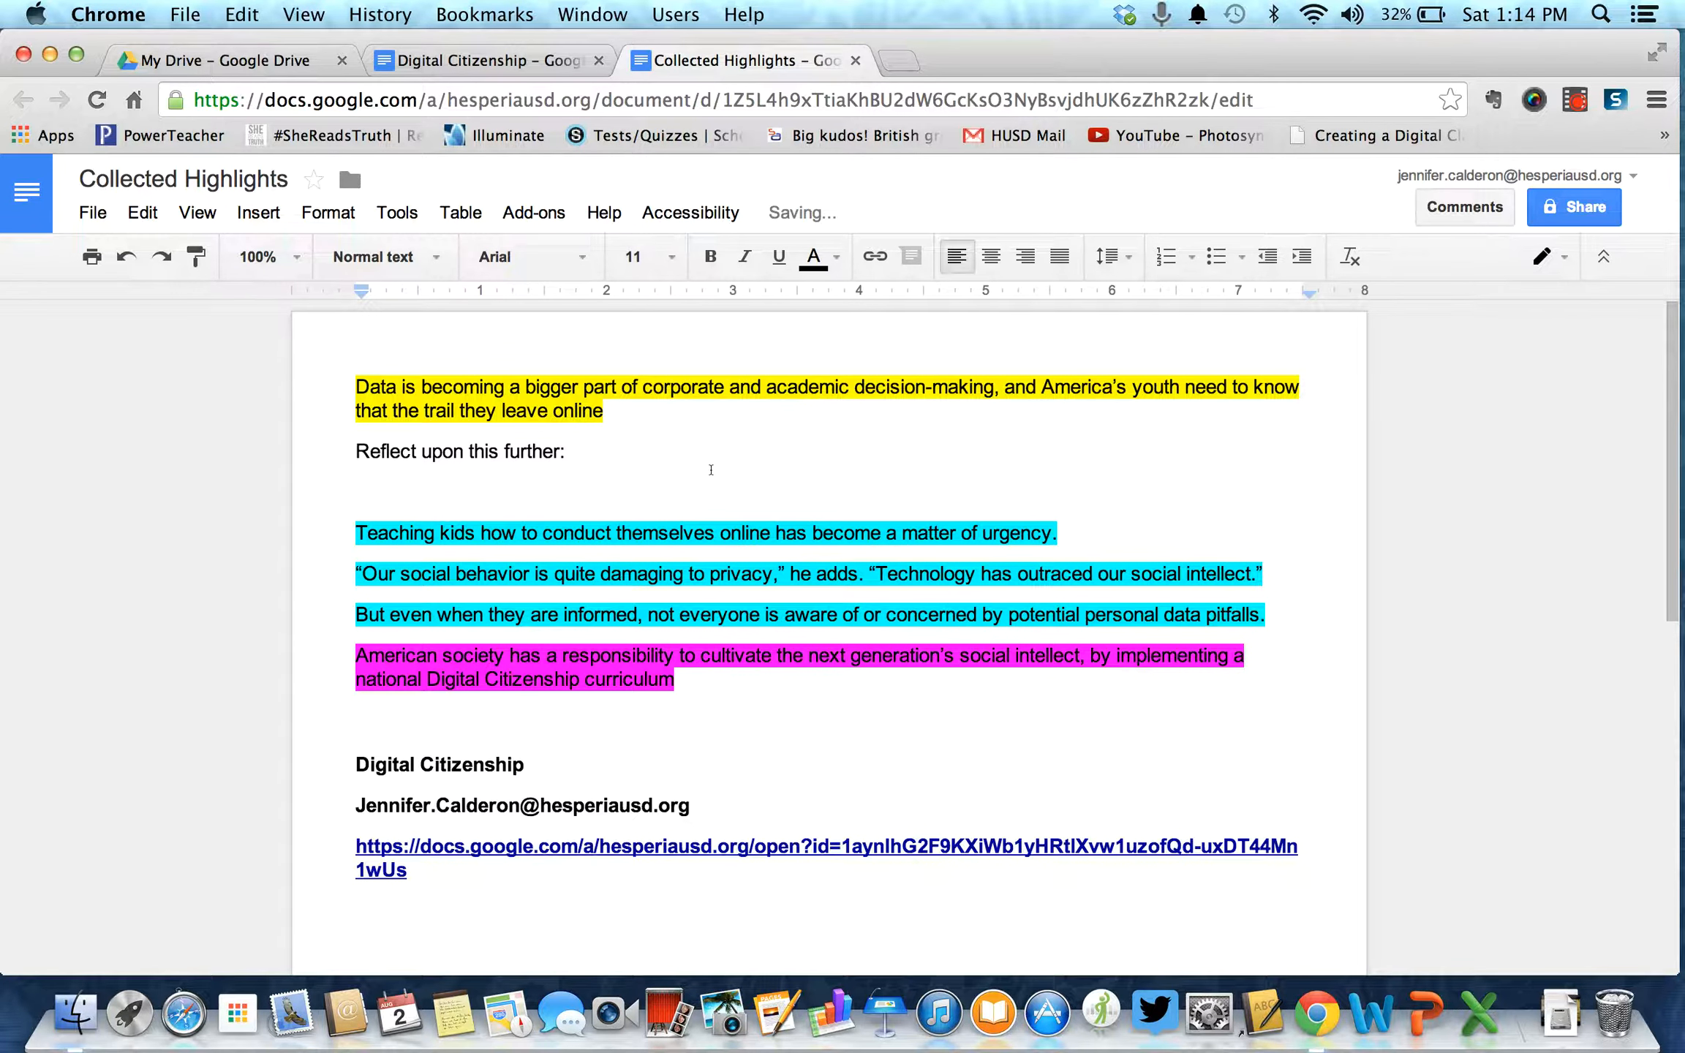
# Add an unhighlighted line "Reflect upon this further:" and an empty line below the last blue sentence.
pyautogui.click(1277, 631)
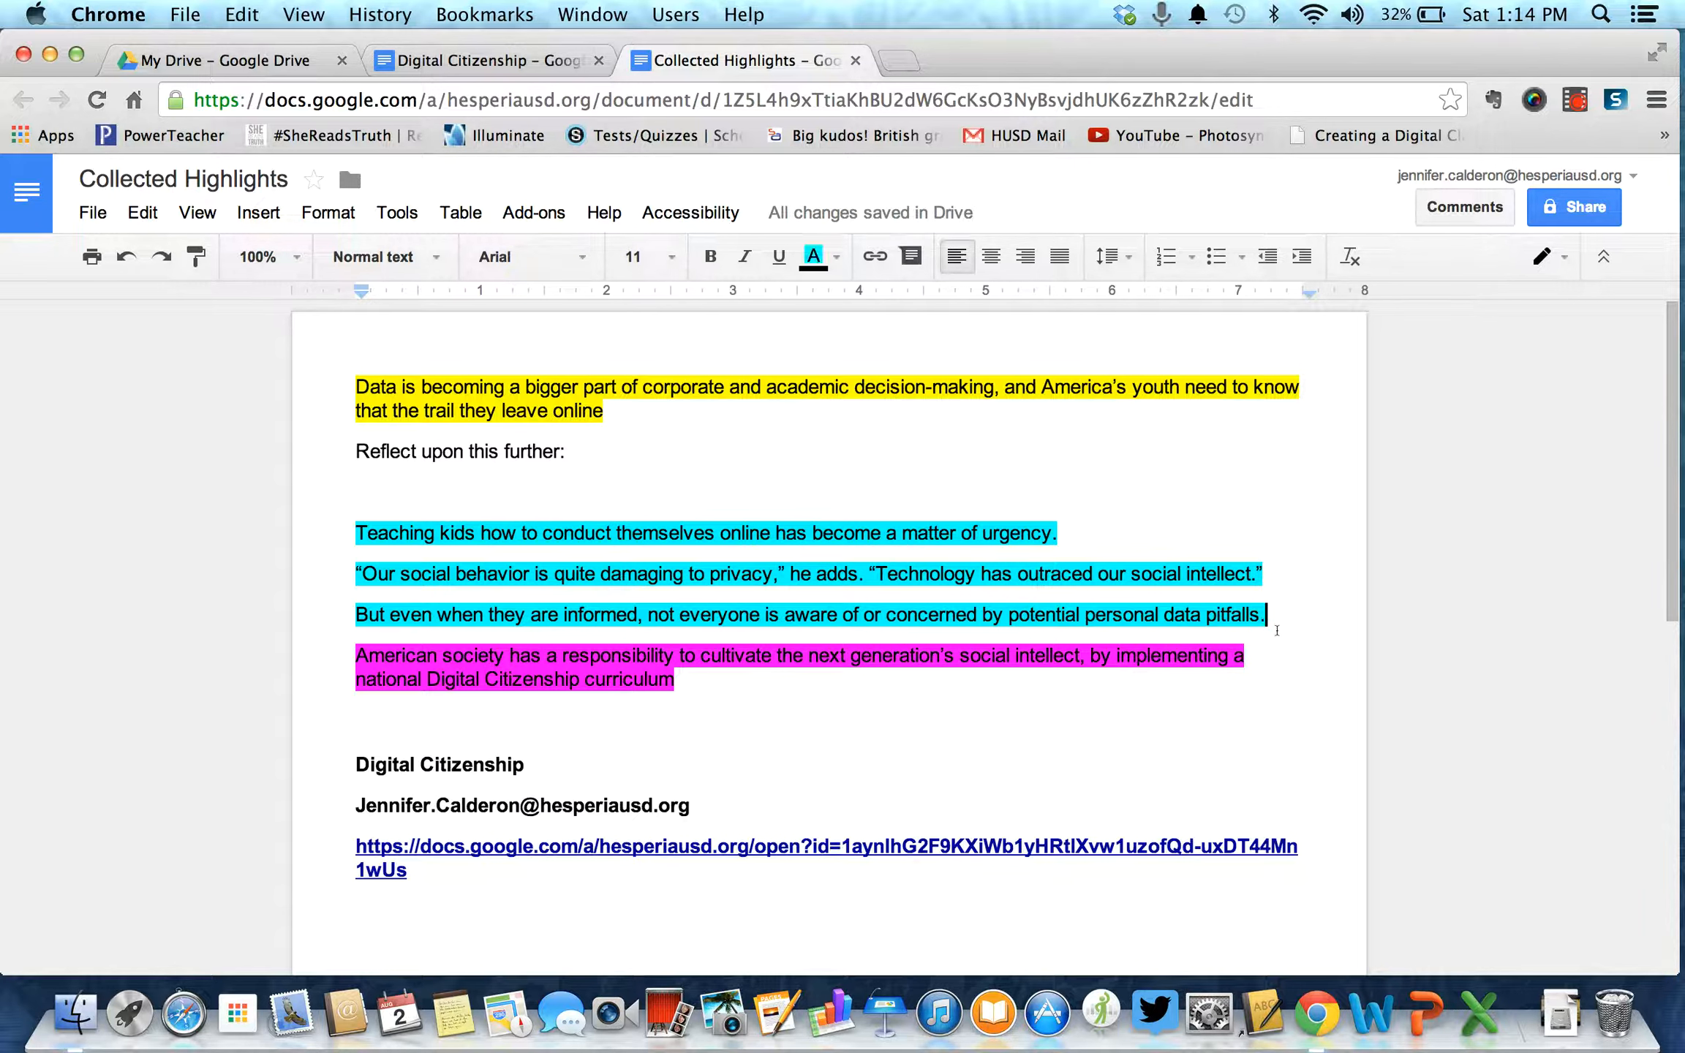
pyautogui.press('Return')
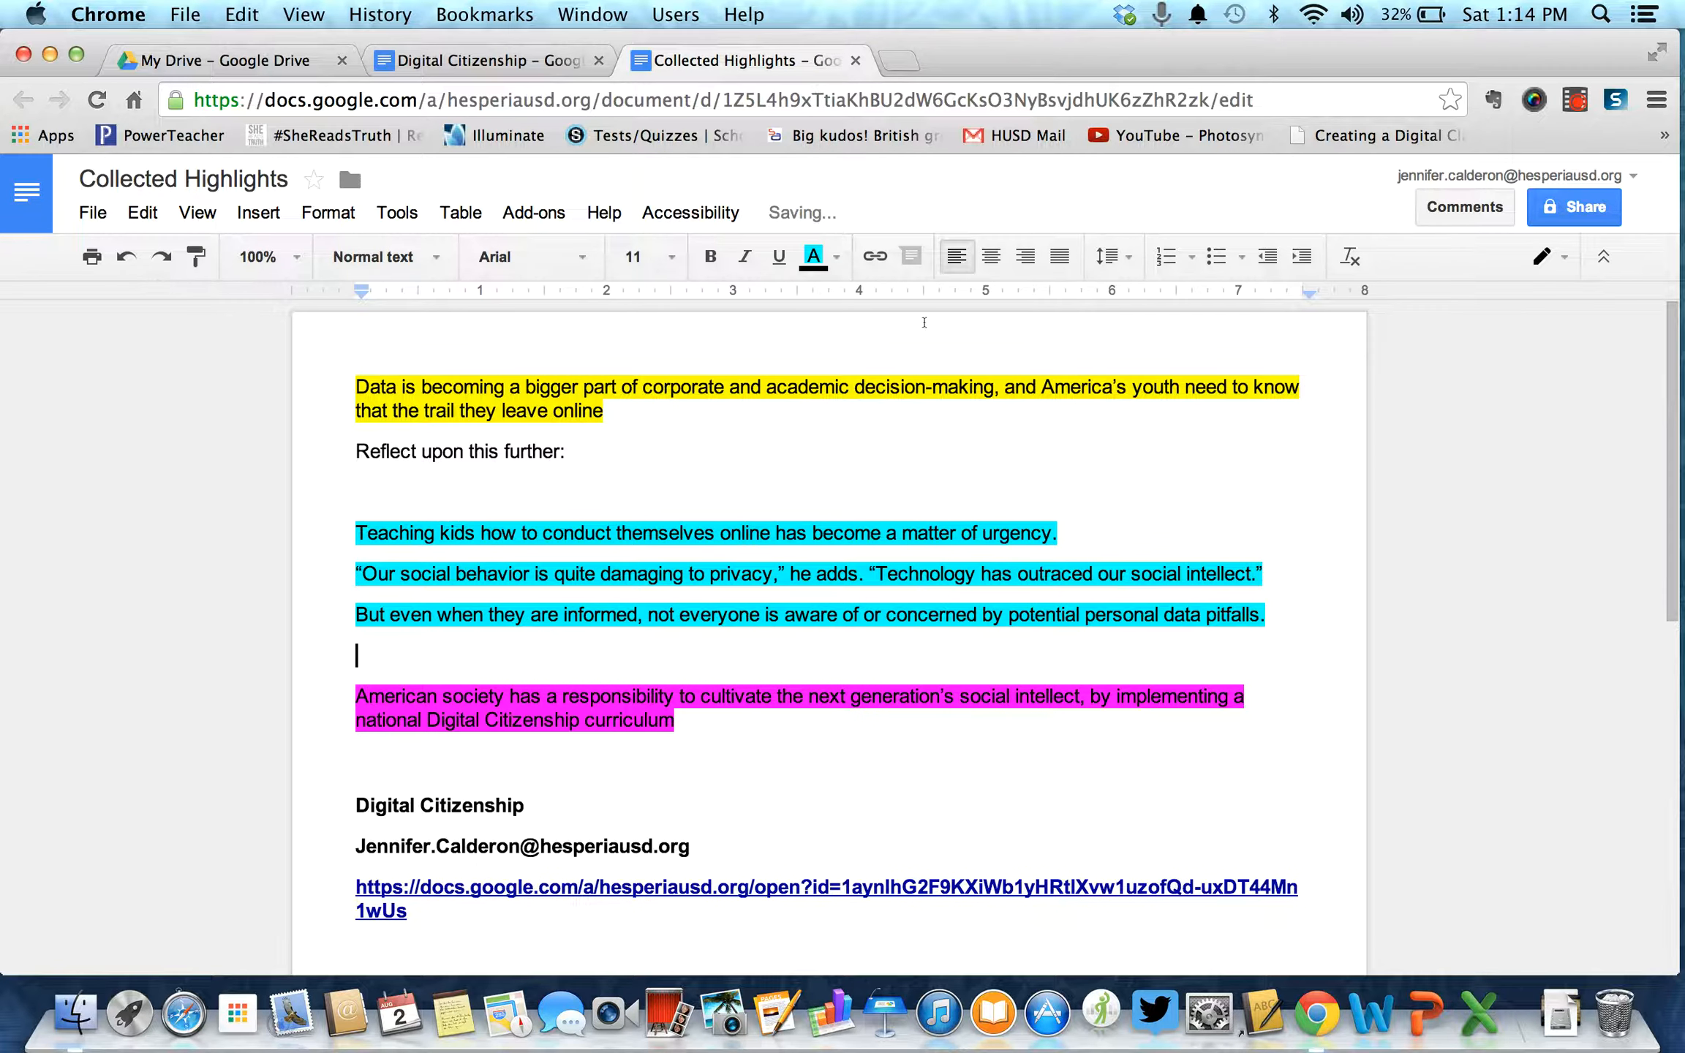
pyautogui.click(836, 257)
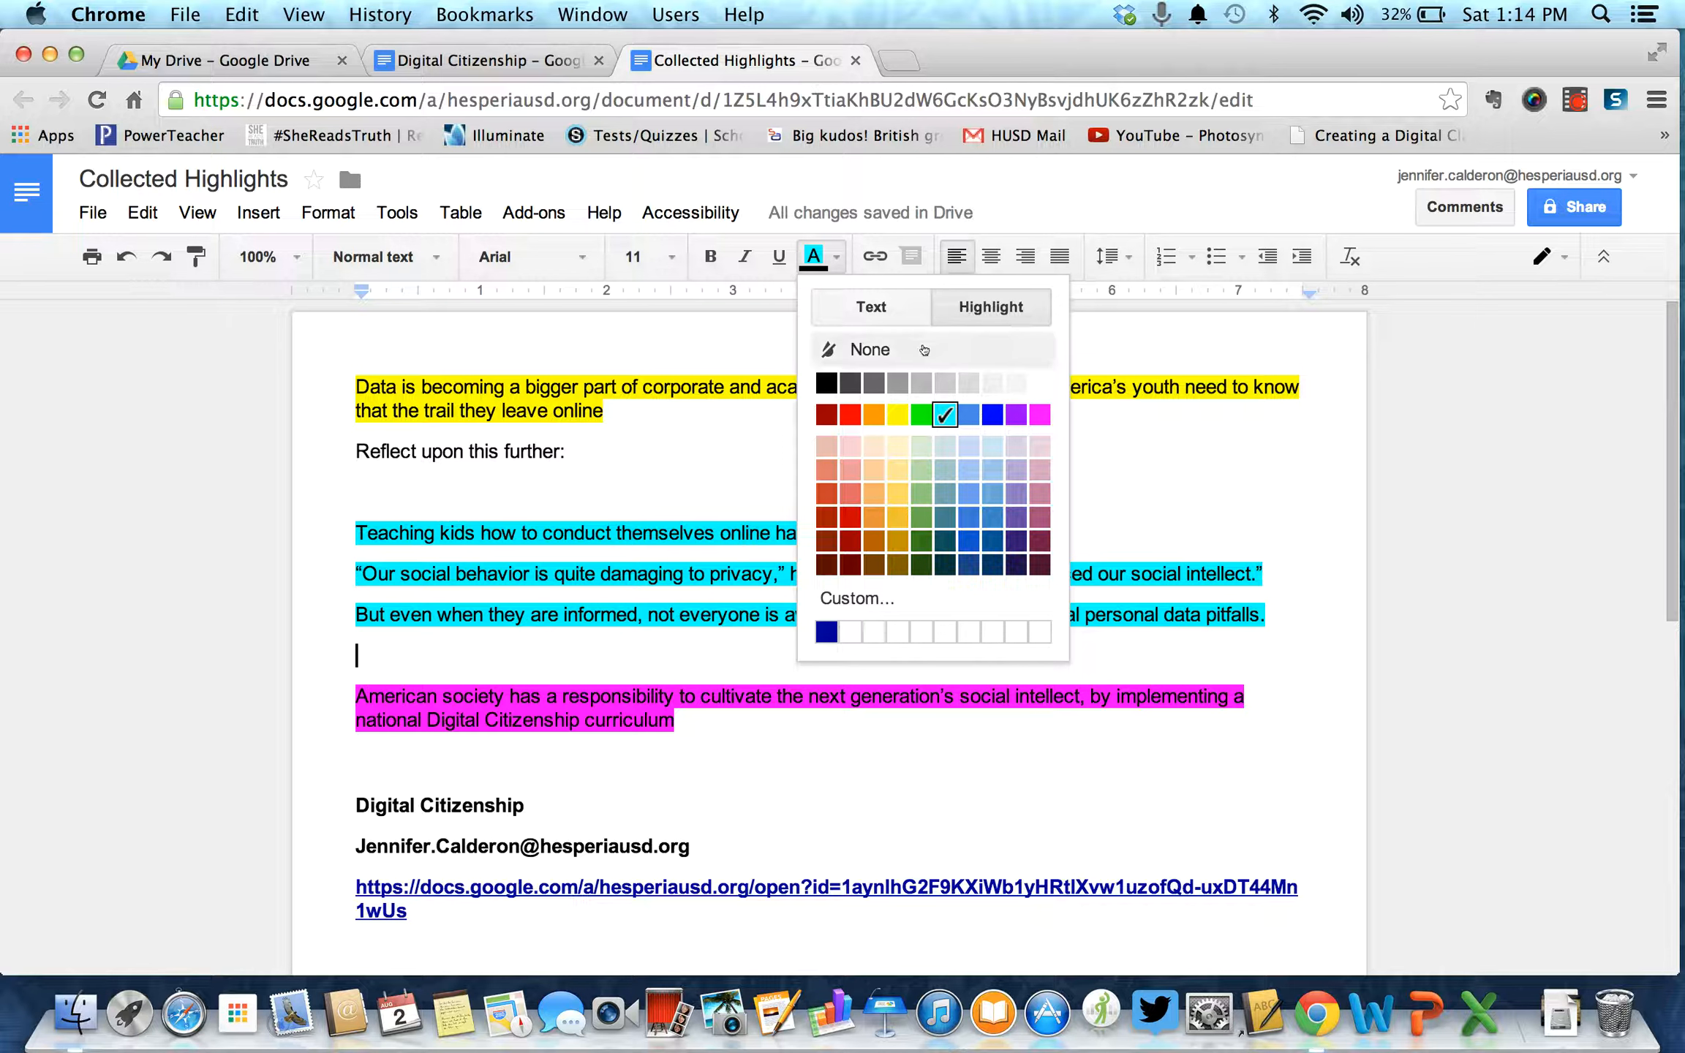
pyautogui.click(923, 349)
pyautogui.write('Refle')
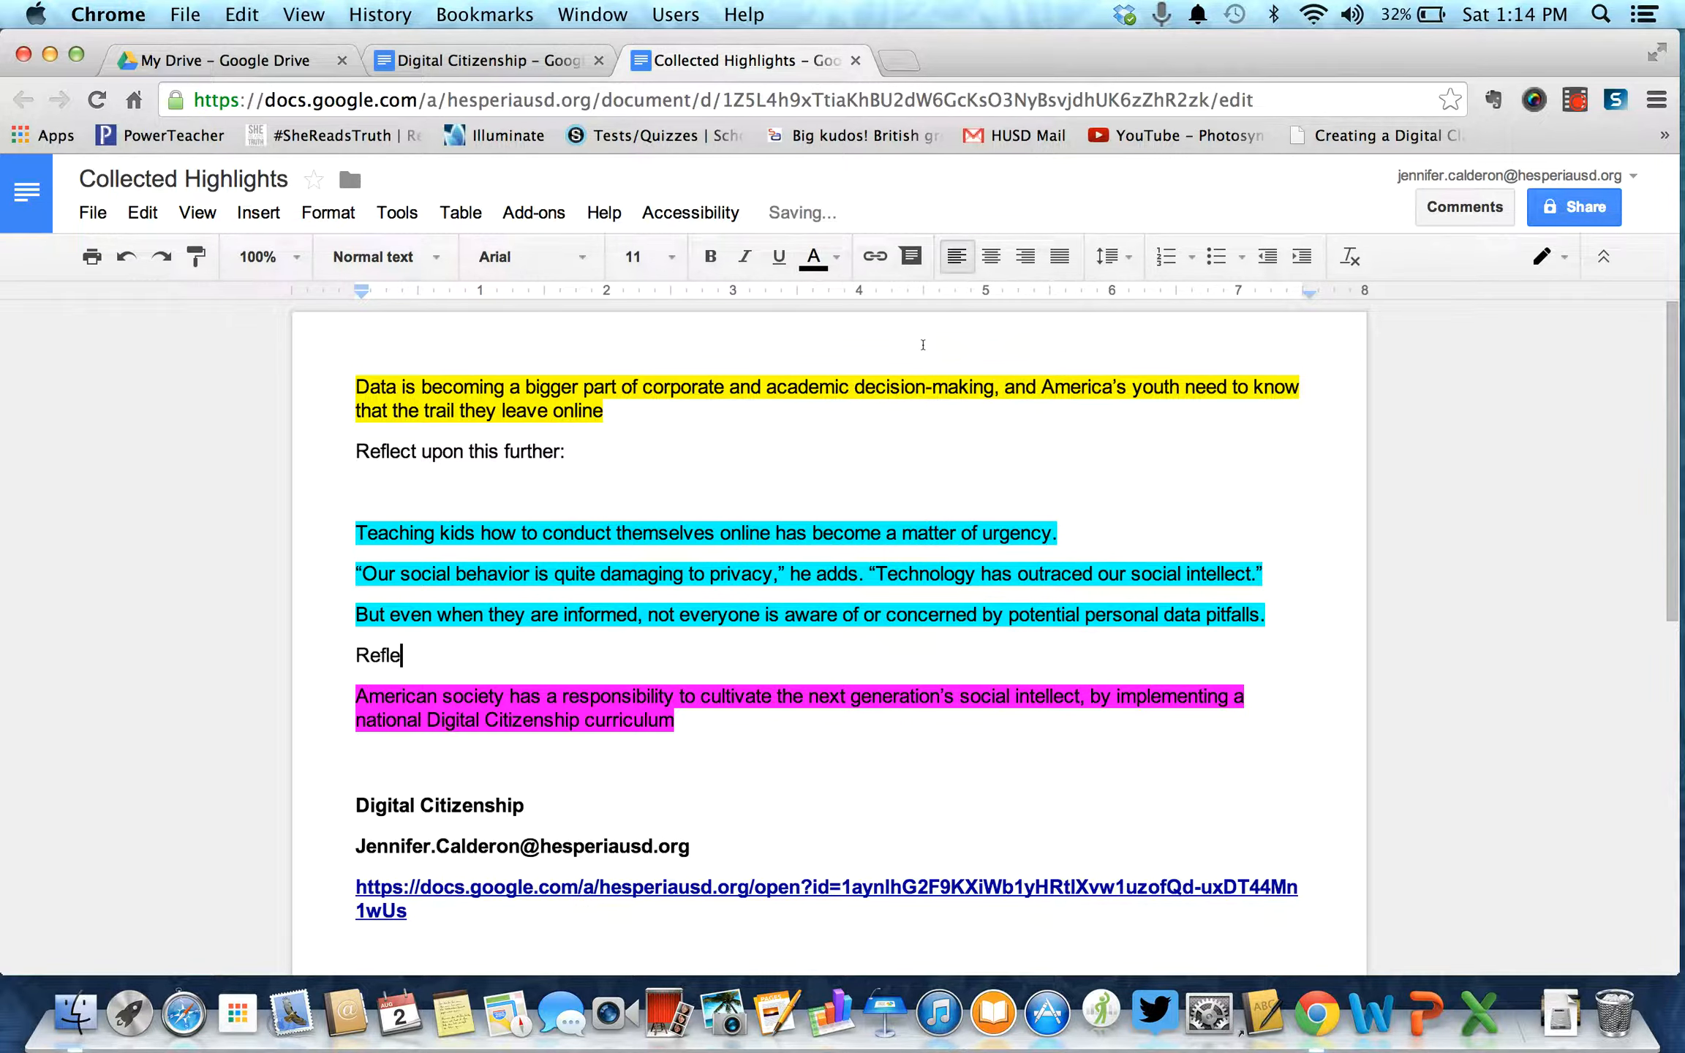
pyautogui.write('ct upon this further:')
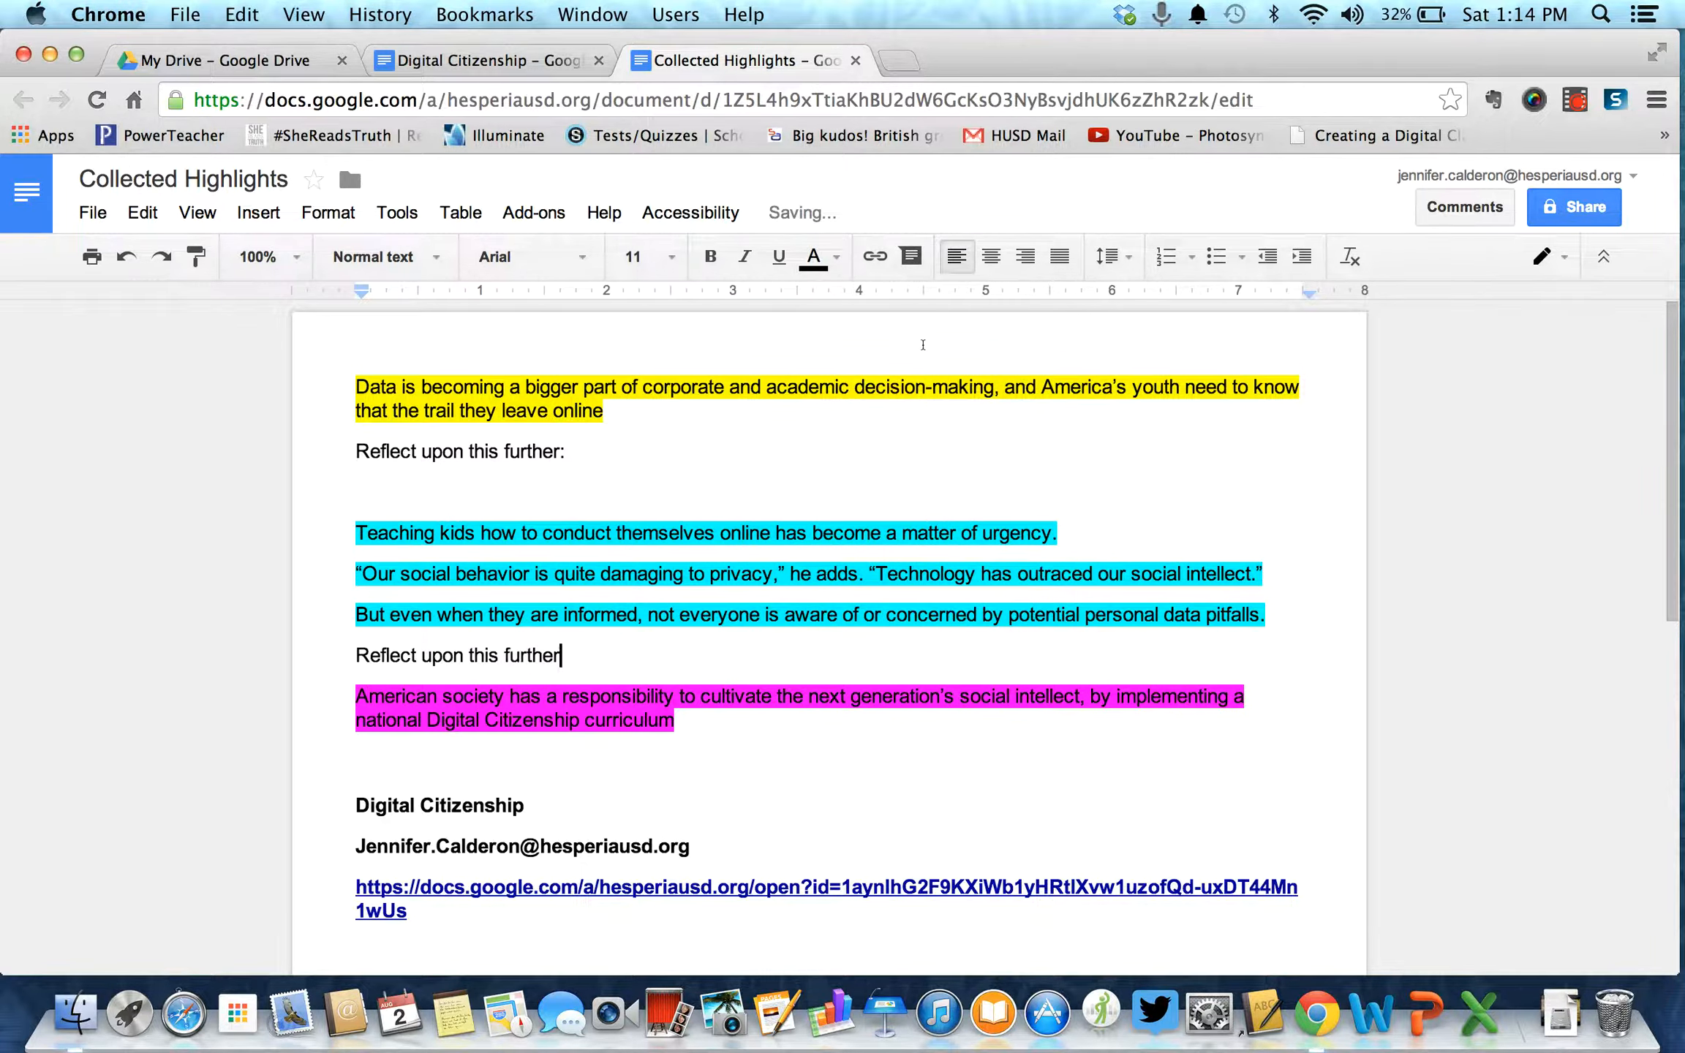
pyautogui.press('Return')
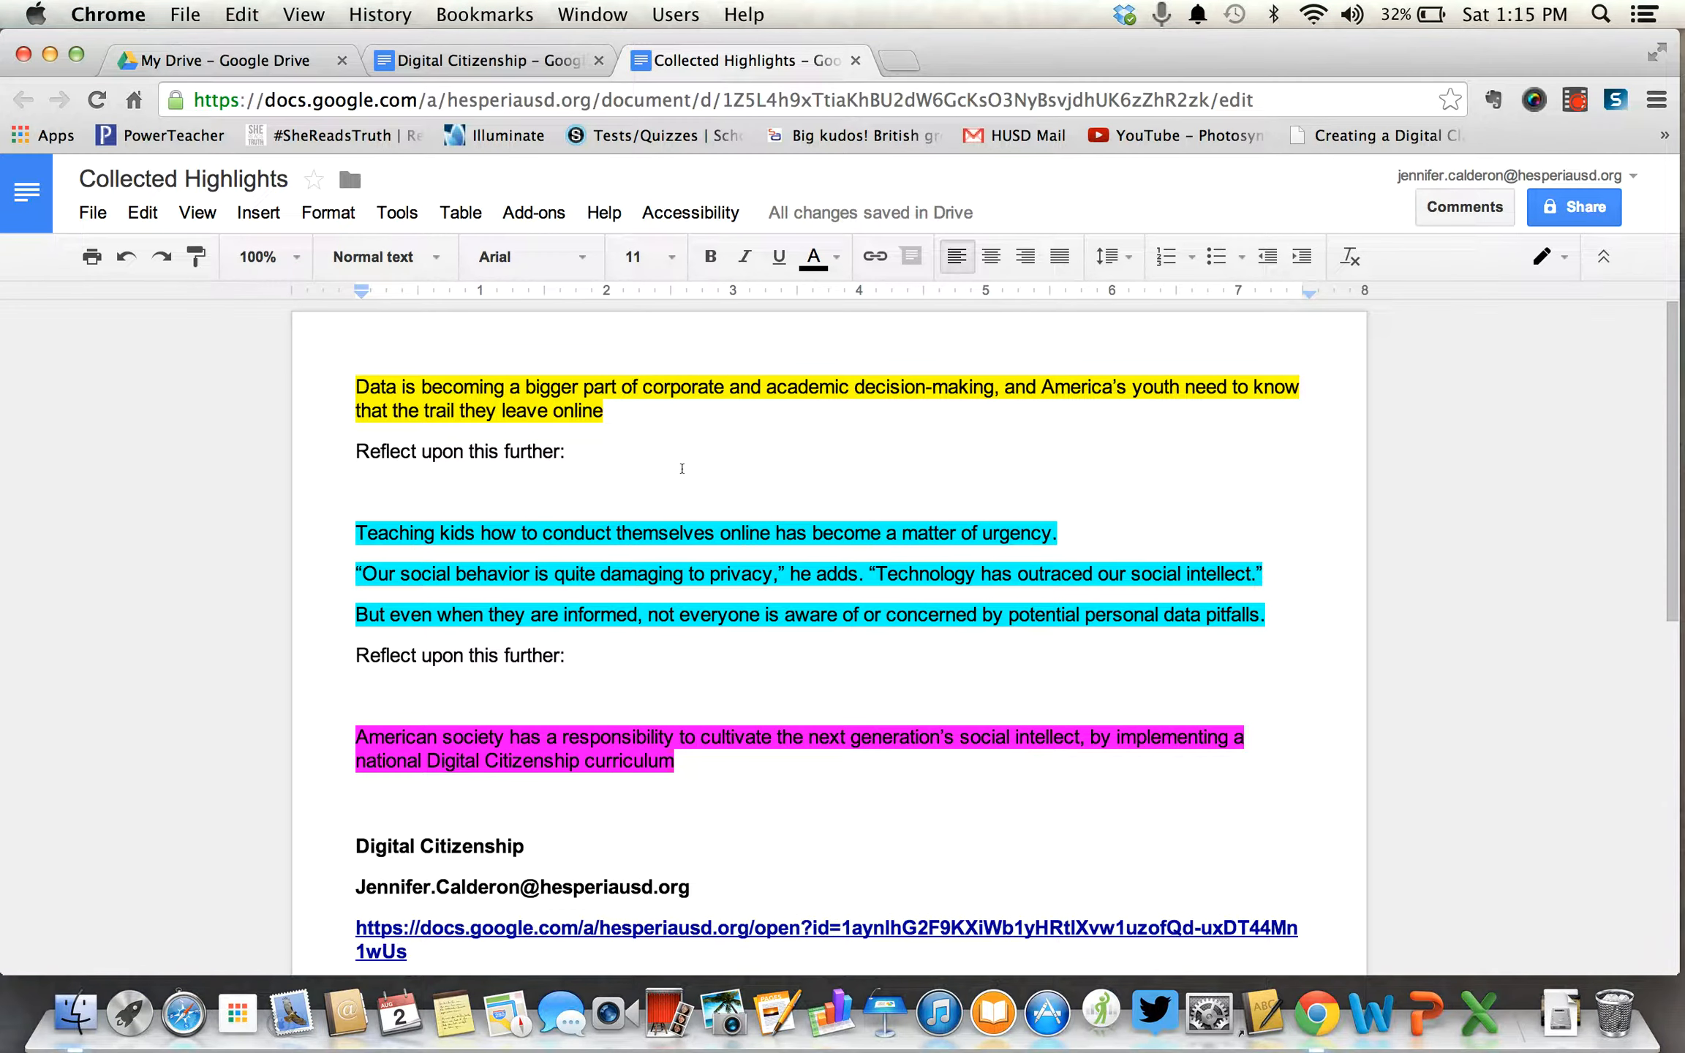
# Rename the collected highlights document as "Digital Citizenship Highlights".
pyautogui.scroll(-1, 681, 468)
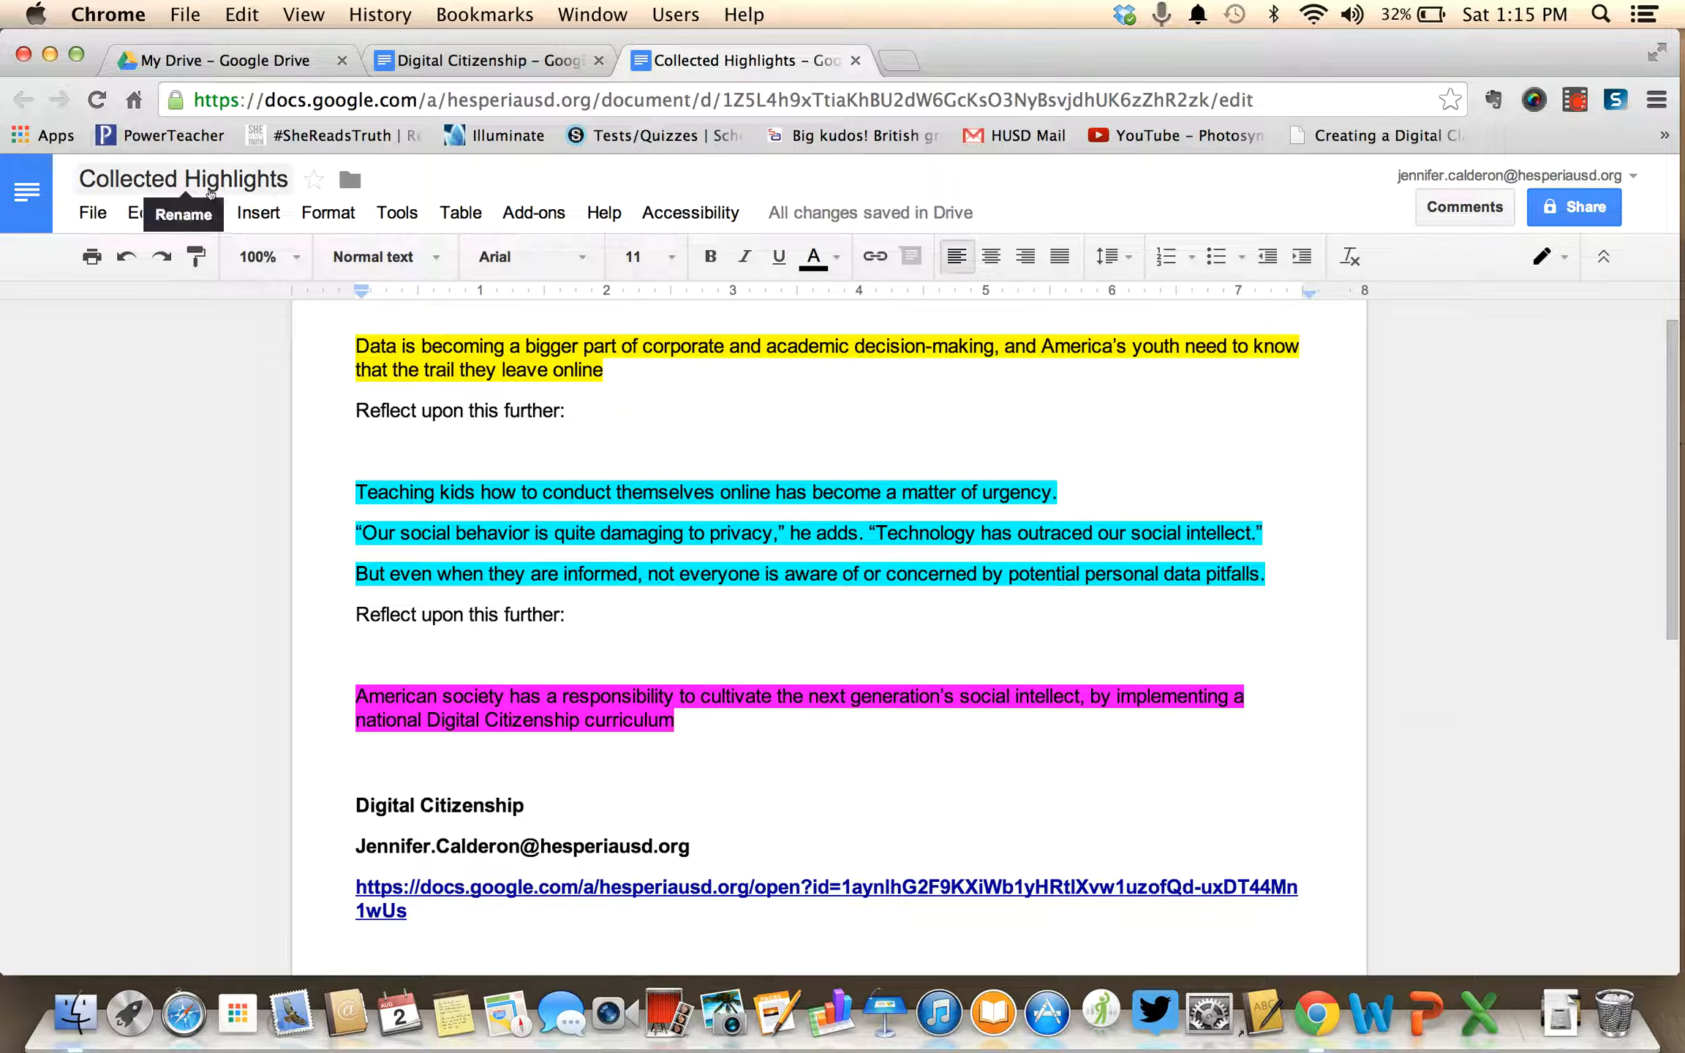
pyautogui.click(210, 193)
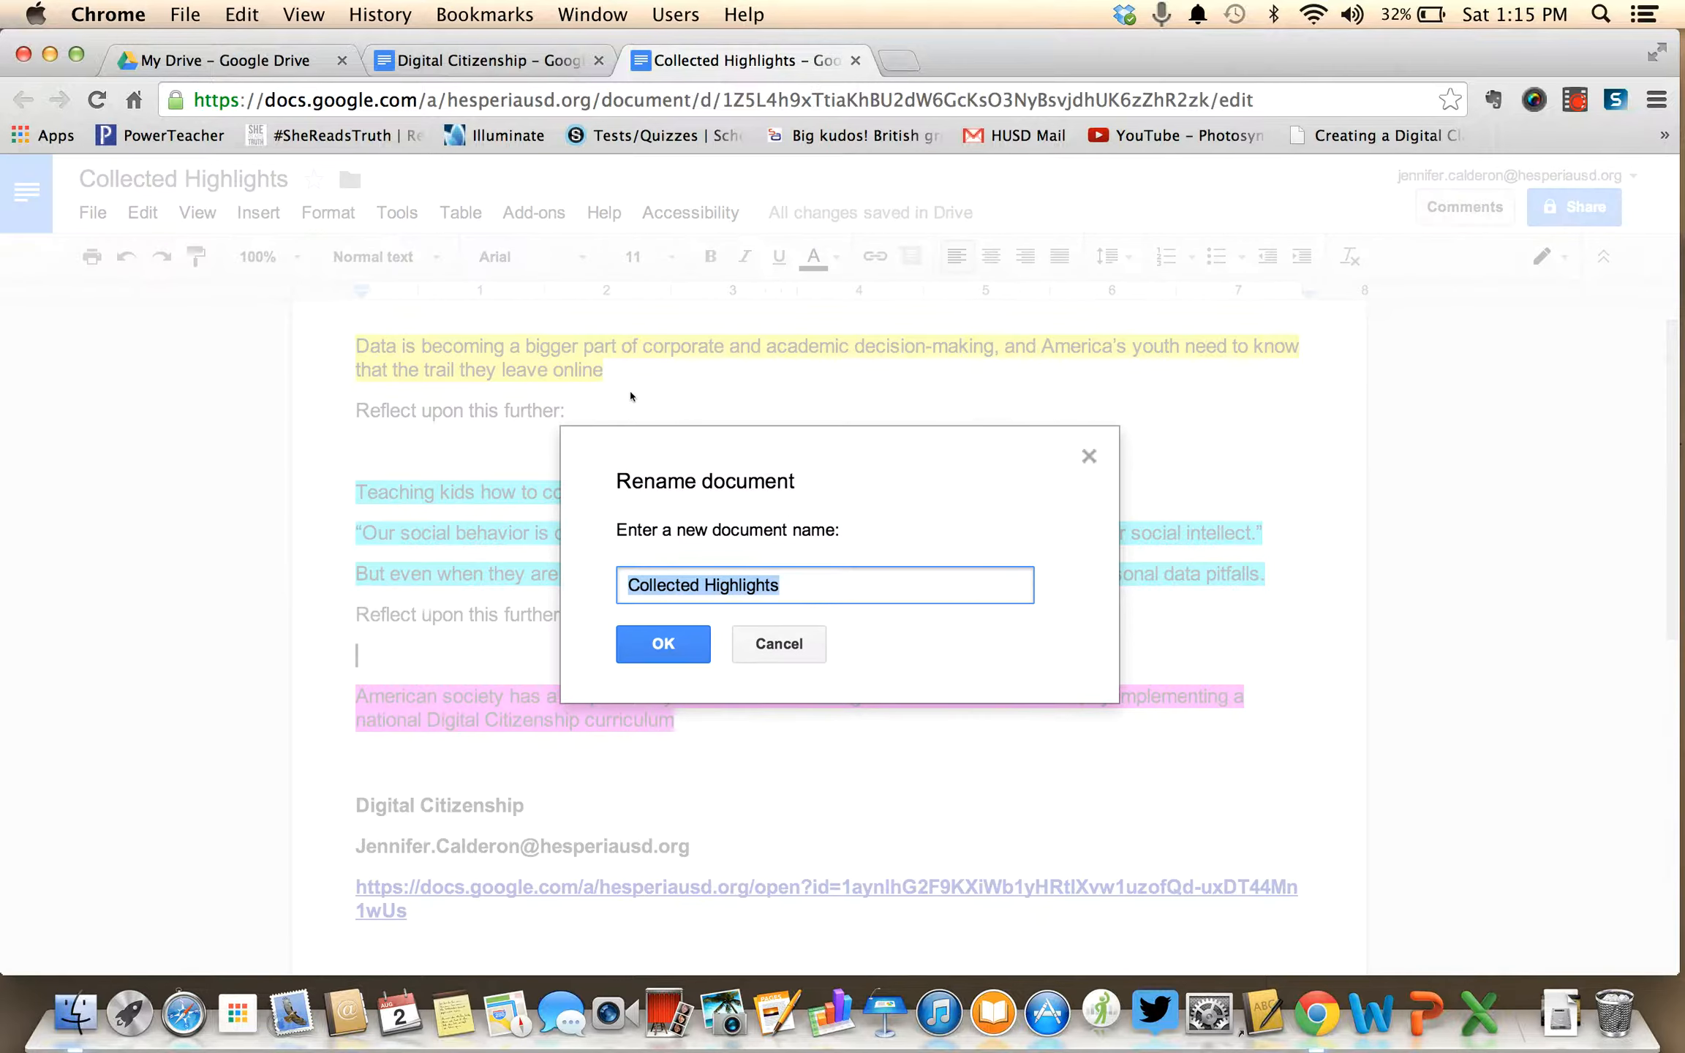
pyautogui.write('Di')
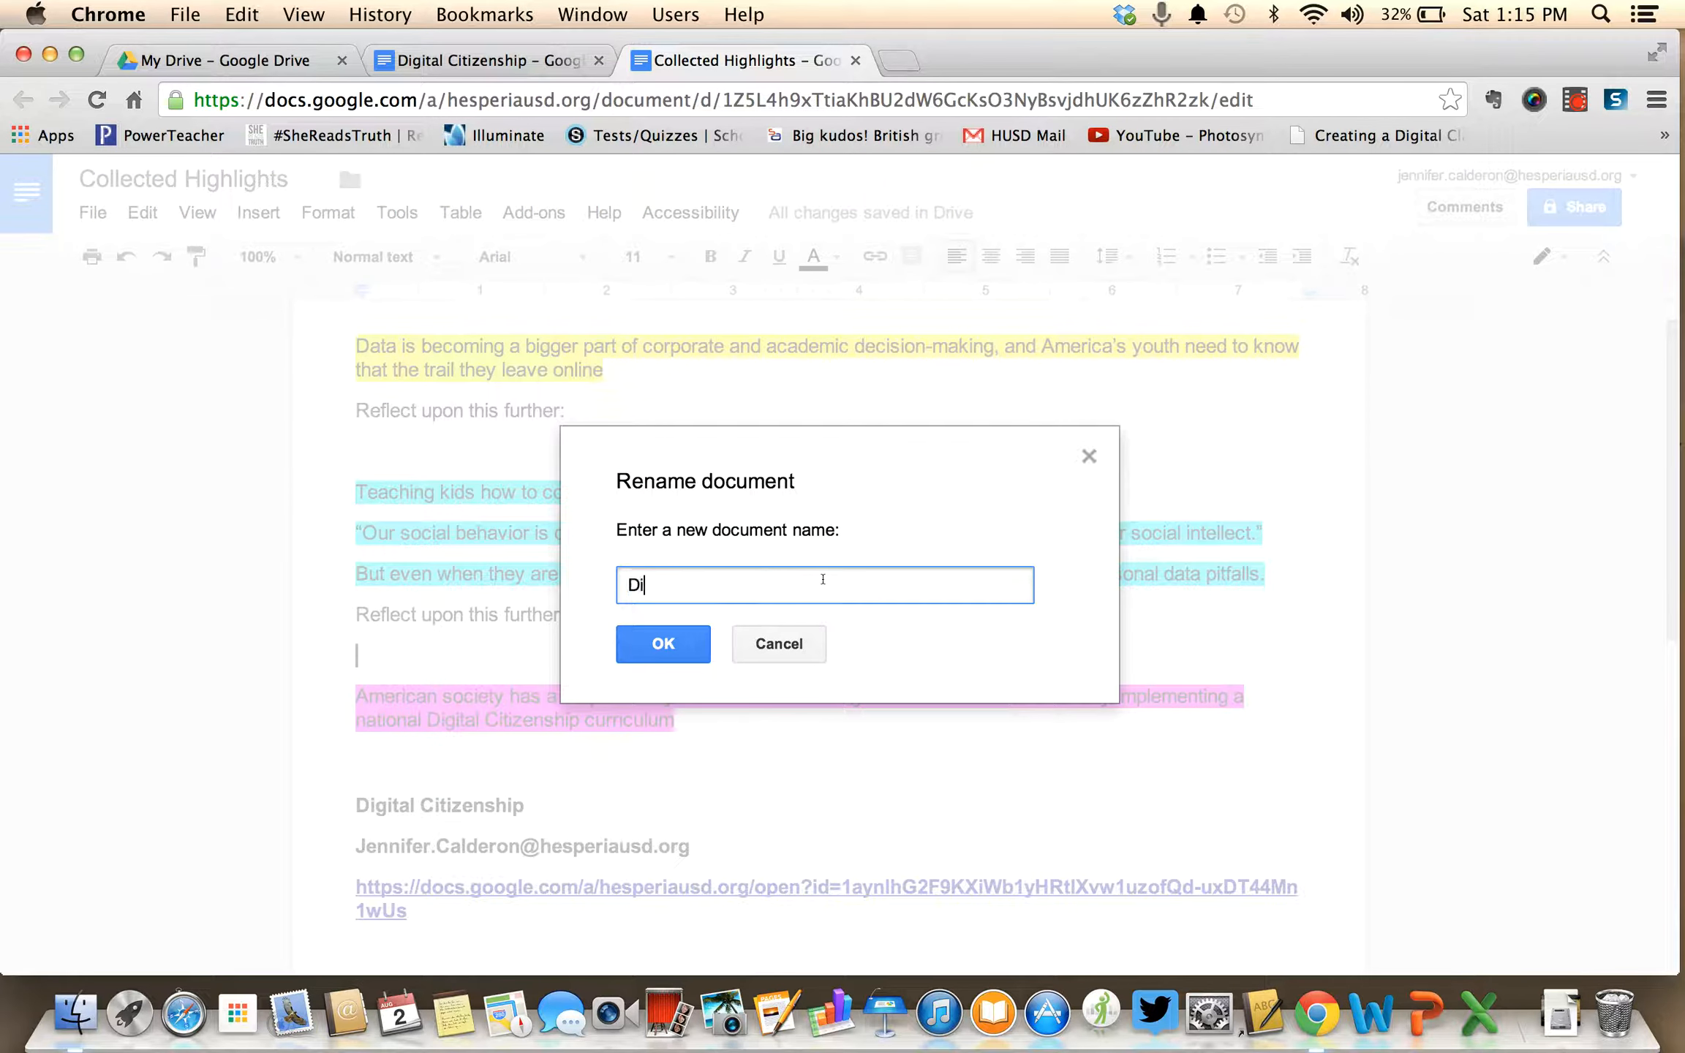
pyautogui.write('gital Citizenship Highligh')
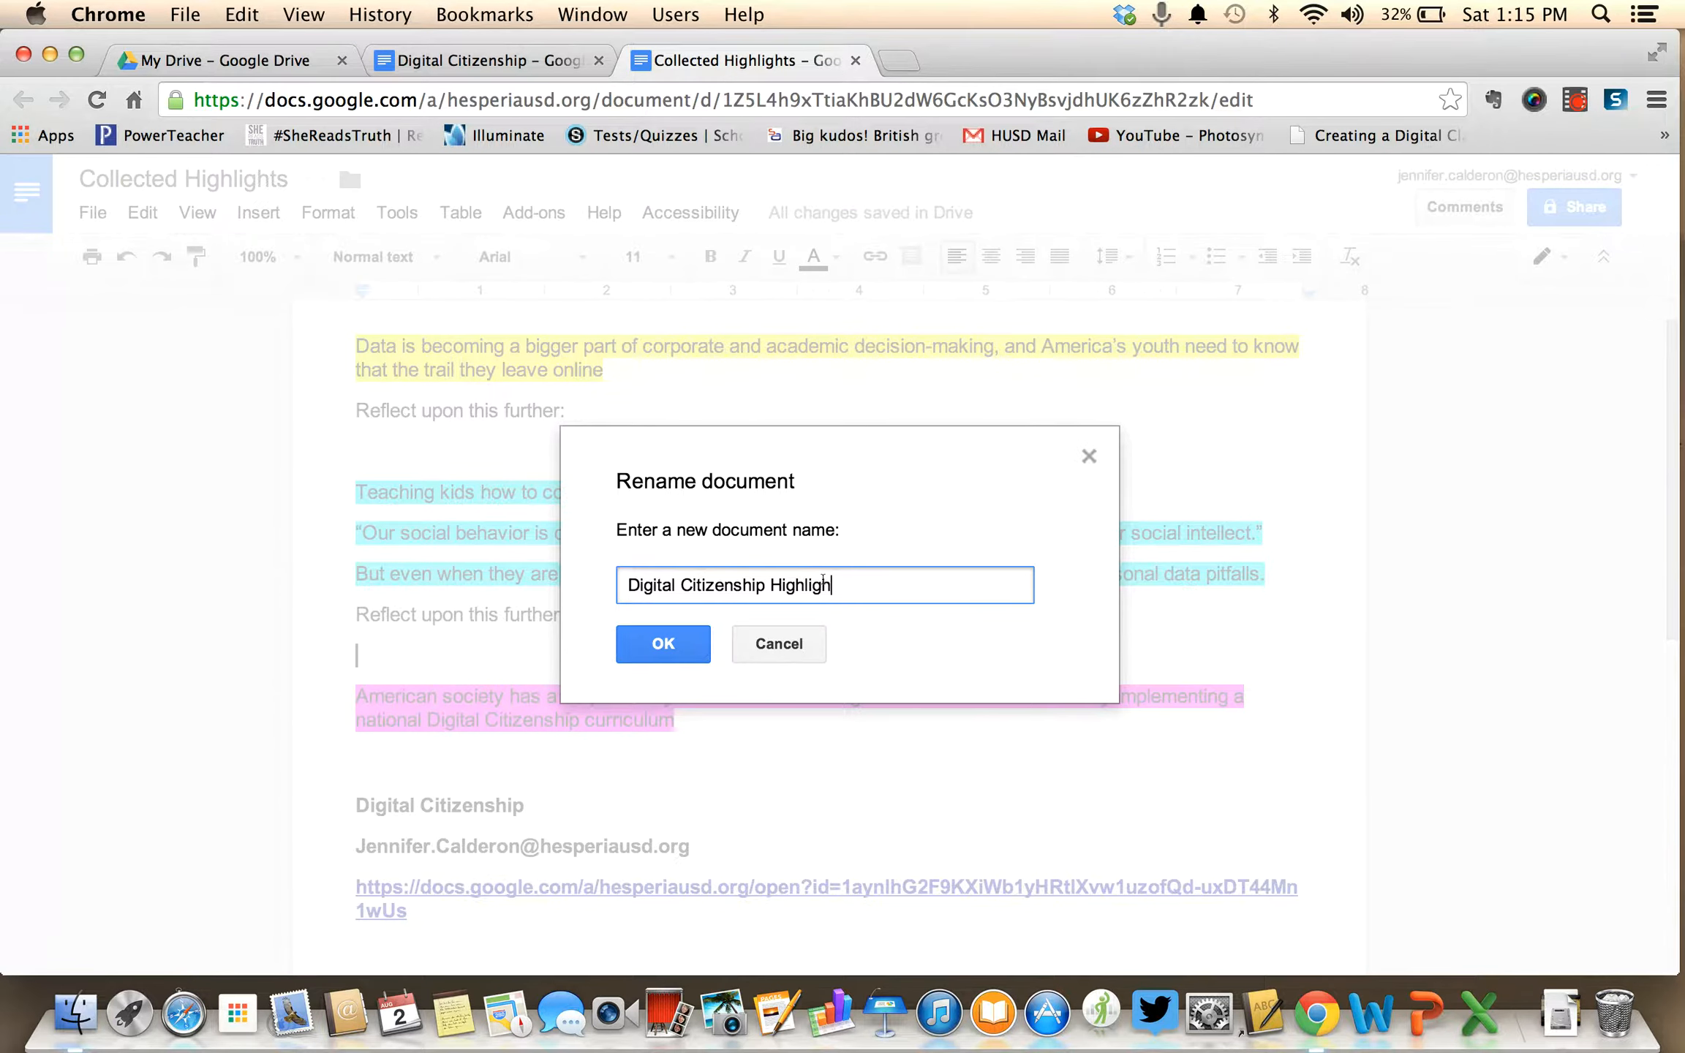
pyautogui.write('ts')
pyautogui.click(644, 654)
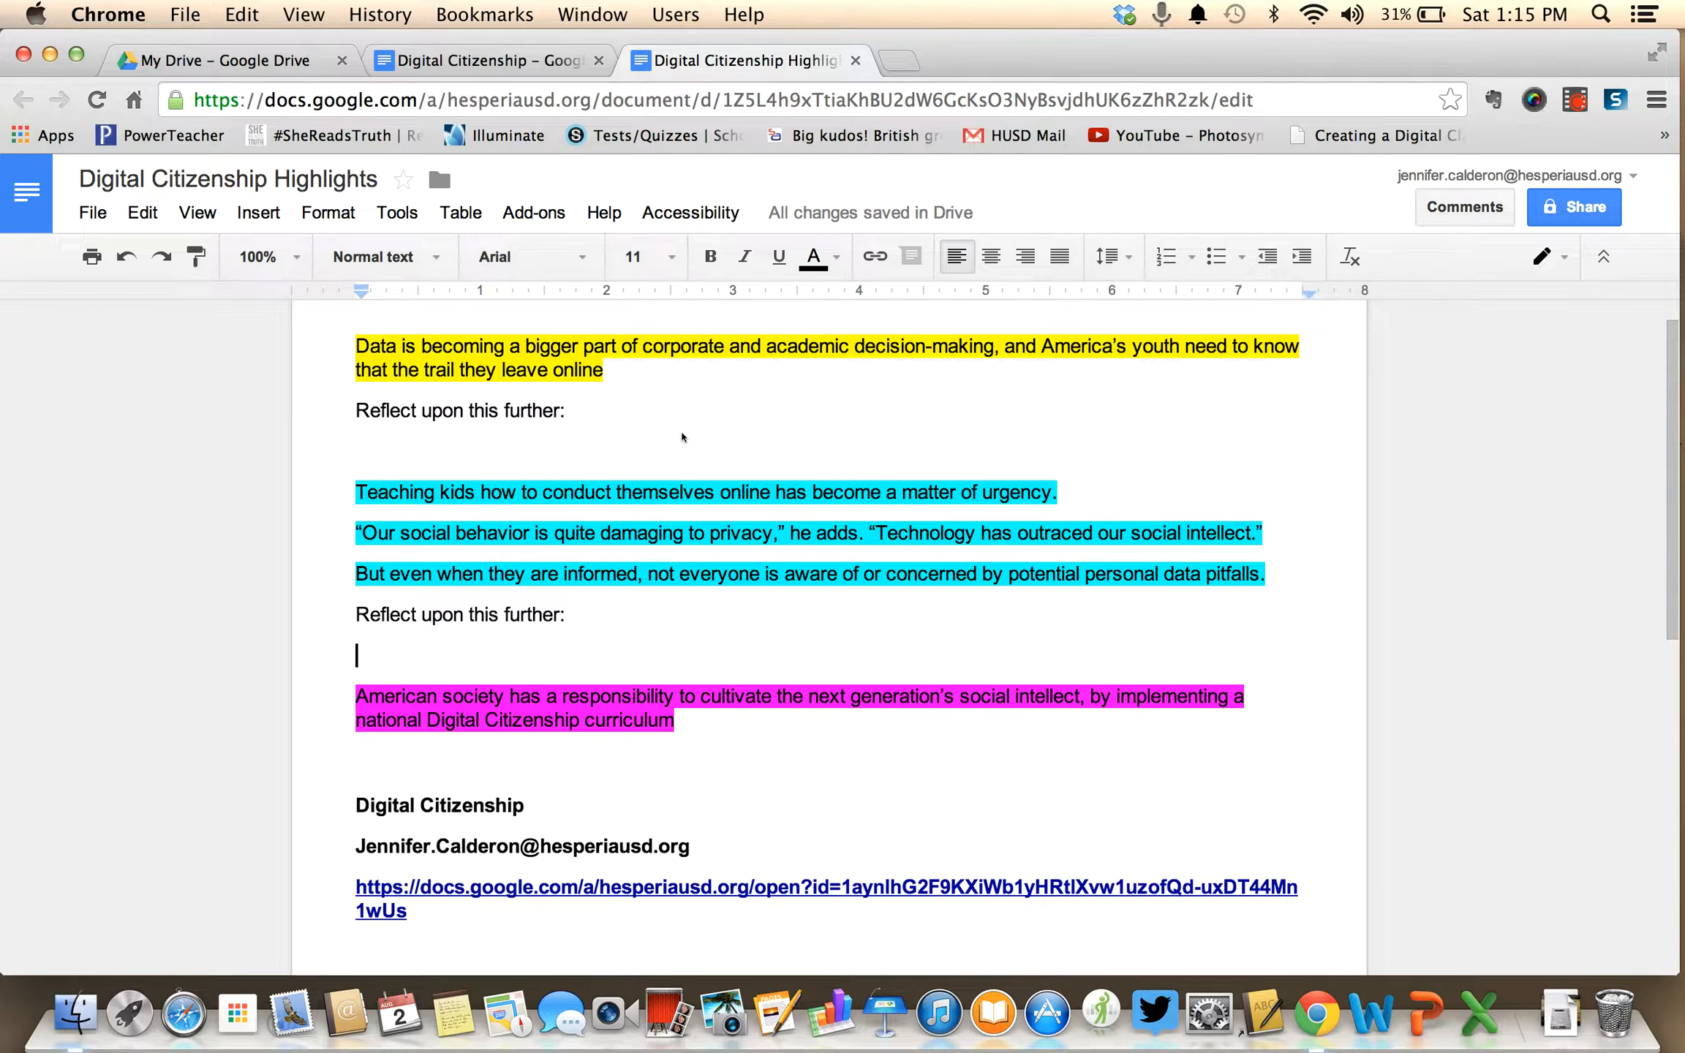
# Move the Digital Citizenship Highlights document into the Google Tech Training folder and close it.
pyautogui.click(439, 180)
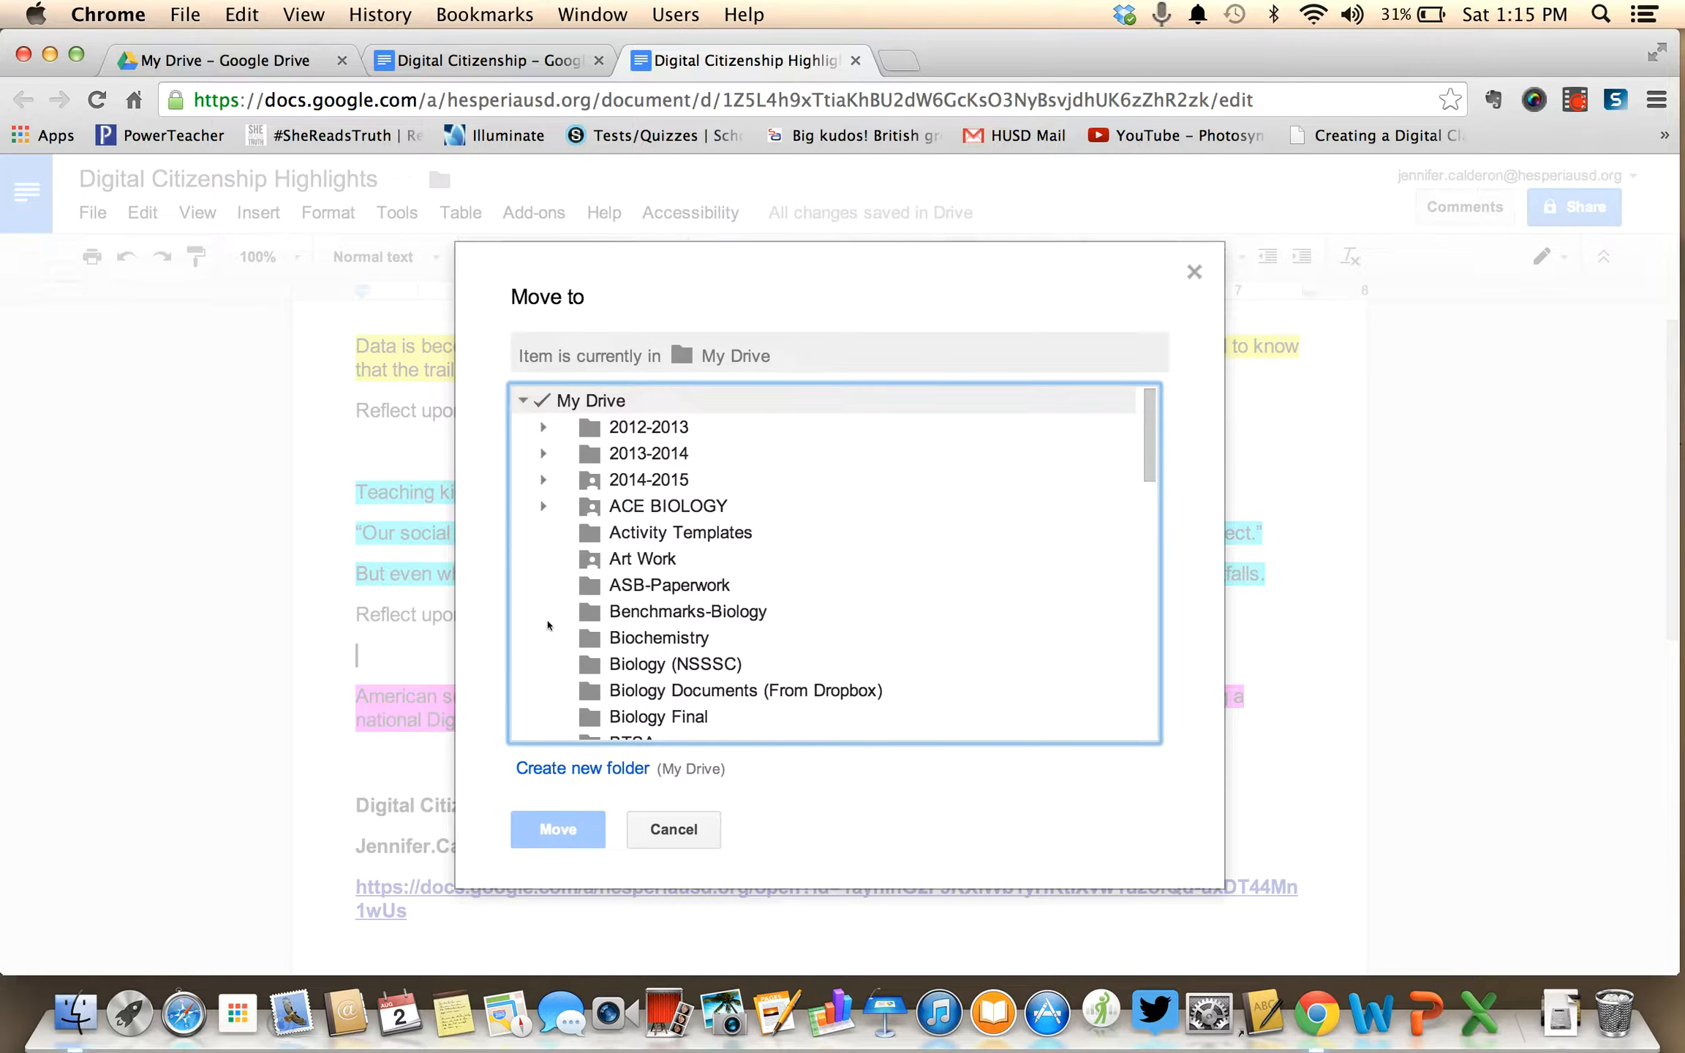
pyautogui.scroll(-5, 548, 626)
pyautogui.scroll(-2, 548, 626)
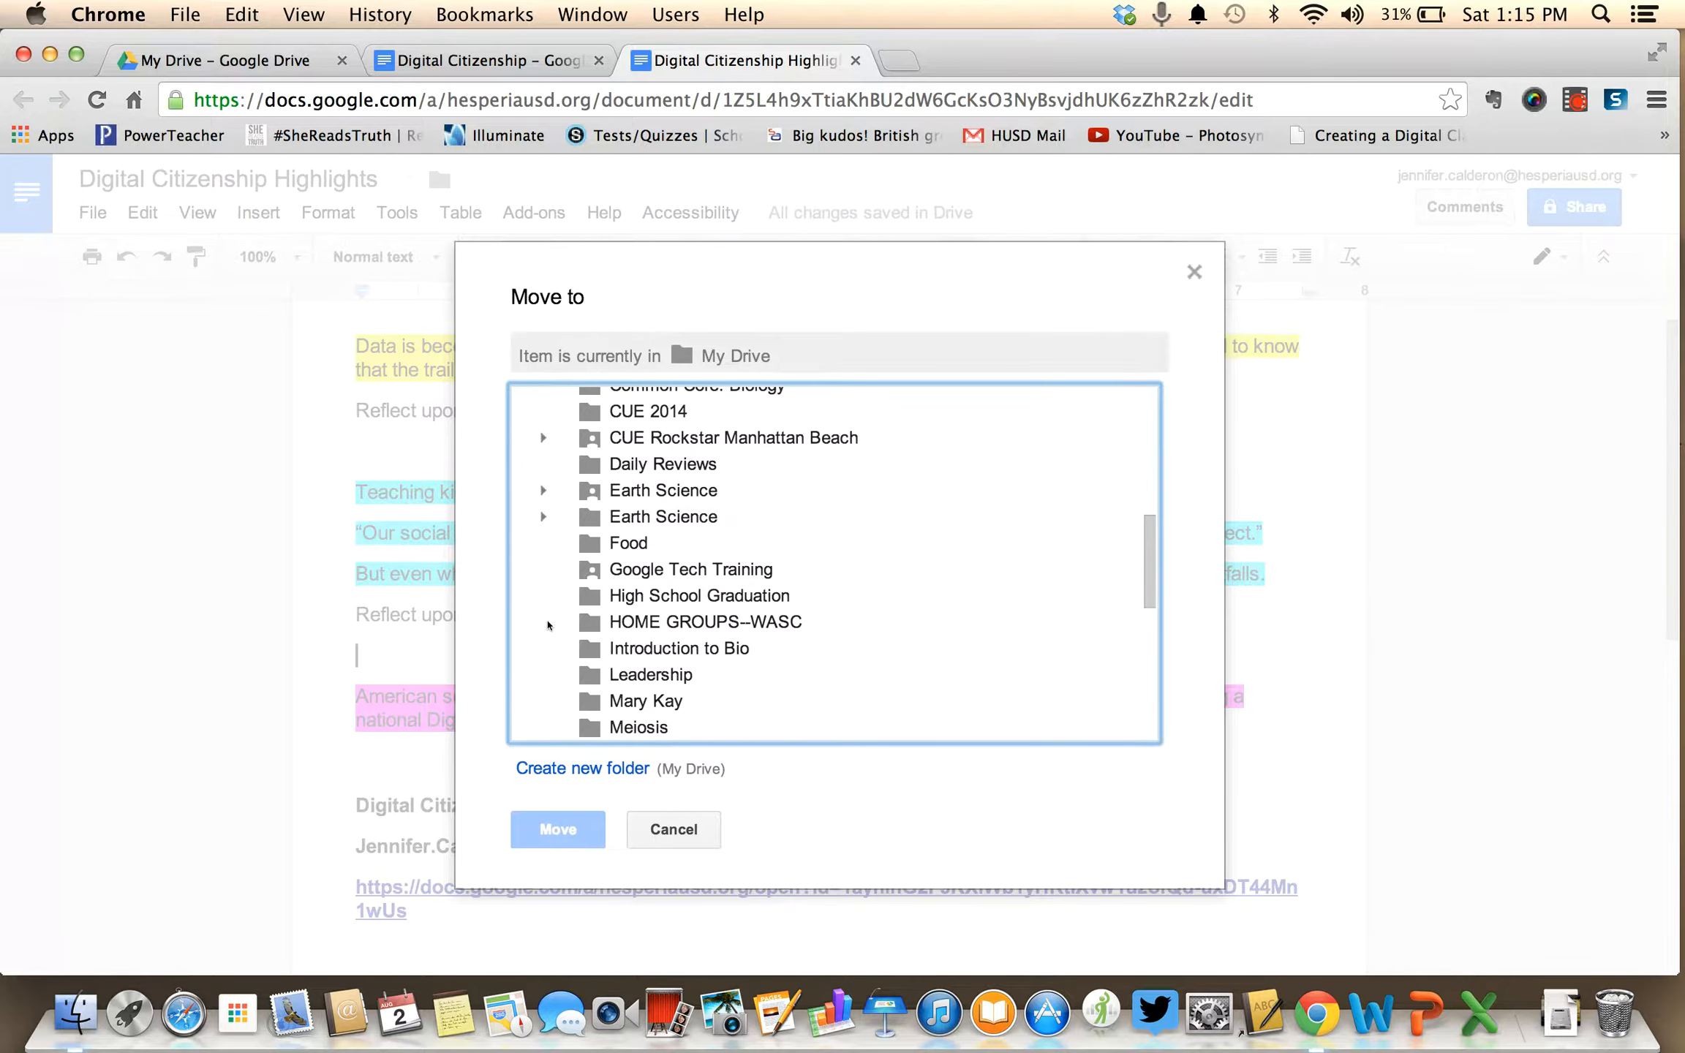
pyautogui.click(700, 578)
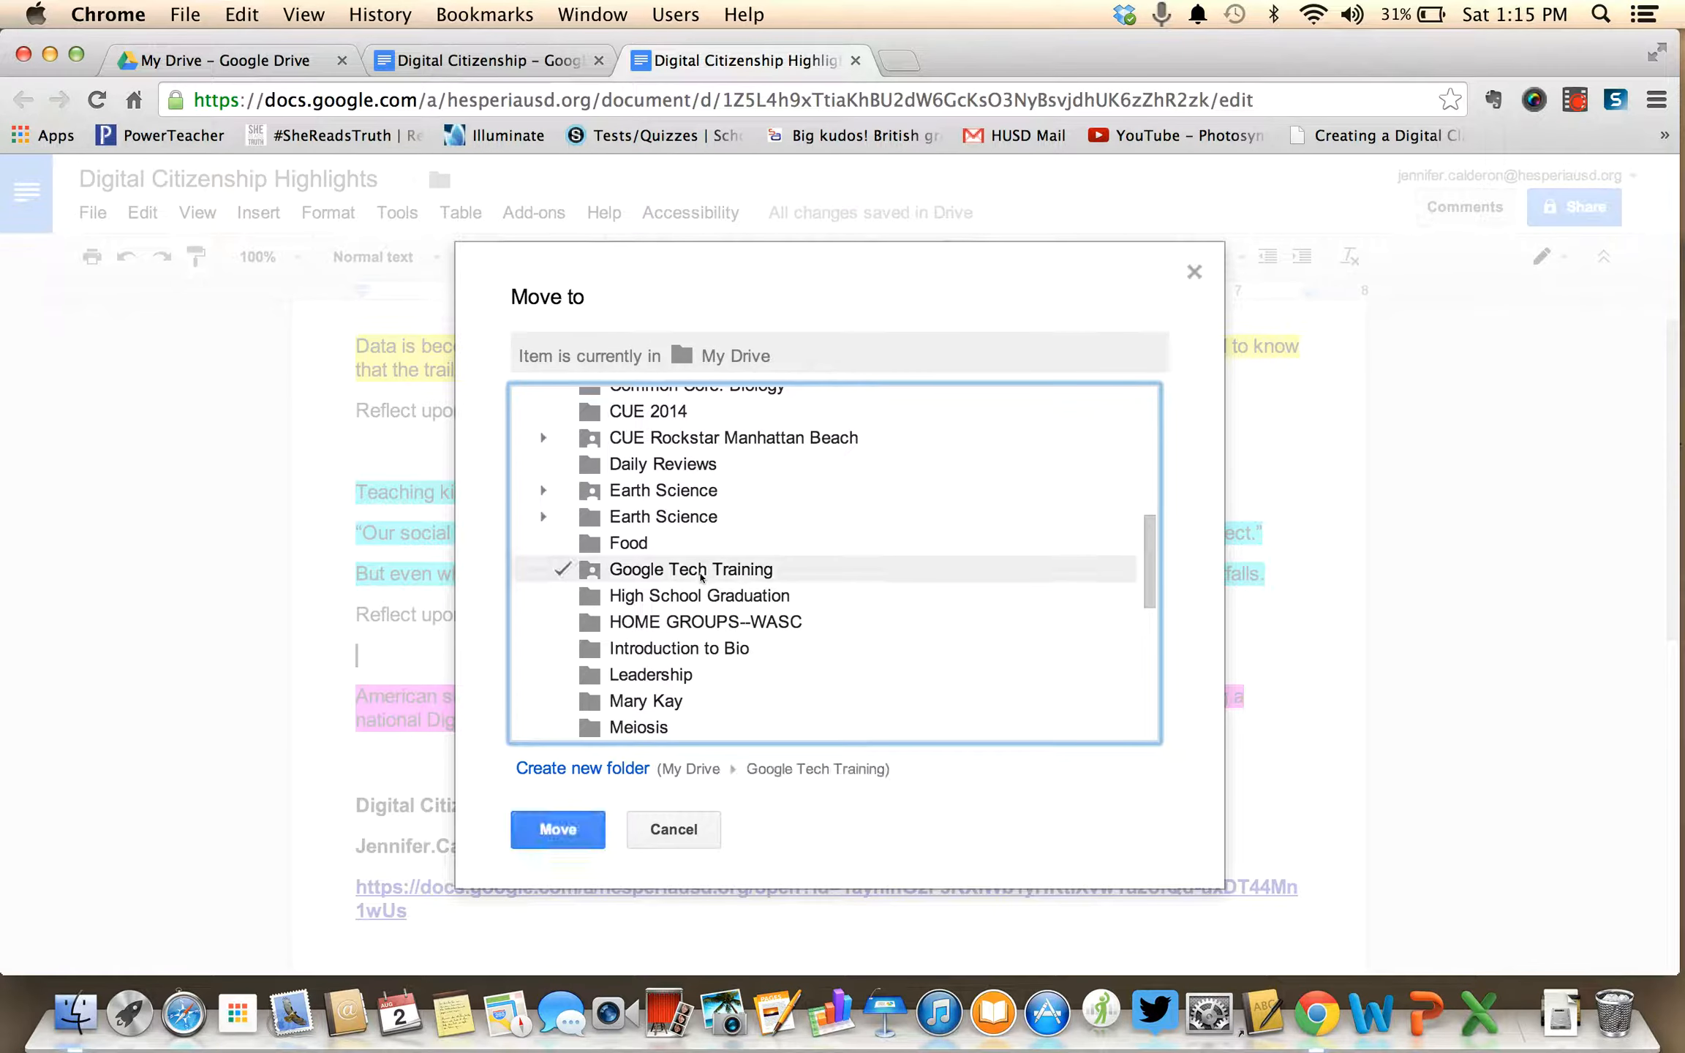
pyautogui.click(580, 829)
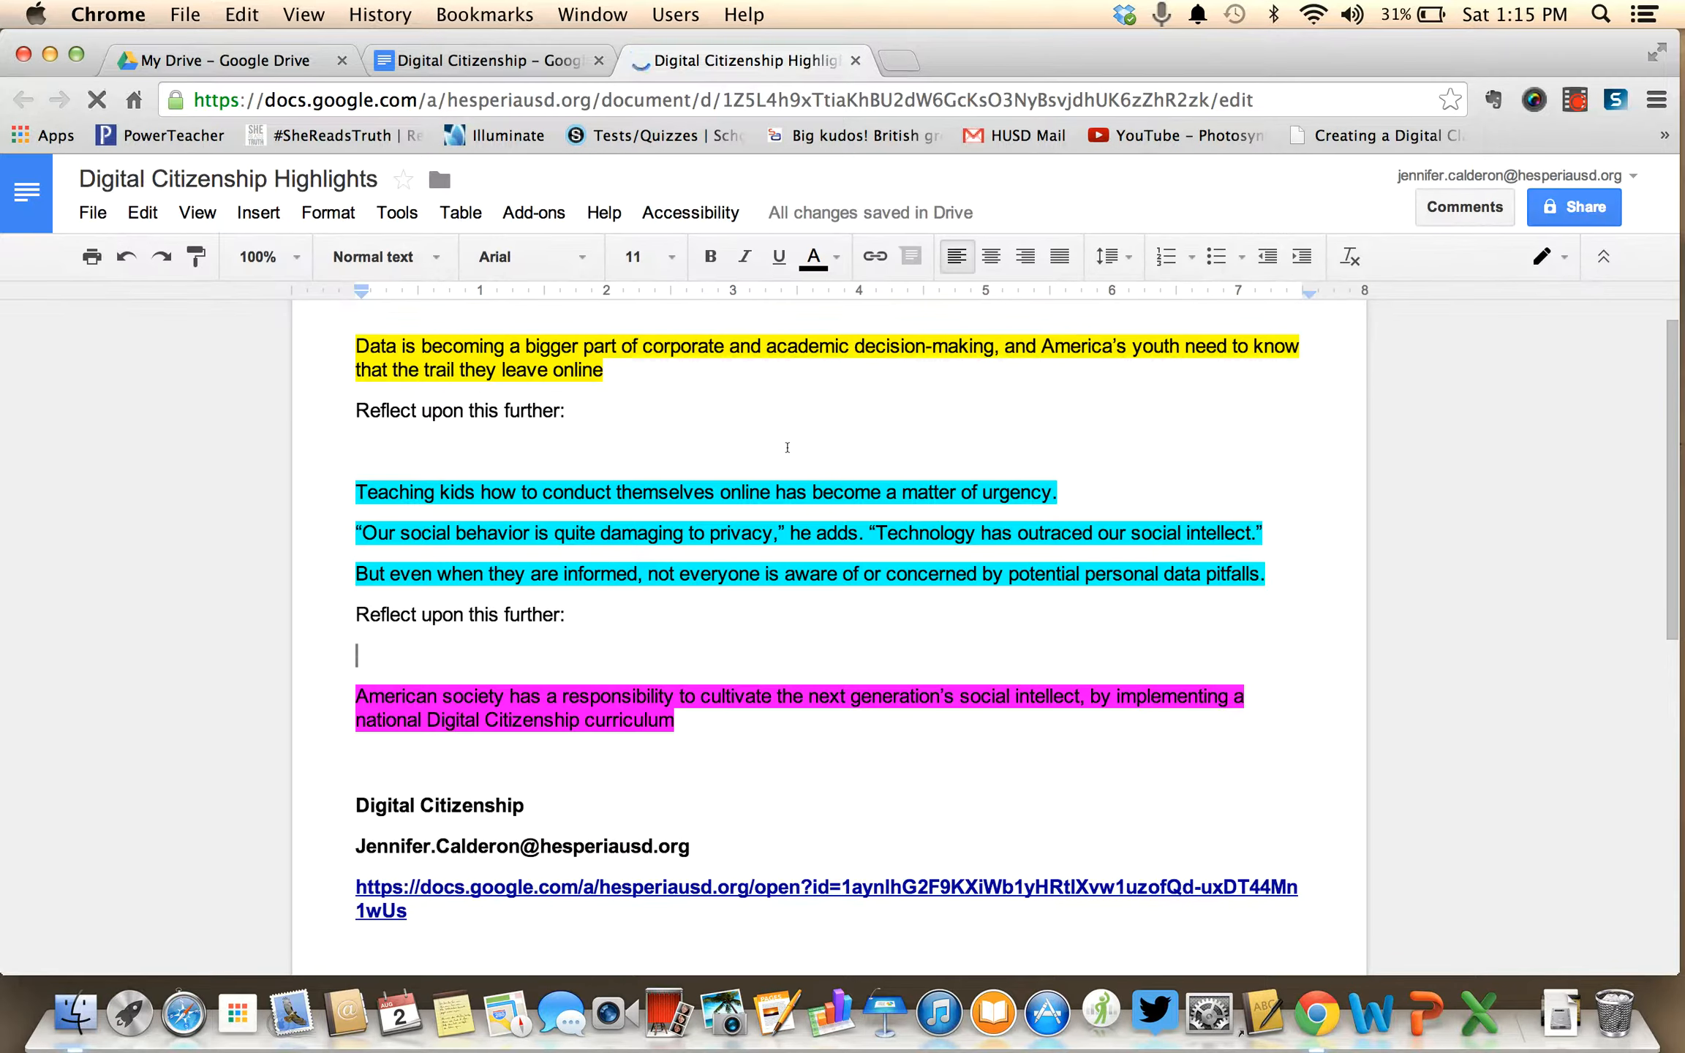
pyautogui.click(857, 62)
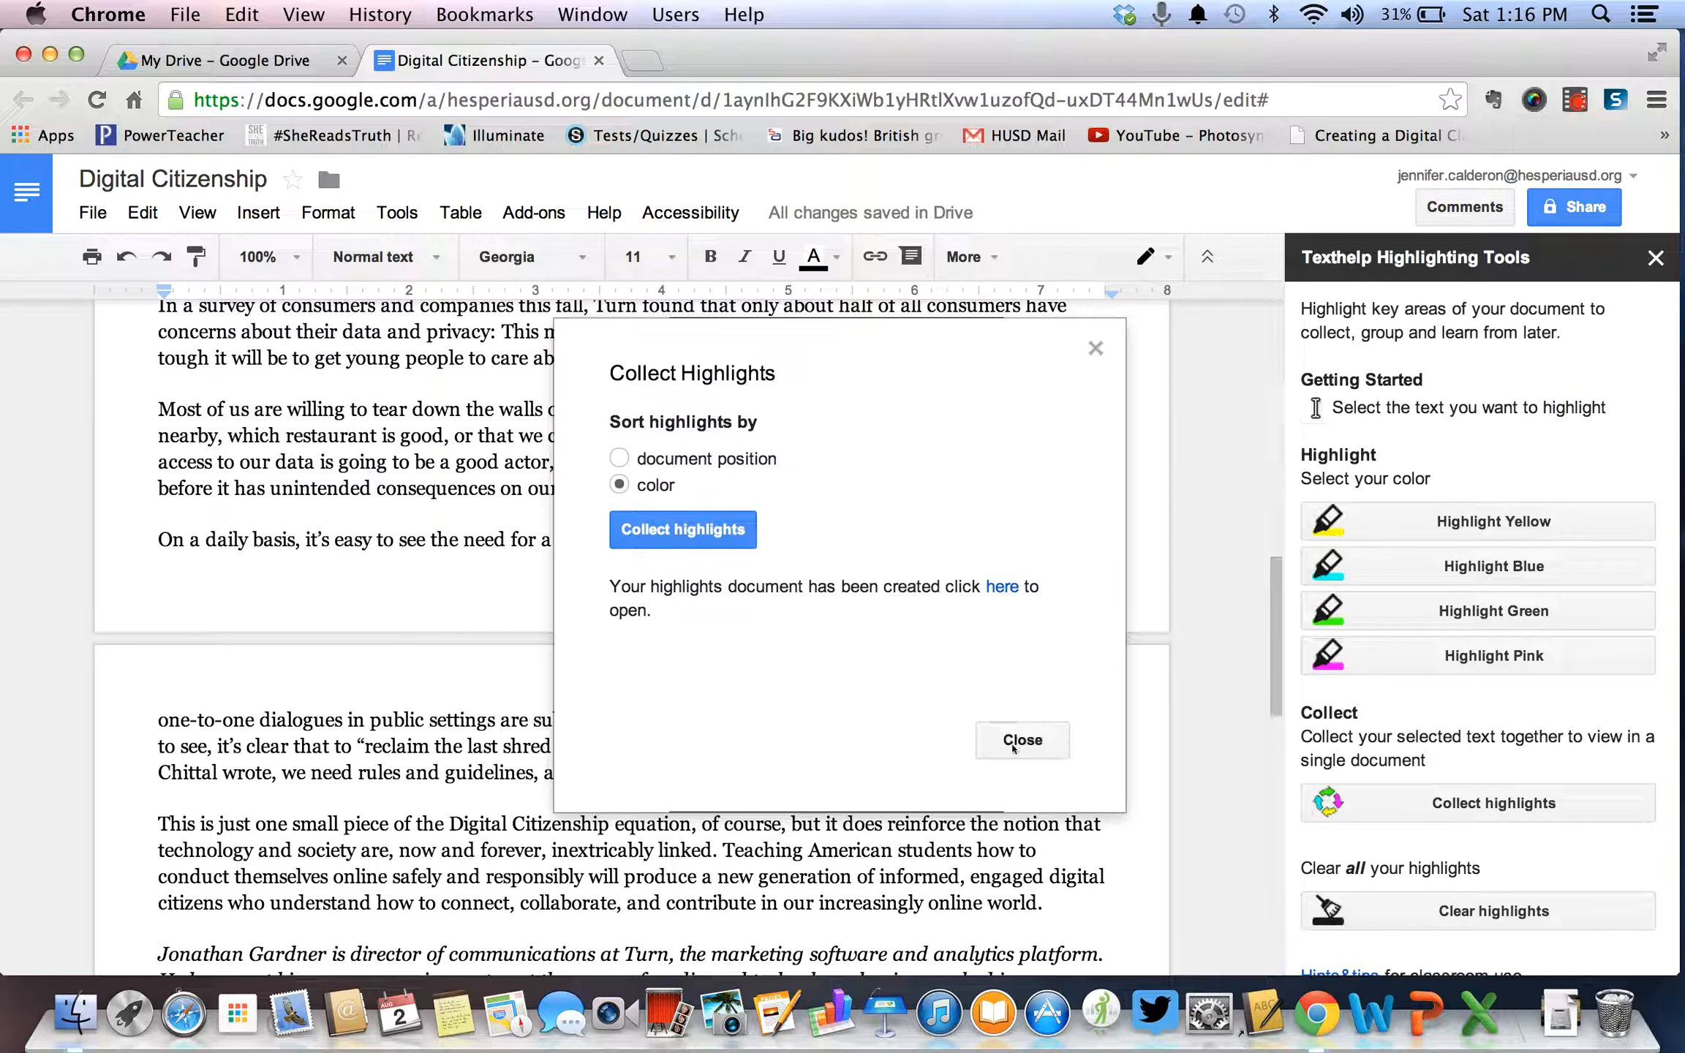
# Close the Collect Highlights dialog and the Texthelp Highlighting Tools sidebar in the Digital Citizenship document.
pyautogui.click(1012, 747)
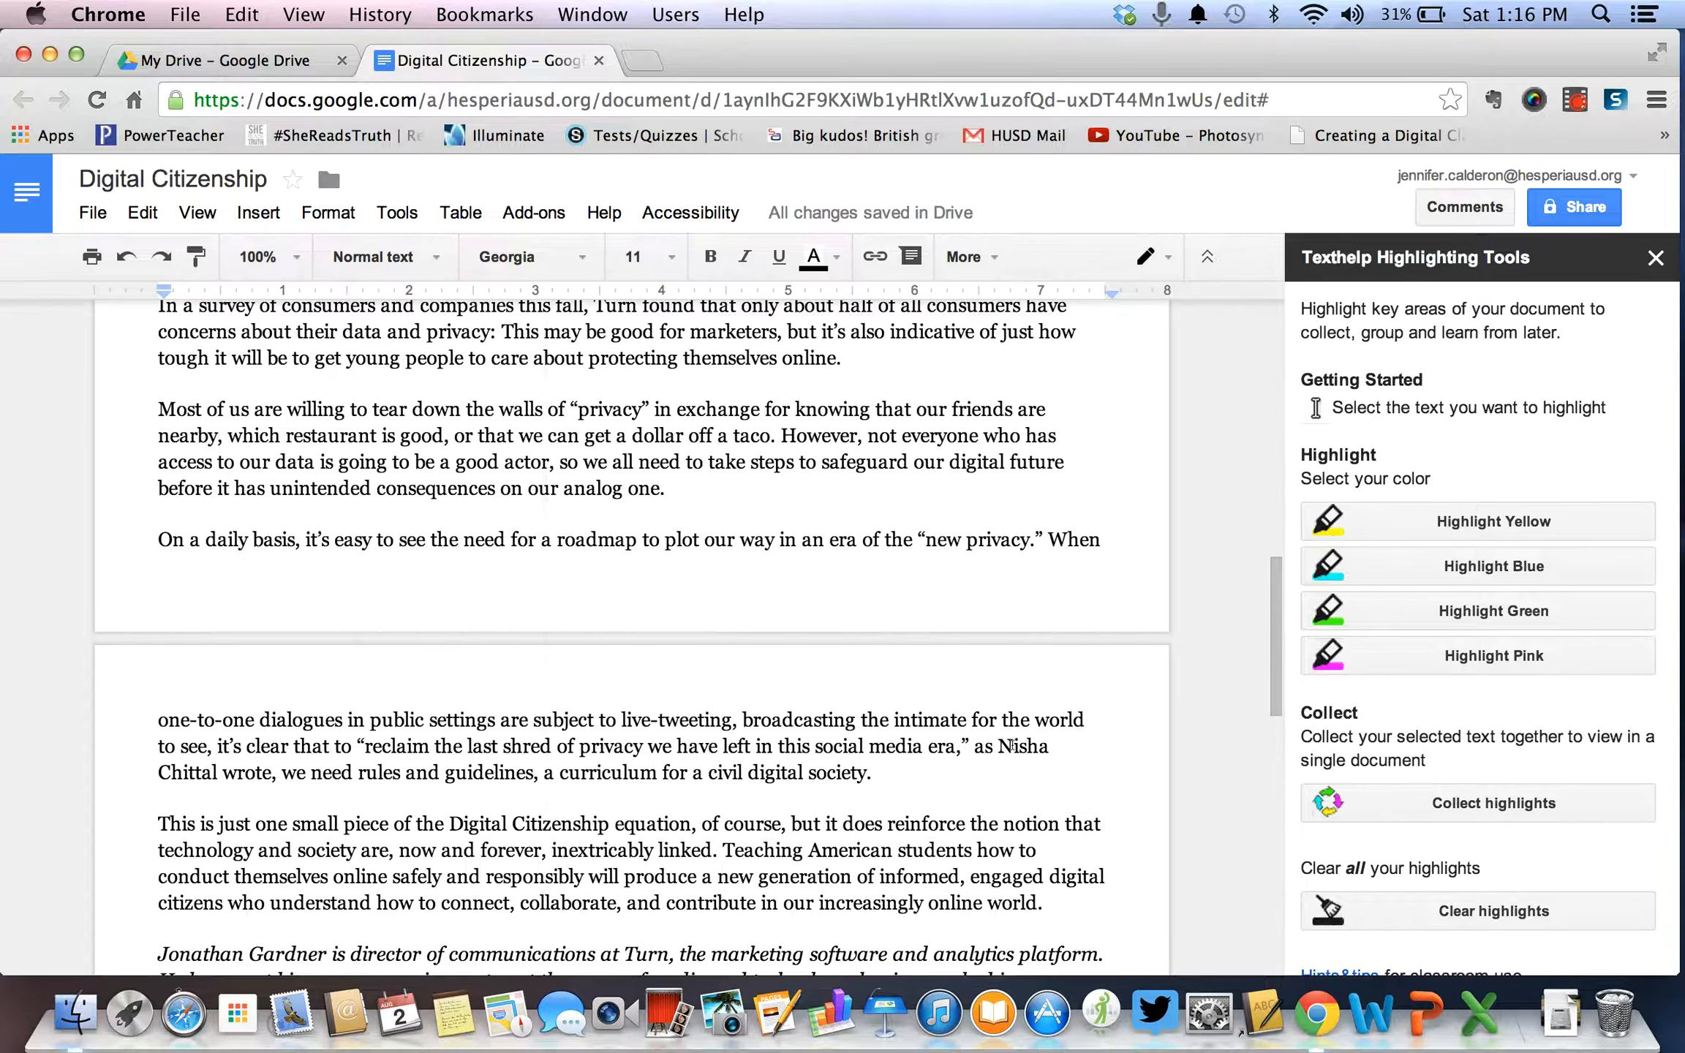
pyautogui.scroll(10, 864, 606)
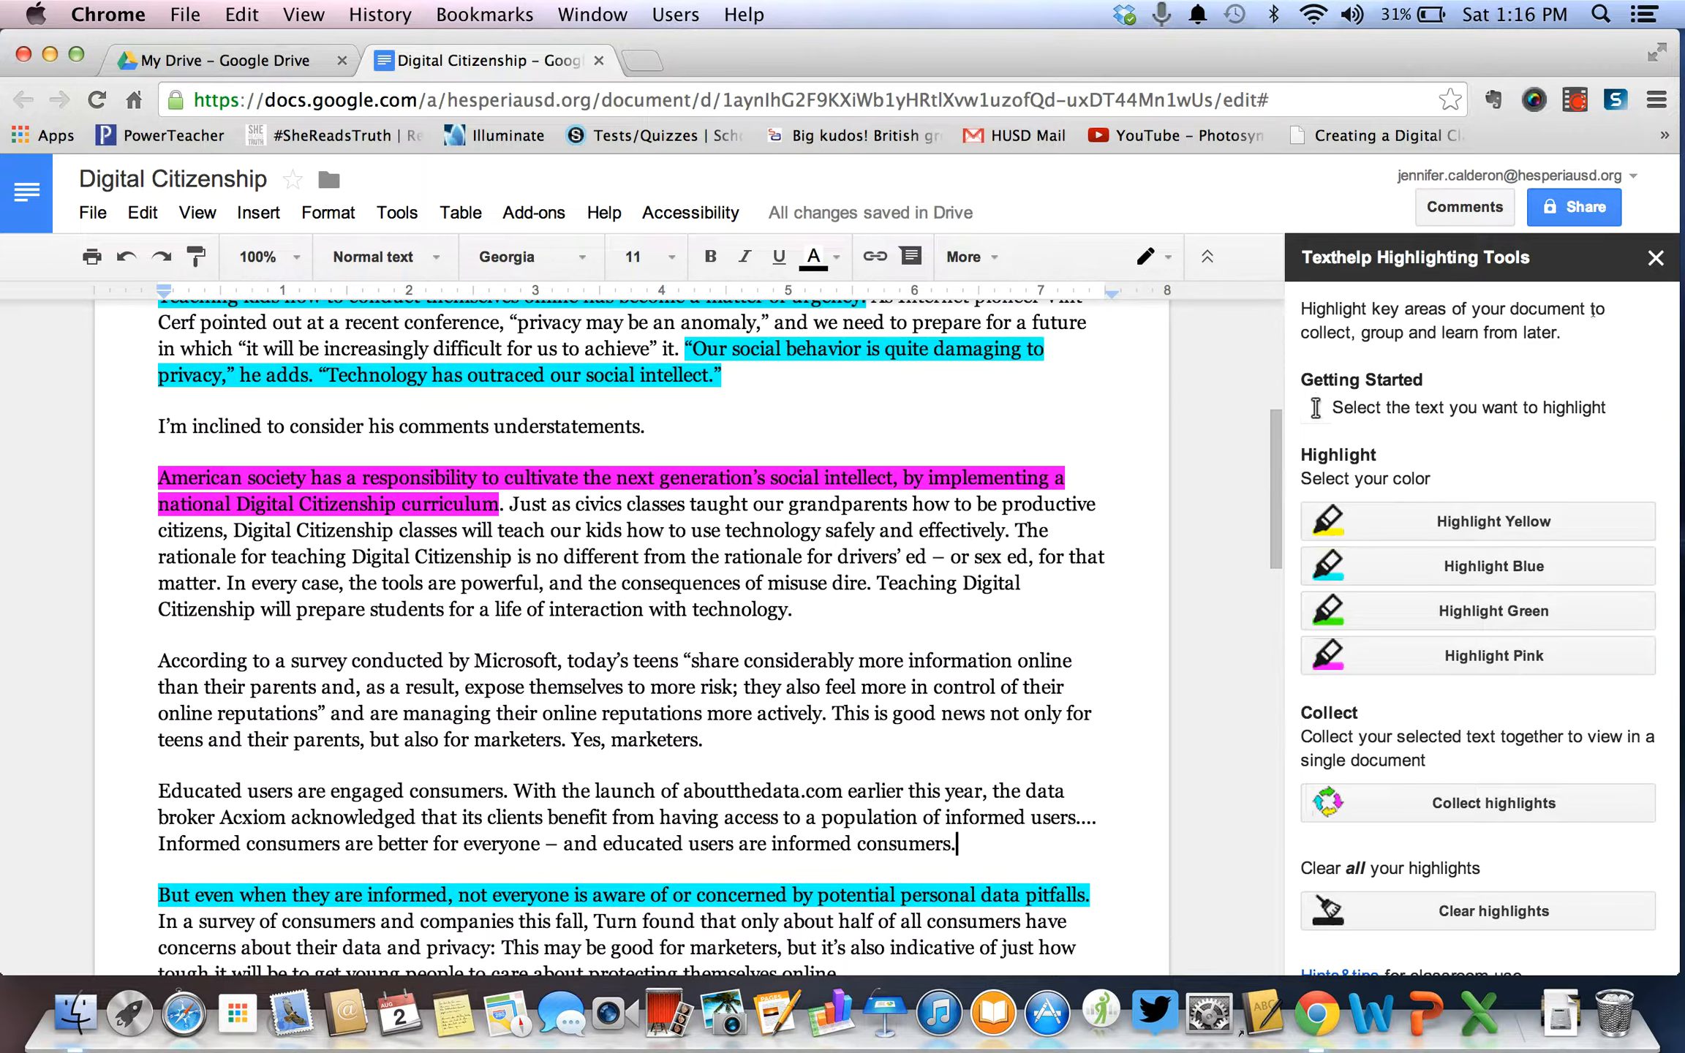
pyautogui.click(1655, 257)
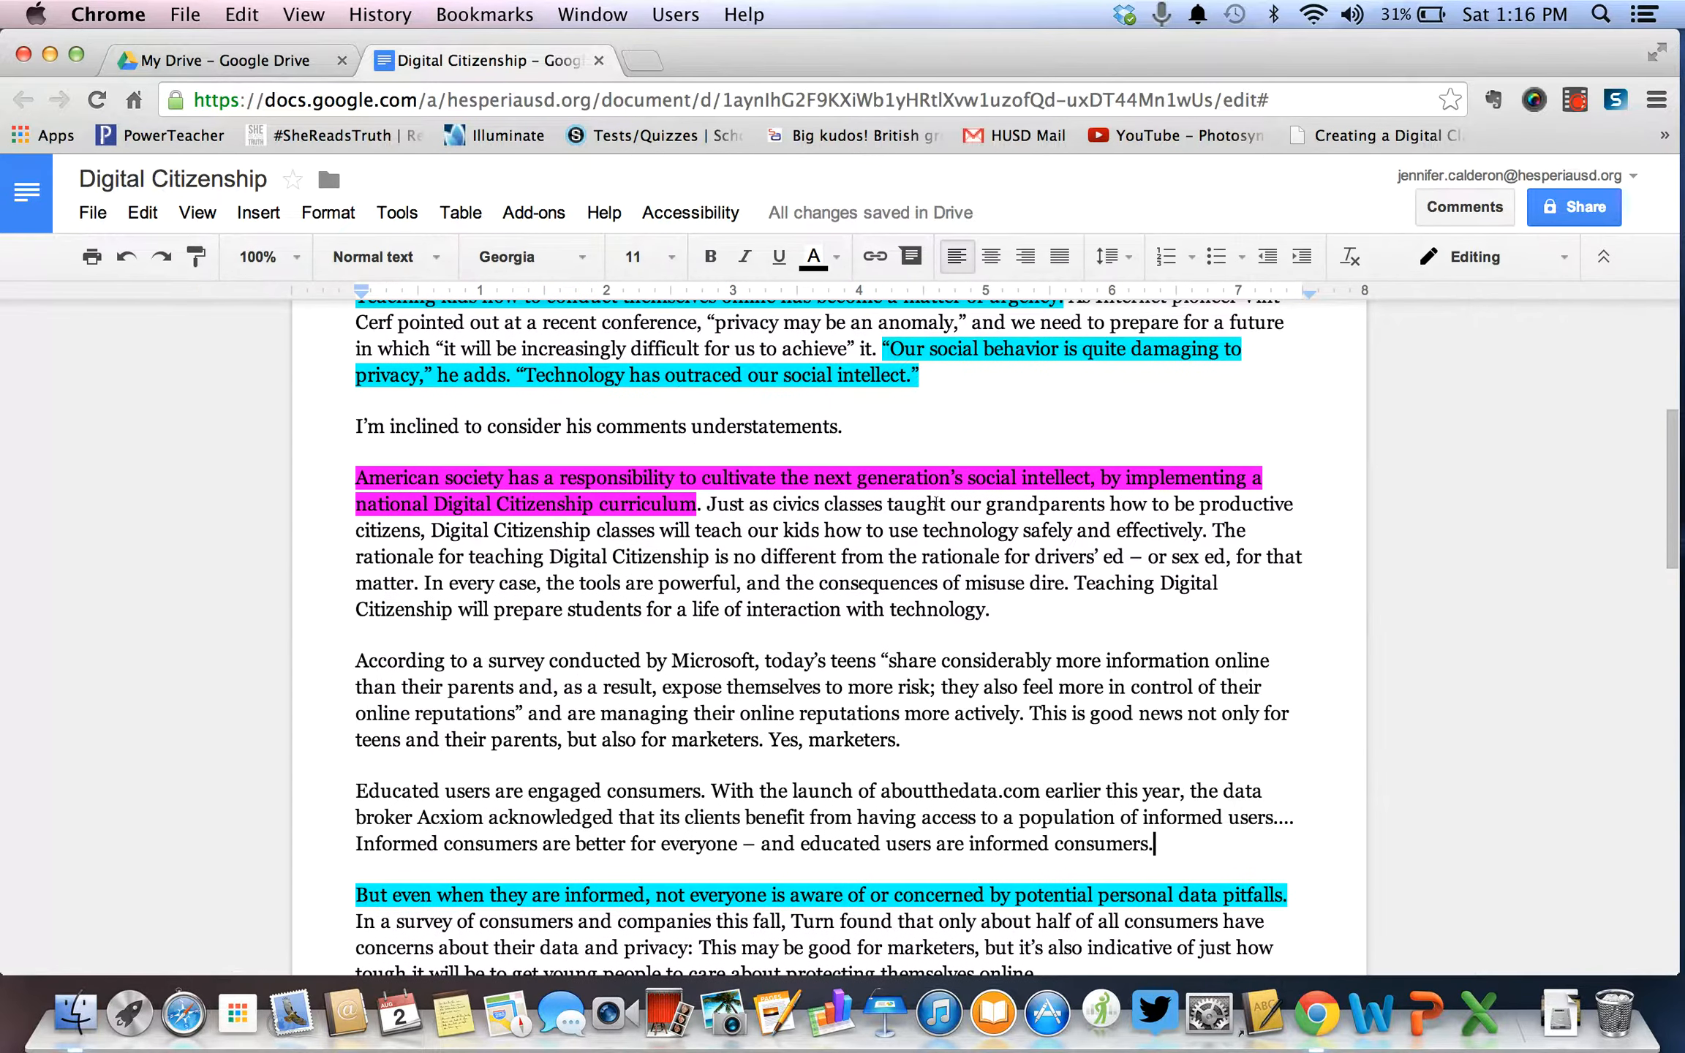
# Move the original Digital Citizenship document from My Drive into the Google Tech Training folder.
pyautogui.scroll(7, 936, 502)
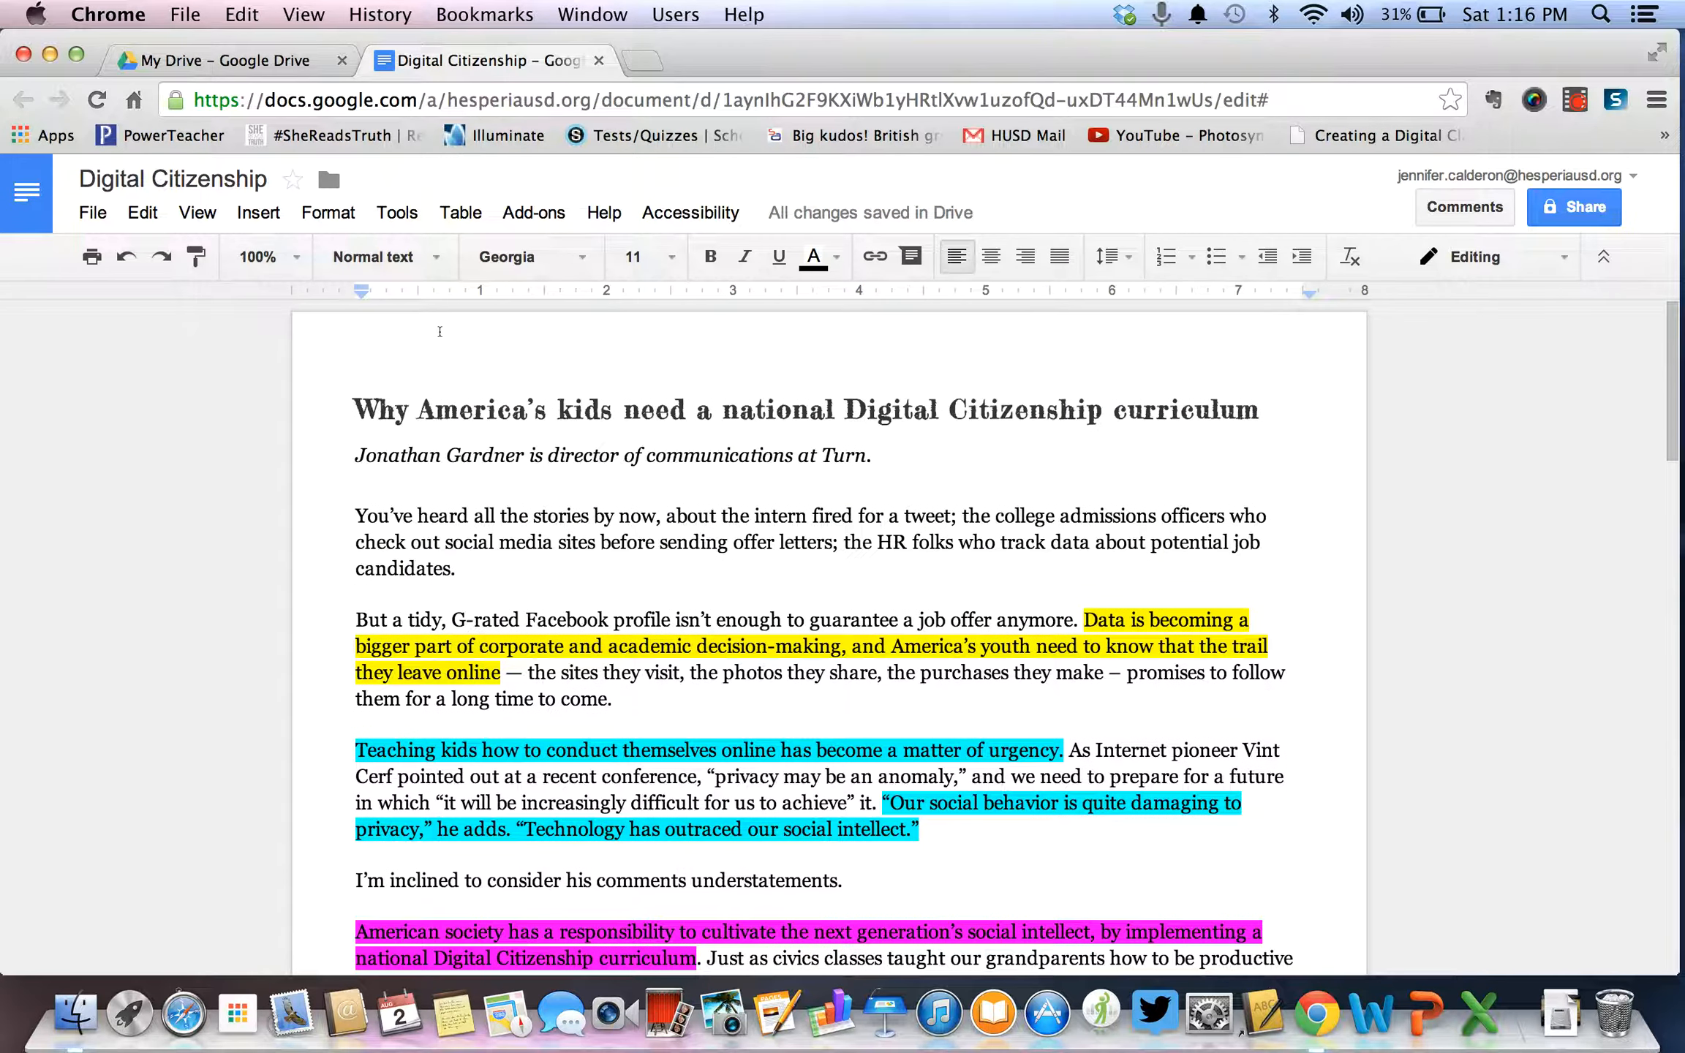
pyautogui.click(328, 180)
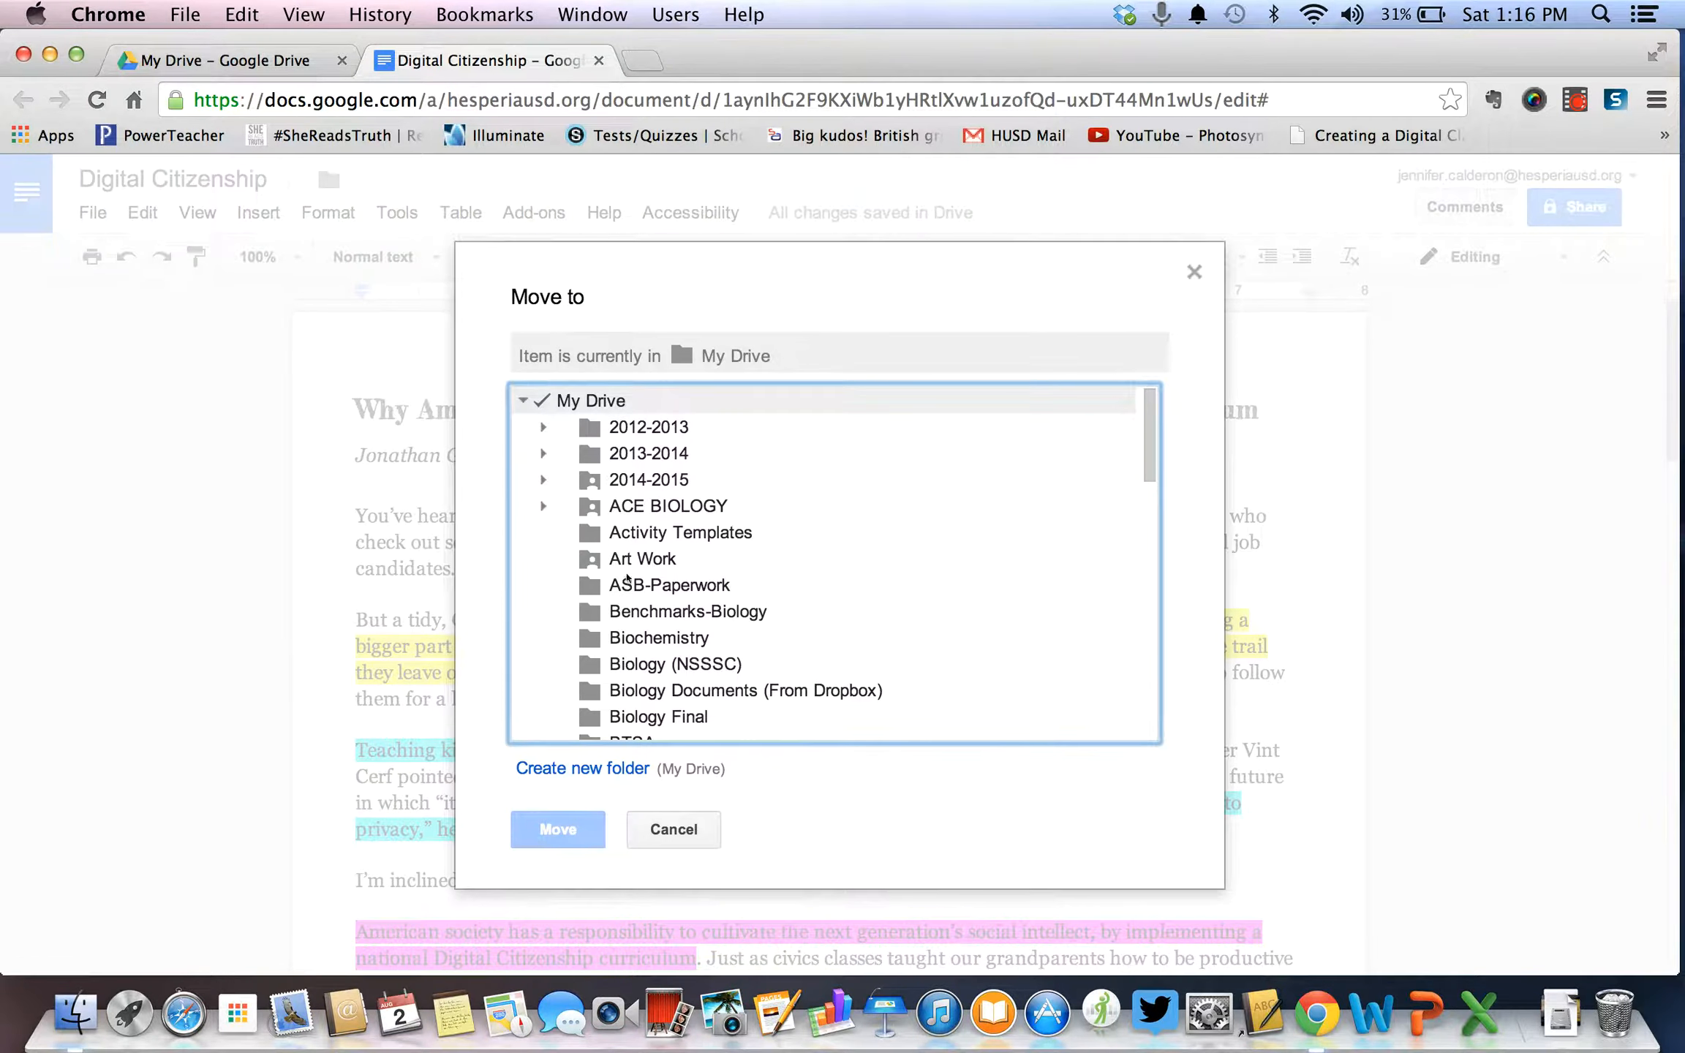
pyautogui.scroll(-10, 633, 638)
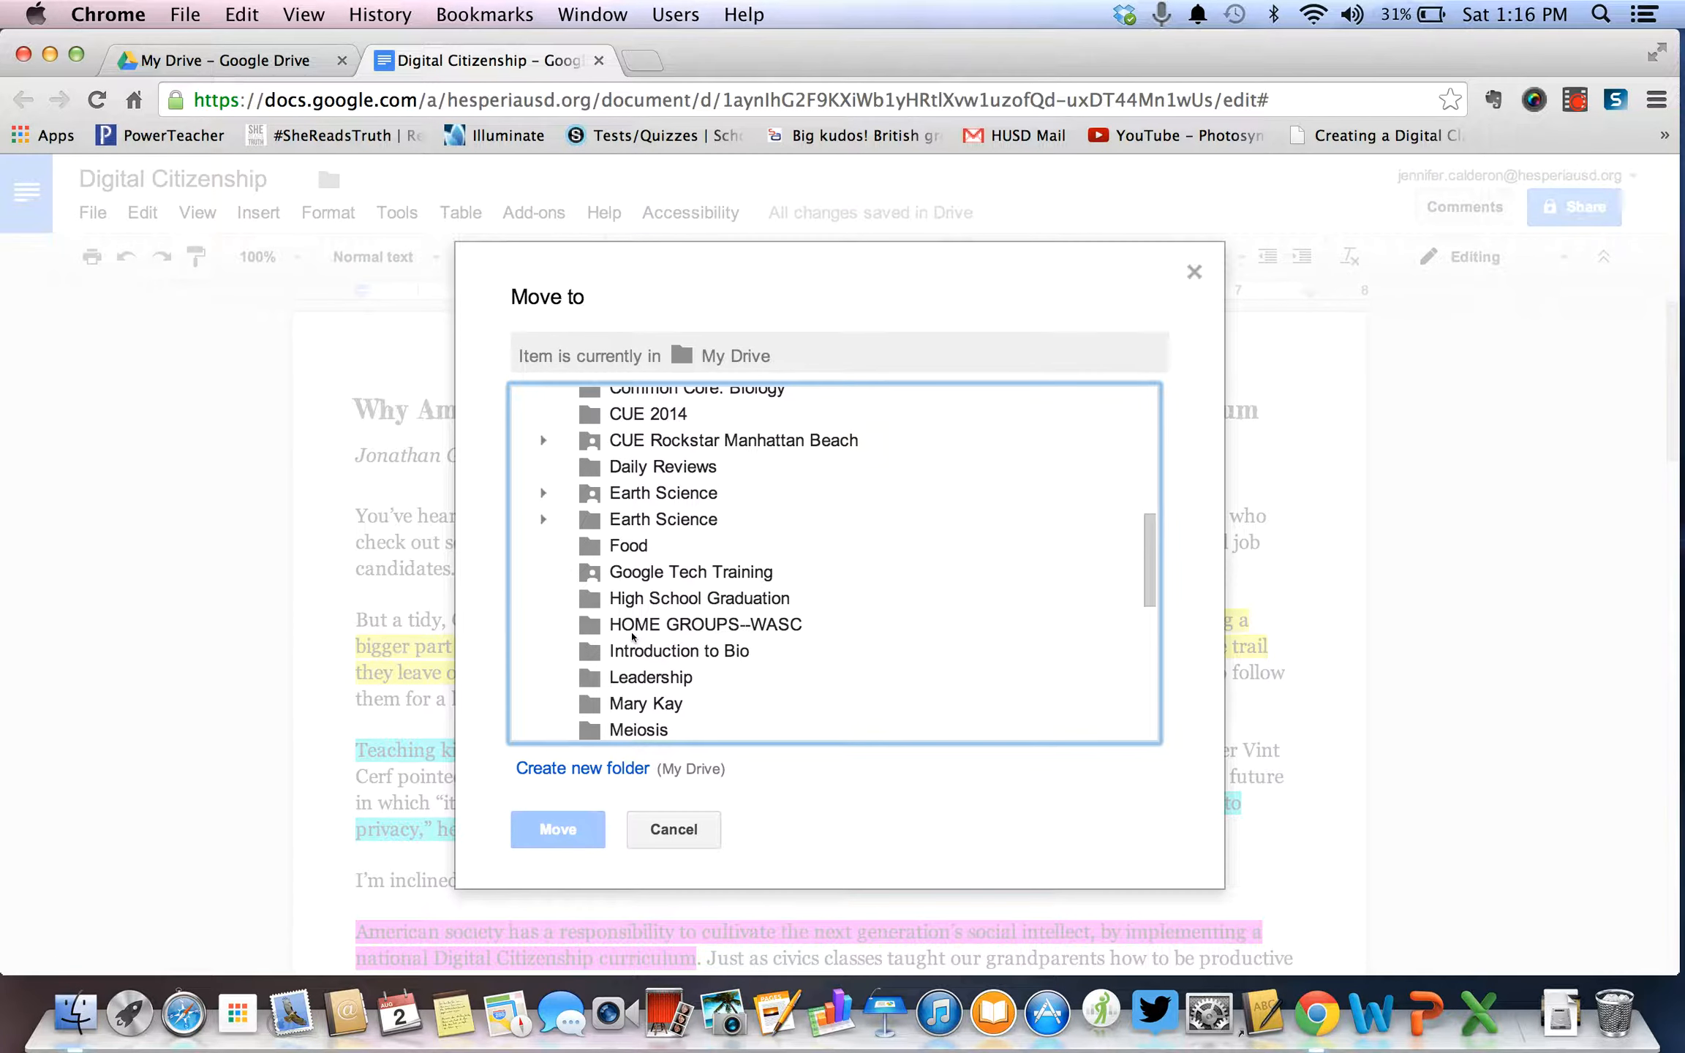
pyautogui.scroll(-5, 633, 638)
pyautogui.scroll(5, 665, 567)
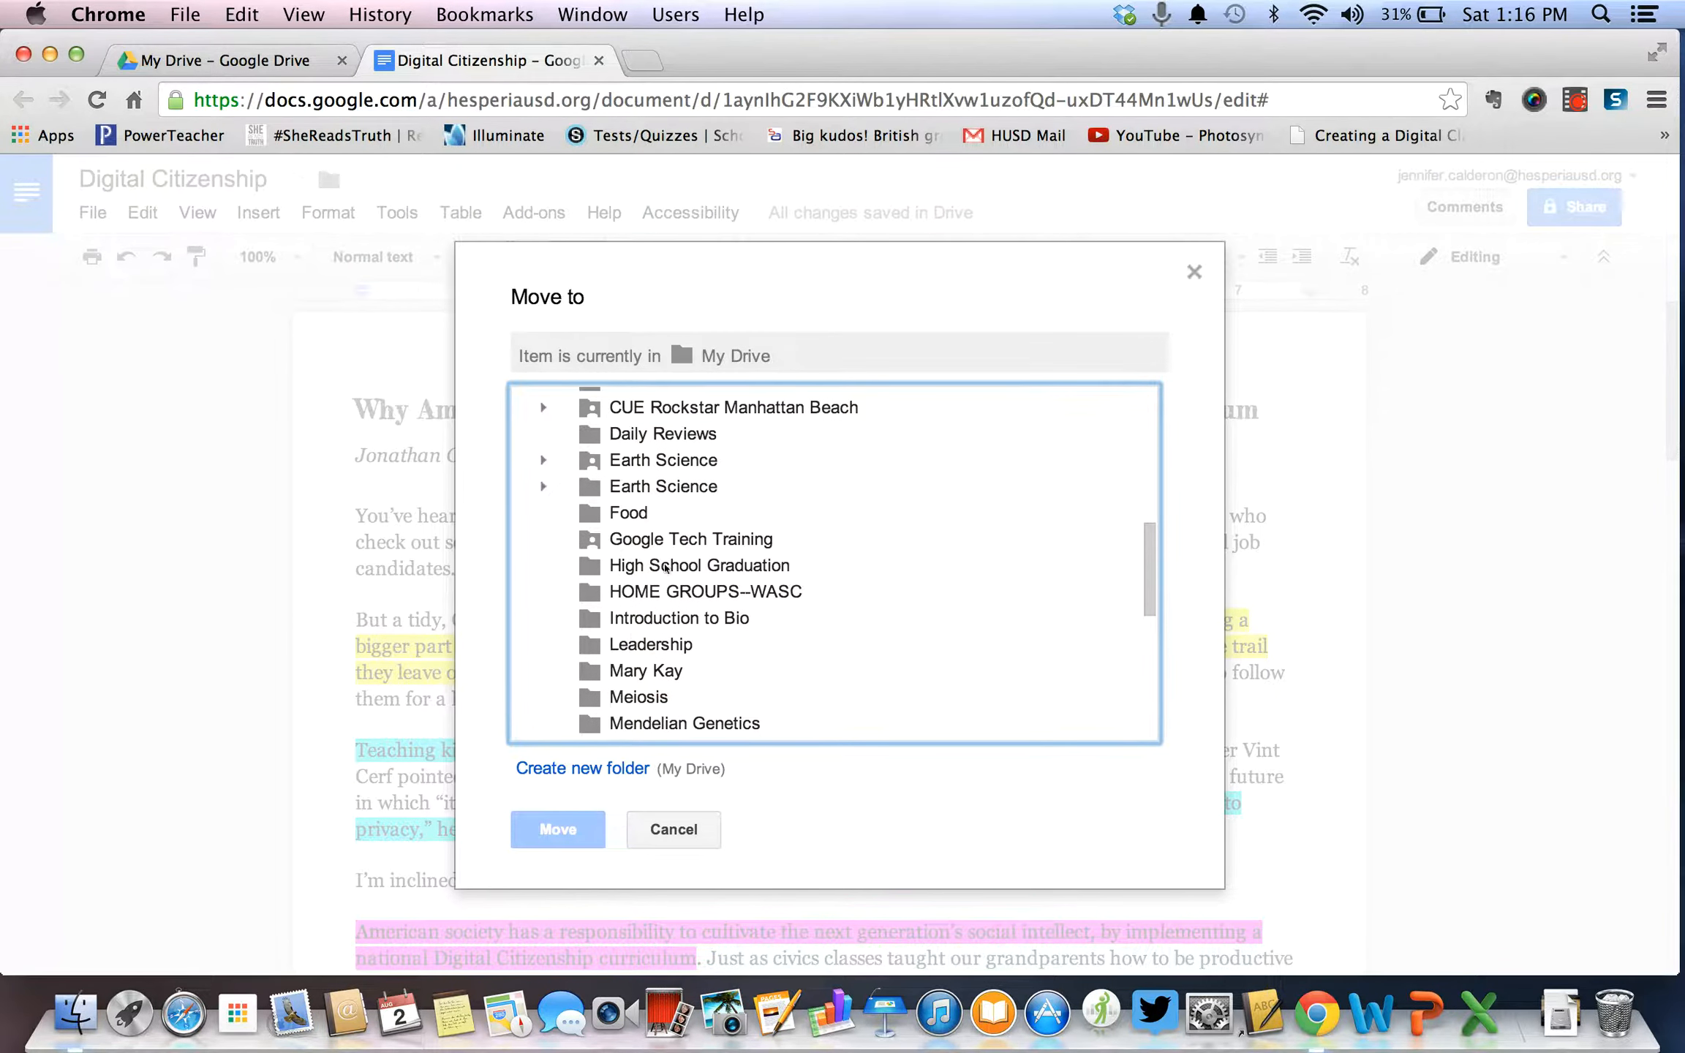
pyautogui.click(671, 541)
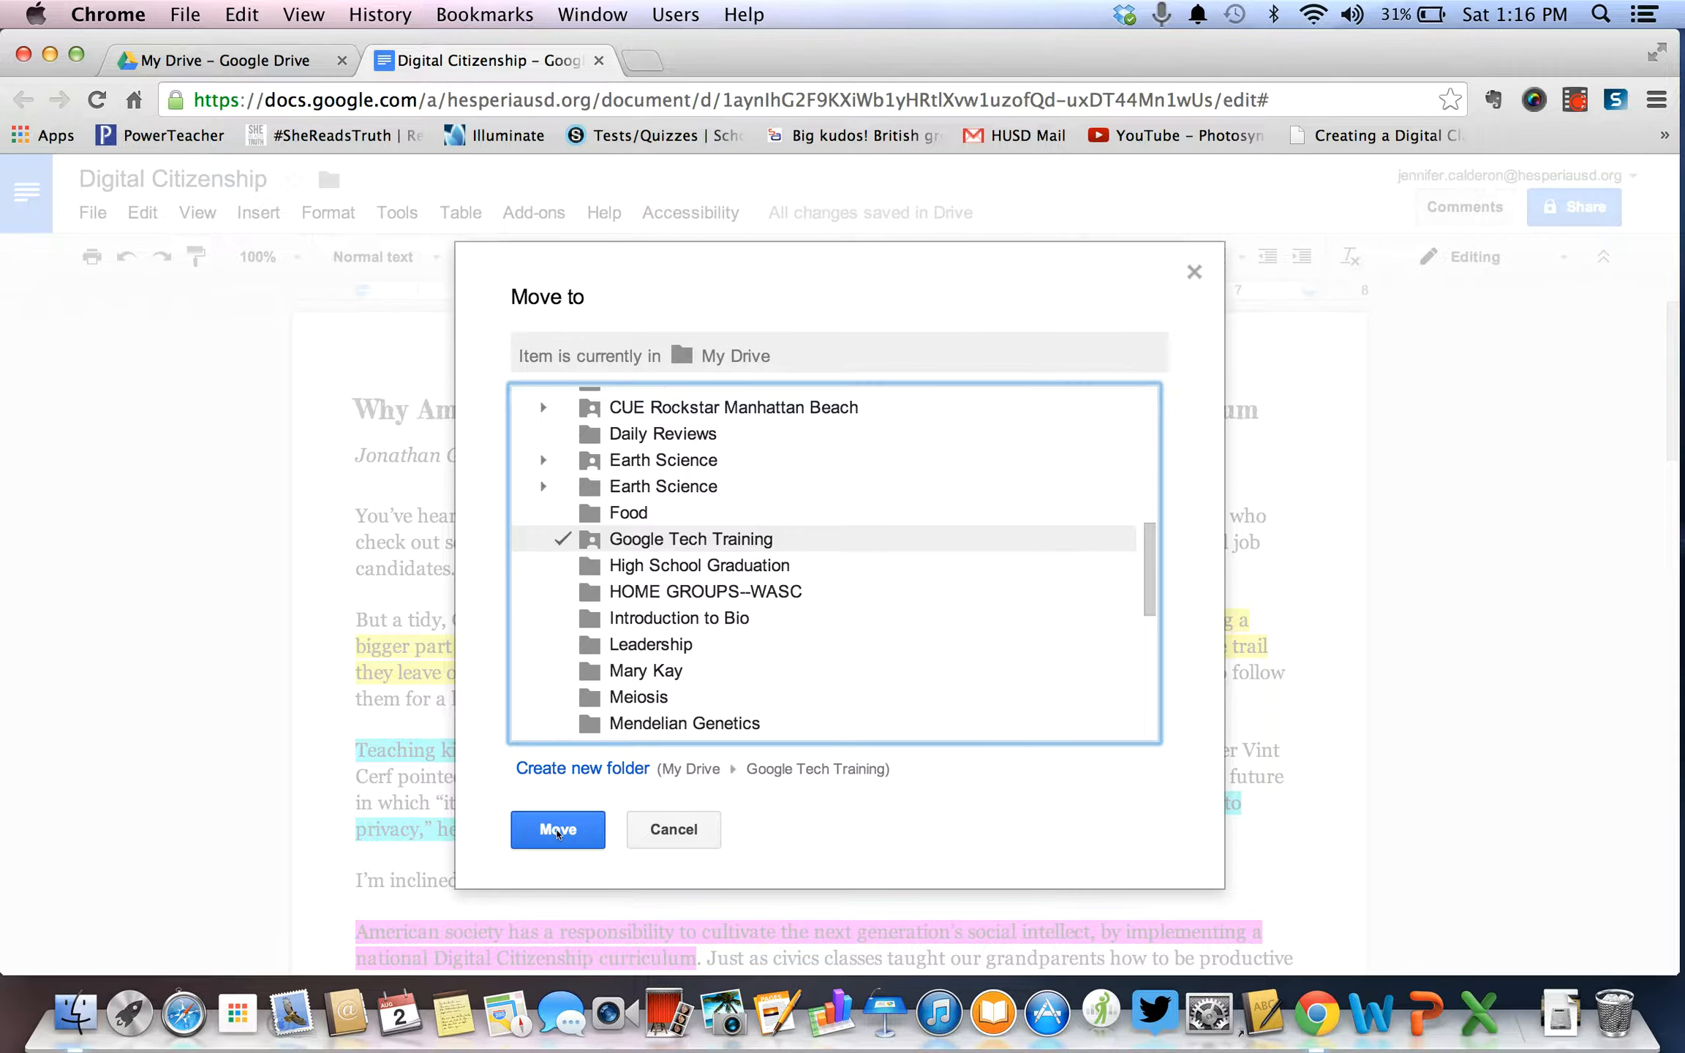
pyautogui.click(558, 830)
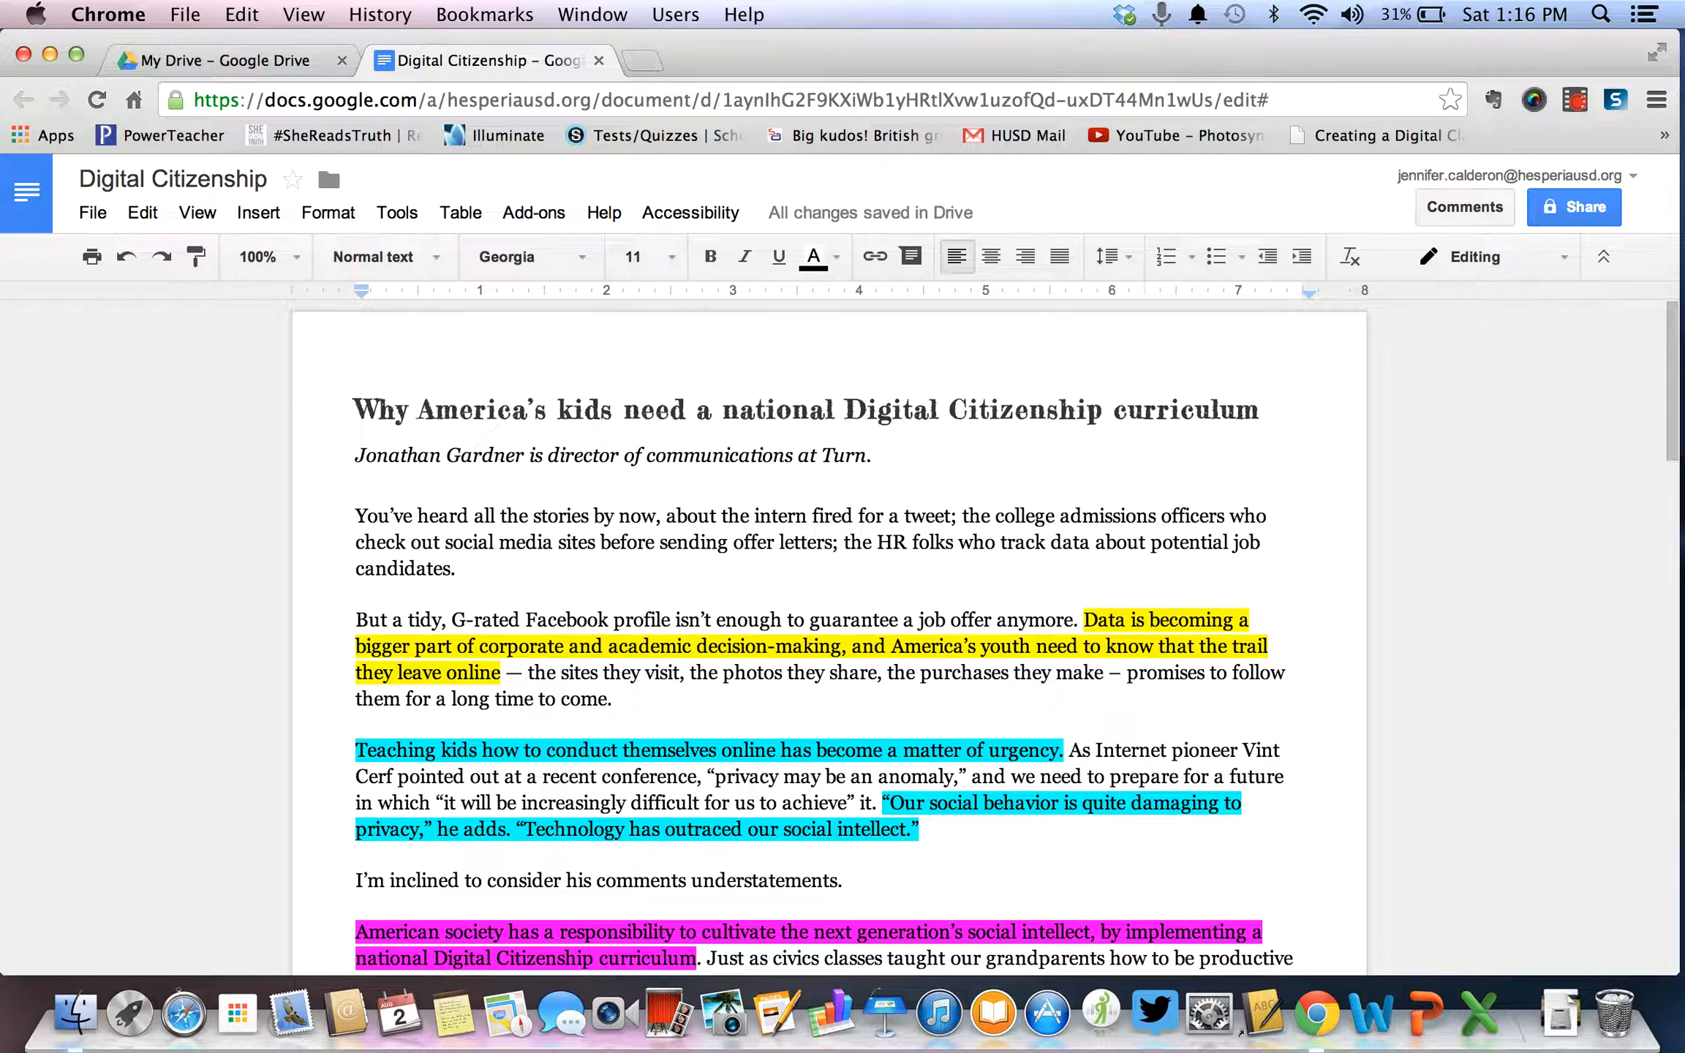
# Close the Digital Citizenship document and open the Google Tech Training folder in My Drive.
pyautogui.click(599, 61)
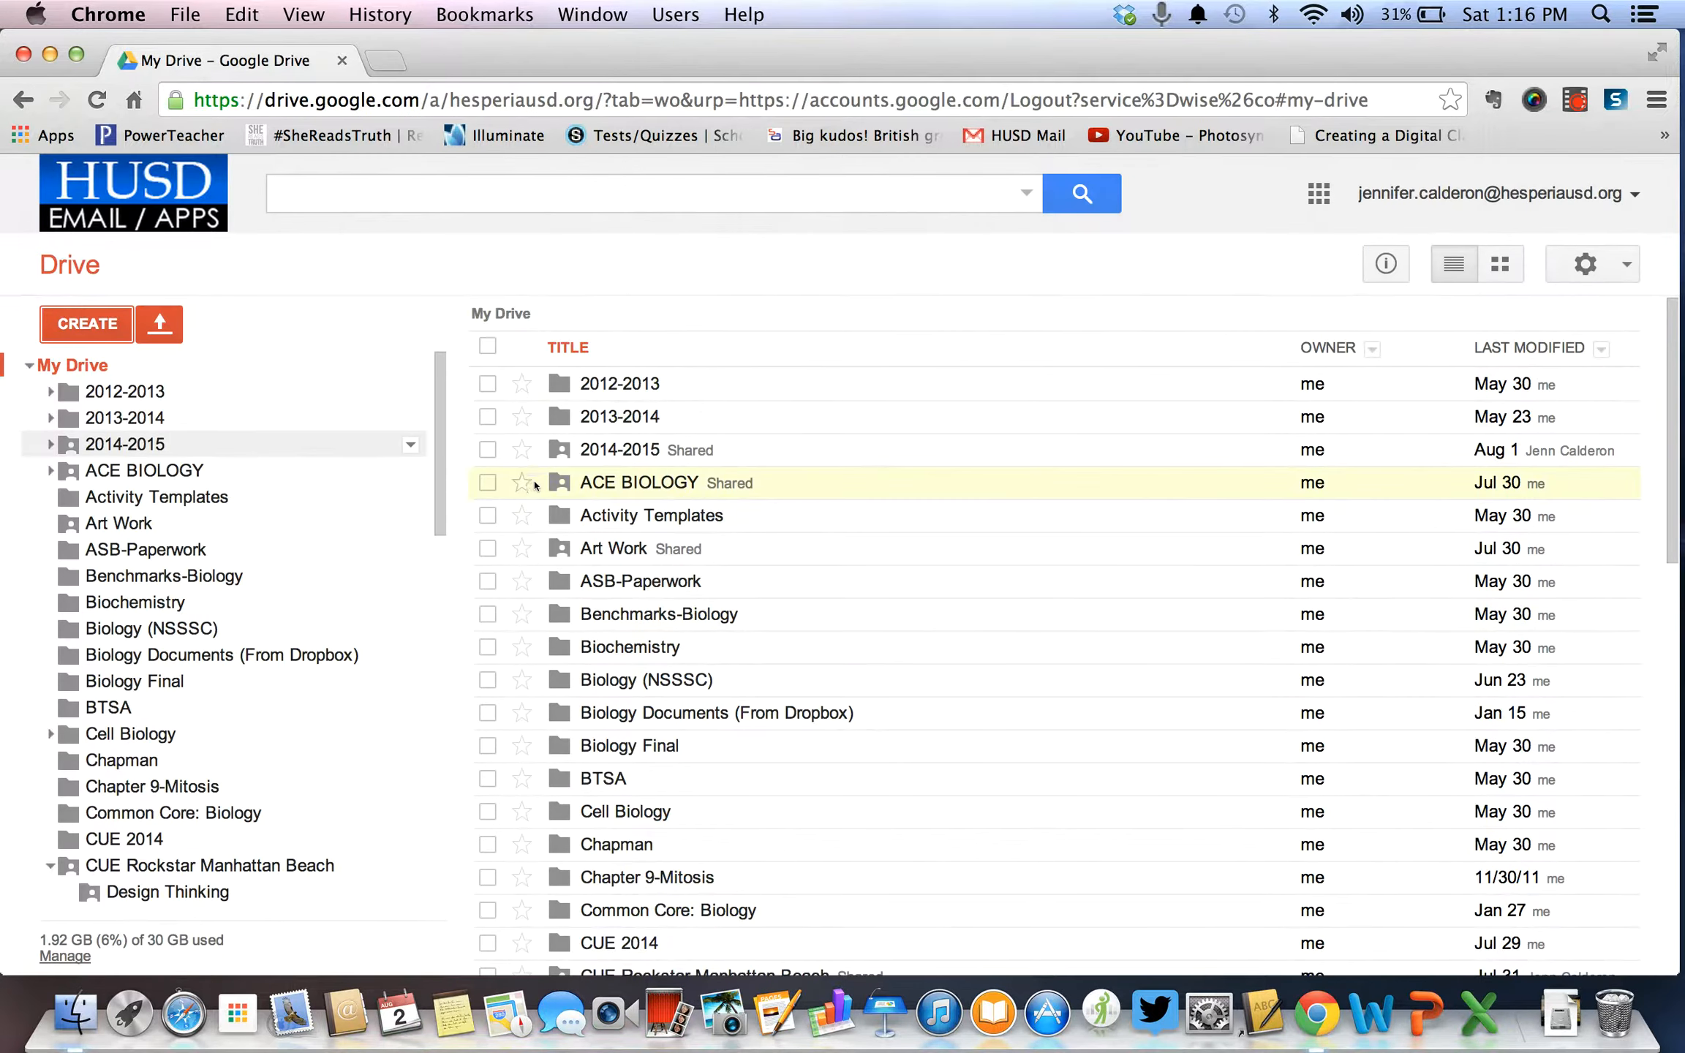
pyautogui.scroll(-5, 535, 485)
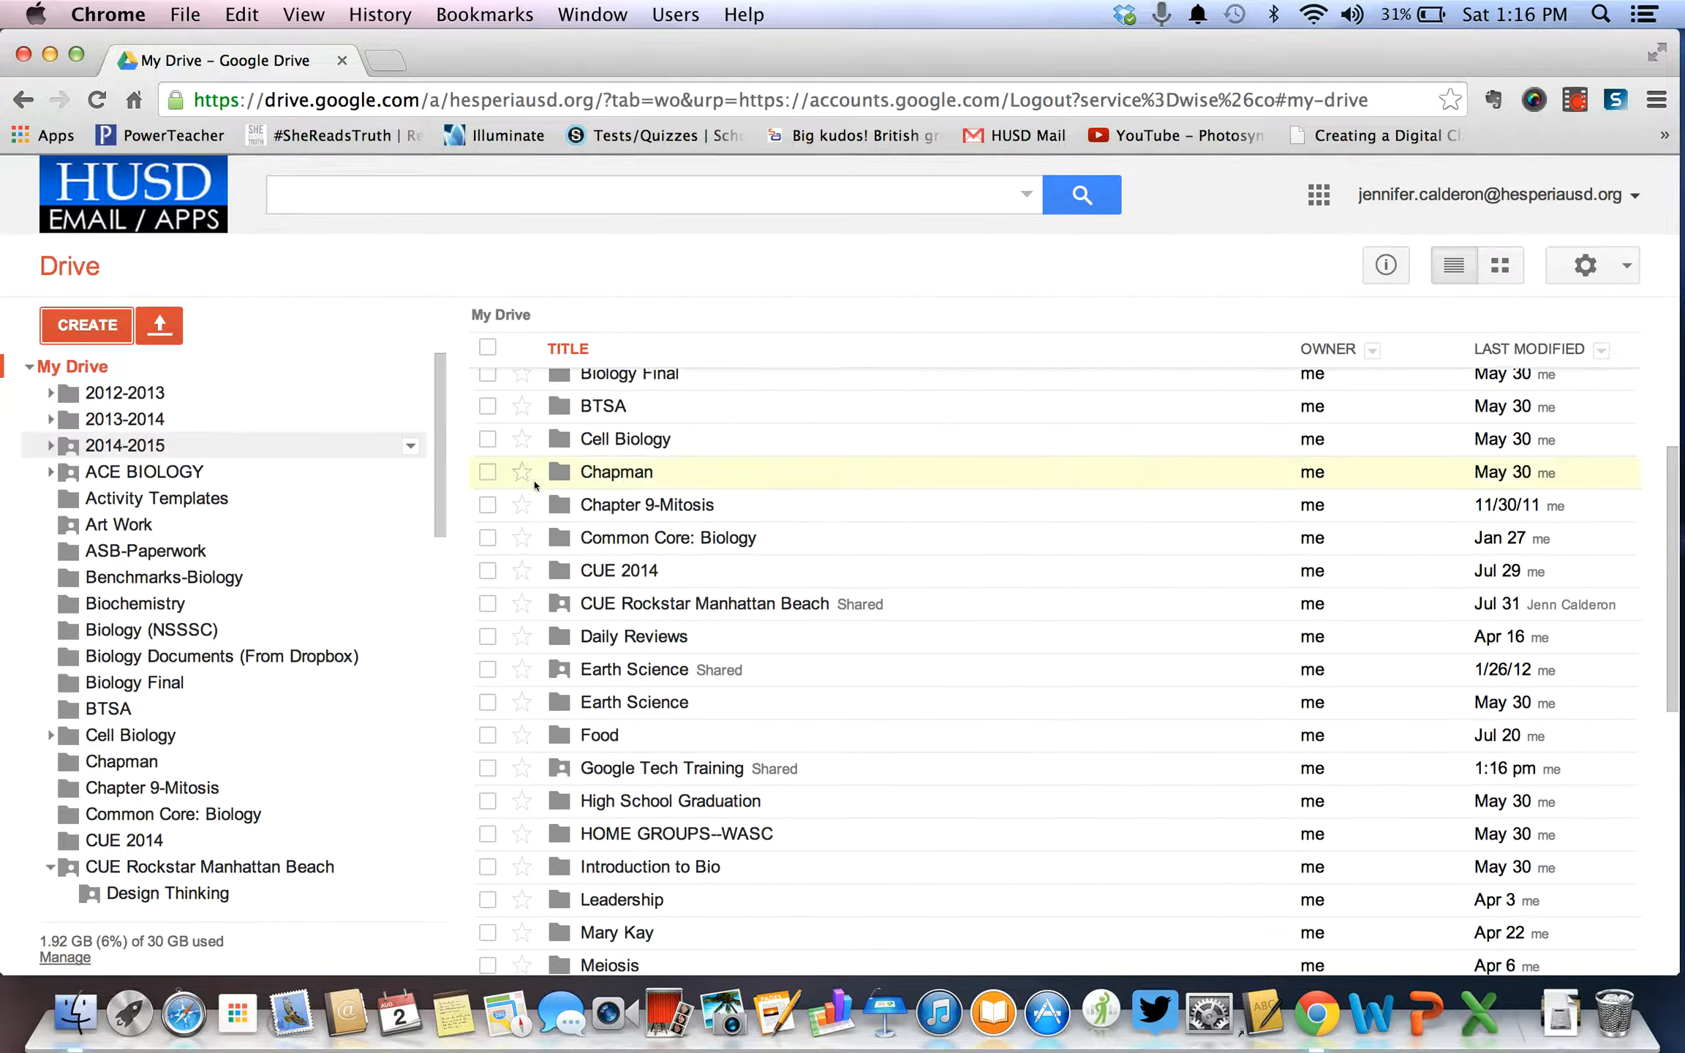
pyautogui.scroll(-4, 534, 485)
pyautogui.click(630, 557)
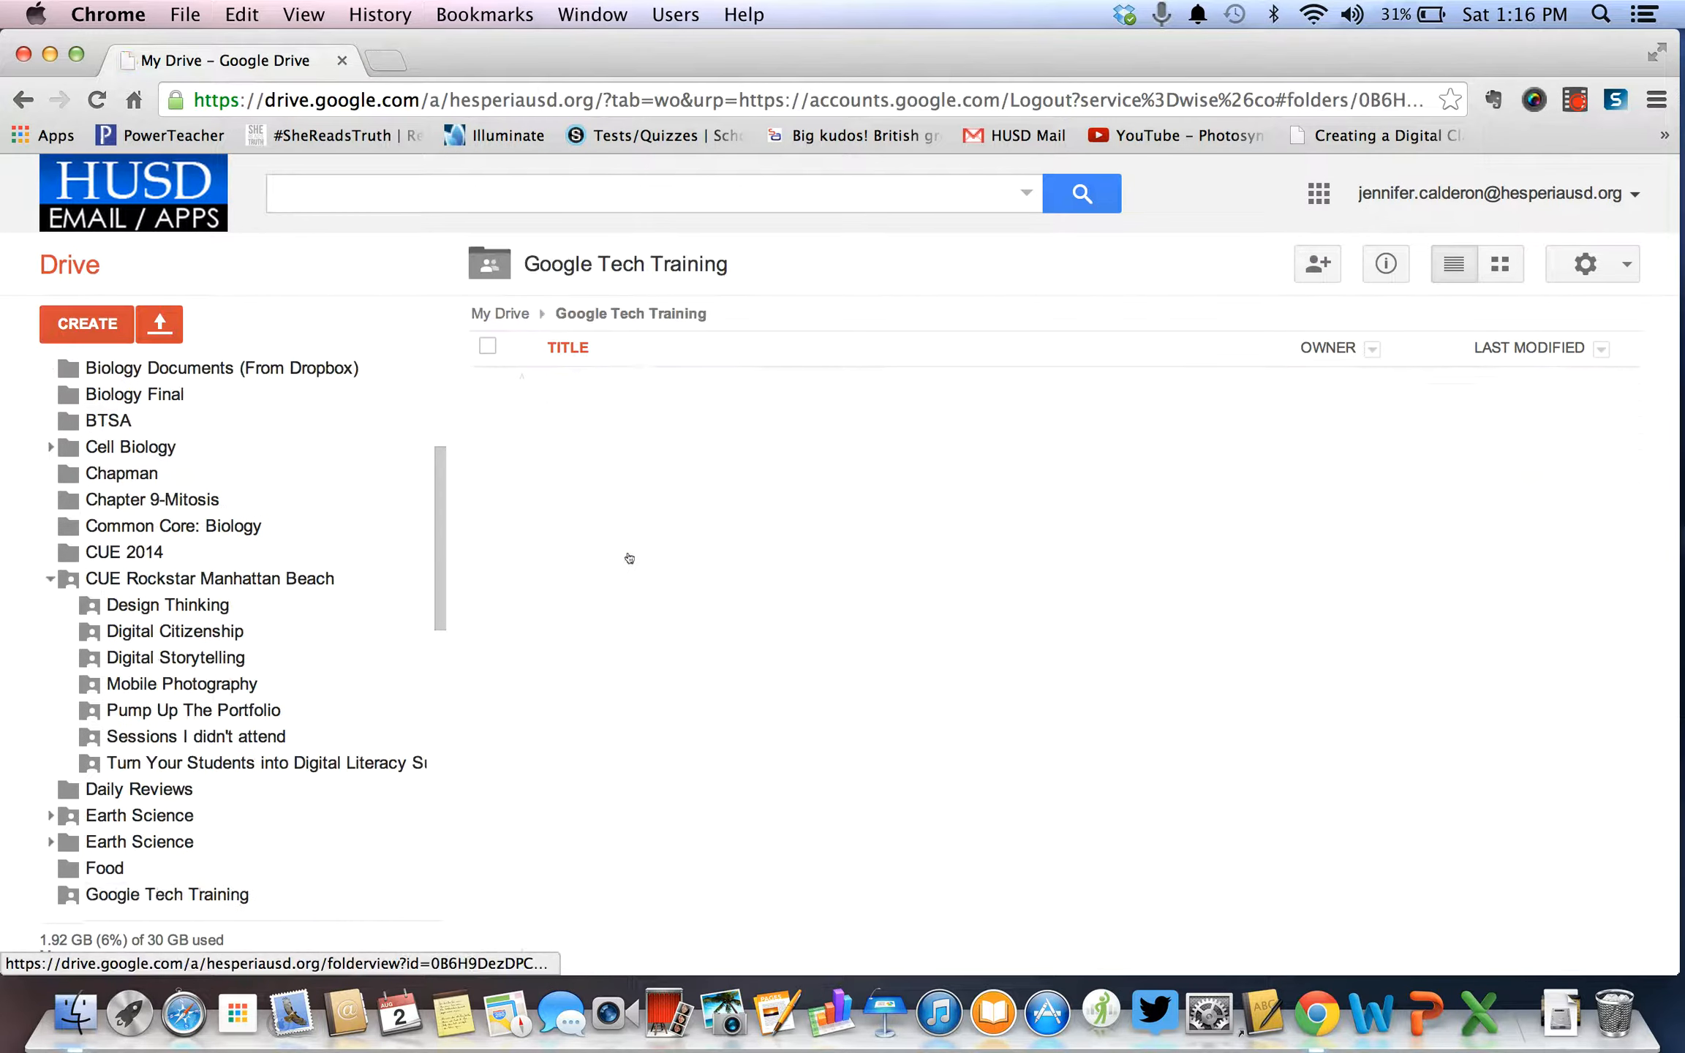
# Open the Digital Citizenship document from the folder, review its highlighted passages, and close it.
pyautogui.click(635, 382)
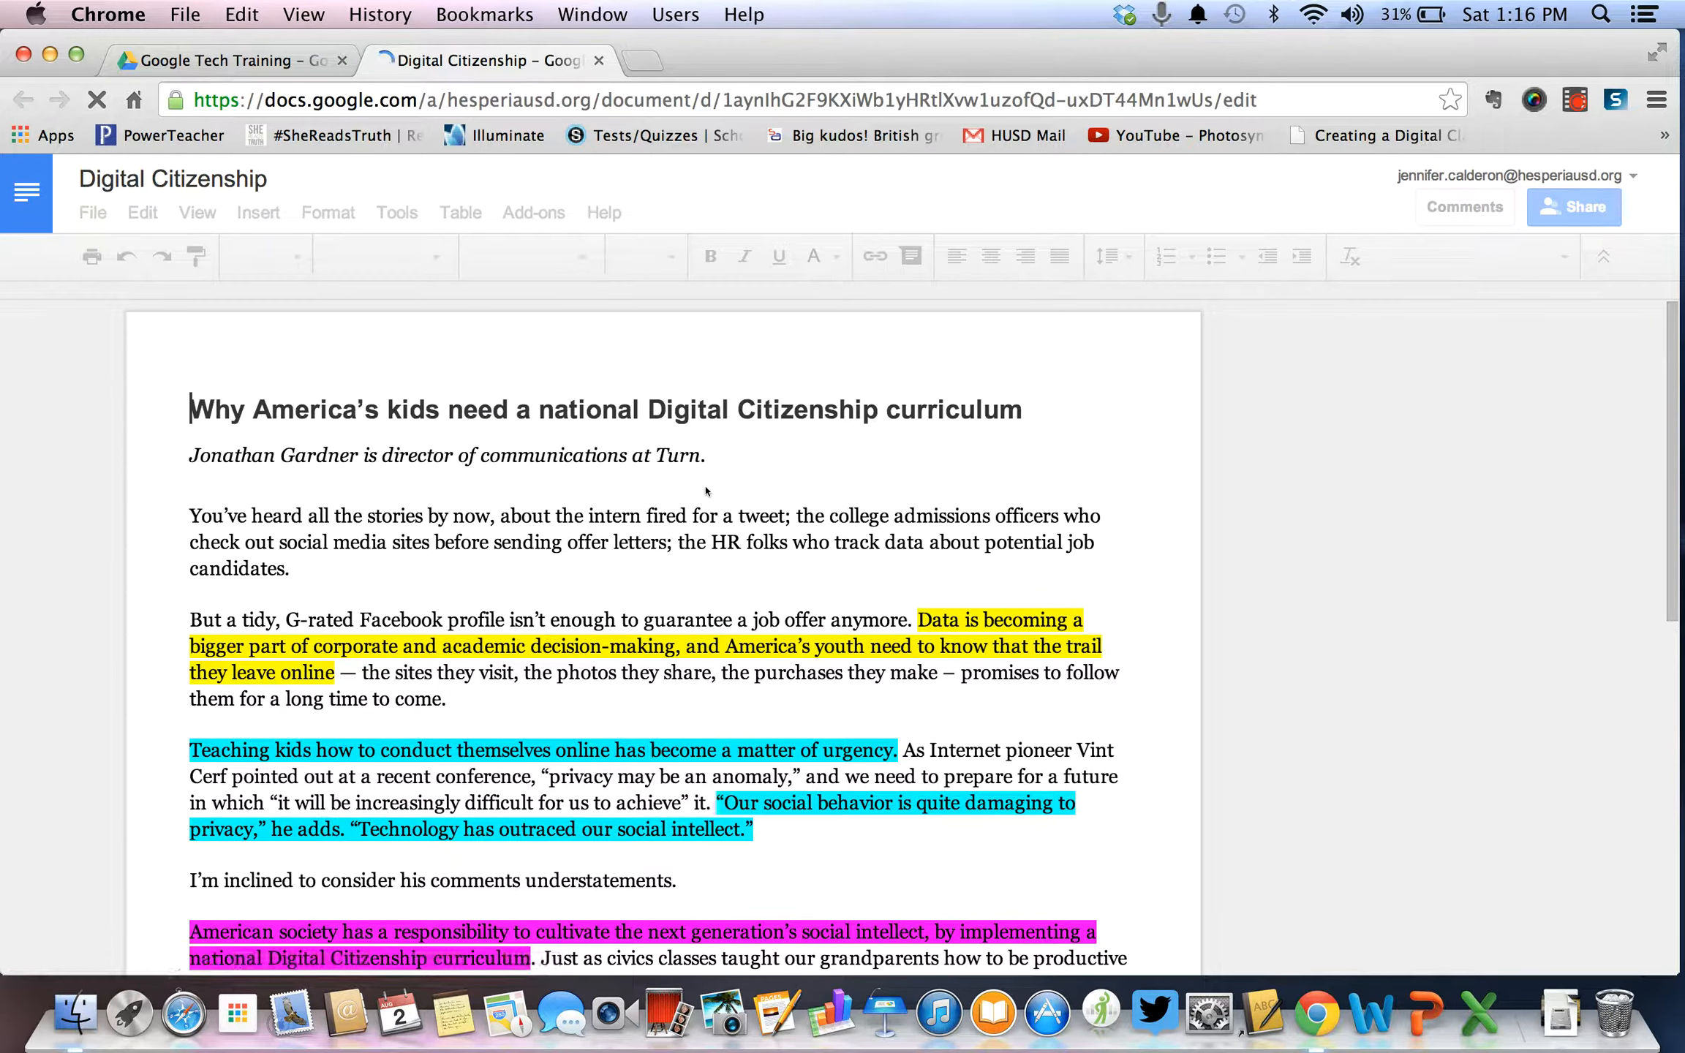
pyautogui.scroll(-2, 706, 486)
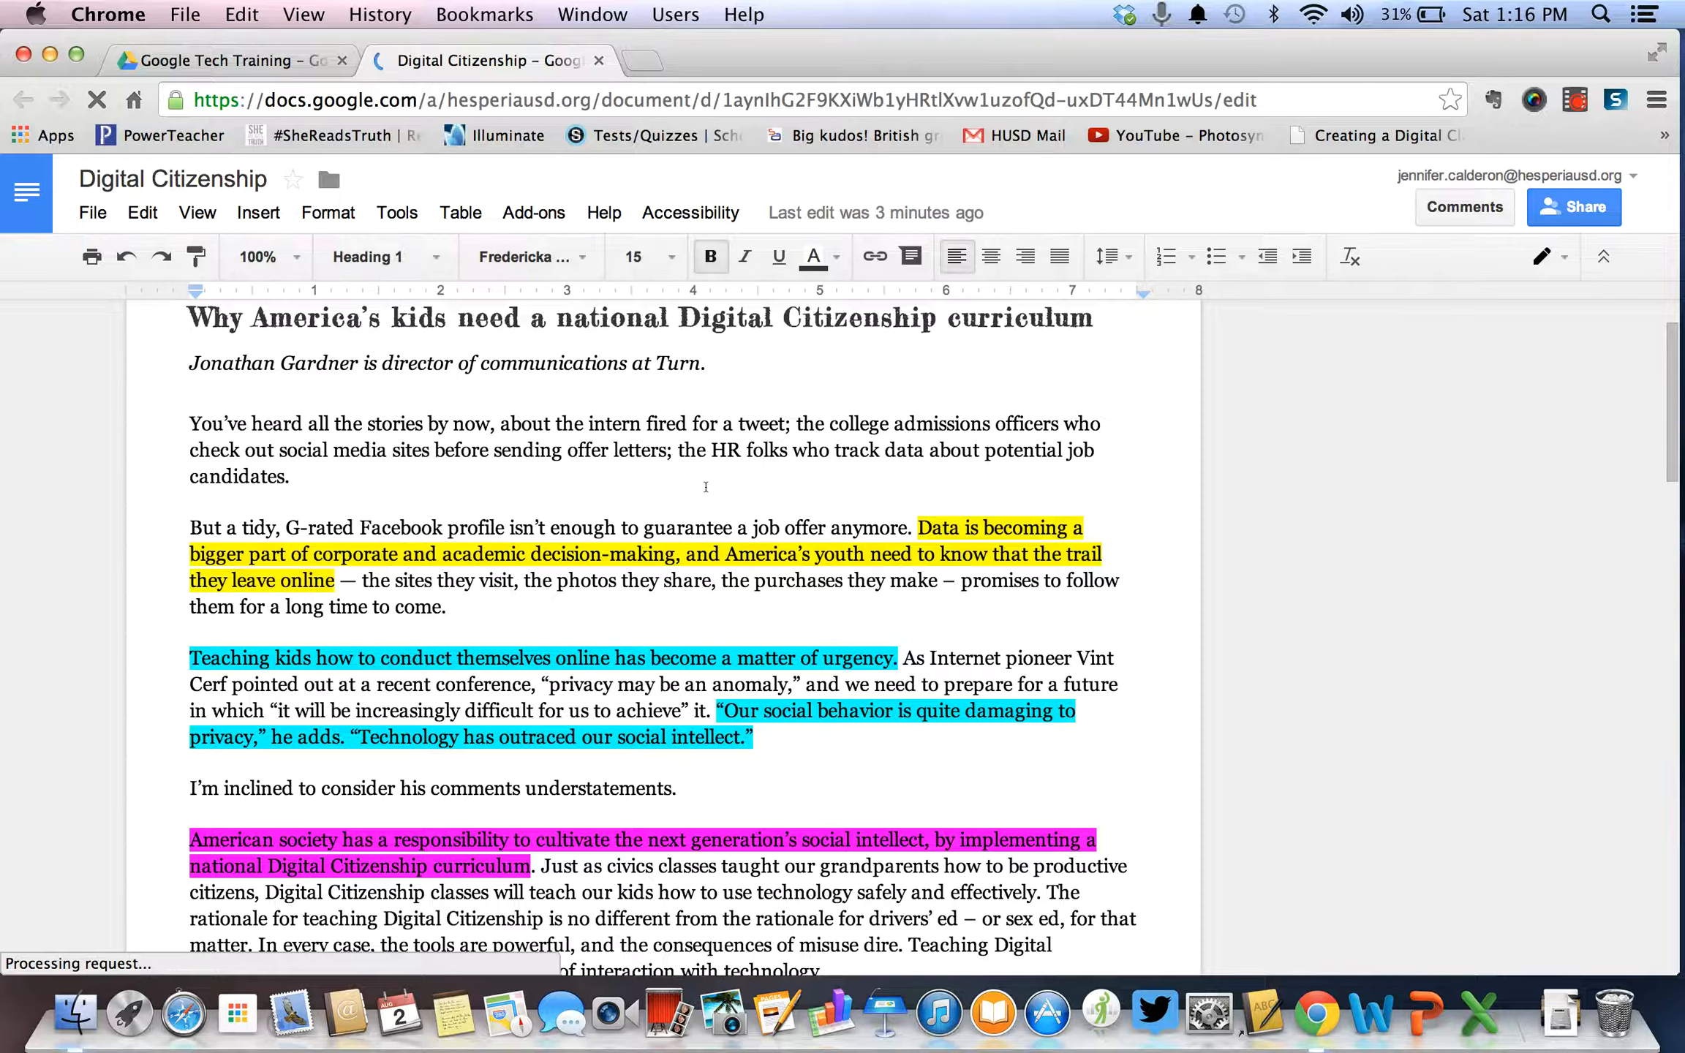
pyautogui.scroll(-7, 706, 486)
pyautogui.scroll(-5, 705, 487)
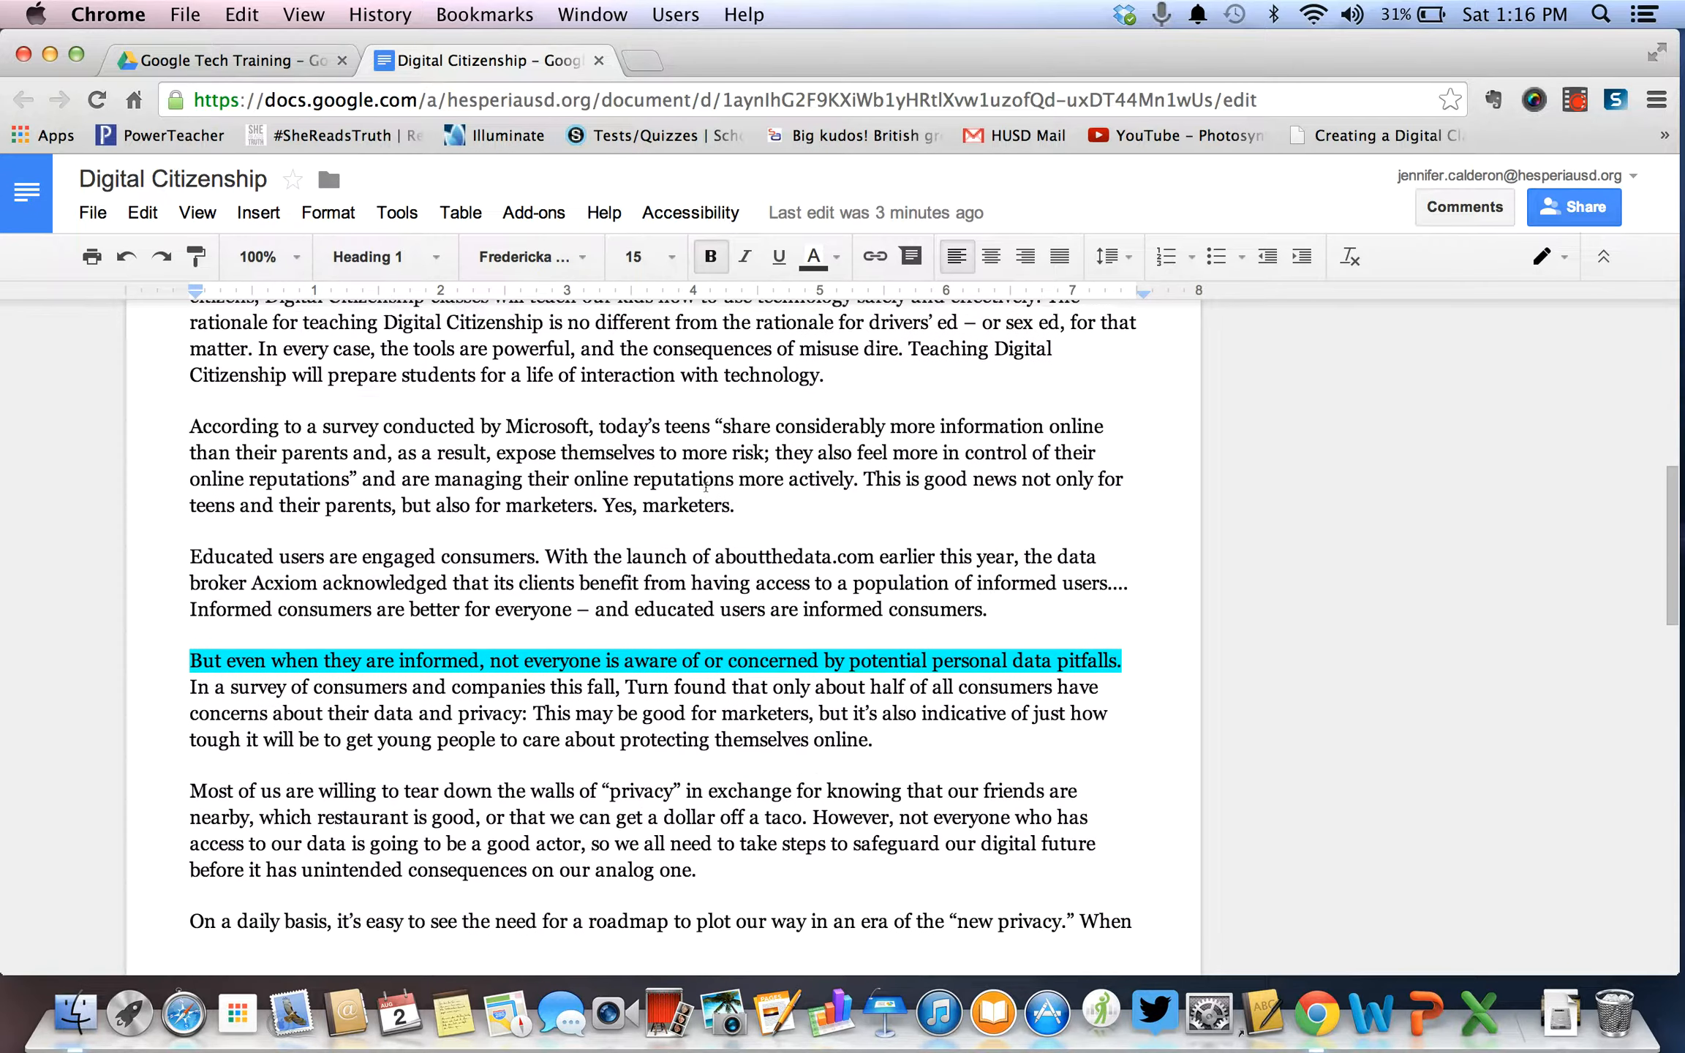
pyautogui.scroll(-9, 706, 487)
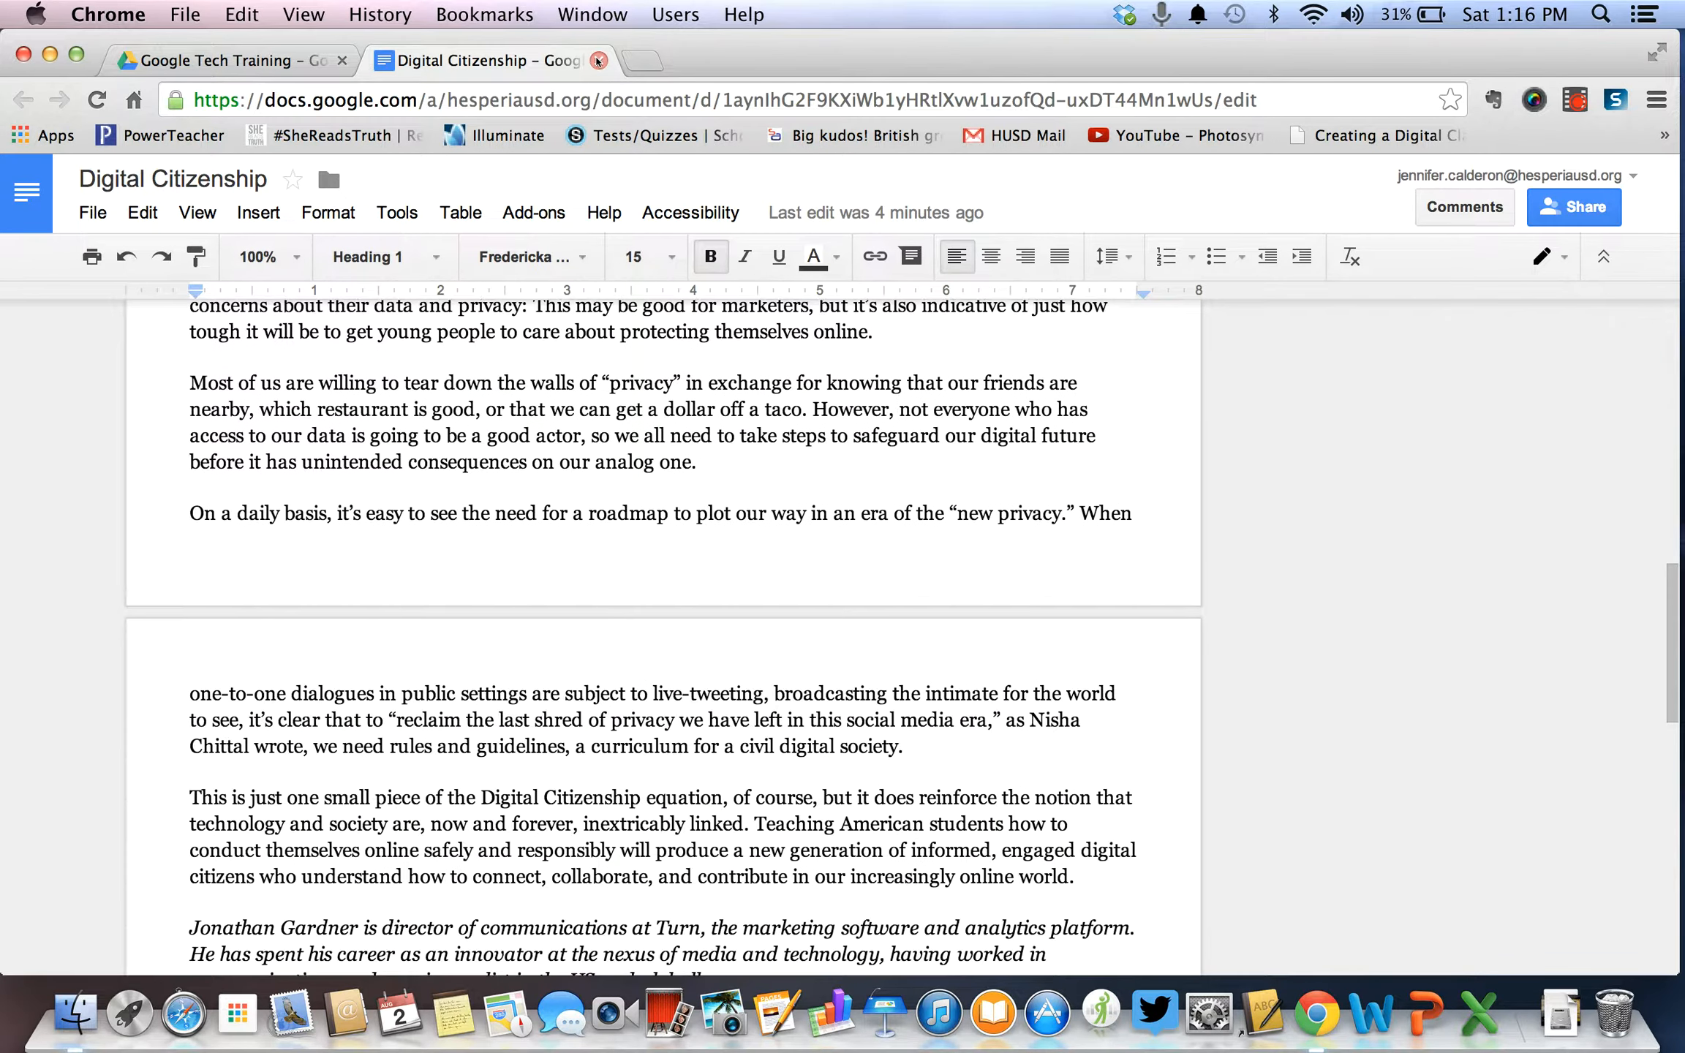
pyautogui.click(597, 61)
# Open the Digital Citizenship Highlights document and add the line "Digital Citizenship" below the source link at the end.
pyautogui.click(628, 417)
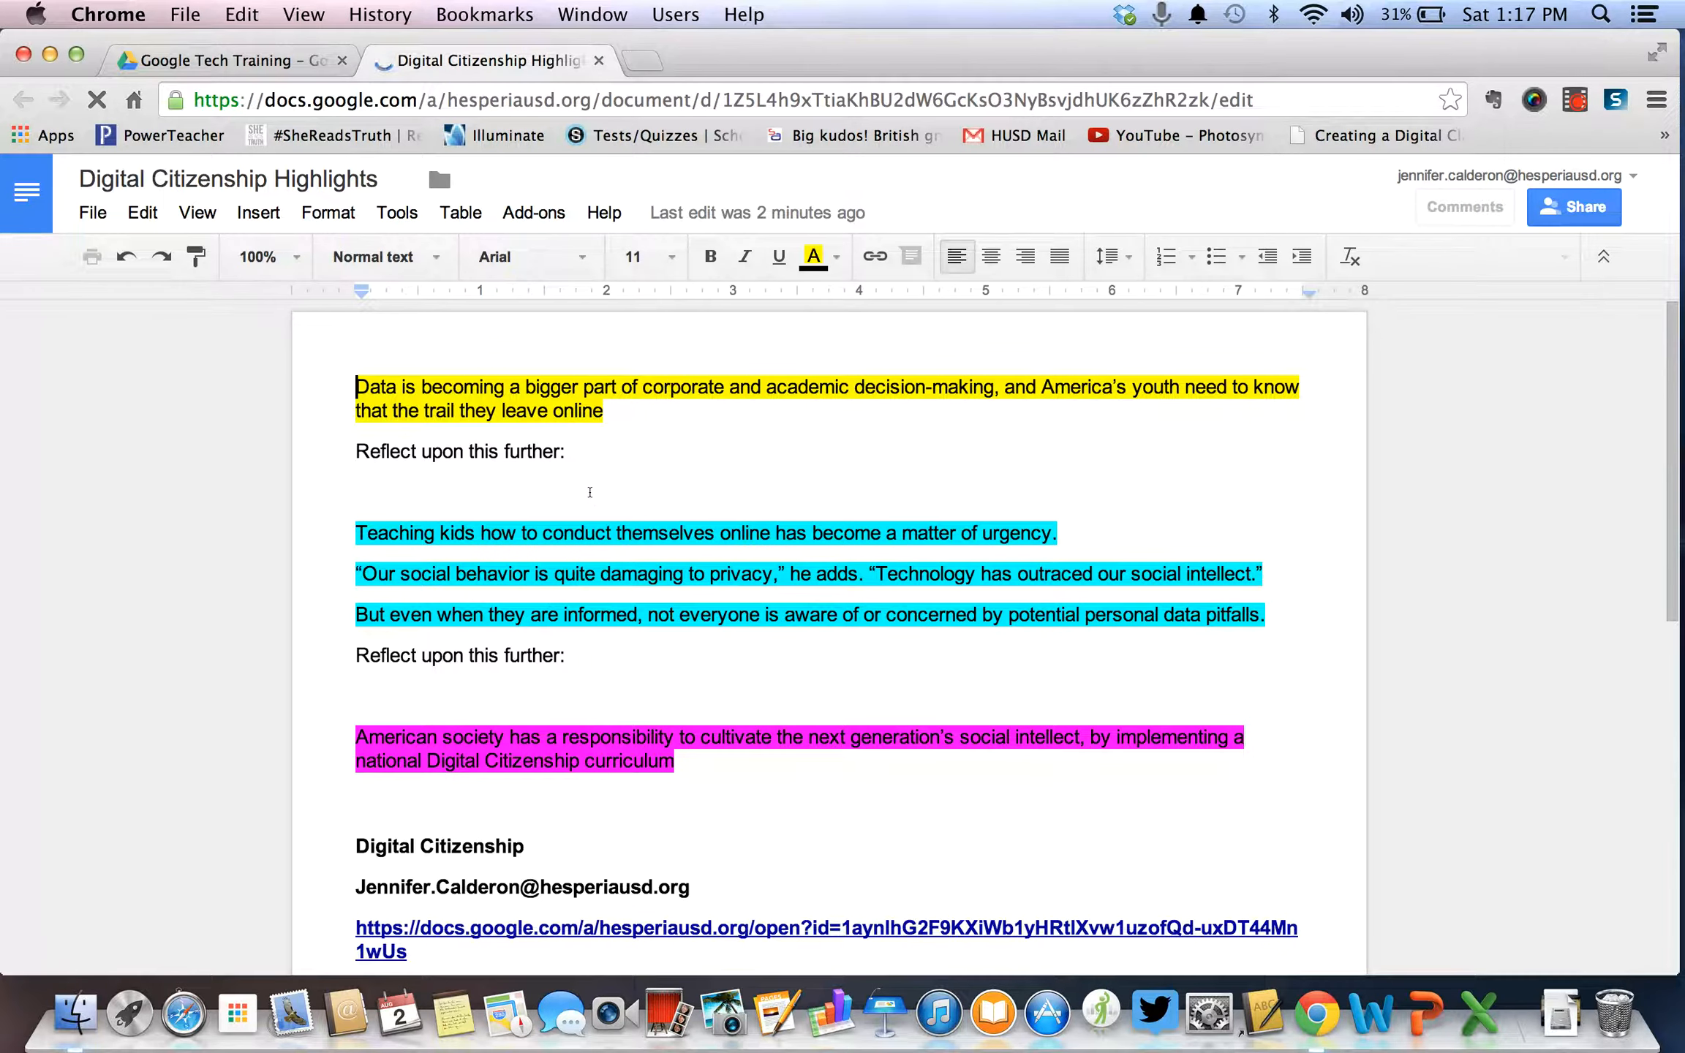
pyautogui.scroll(-5, 590, 492)
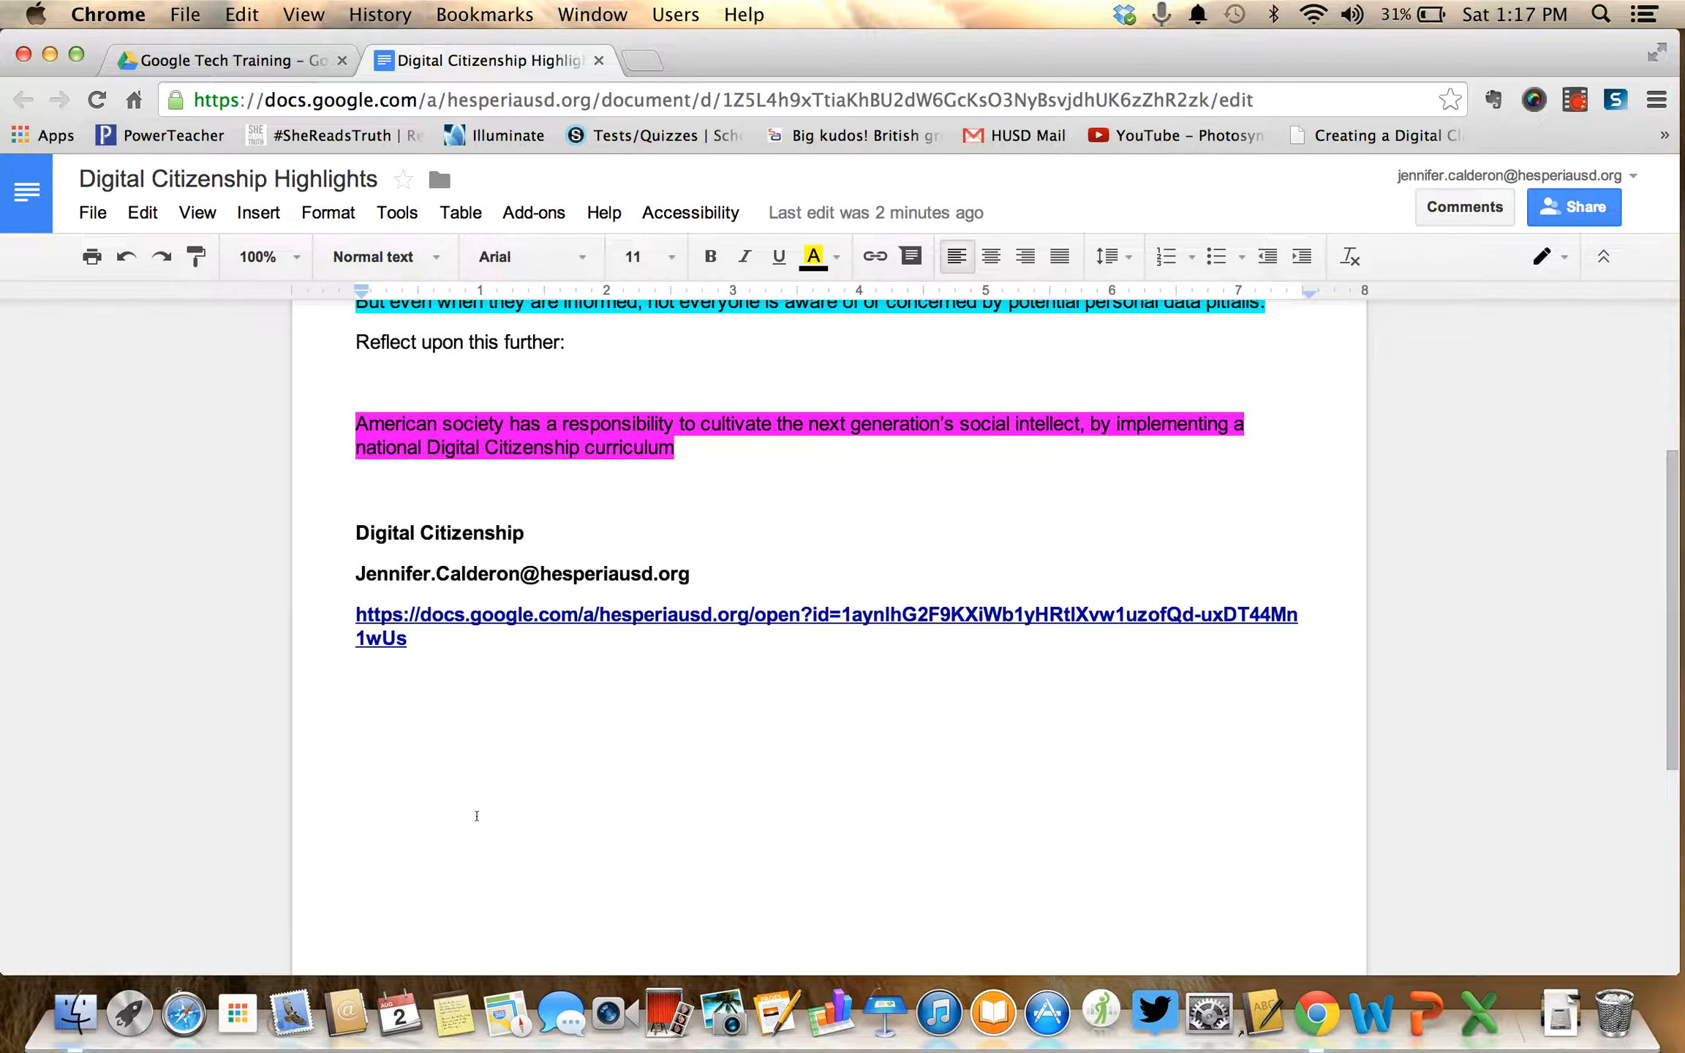
pyautogui.click(477, 817)
pyautogui.press('Return')
pyautogui.write('Digital')
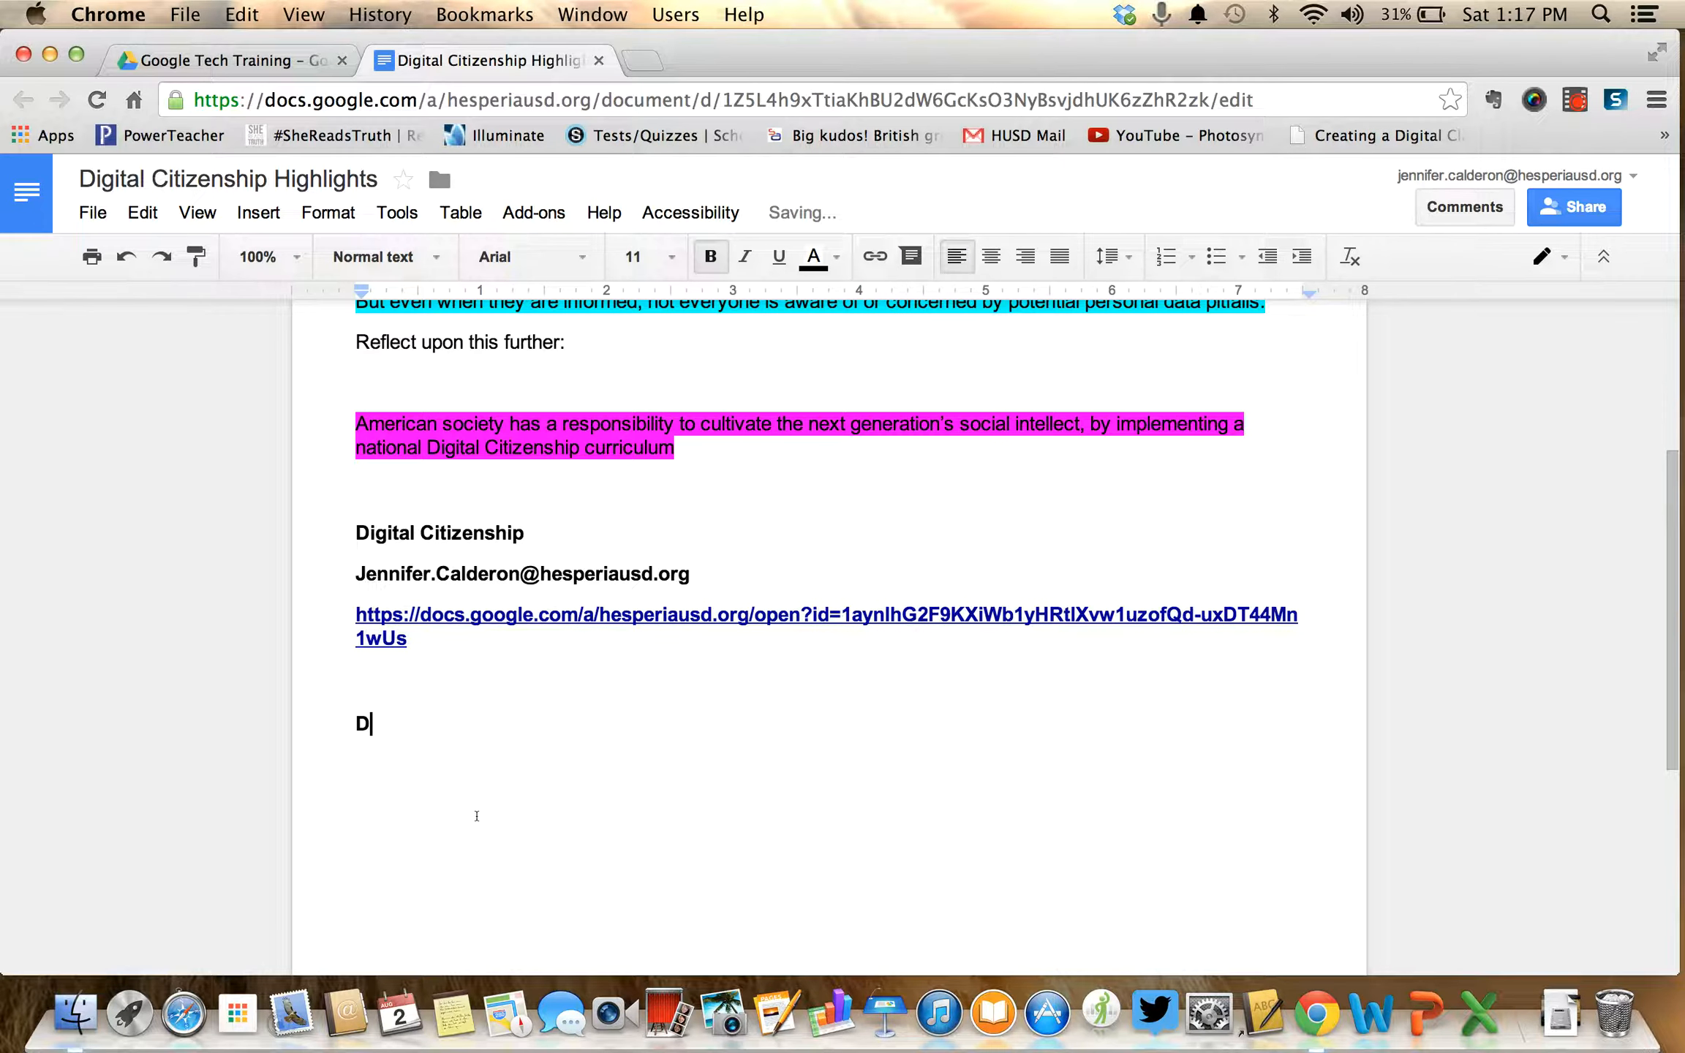
pyautogui.press('BackSpace')
pyautogui.press('BackSpace')
pyautogui.write('al Citzenship')
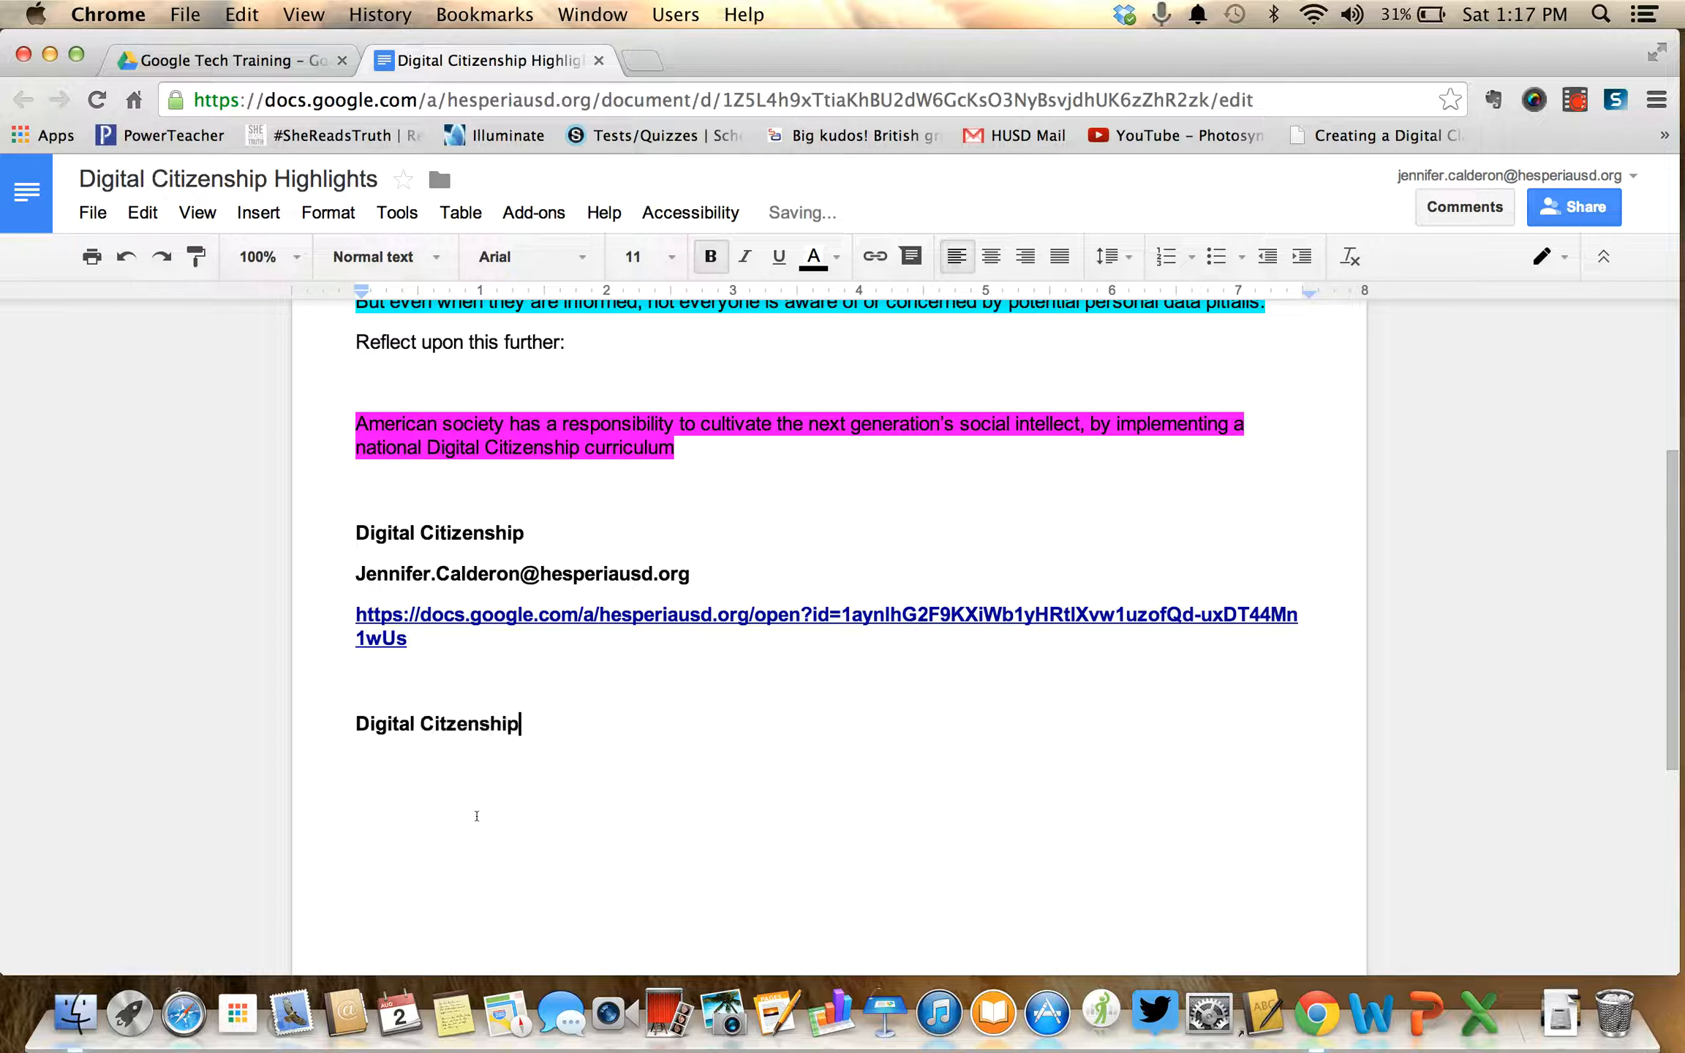
pyautogui.moveTo(523, 724); pyautogui.dragTo(360, 722)
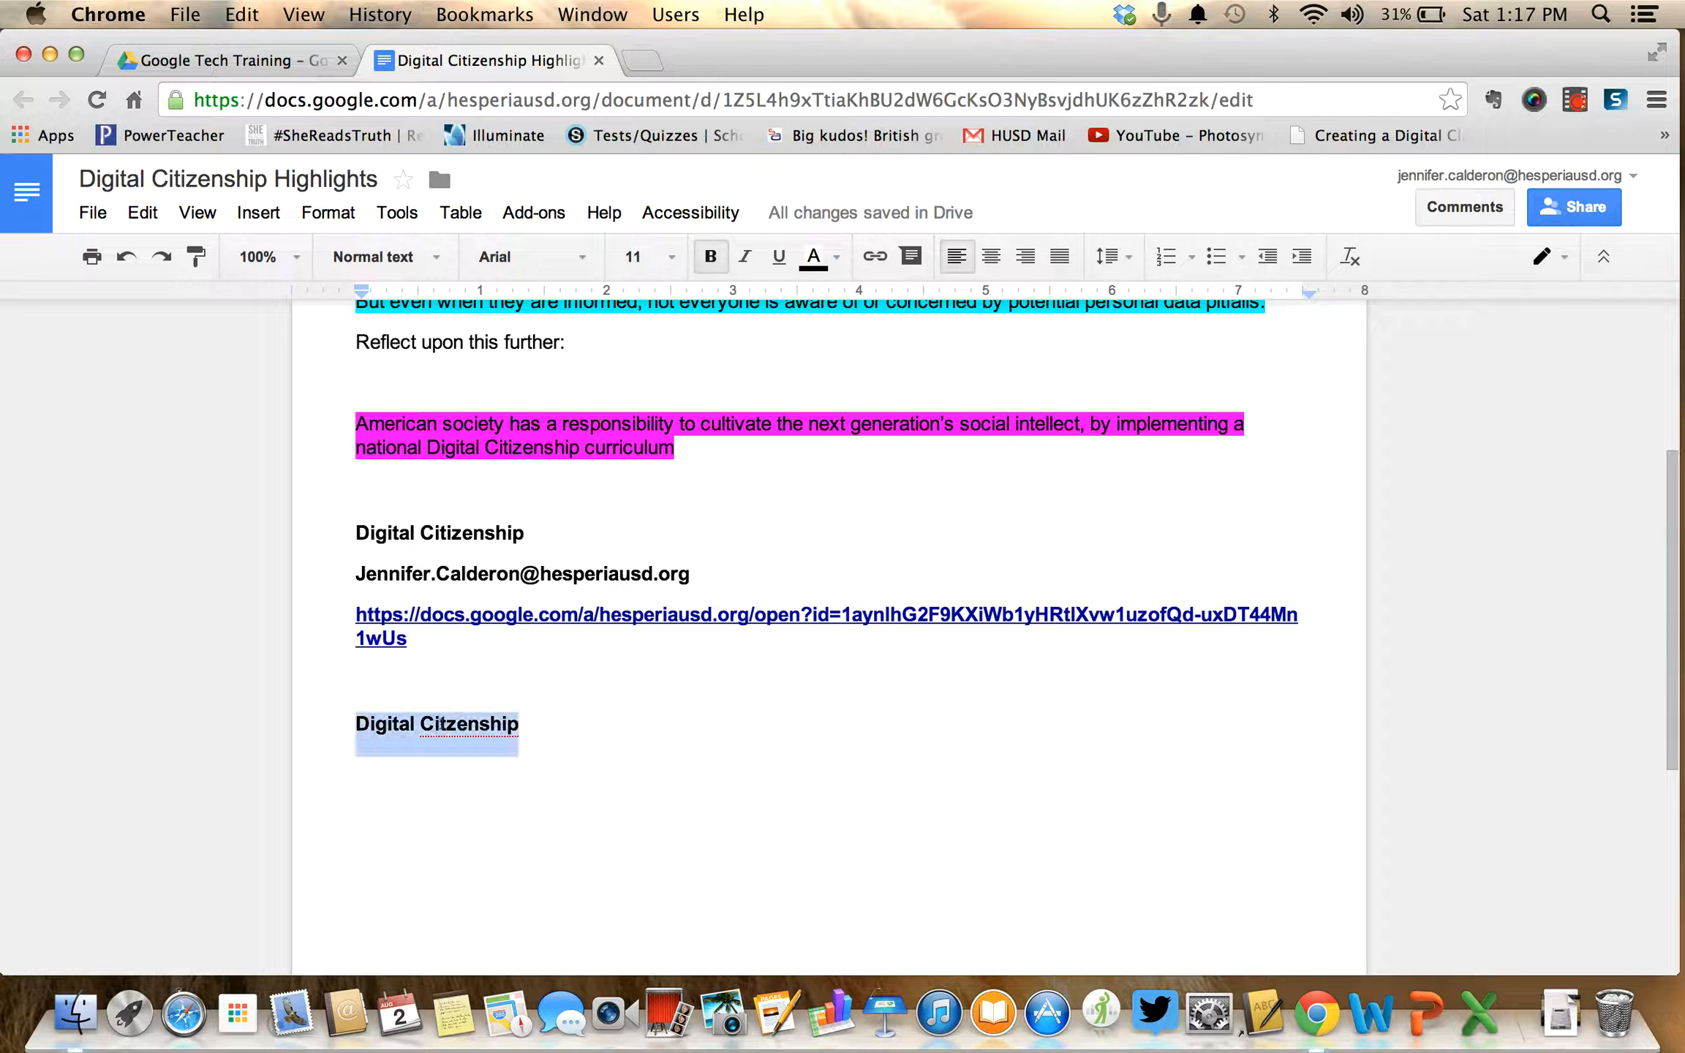
pyautogui.click(440, 724)
pyautogui.write('i')
# Look up the newly added "Digital Citizenship" line with the Research tool.
pyautogui.moveTo(543, 717); pyautogui.dragTo(348, 724)
pyautogui.rightClick(502, 732)
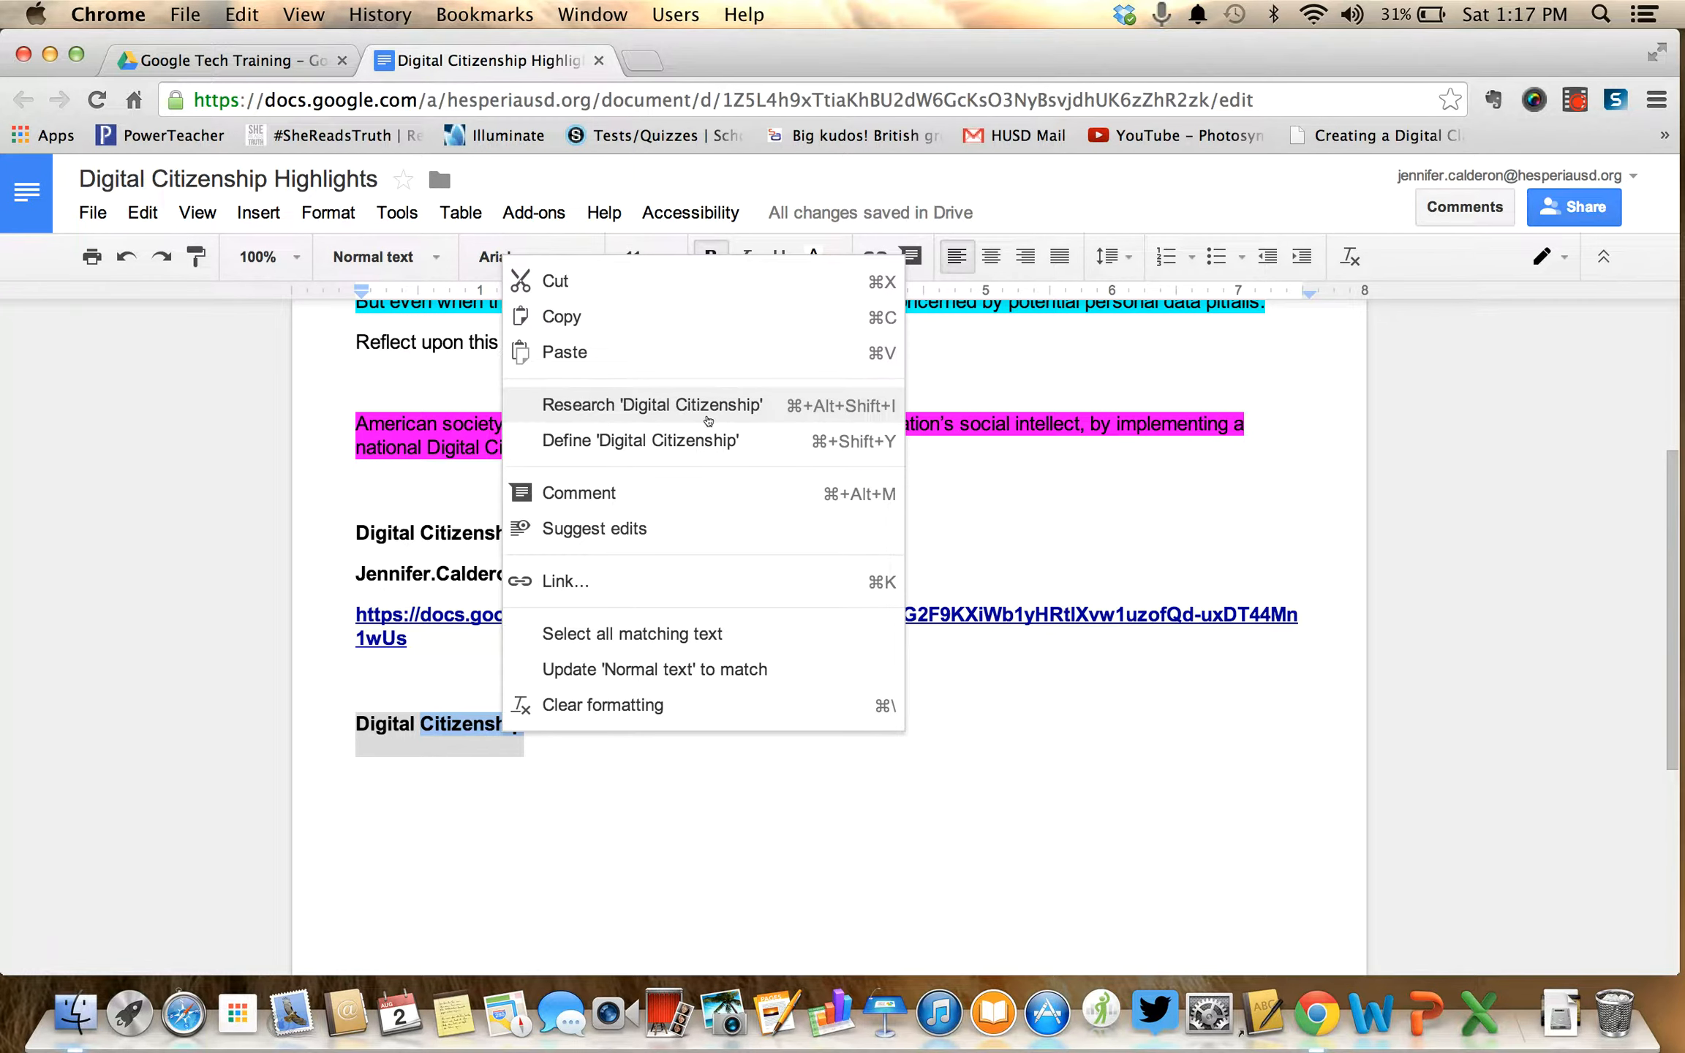
pyautogui.click(708, 421)
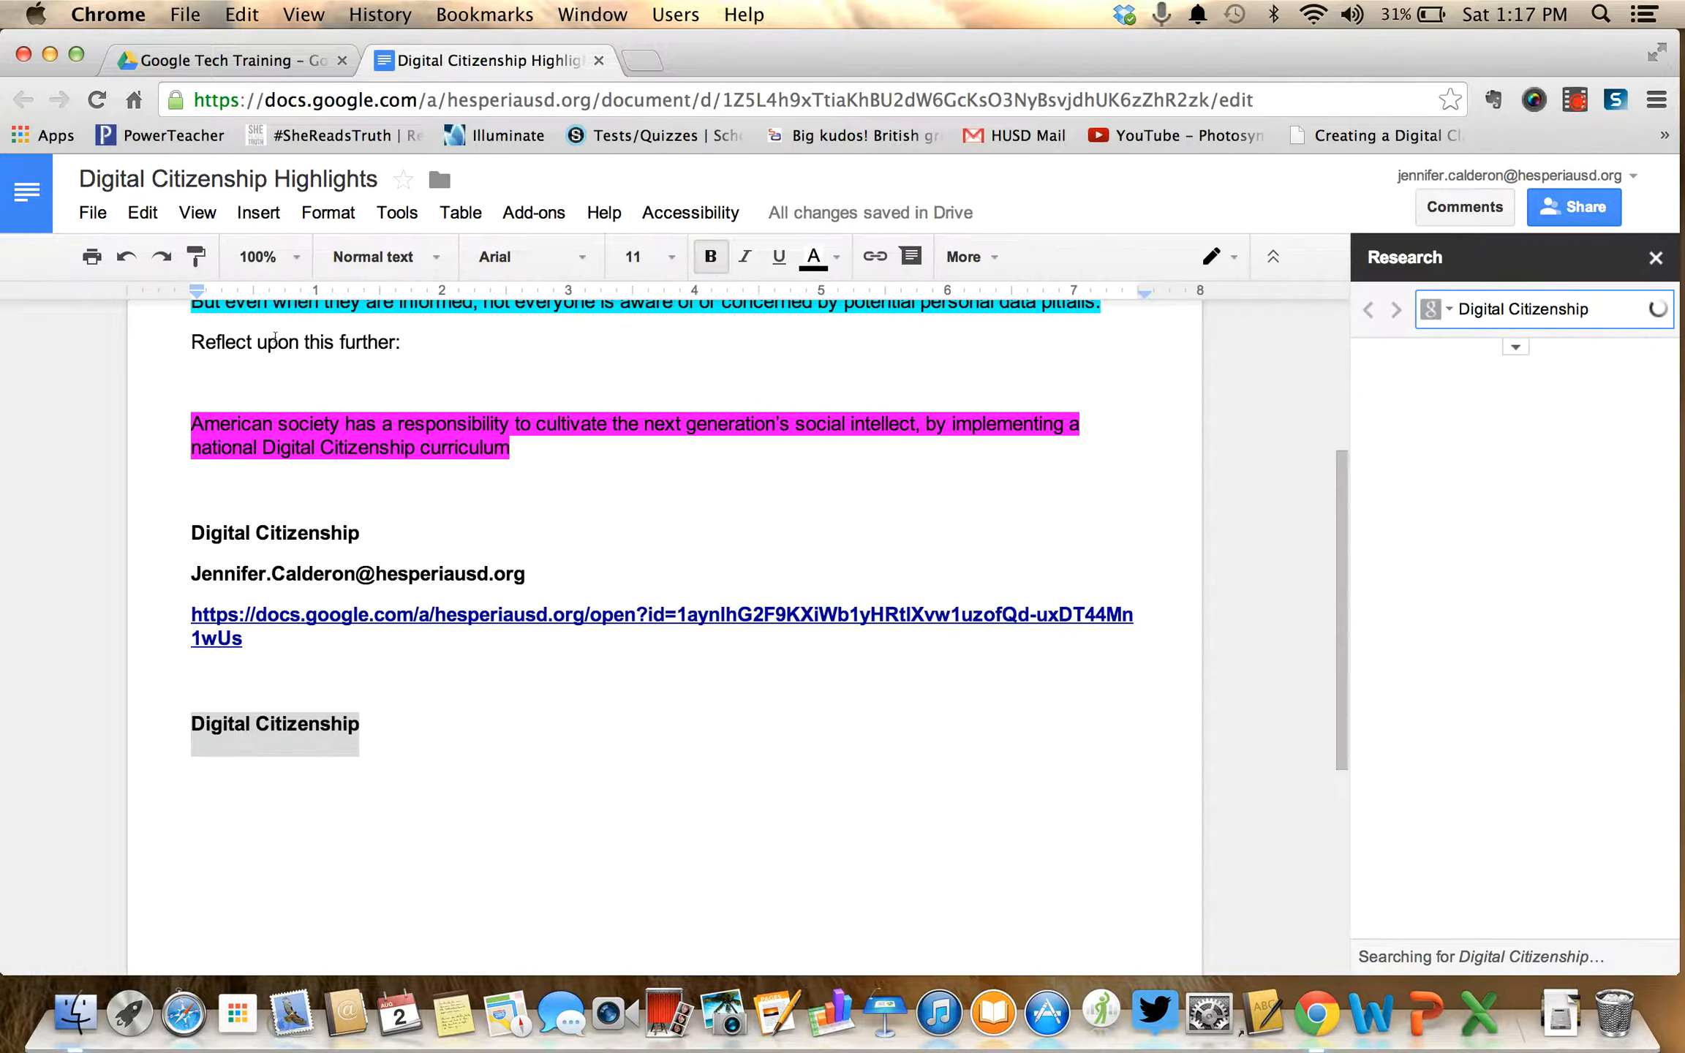
pyautogui.click(328, 213)
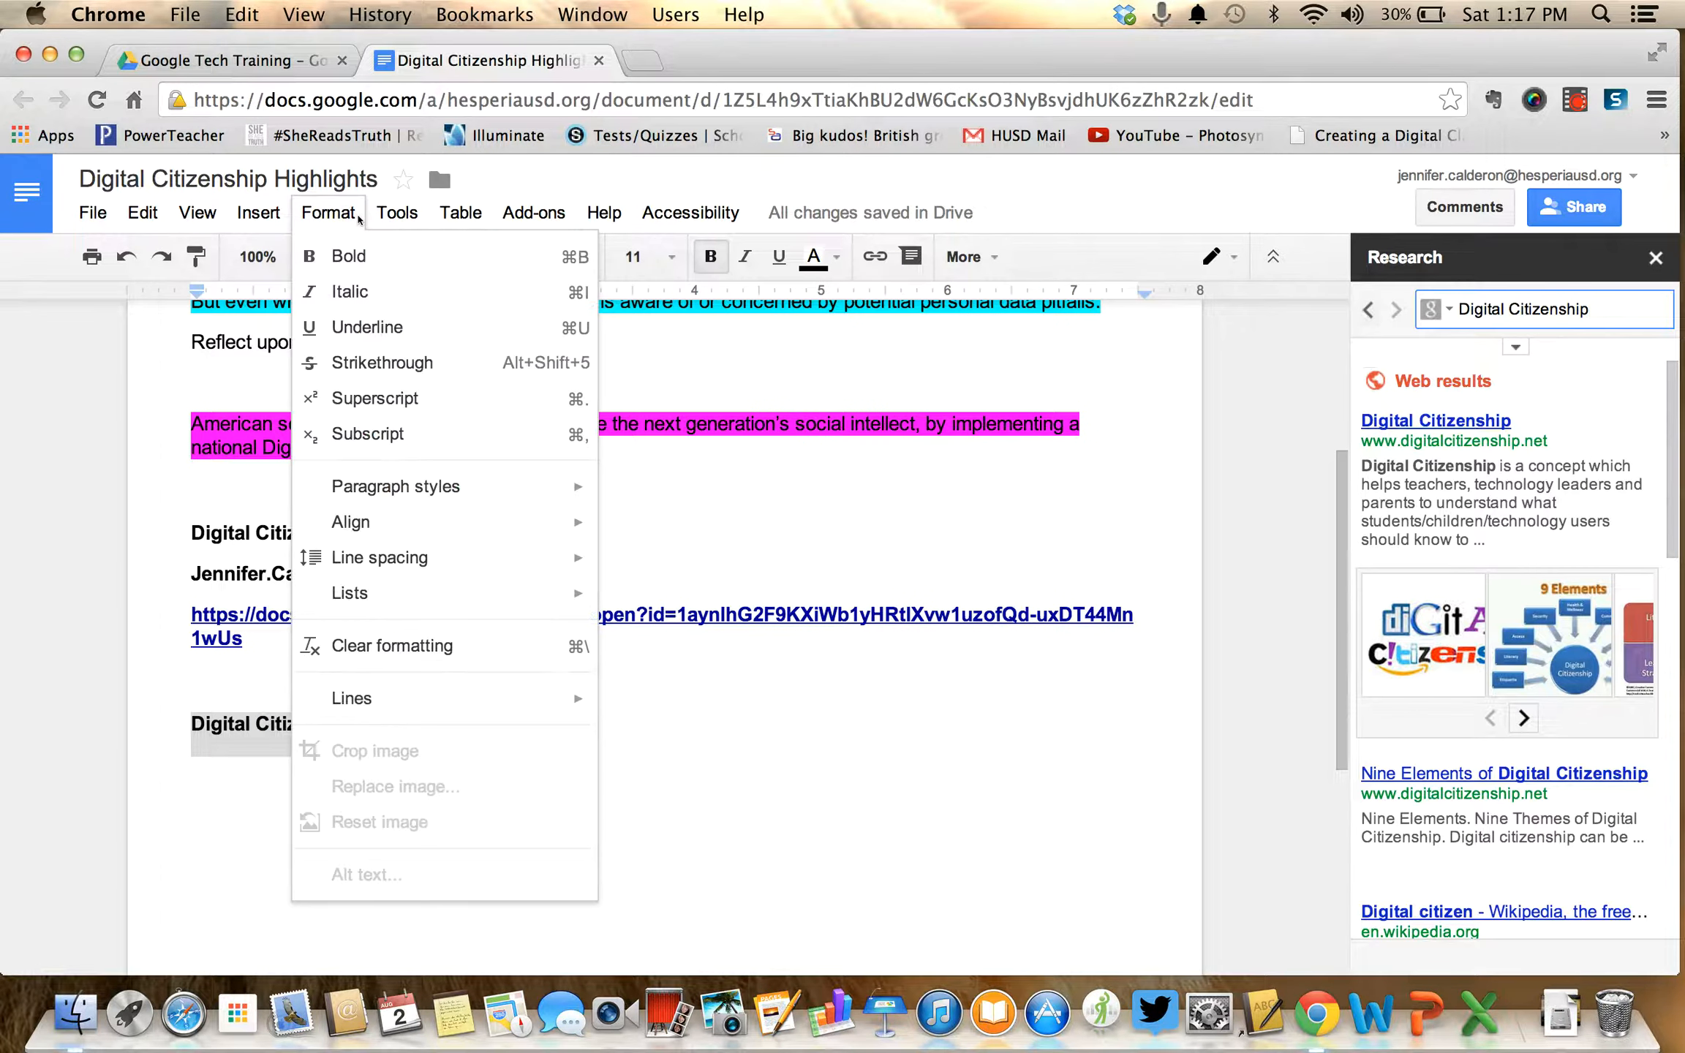
pyautogui.moveTo(399, 215)
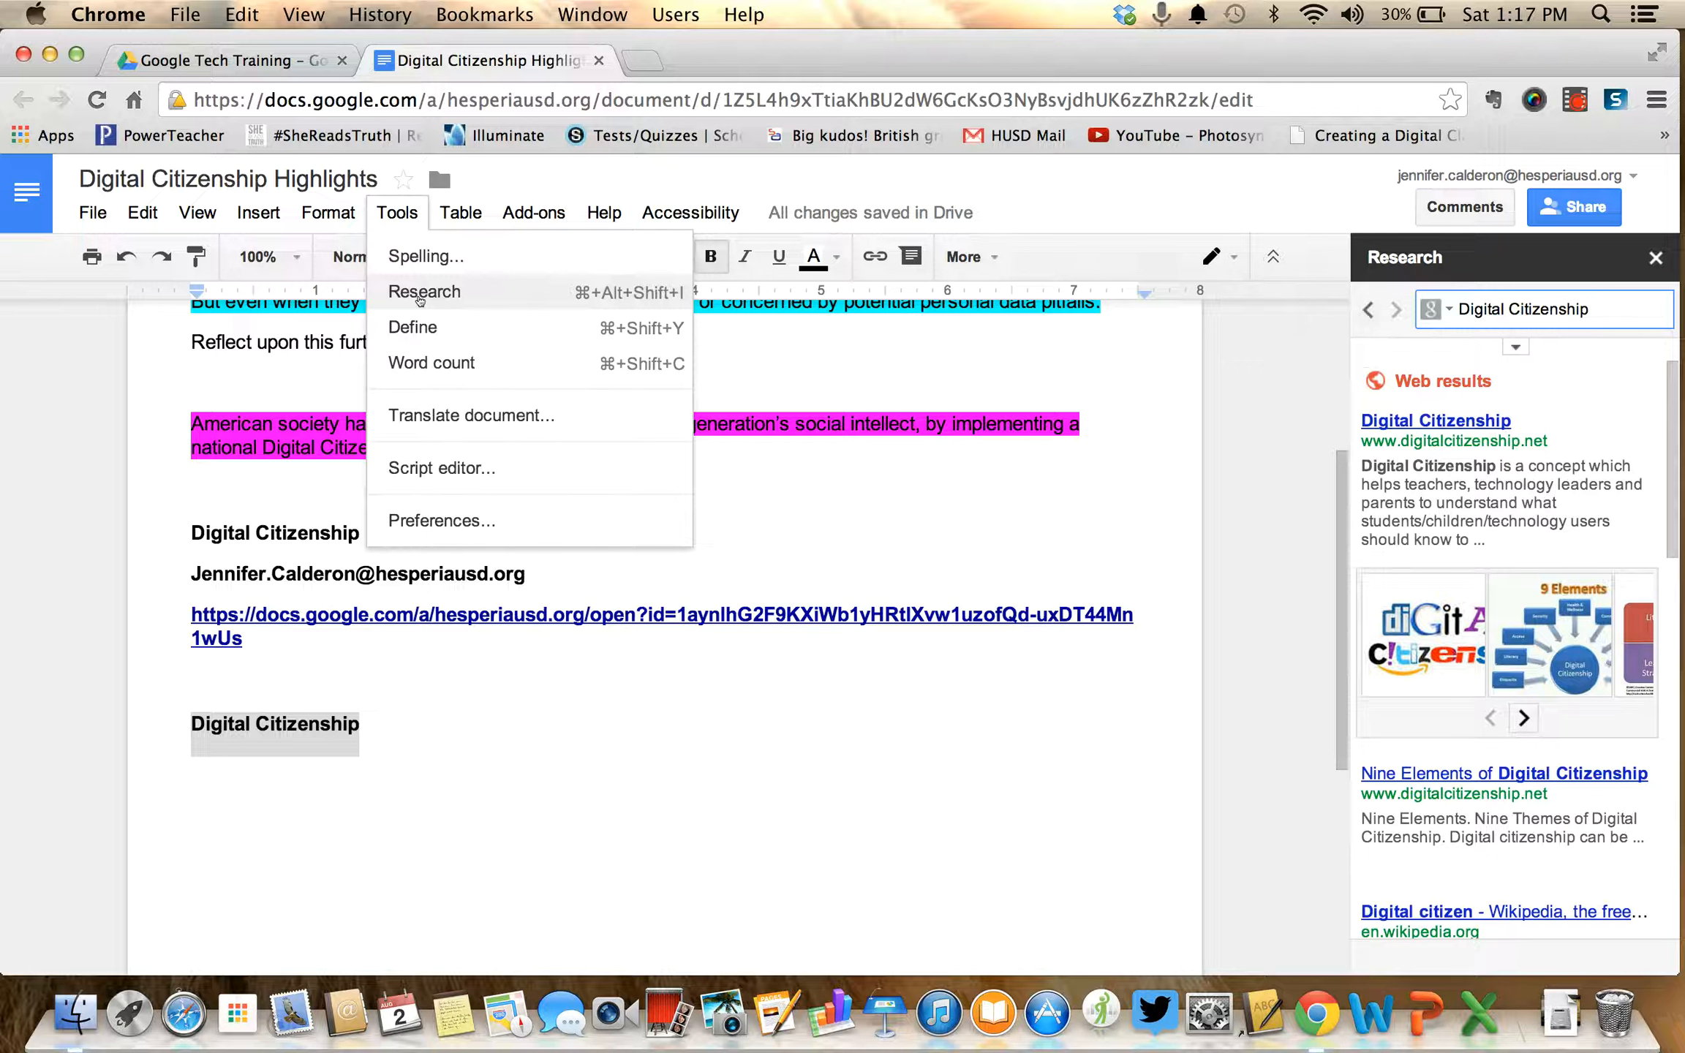
pyautogui.click(407, 212)
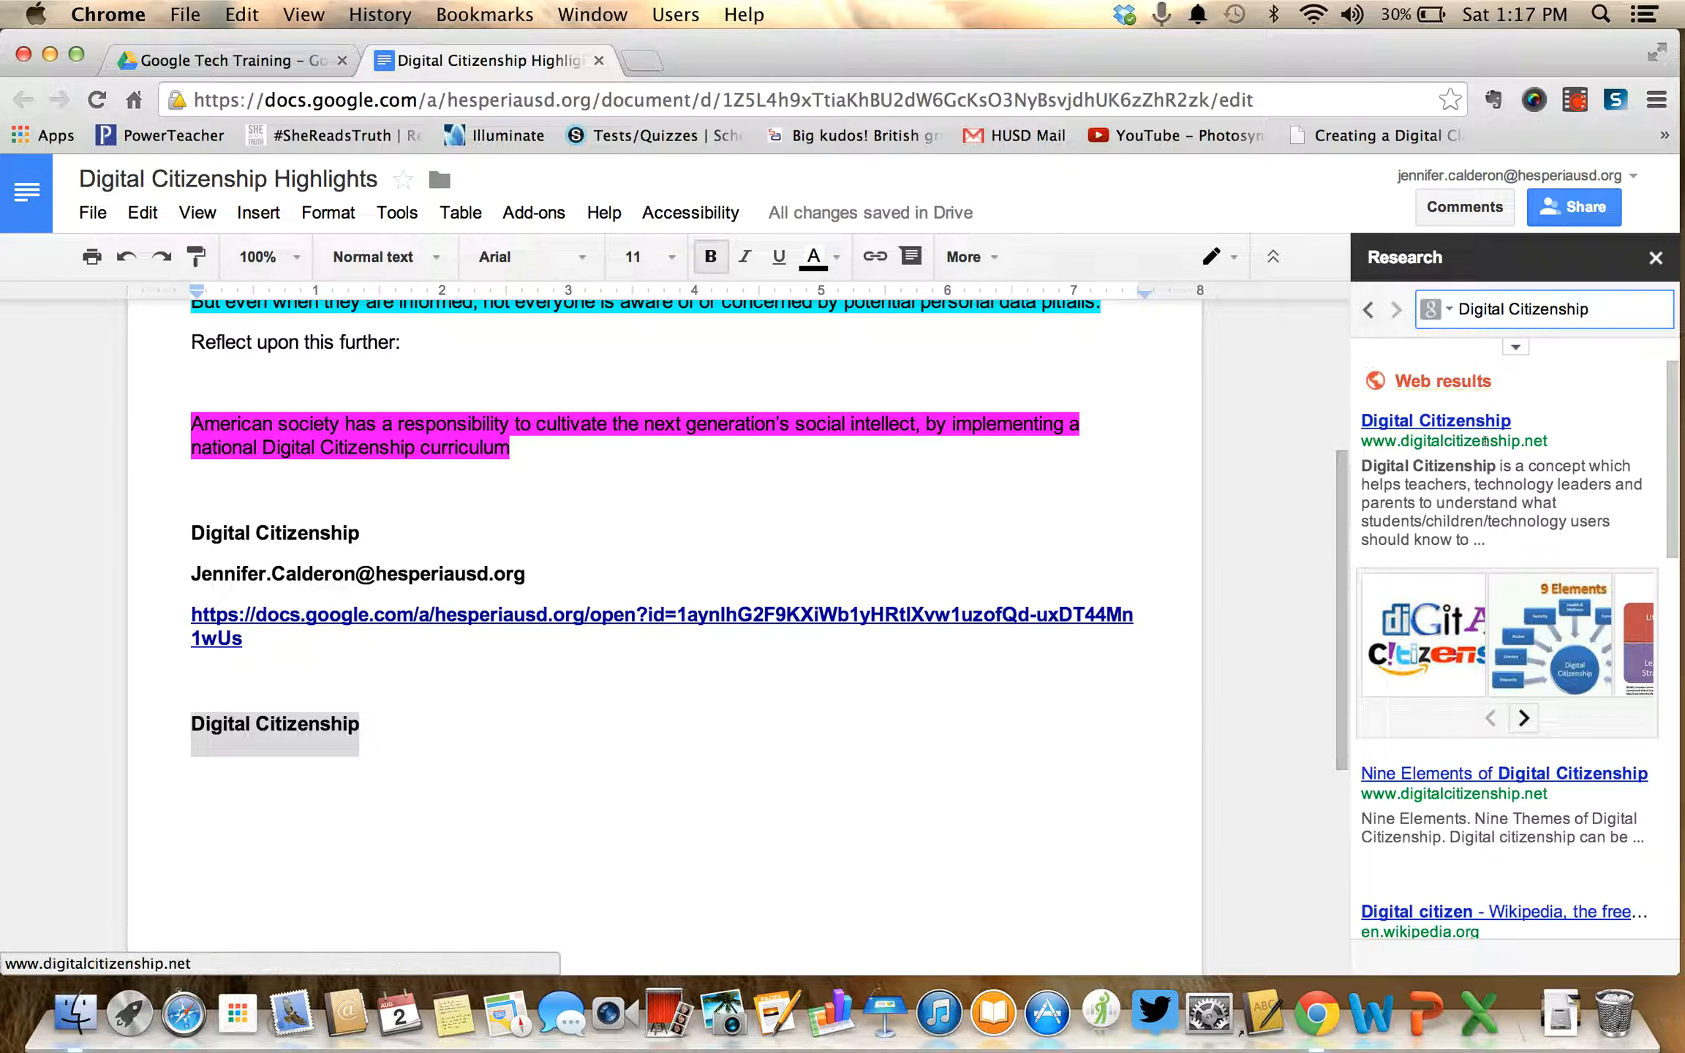
# Browse the web results and examine Microsoft's "What Does Digital Citizenship Mean to You?" as a full page and as a preview.
pyautogui.scroll(-3, 1501, 541)
pyautogui.scroll(-4, 1501, 563)
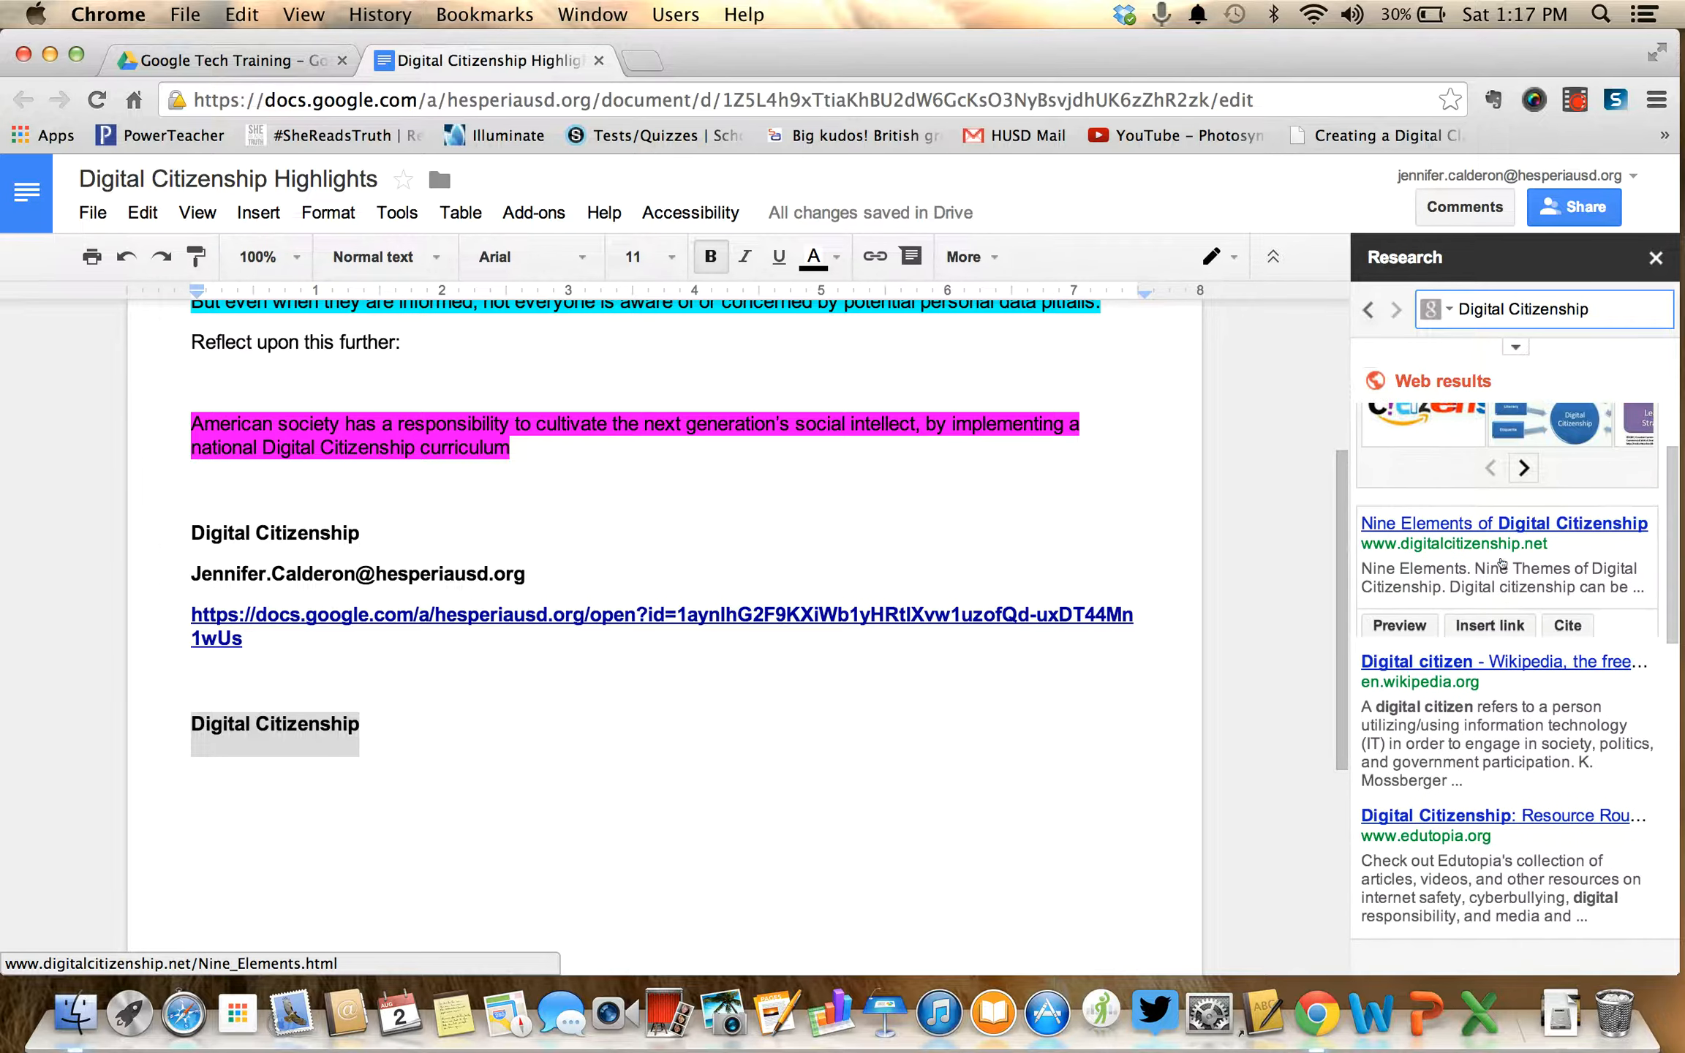
pyautogui.scroll(-6, 1502, 561)
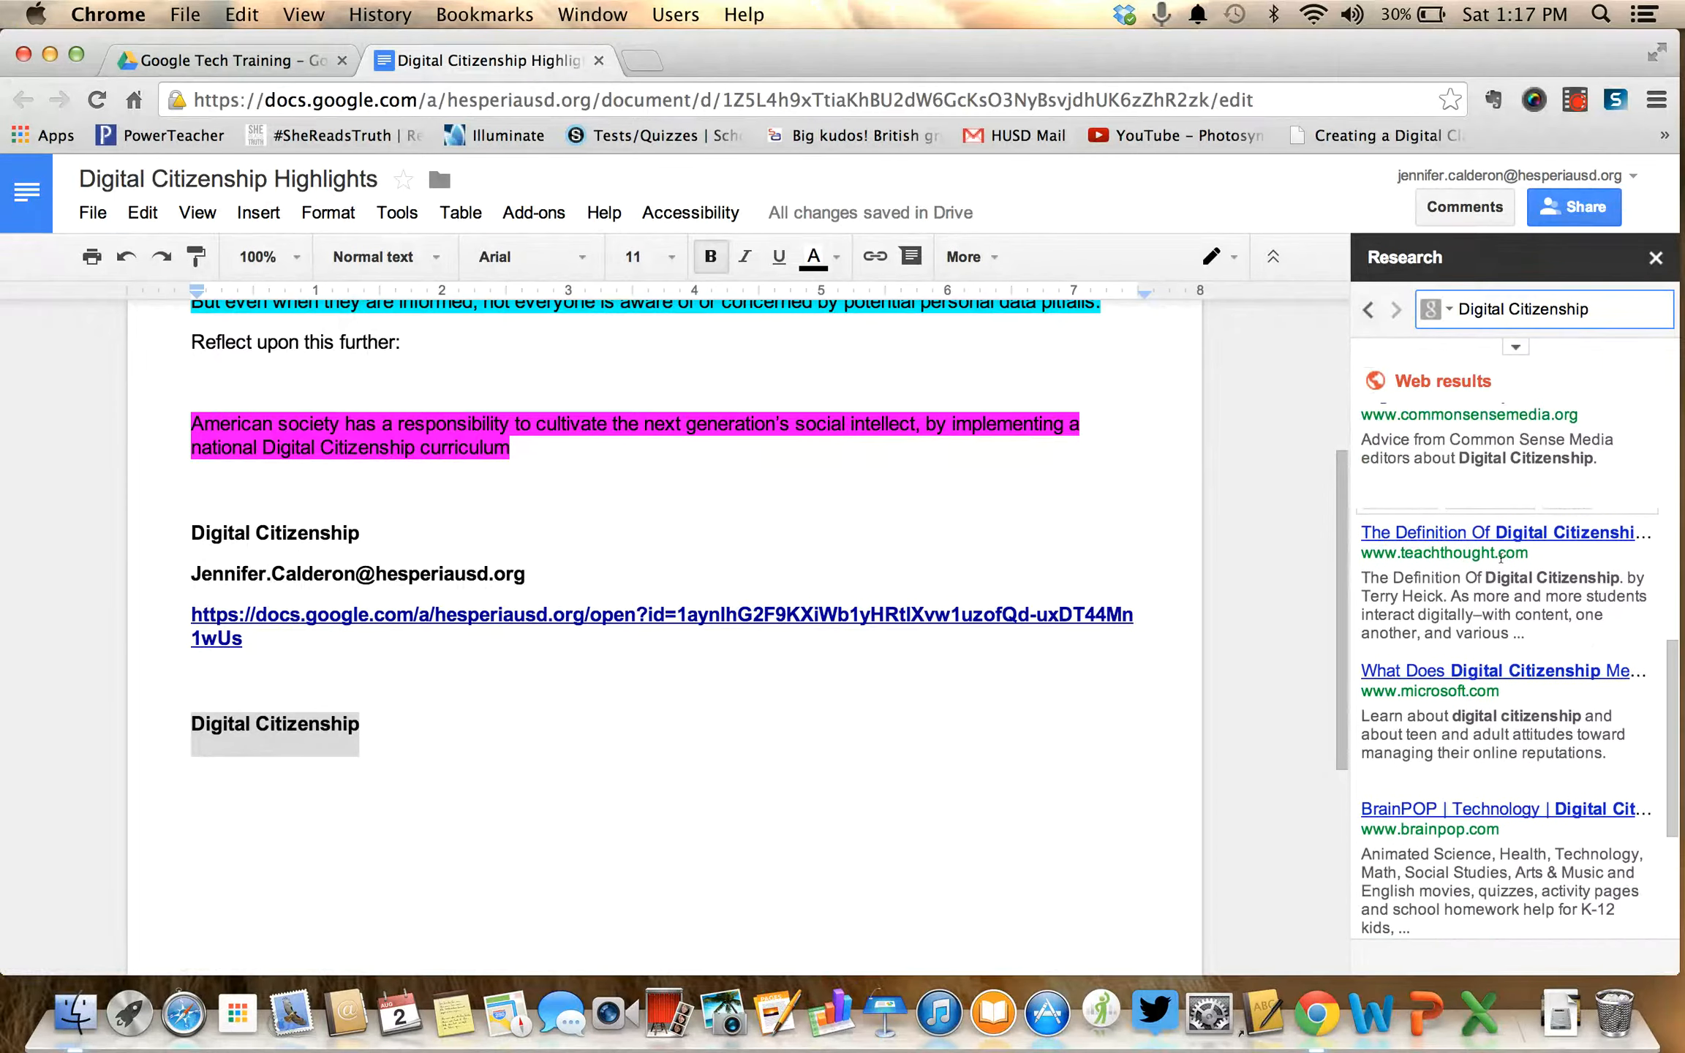
pyautogui.scroll(-2, 1501, 561)
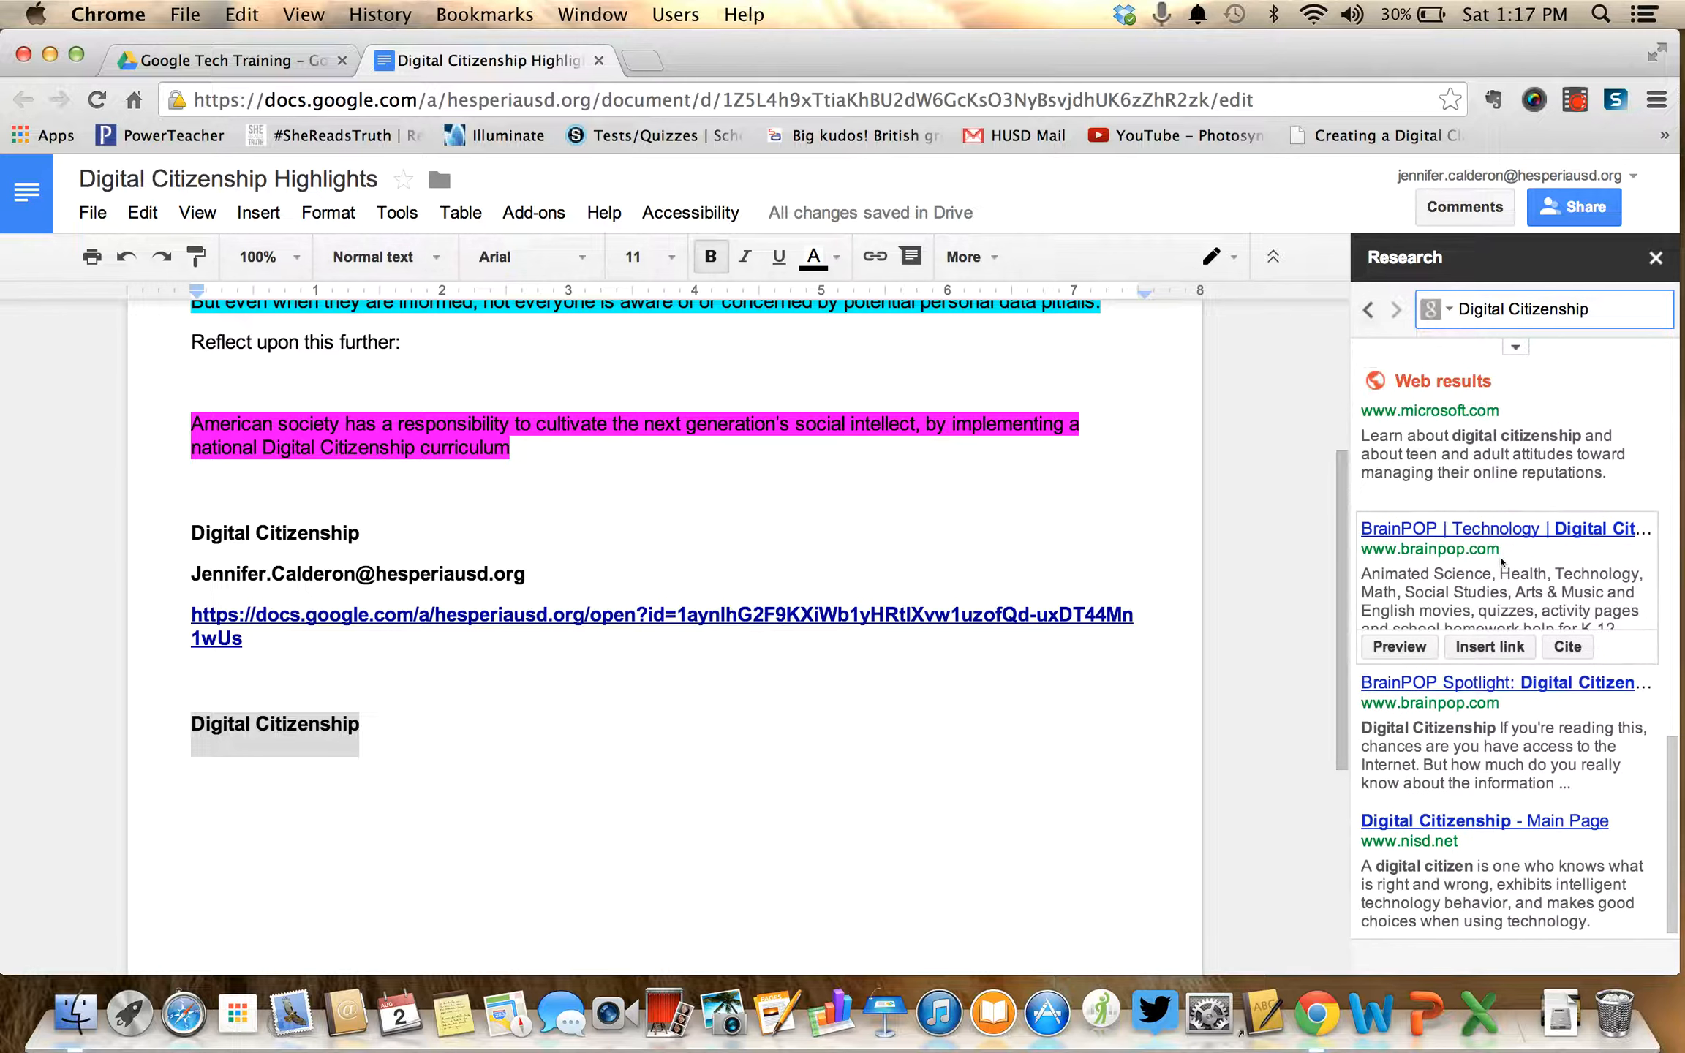
pyautogui.scroll(2, 1507, 549)
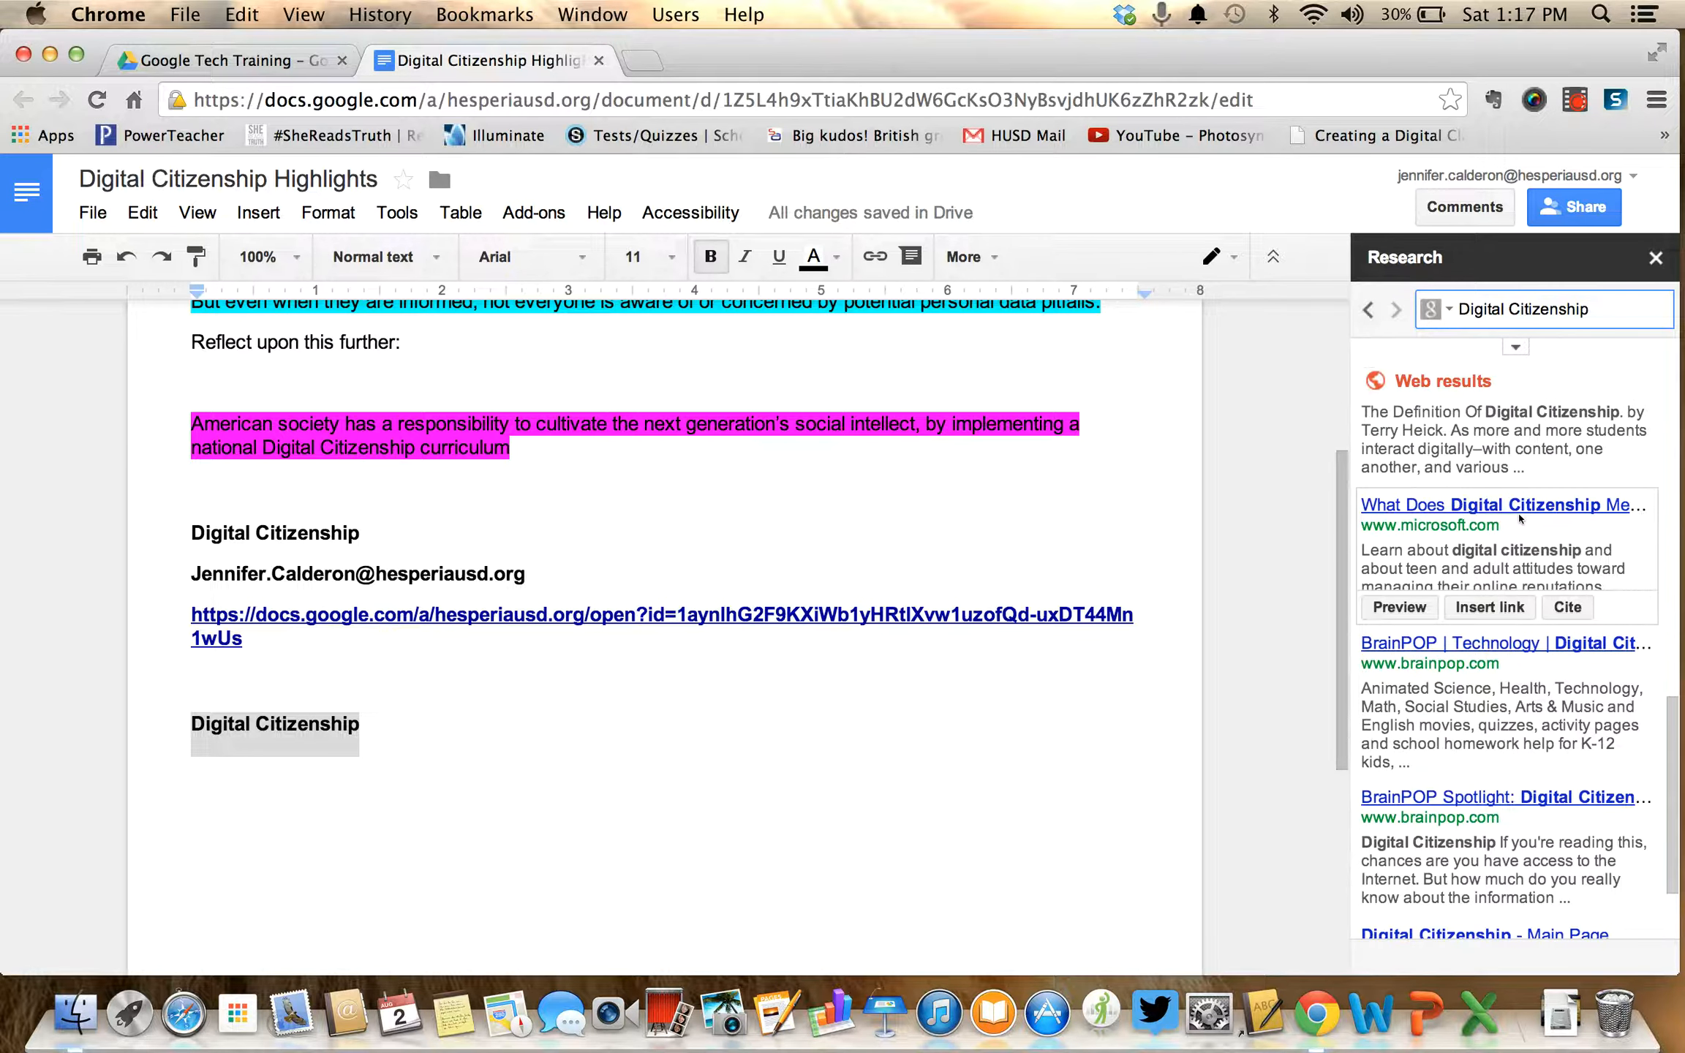
pyautogui.click(1517, 508)
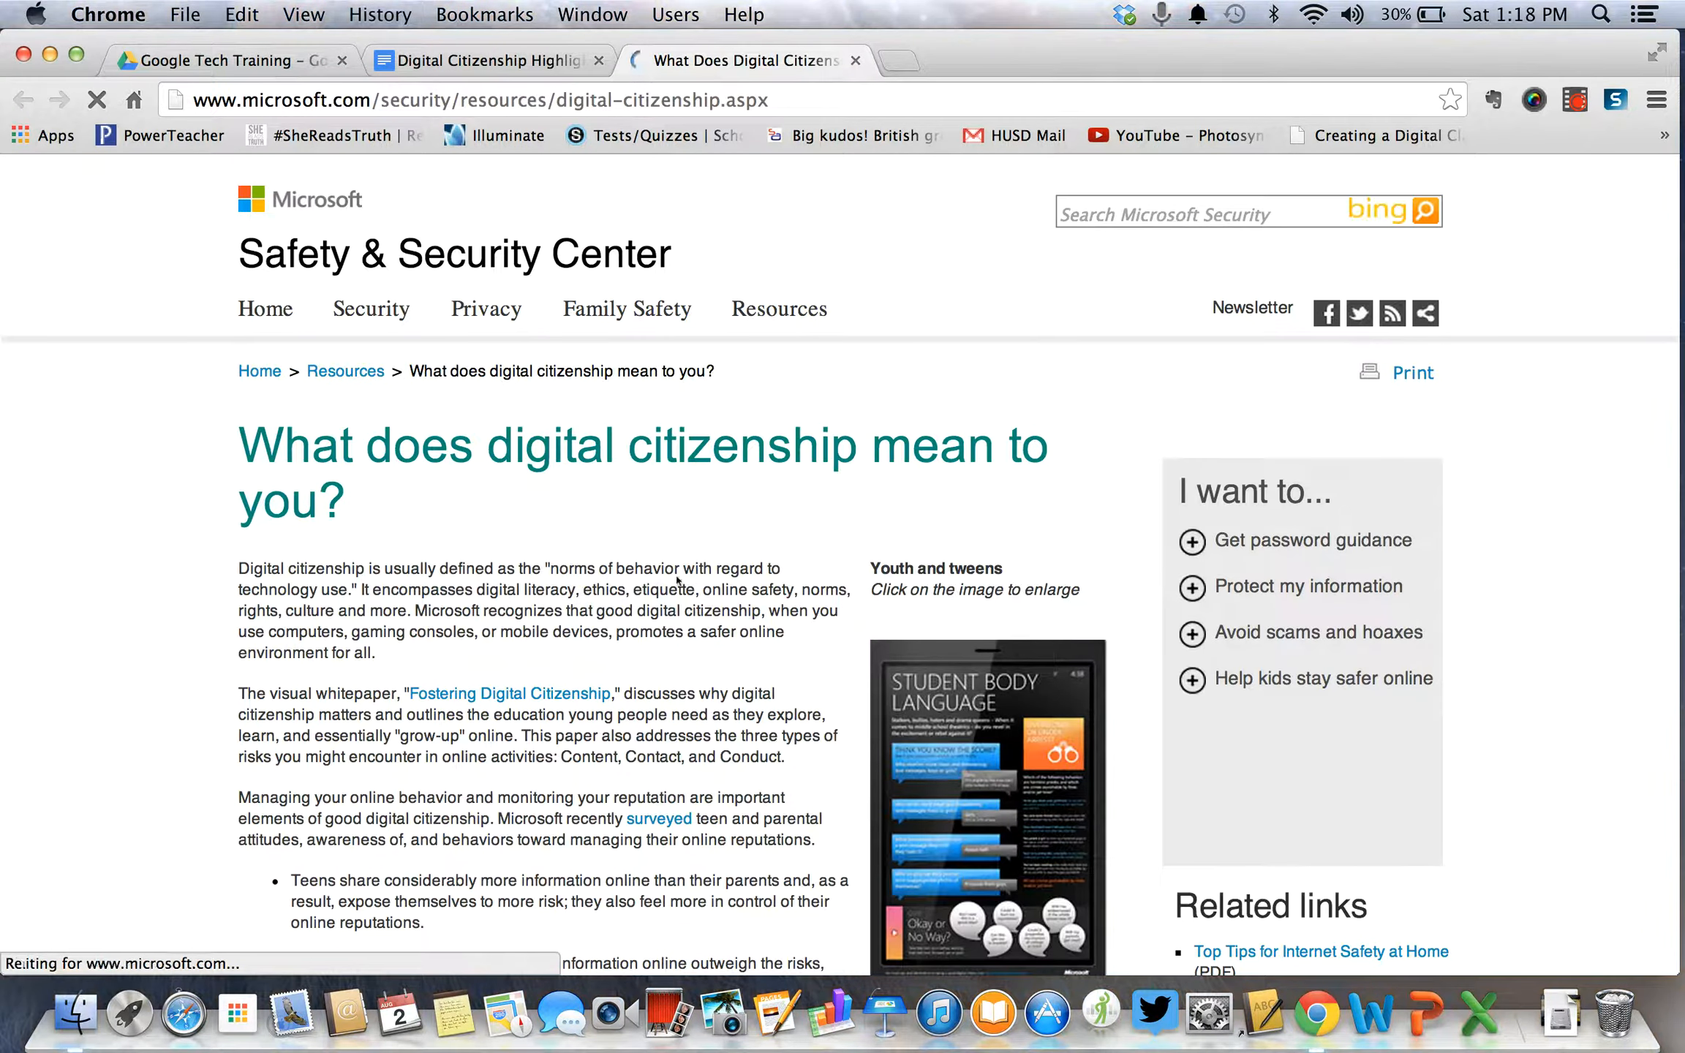
pyautogui.scroll(-10, 640, 564)
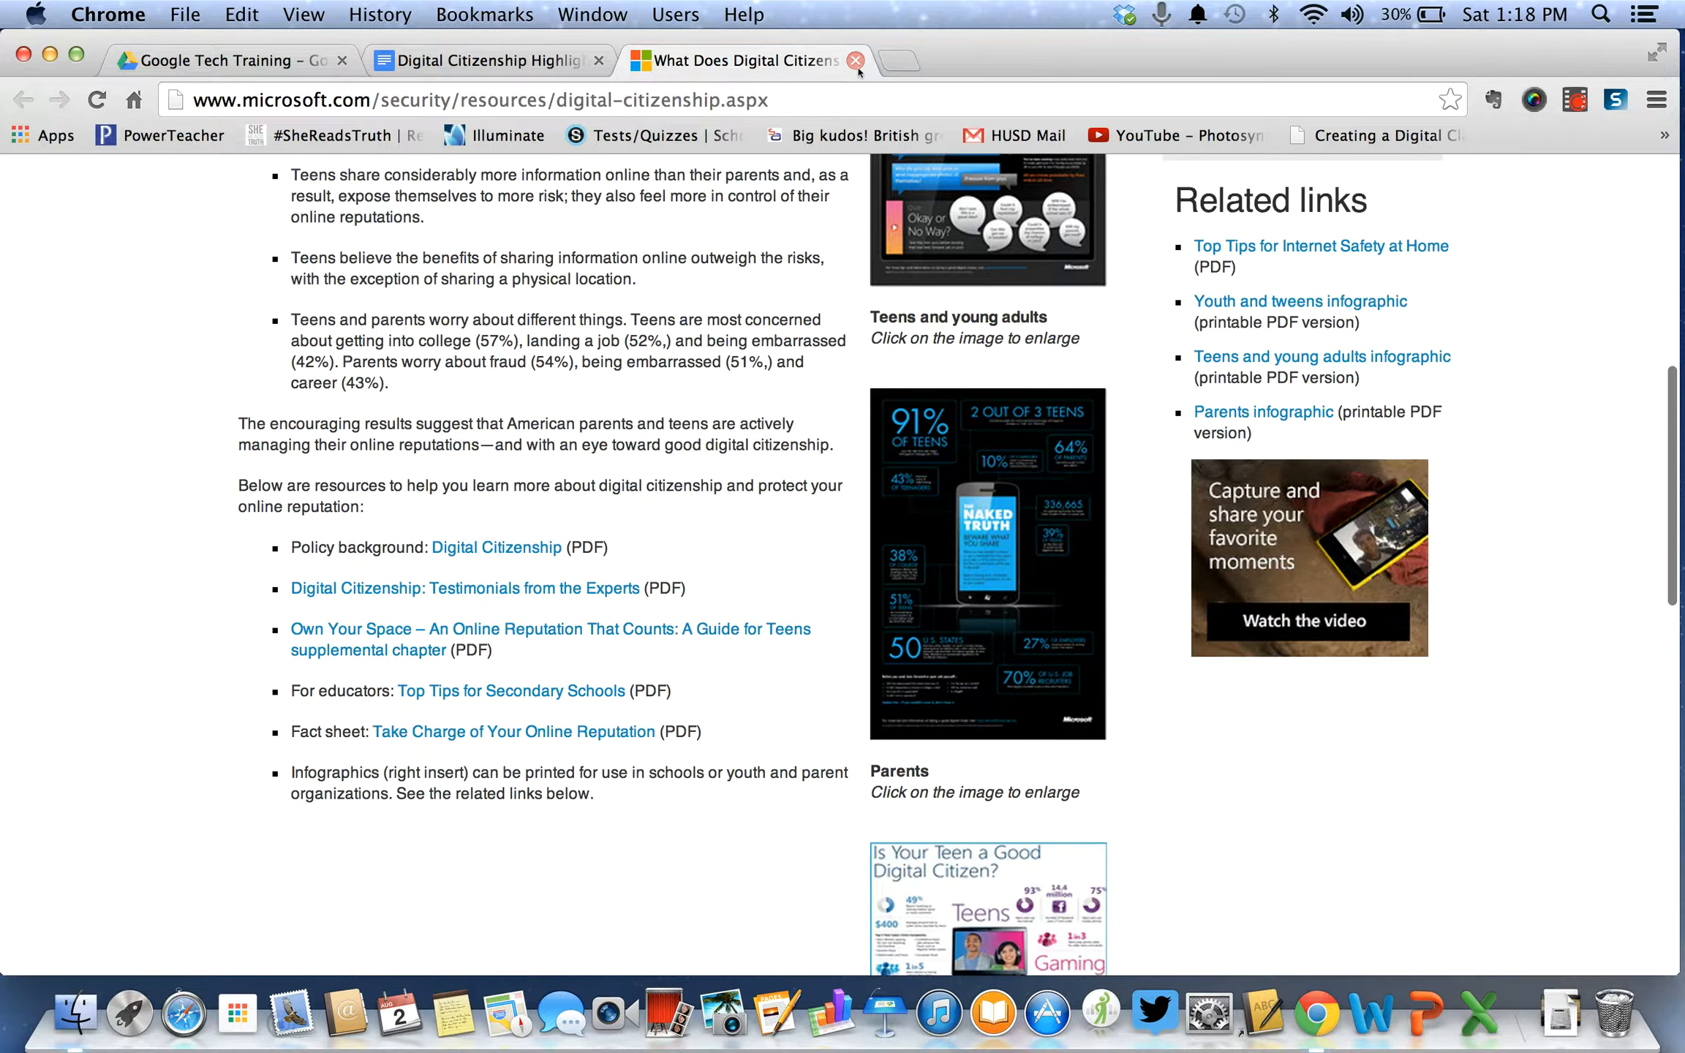
pyautogui.click(855, 61)
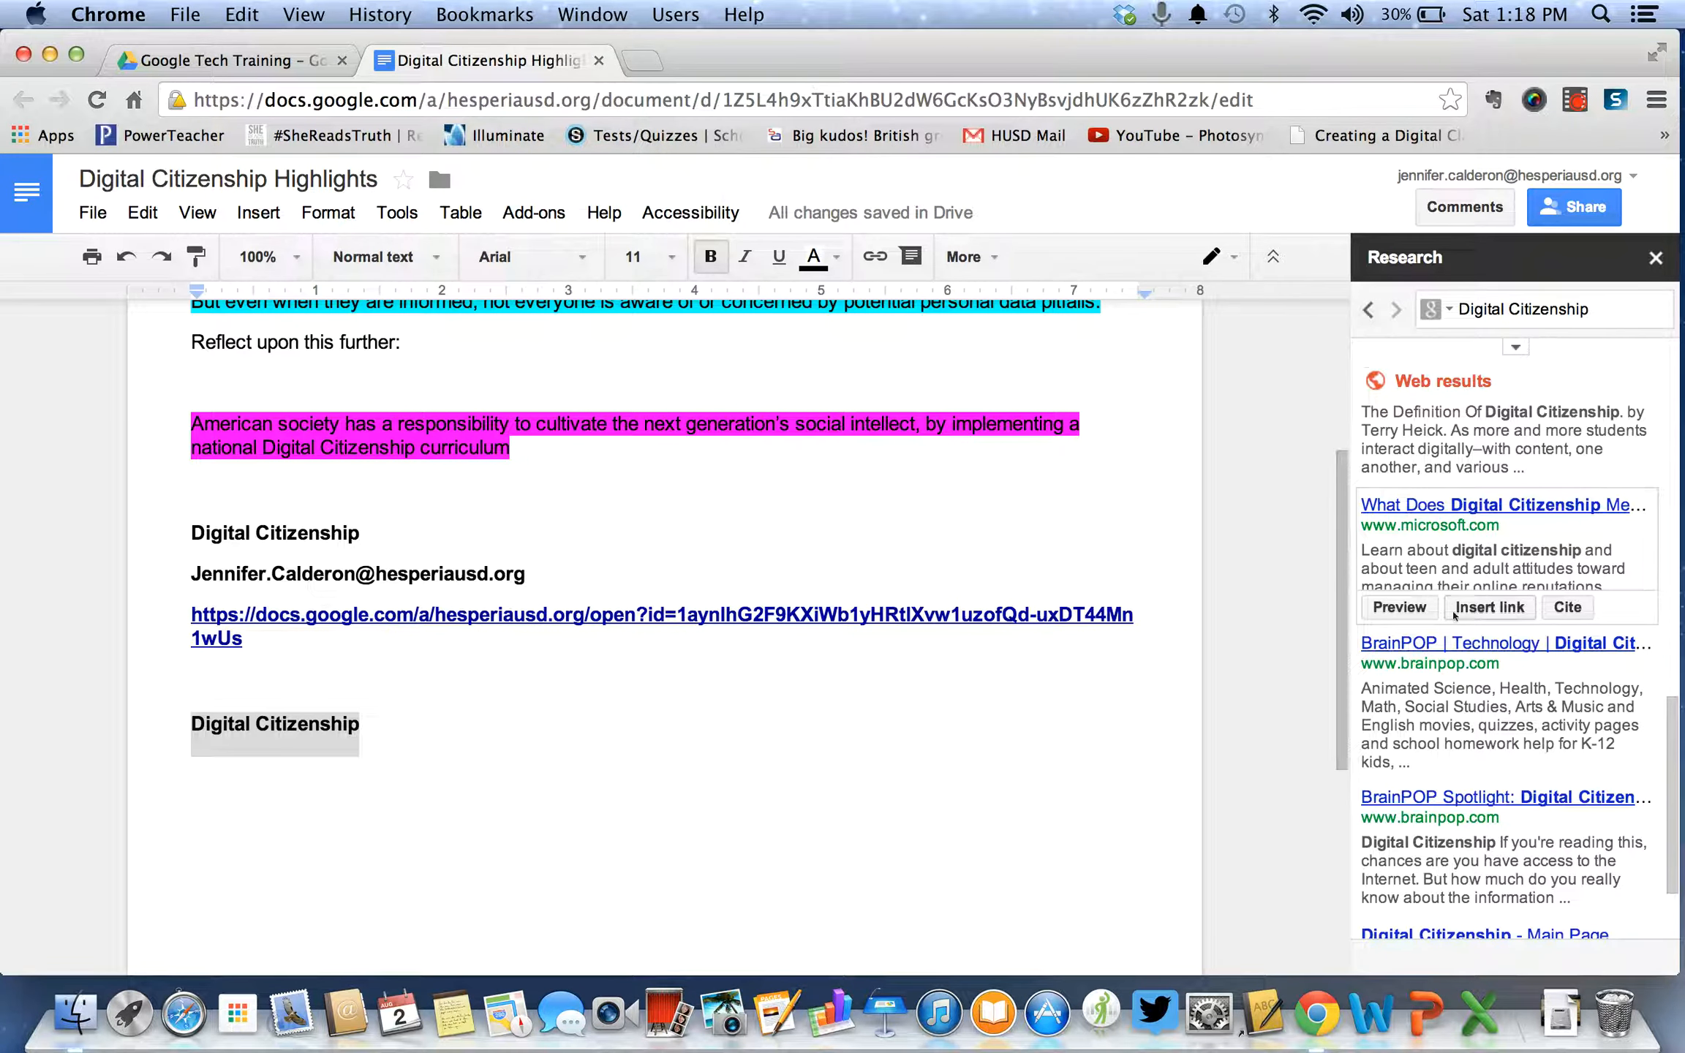
pyautogui.click(1412, 609)
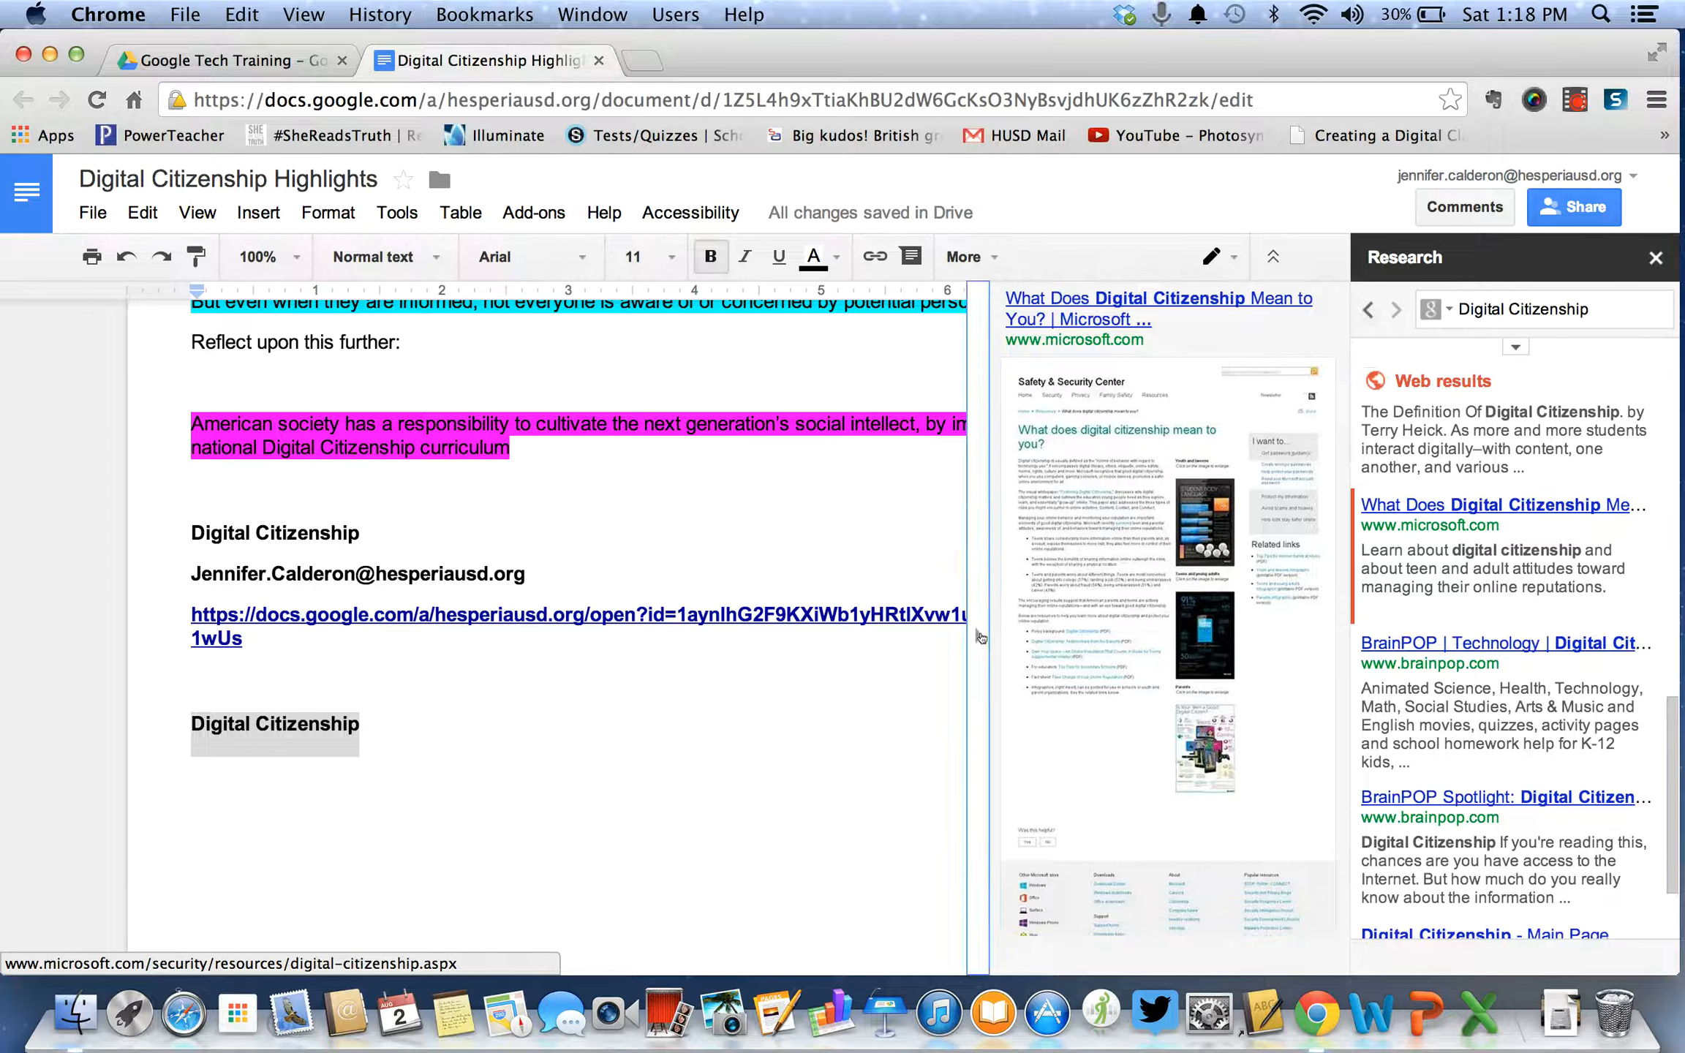
pyautogui.click(979, 635)
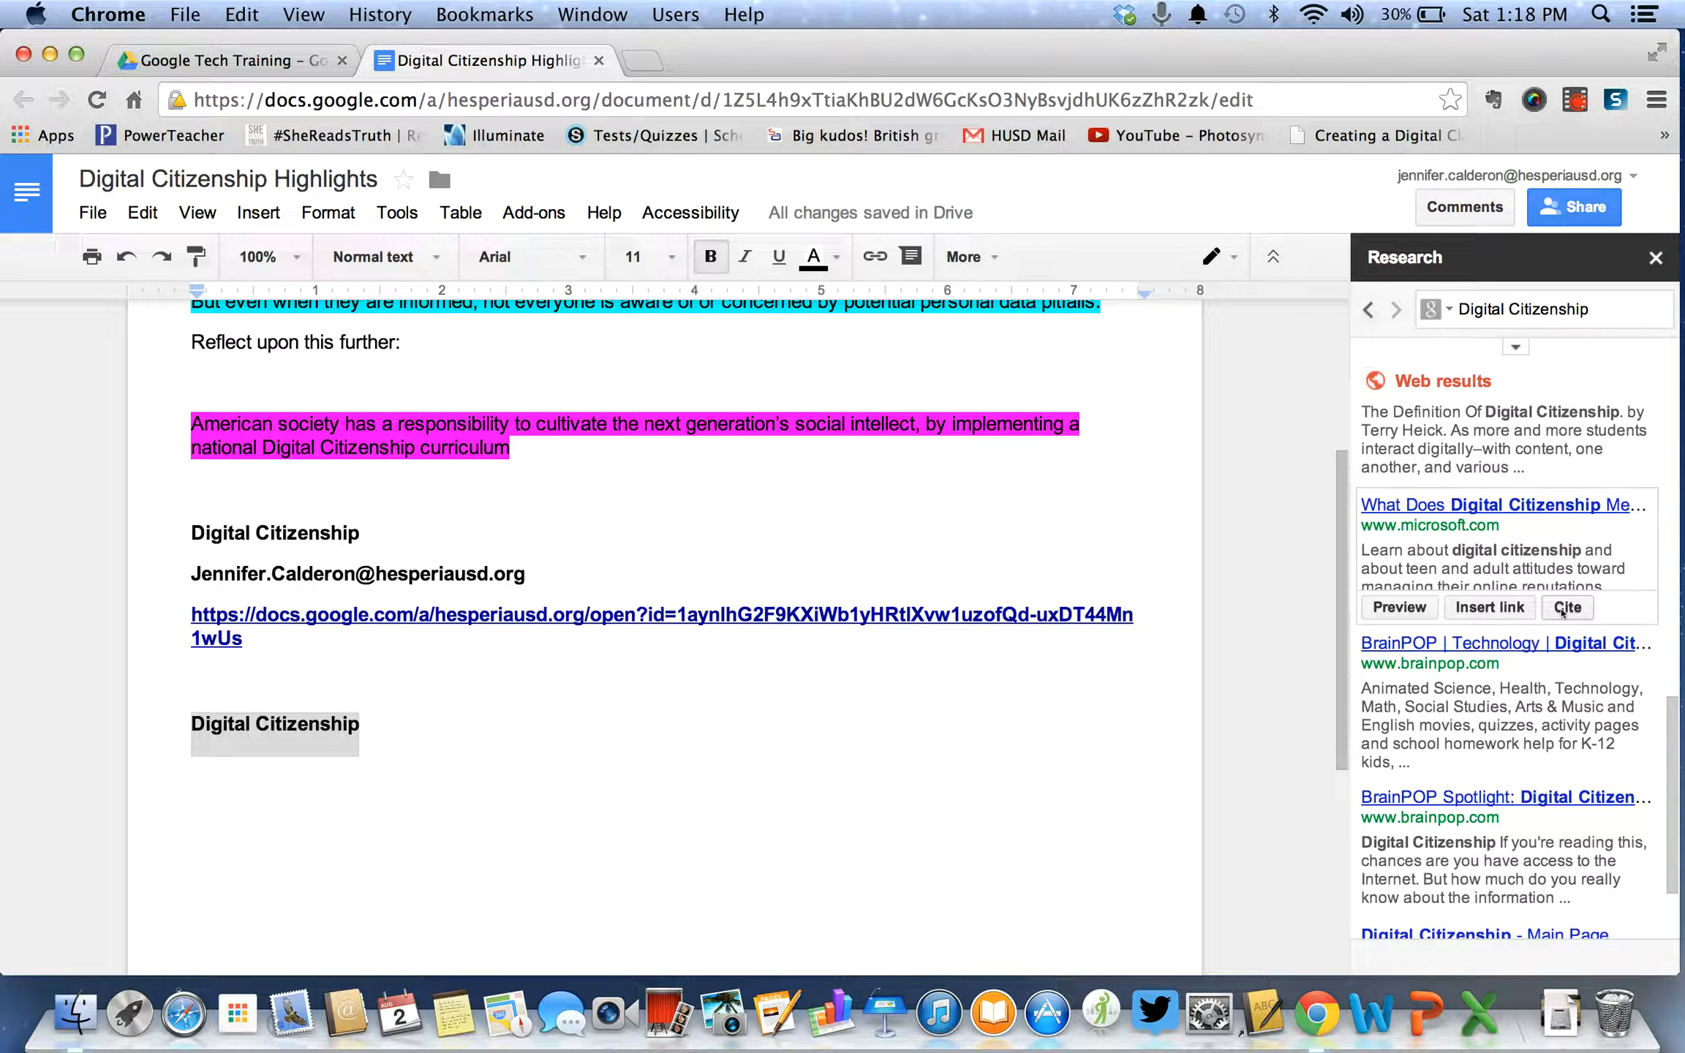
# Cite the Microsoft result as a footnote on the last "Digital Citizenship" line and check the footnote at the page end.
pyautogui.click(1566, 608)
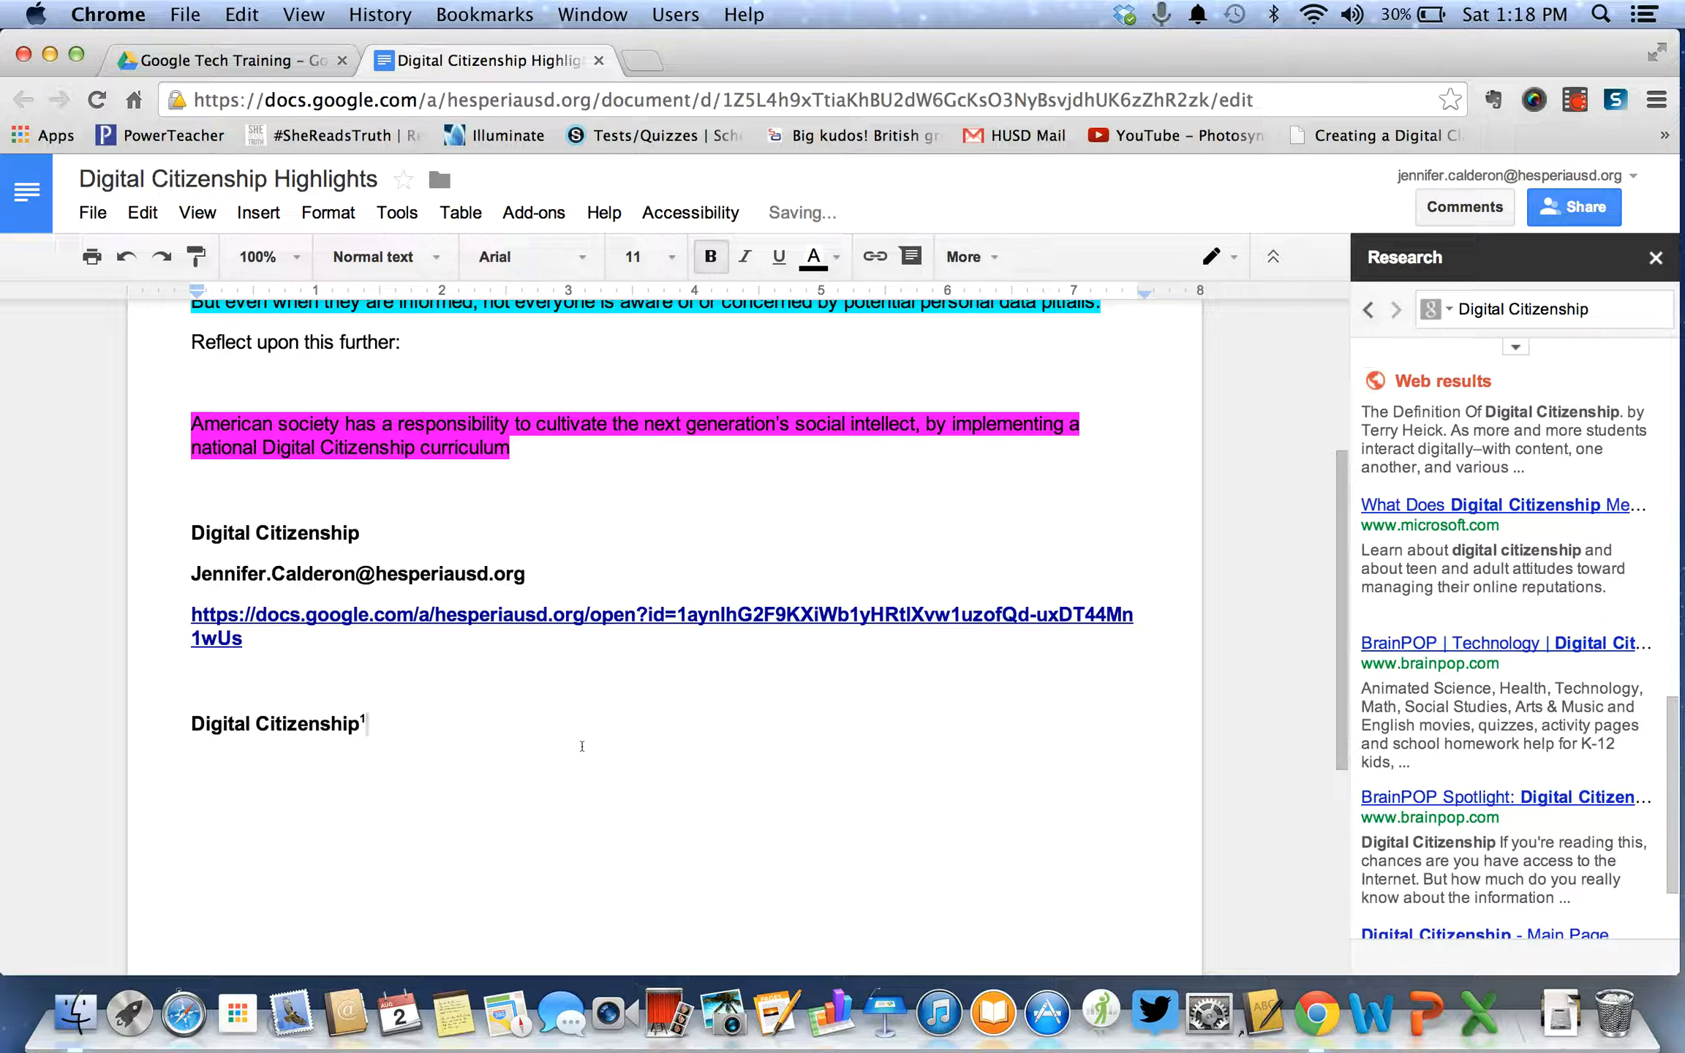
pyautogui.press('BackSpace')
pyautogui.press('super+z')
pyautogui.click(420, 733)
pyautogui.scroll(-6, 420, 733)
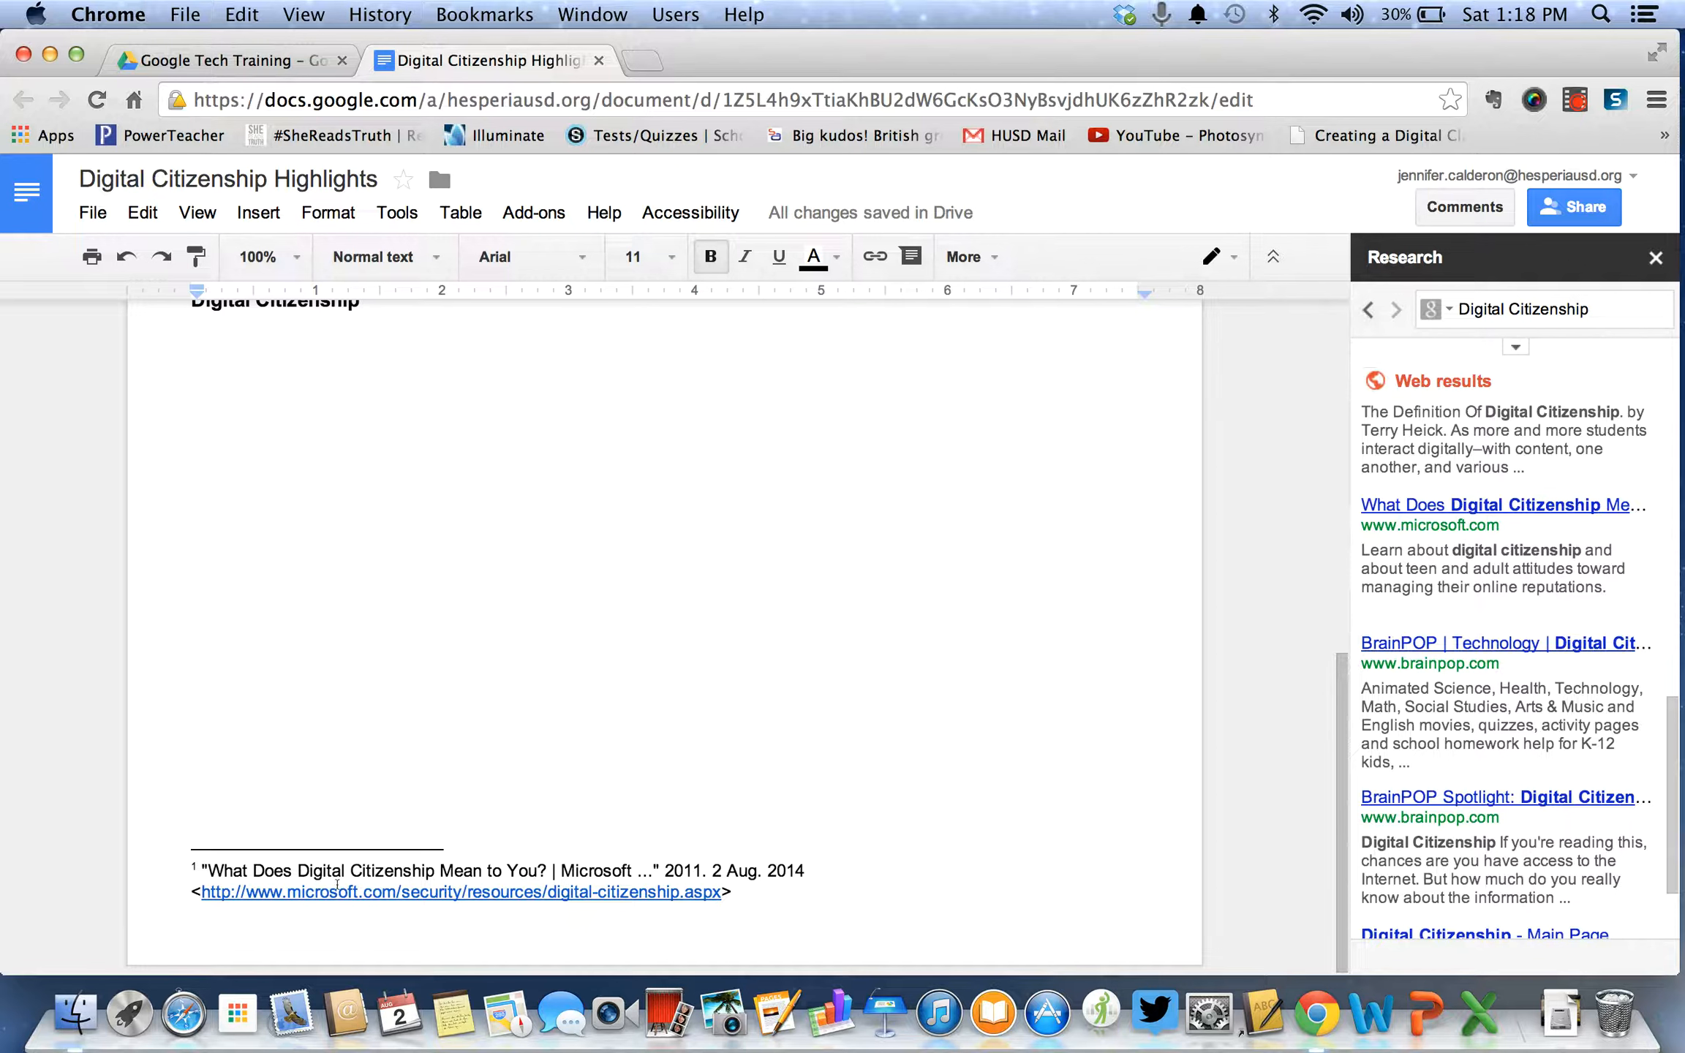
pyautogui.scroll(4, 672, 828)
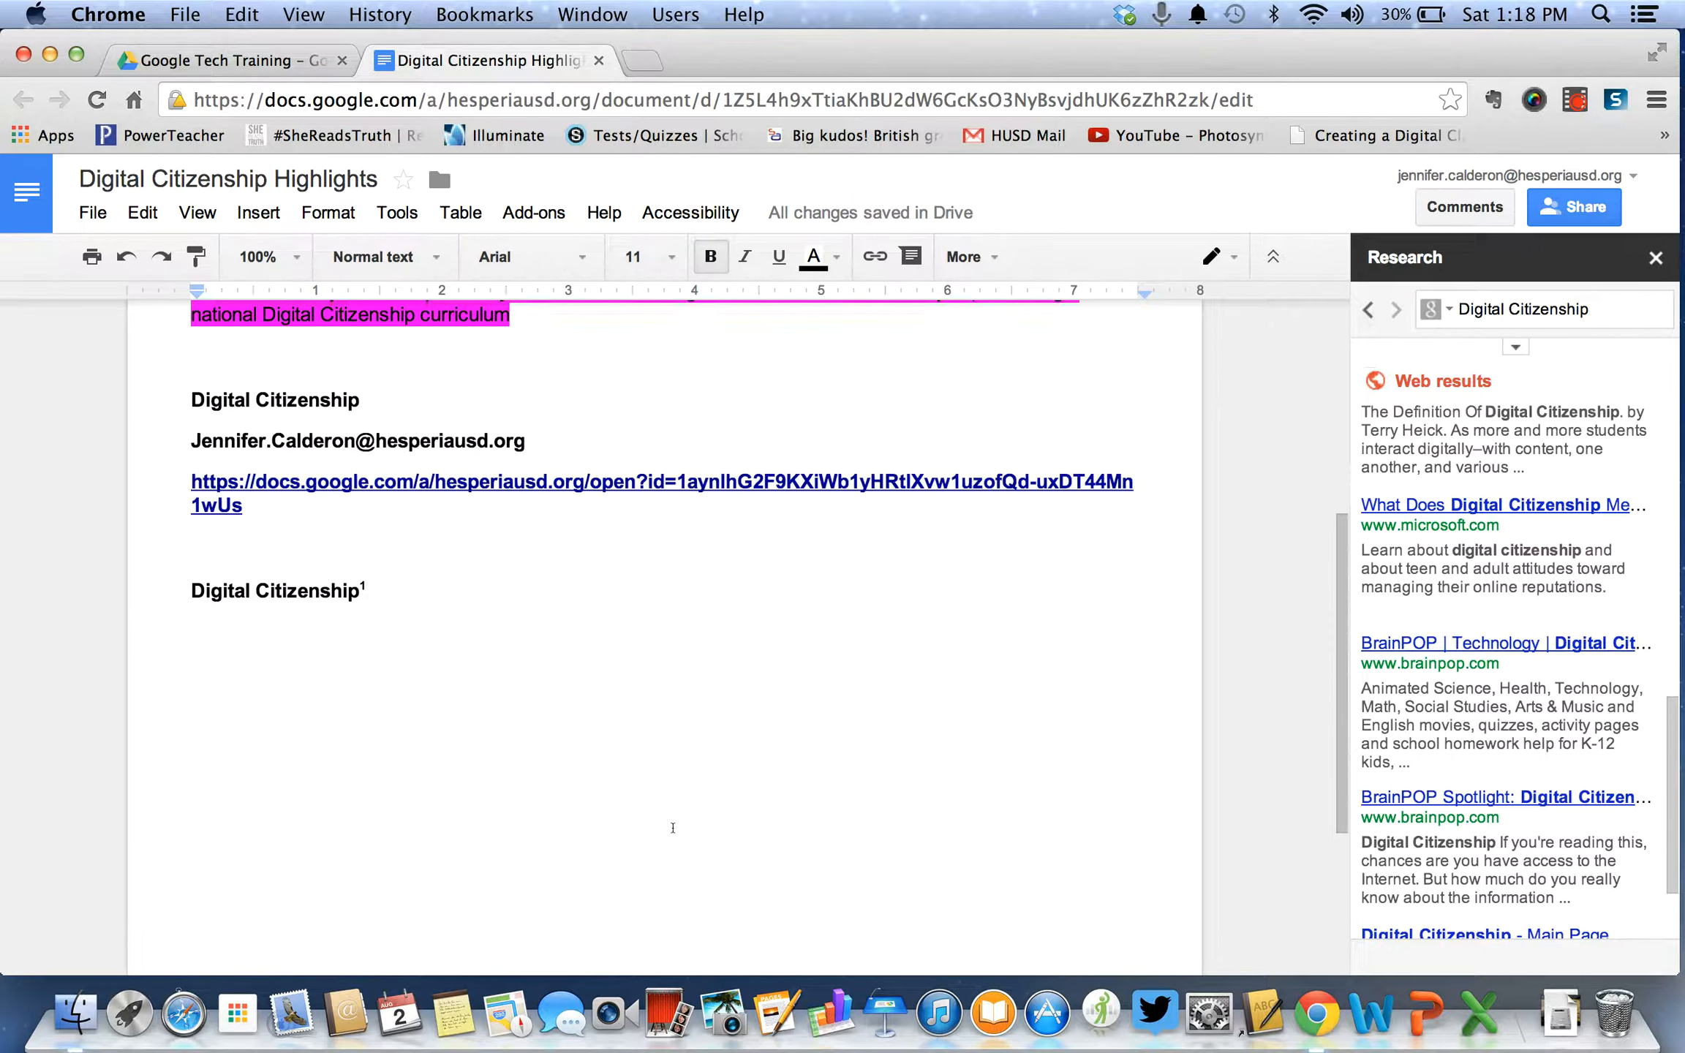
pyautogui.click(555, 210)
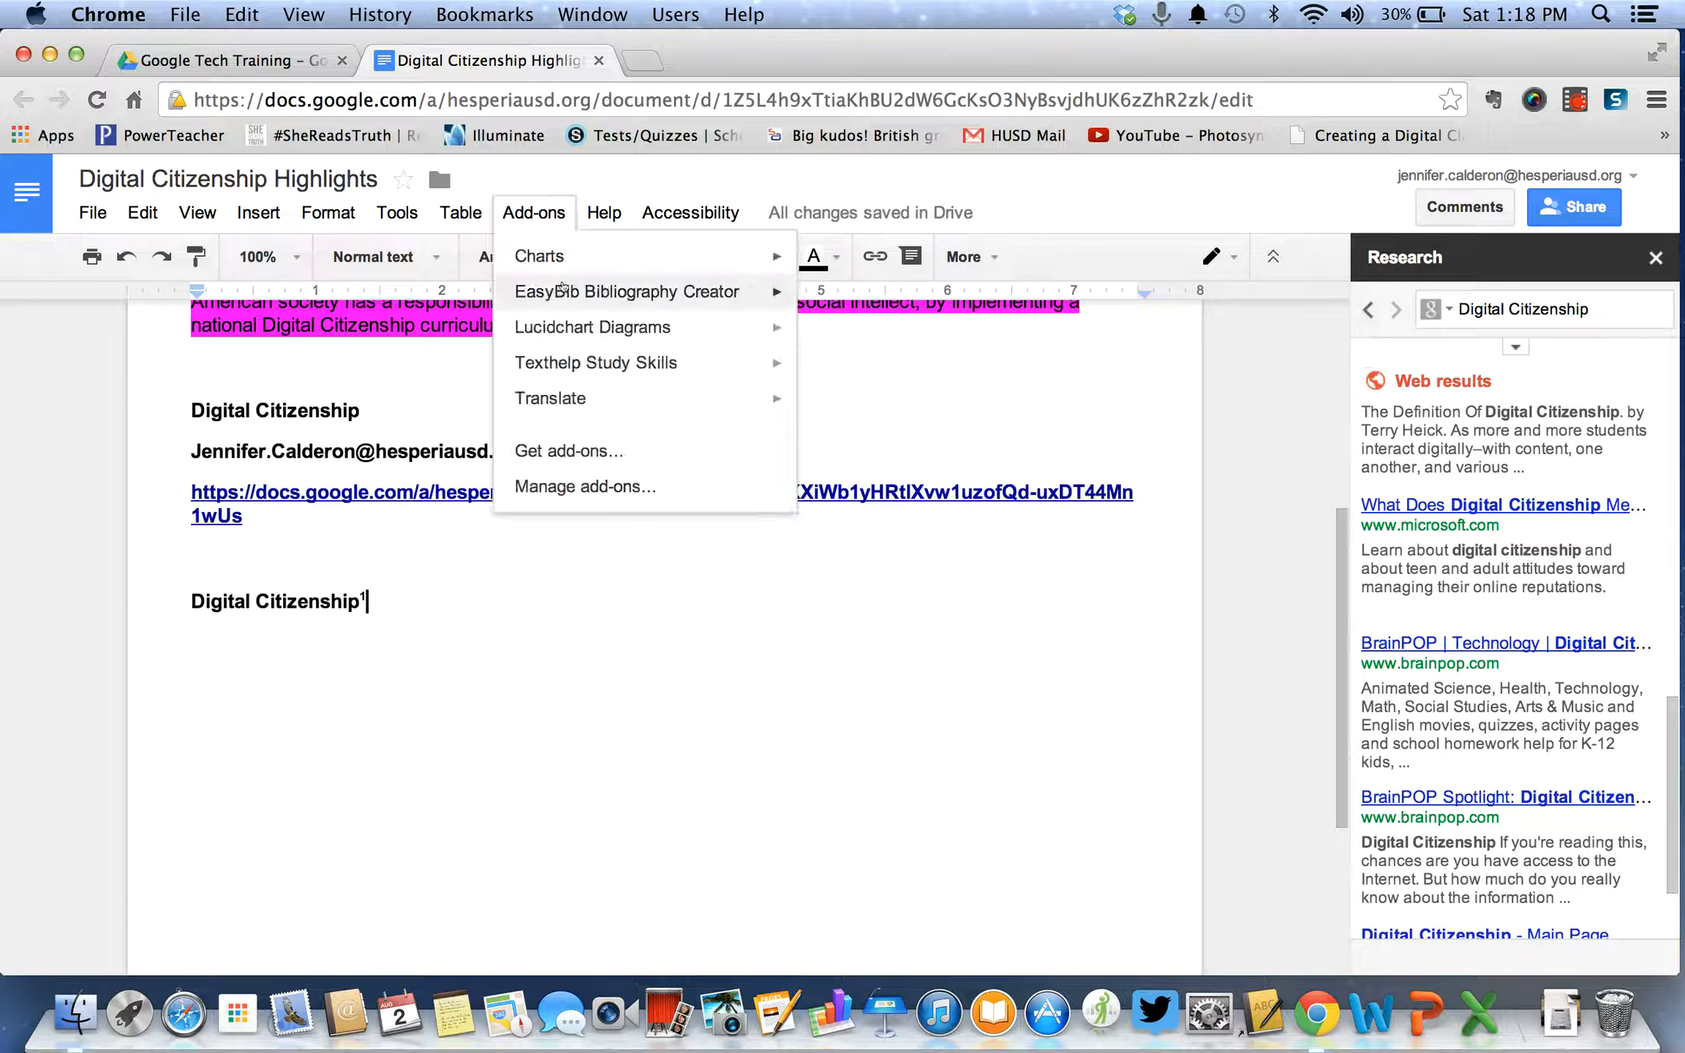
pyautogui.moveTo(573, 290)
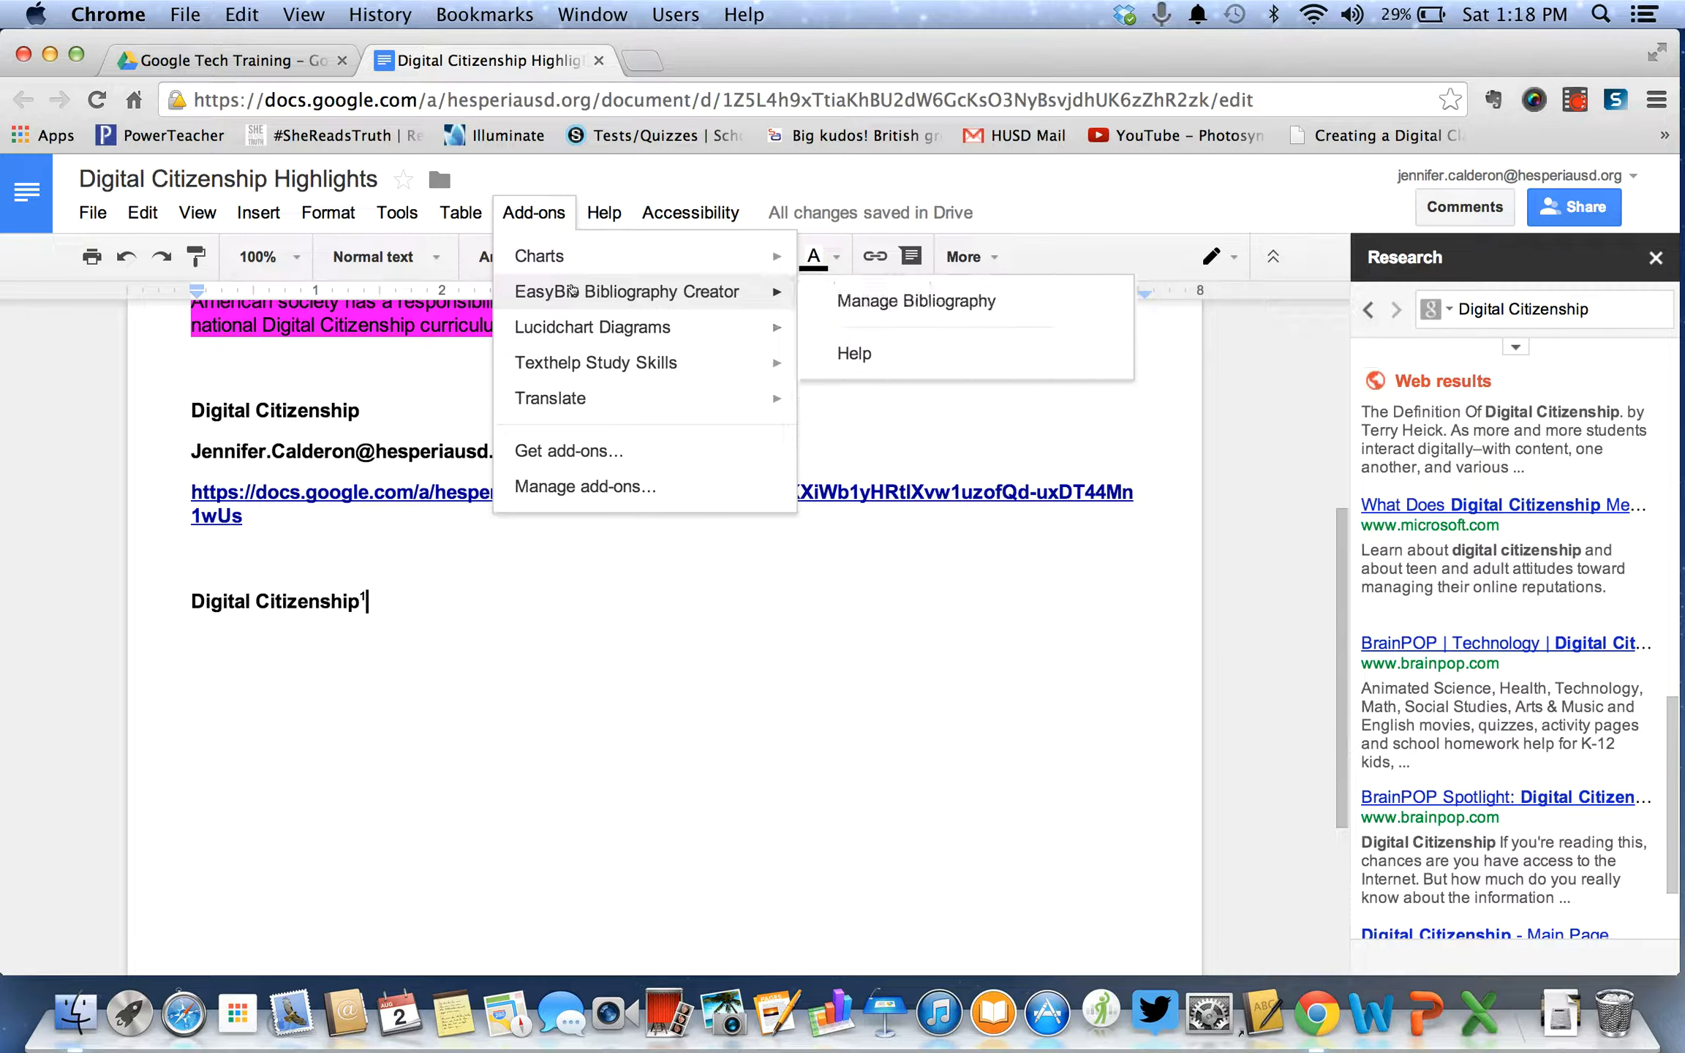
pyautogui.click(510, 633)
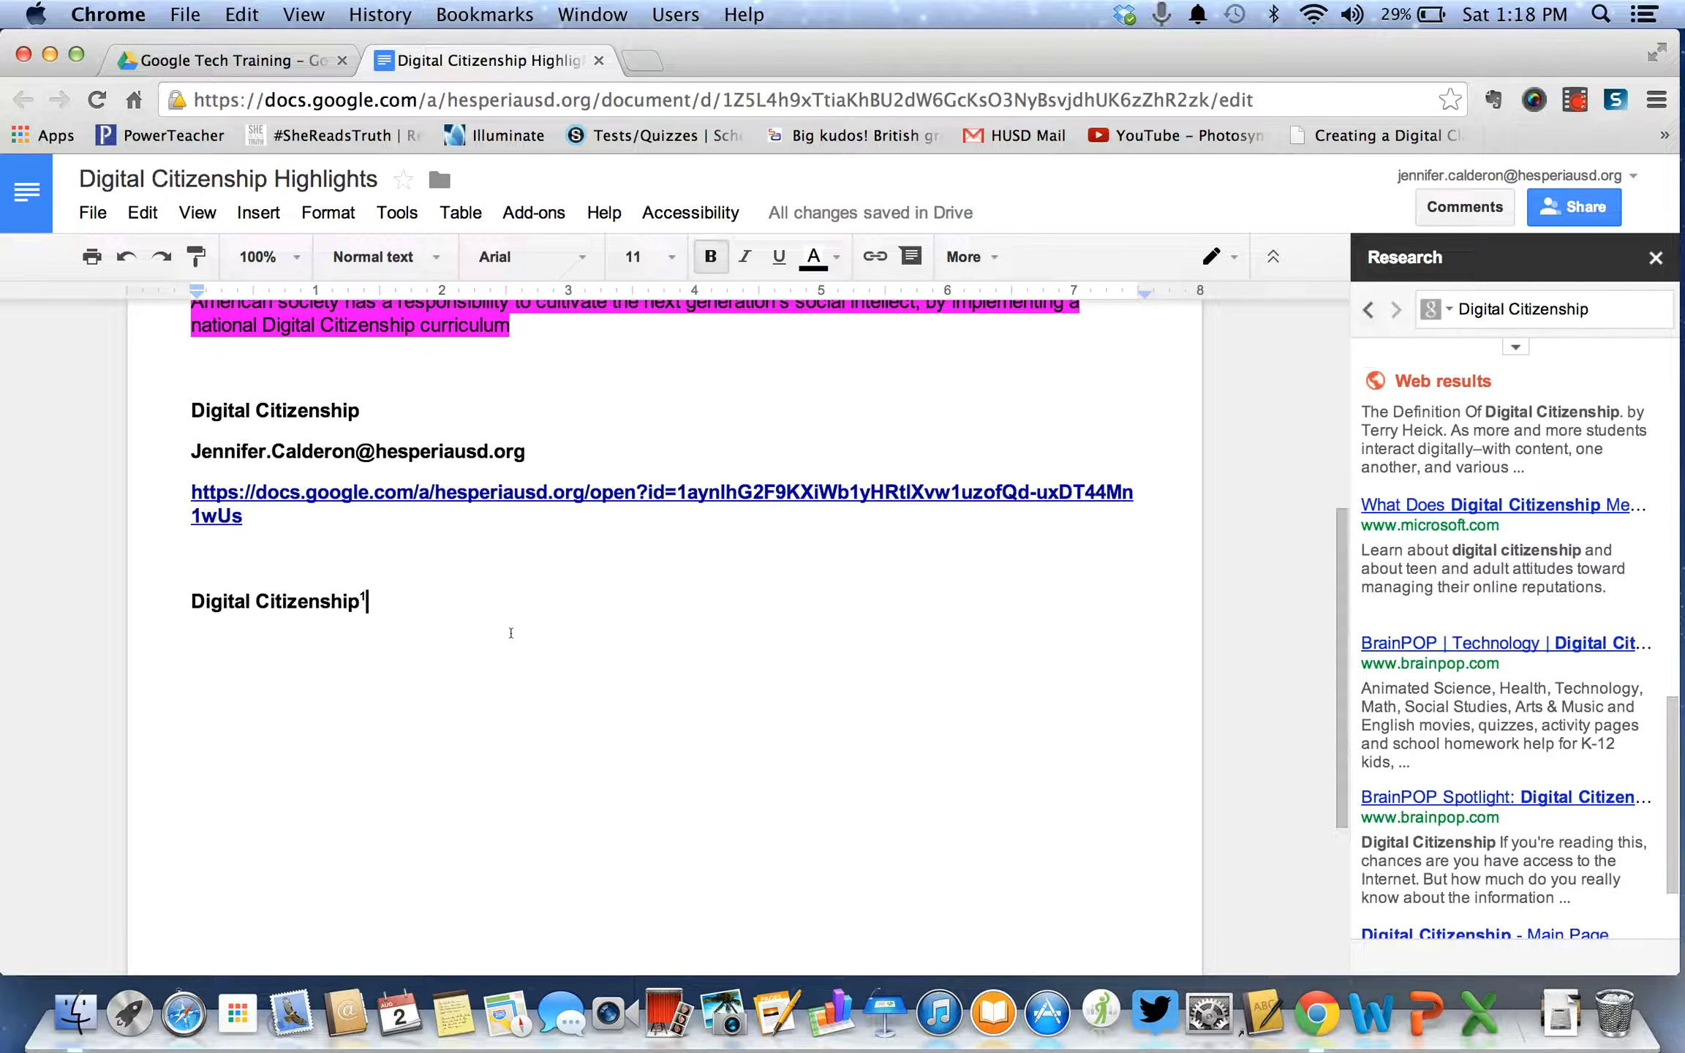
pyautogui.scroll(2, 510, 632)
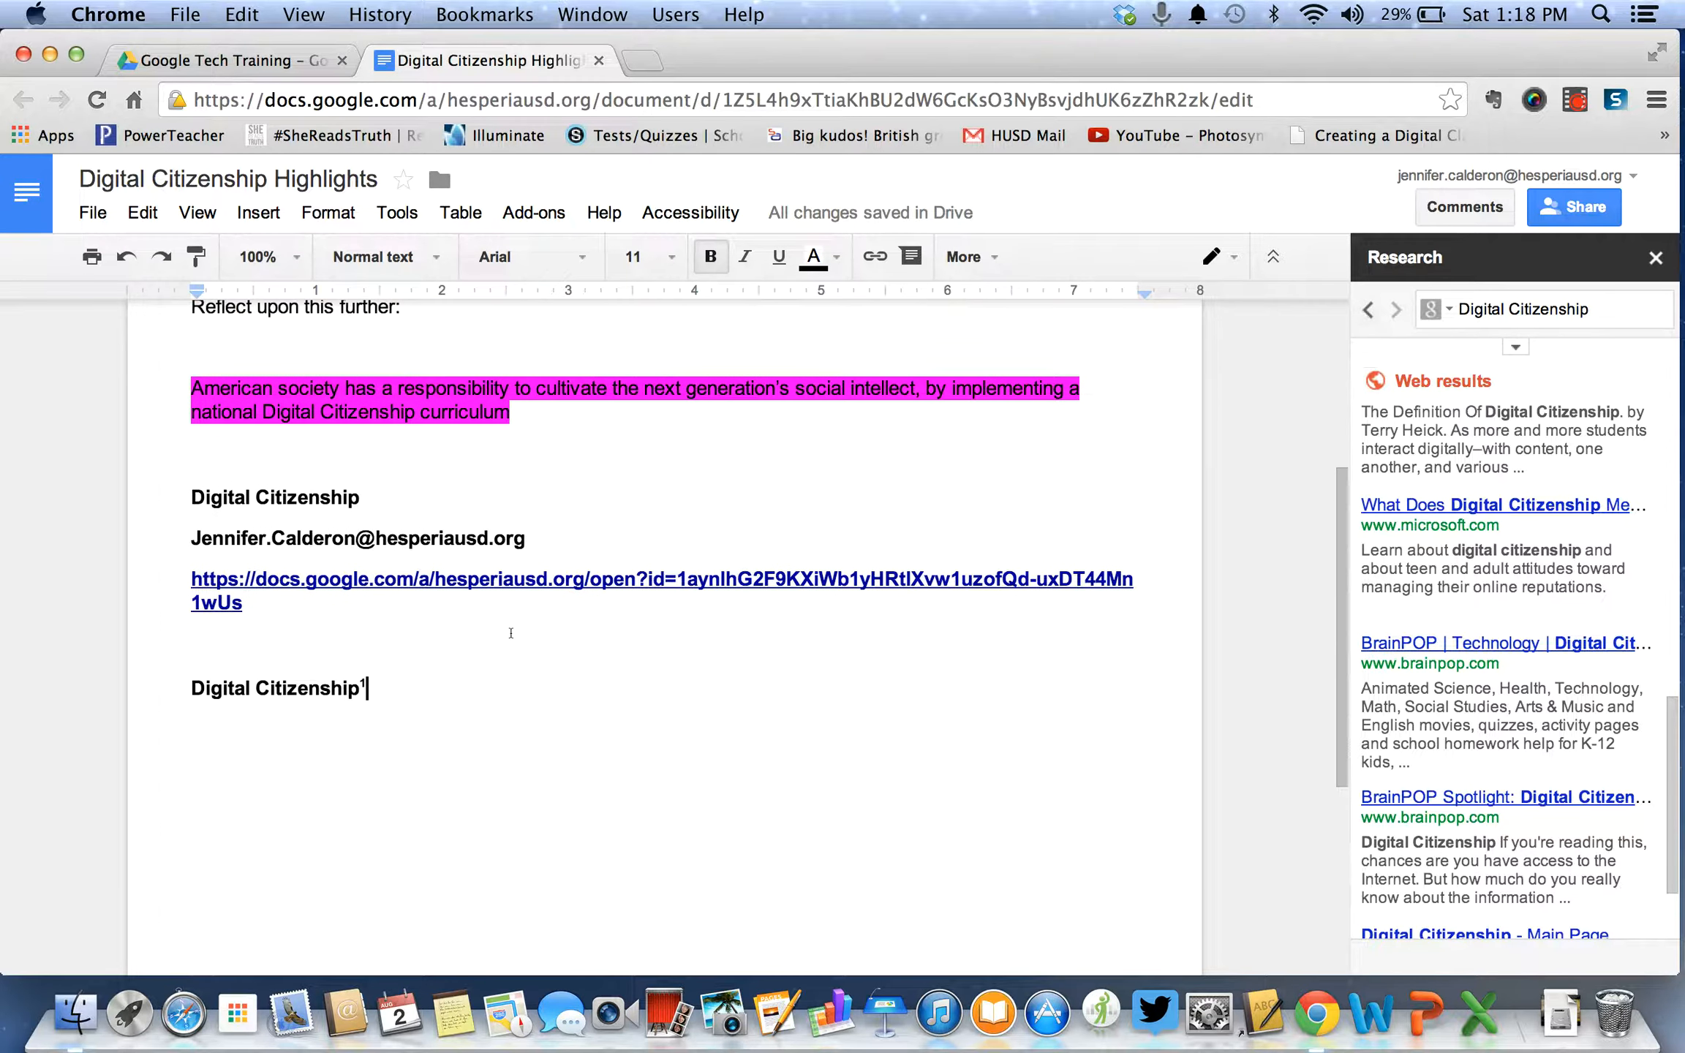
pyautogui.scroll(-3, 511, 632)
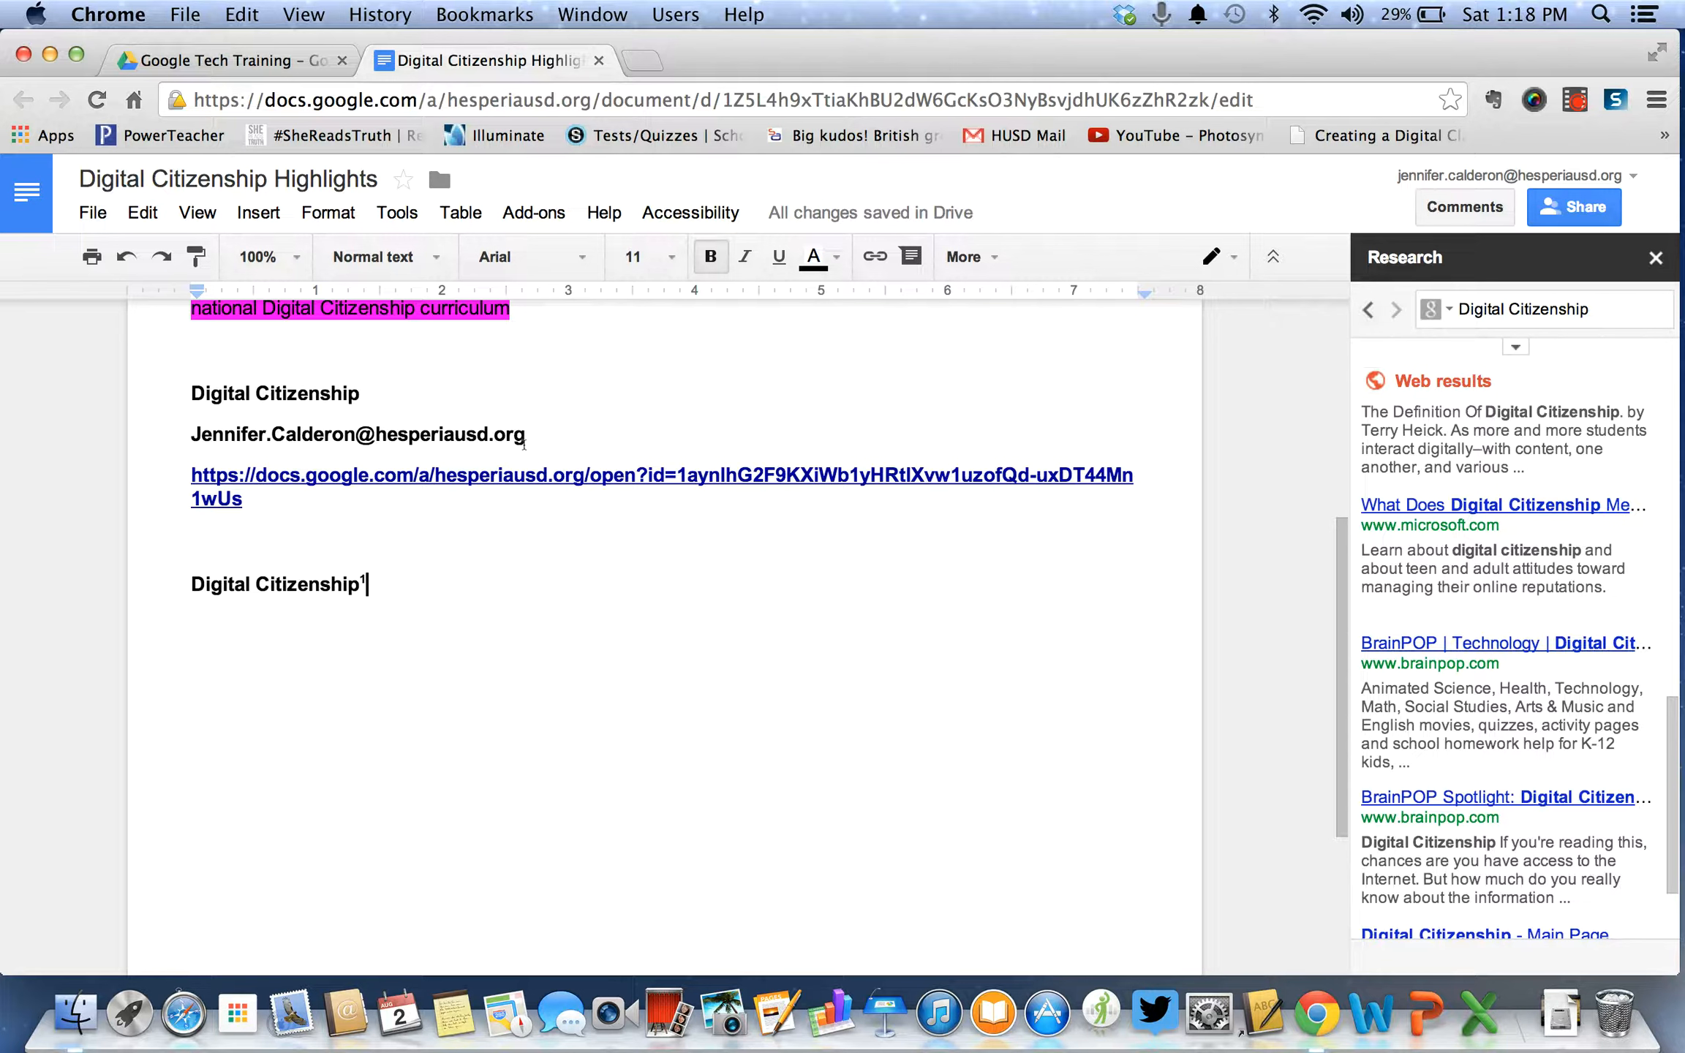